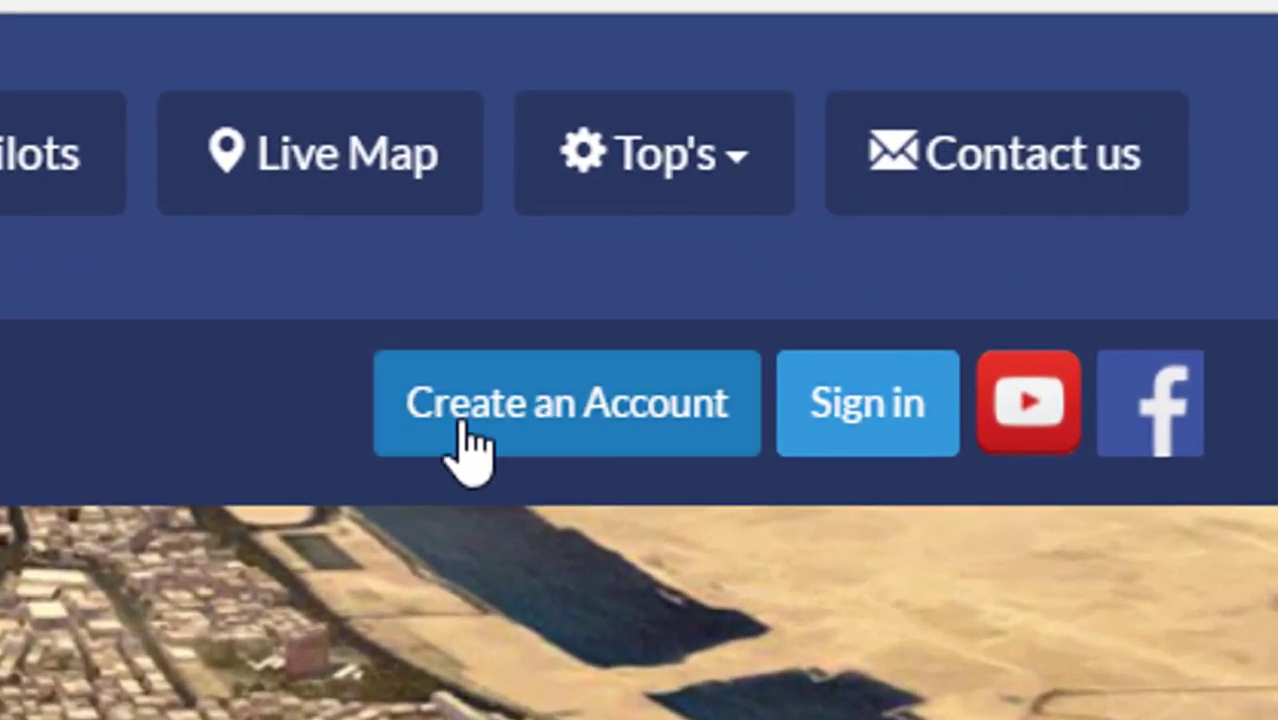
# - Open the account registration form and check its First Name field
pyautogui.click(456, 422)
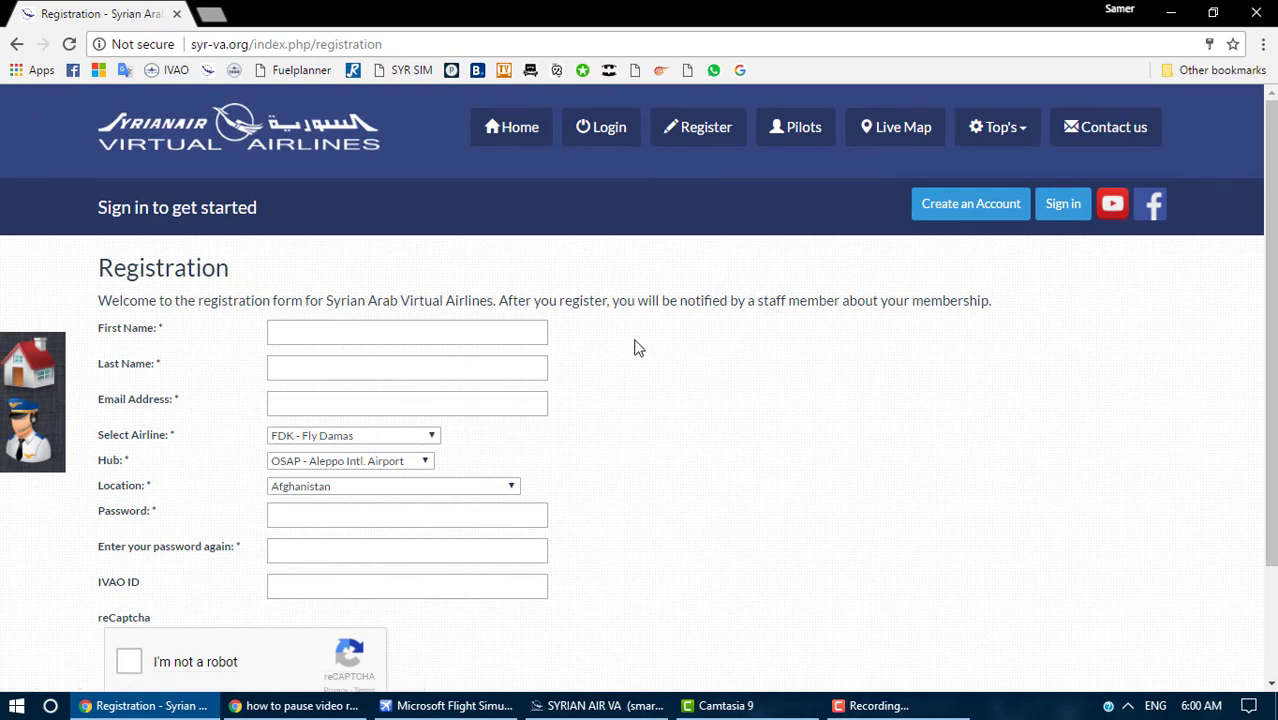
pyautogui.click(366, 333)
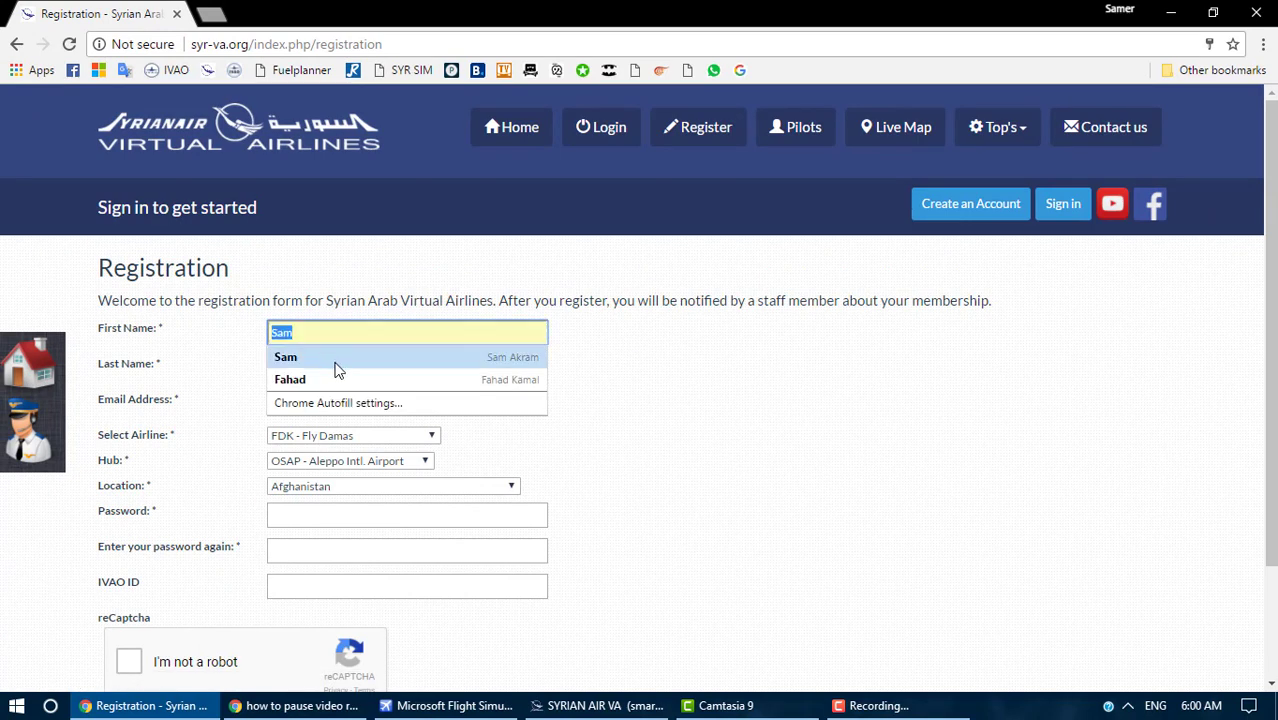
pyautogui.click(850, 348)
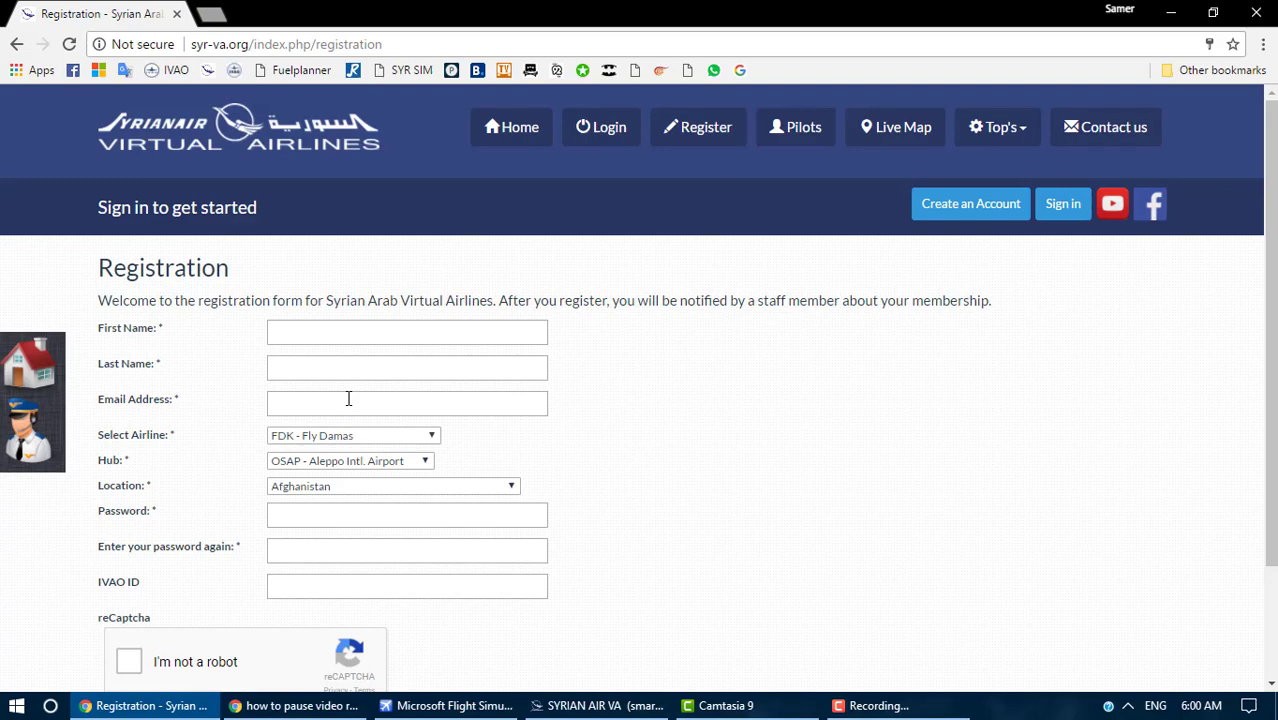
# - Choose SYR - Syrian Air as the airline and OSDI - Damascus Intl. Airport as the hub in the registration form
pyautogui.click(383, 436)
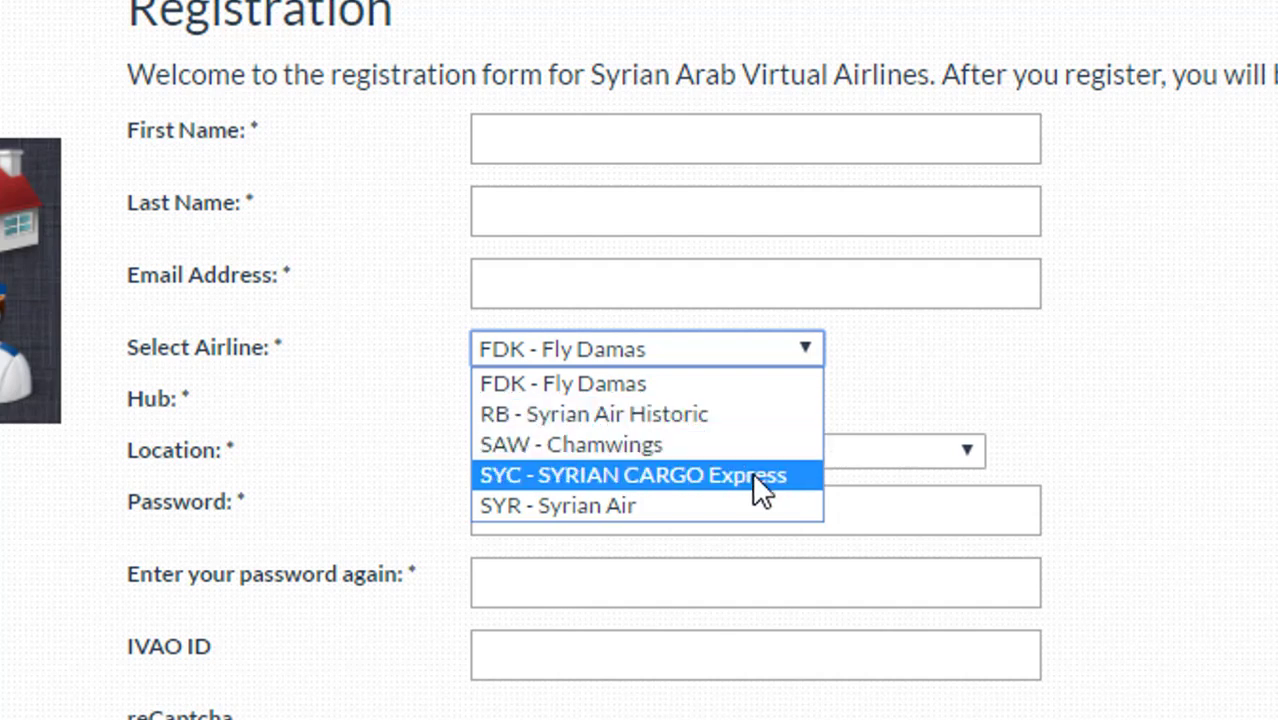
pyautogui.click(664, 505)
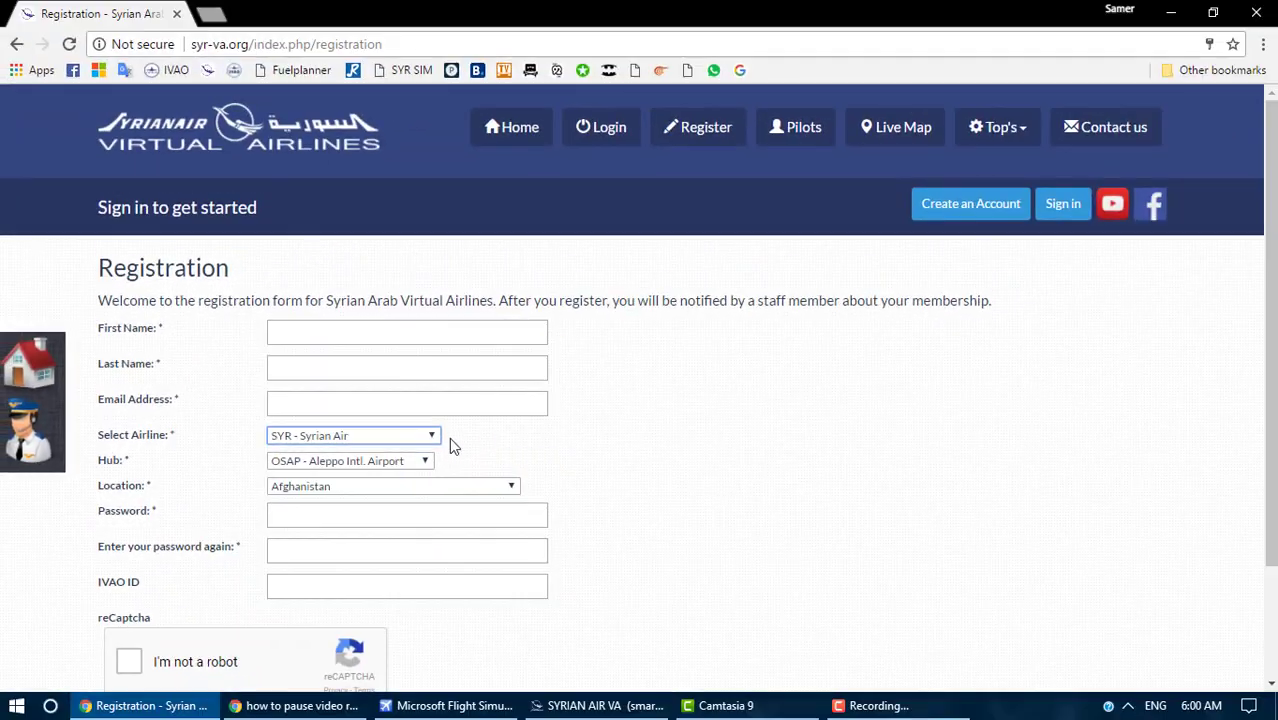
pyautogui.click(427, 462)
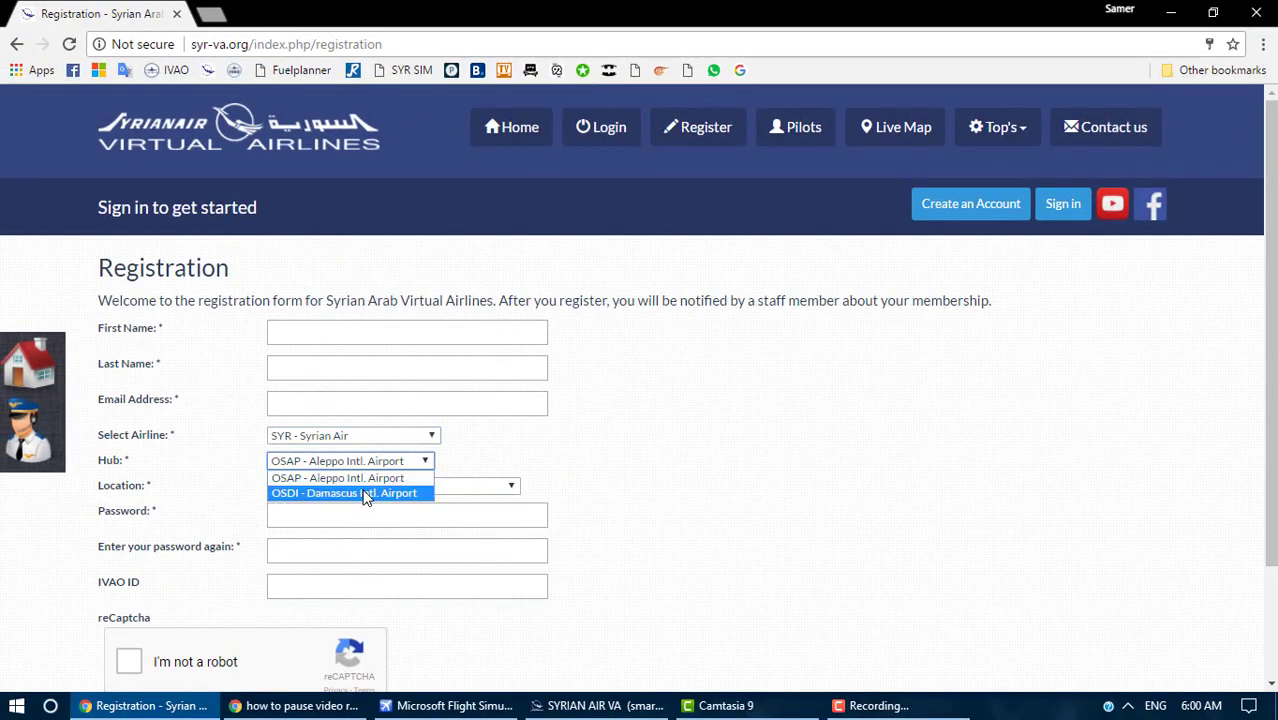
pyautogui.click(366, 495)
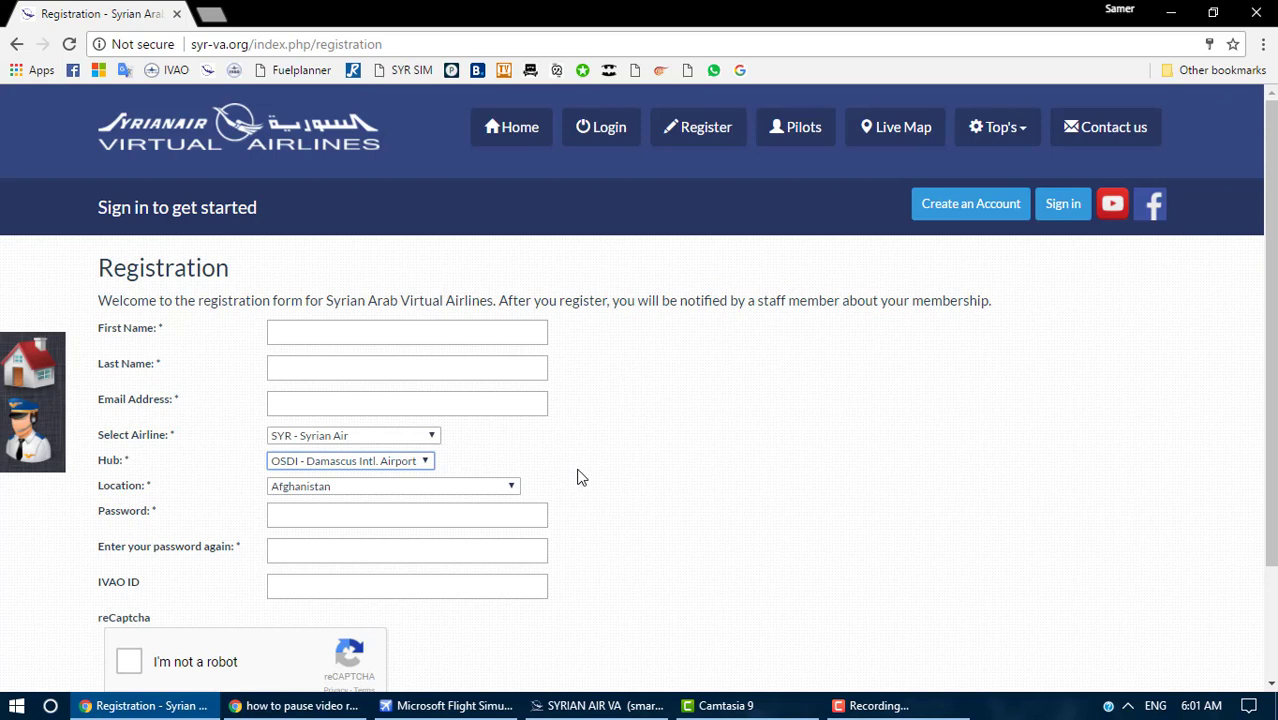
# - Examine the location list, password fields and reCaptcha in the registration form, and reload the blank form
pyautogui.click(511, 486)
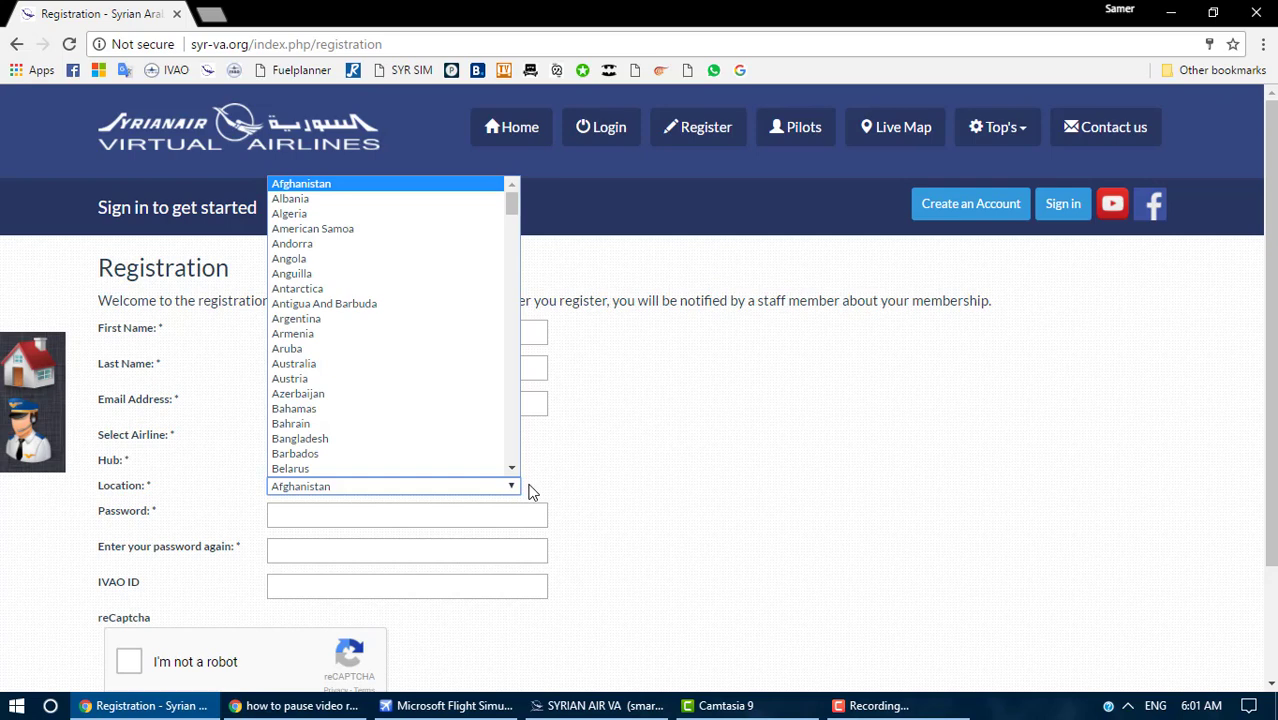
pyautogui.click(570, 503)
pyautogui.scroll(-2, 363, 382)
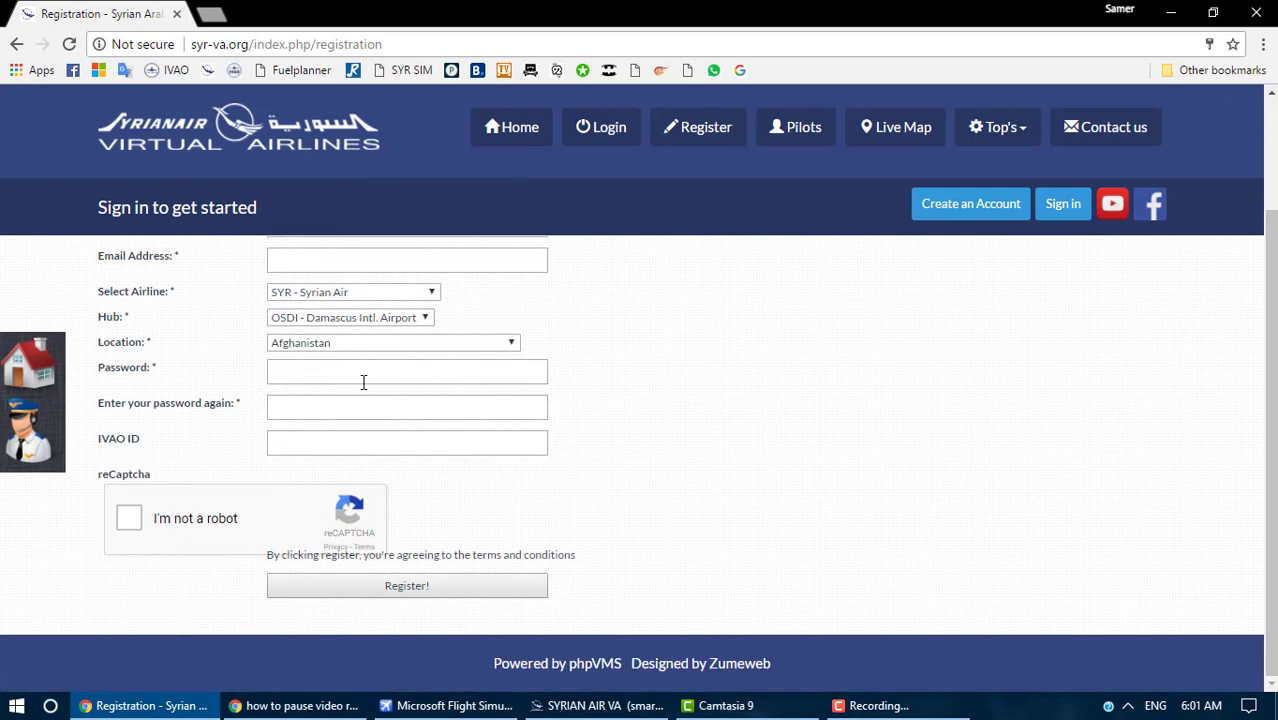
pyautogui.click(363, 382)
pyautogui.click(846, 469)
pyautogui.click(129, 518)
pyautogui.click(985, 215)
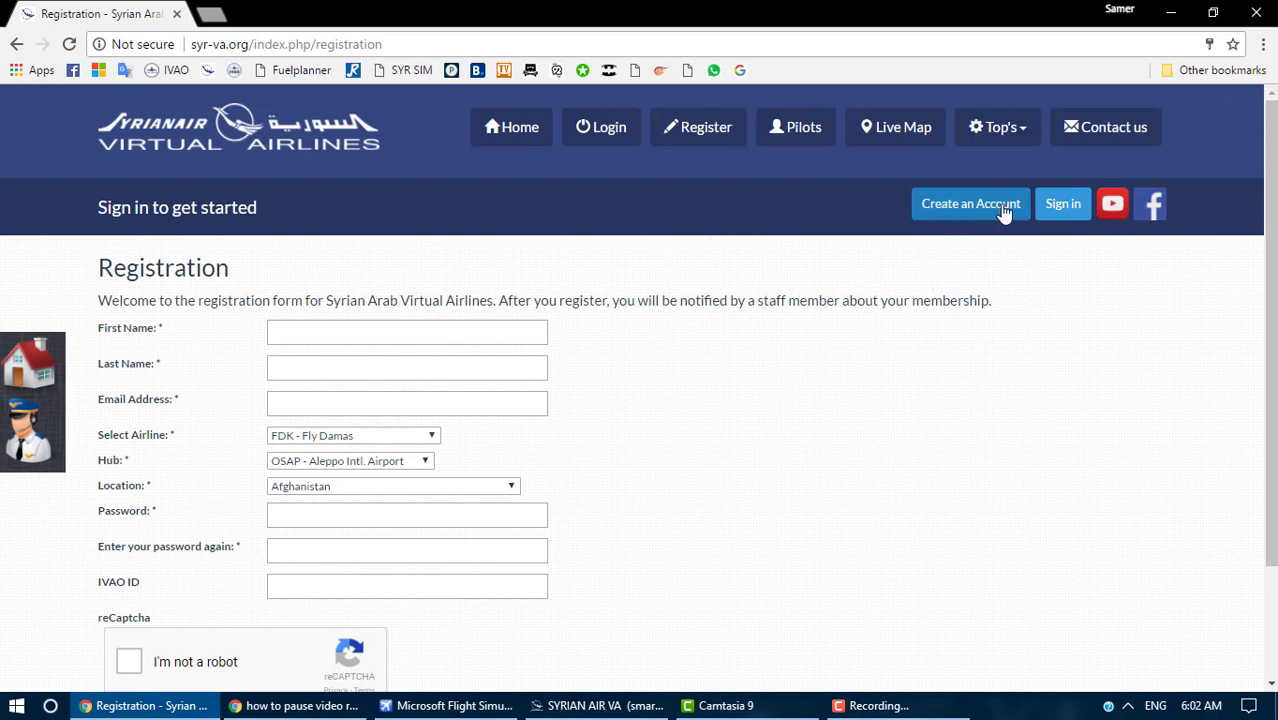
# - Sign in to the existing pilot account with the prefilled credentials and Remember Me enabled
pyautogui.click(1057, 212)
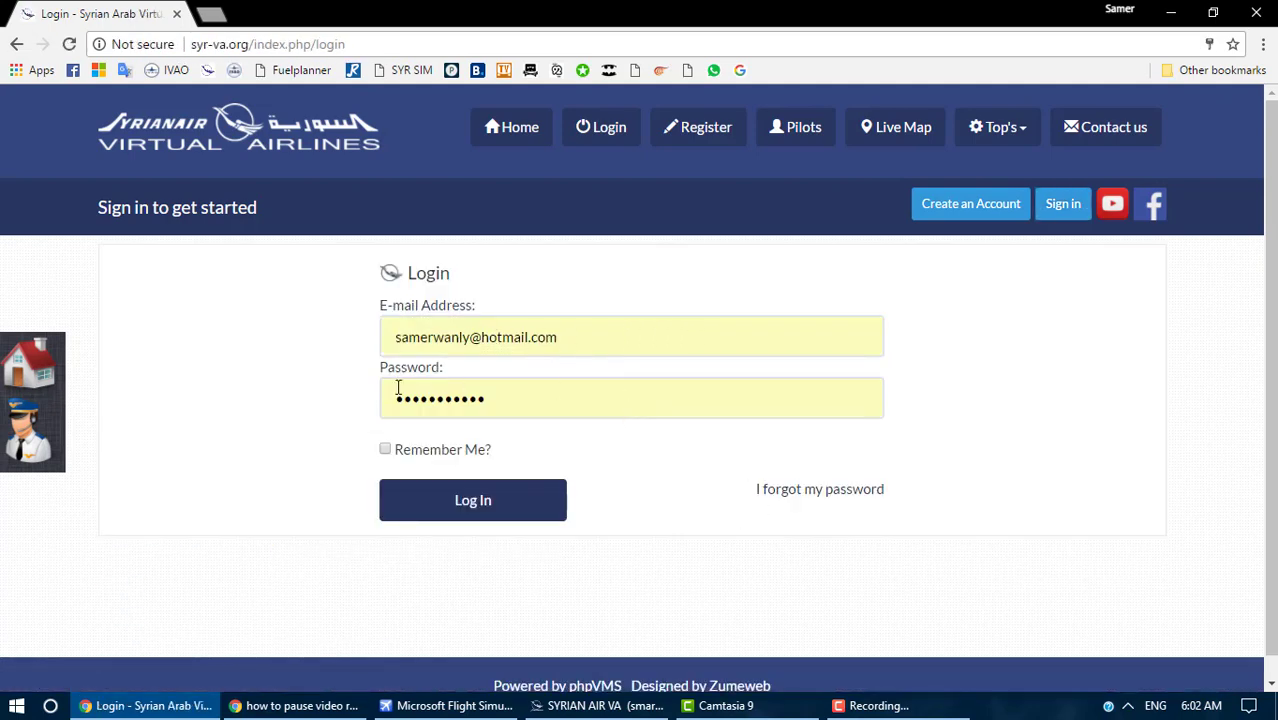
pyautogui.click(386, 449)
pyautogui.click(471, 500)
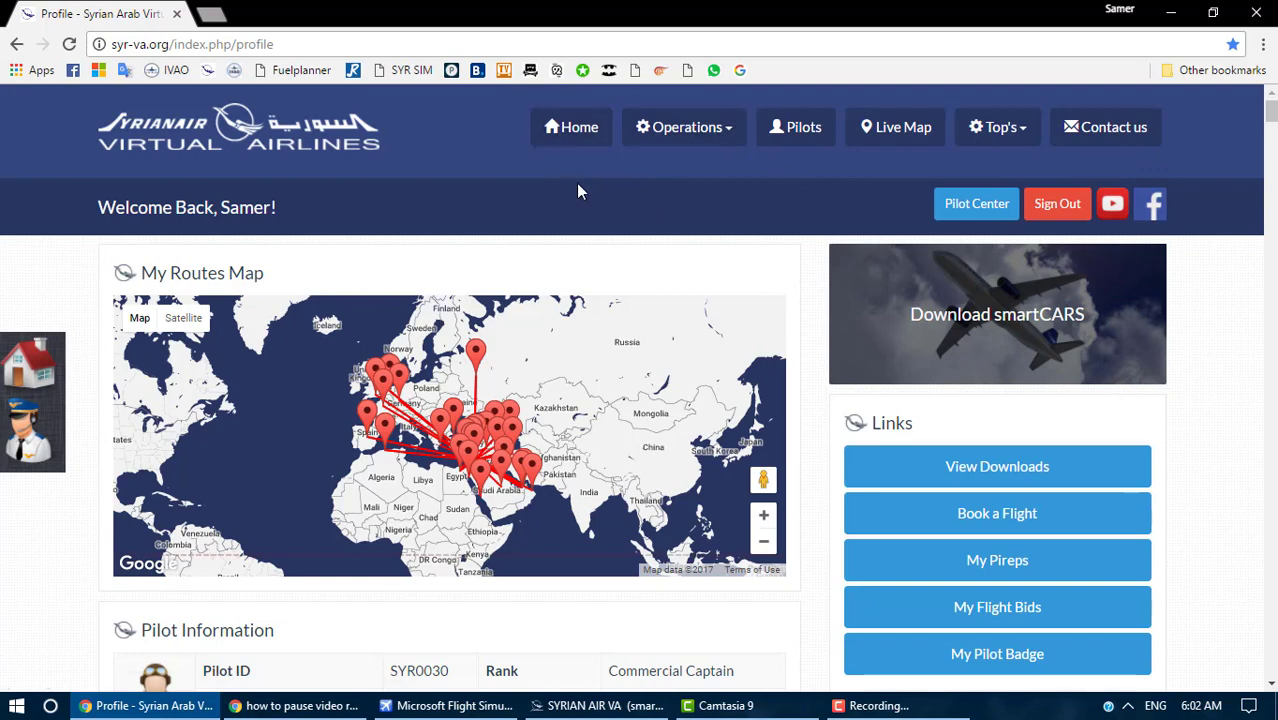
# - Look over the pilot information on the profile page and return to the site's home page
pyautogui.scroll(-4, 1180, 385)
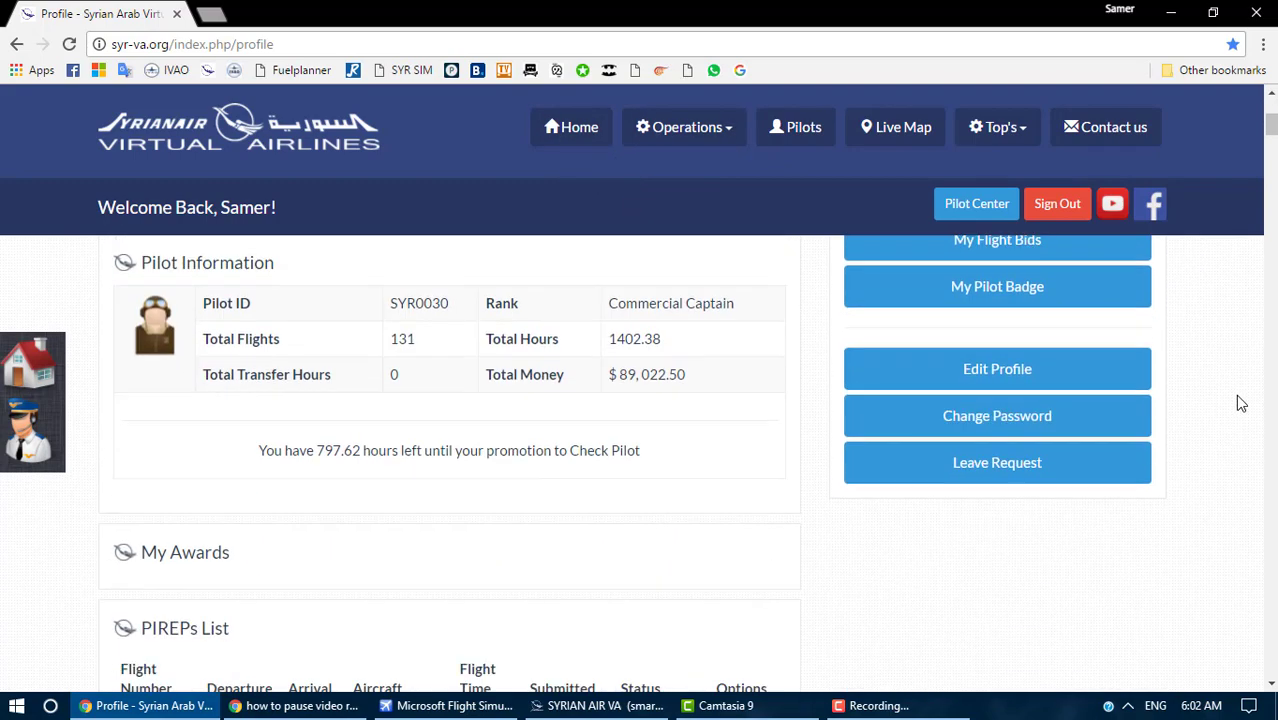
pyautogui.scroll(4, 1238, 400)
pyautogui.click(574, 150)
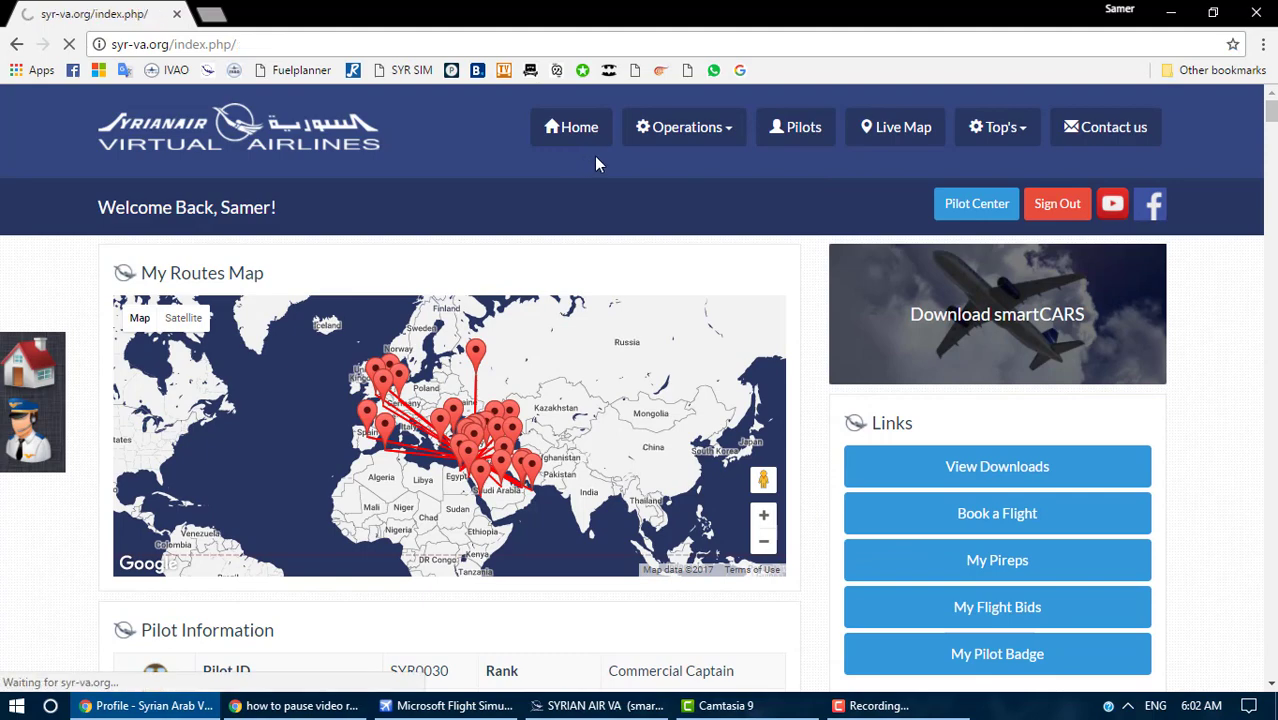
# - Examine the Live Map on the home page and display the active flight's route
pyautogui.scroll(-5, 654, 383)
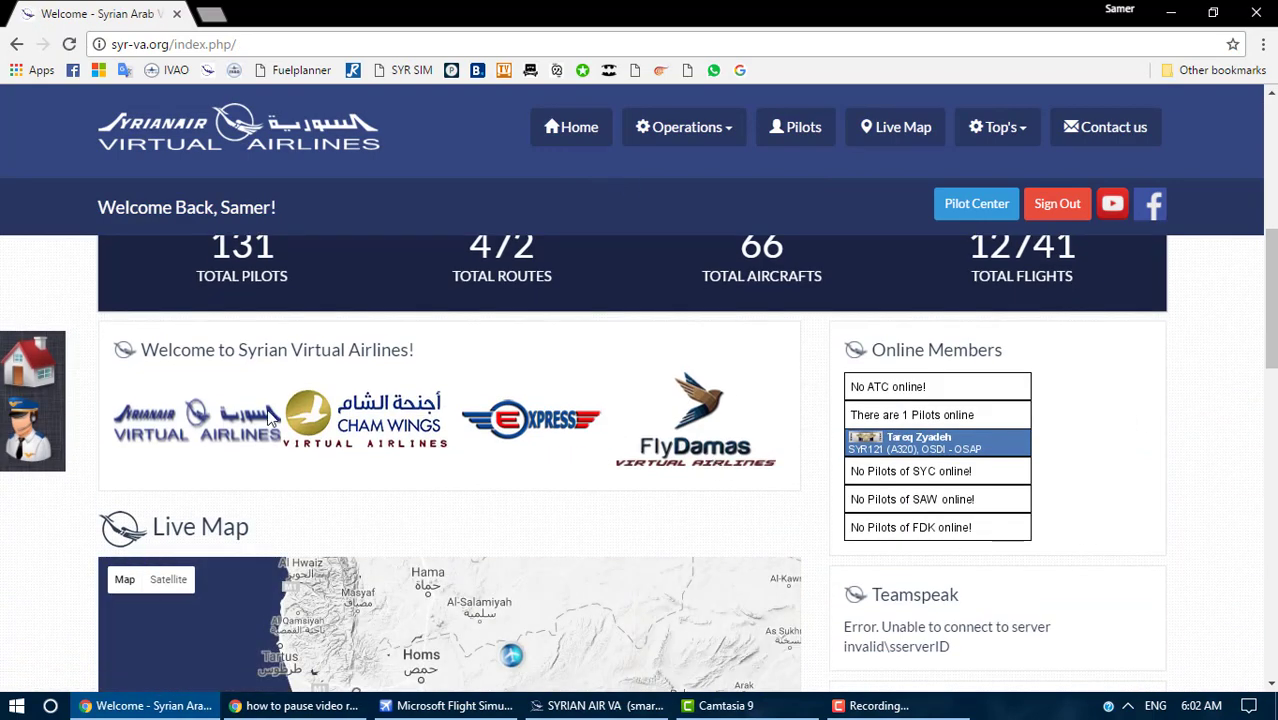
pyautogui.scroll(-5, 1000, 450)
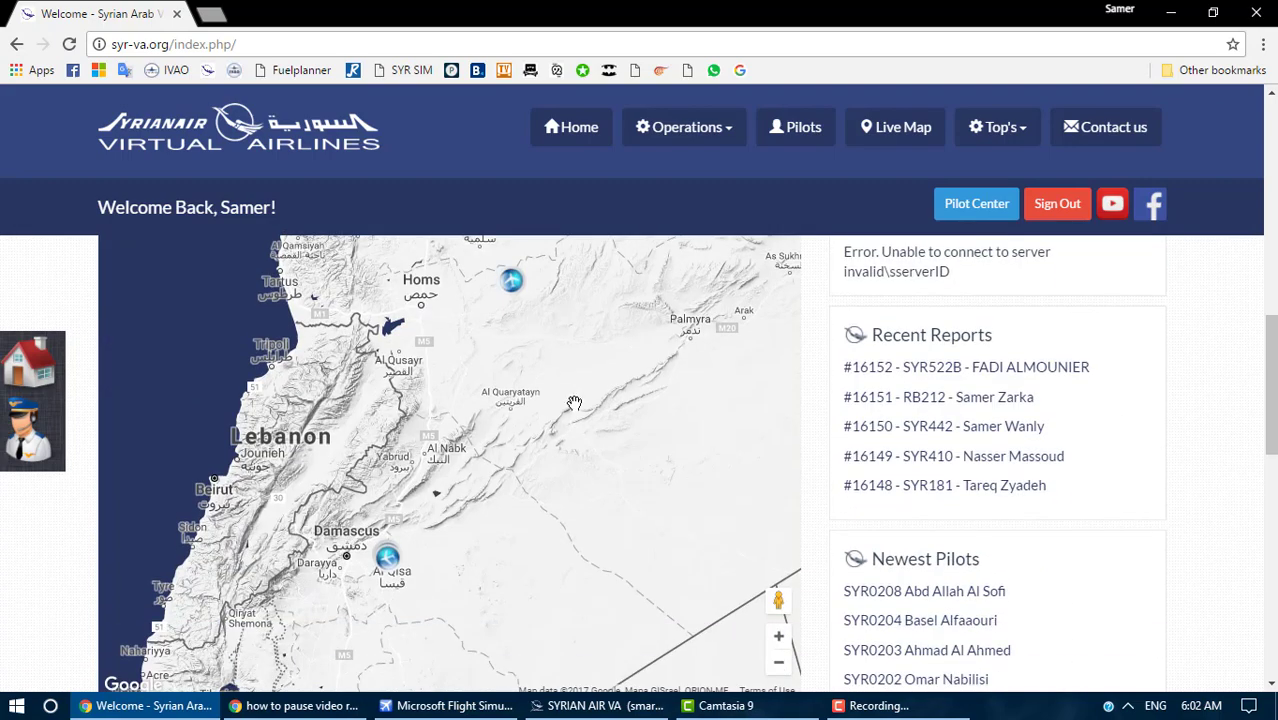
pyautogui.scroll(-2, 473, 456)
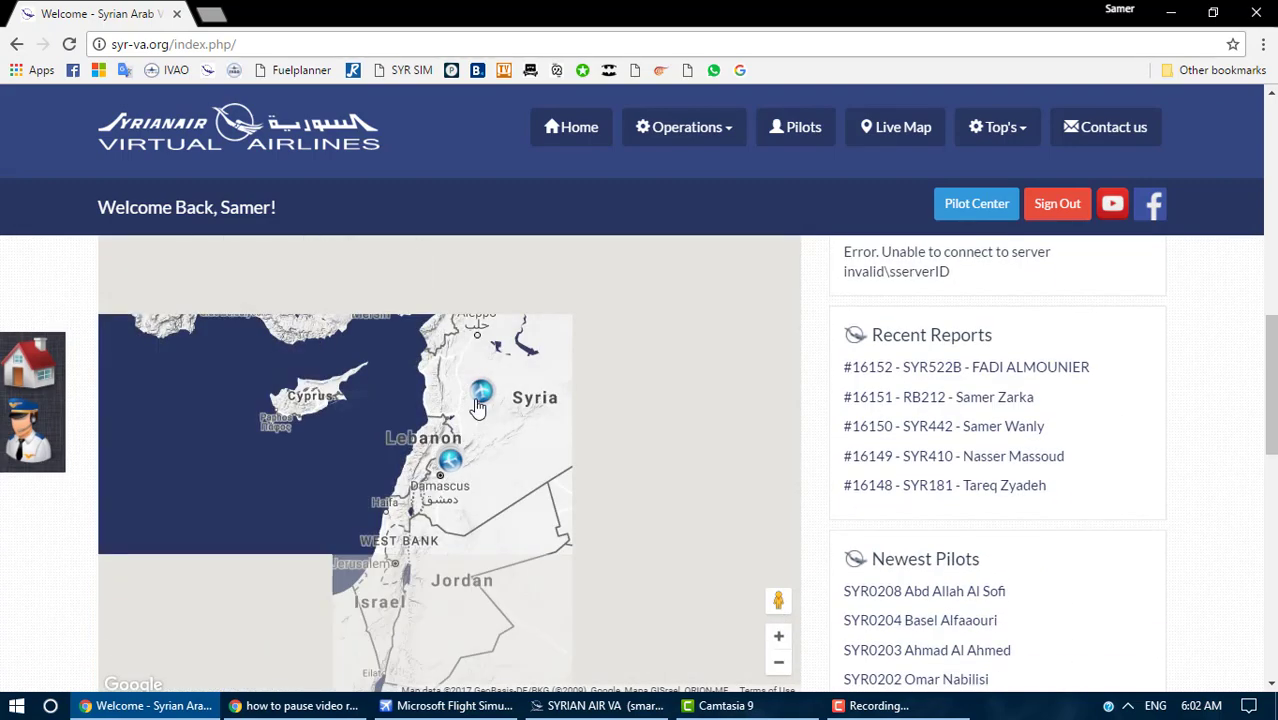
pyautogui.click(483, 396)
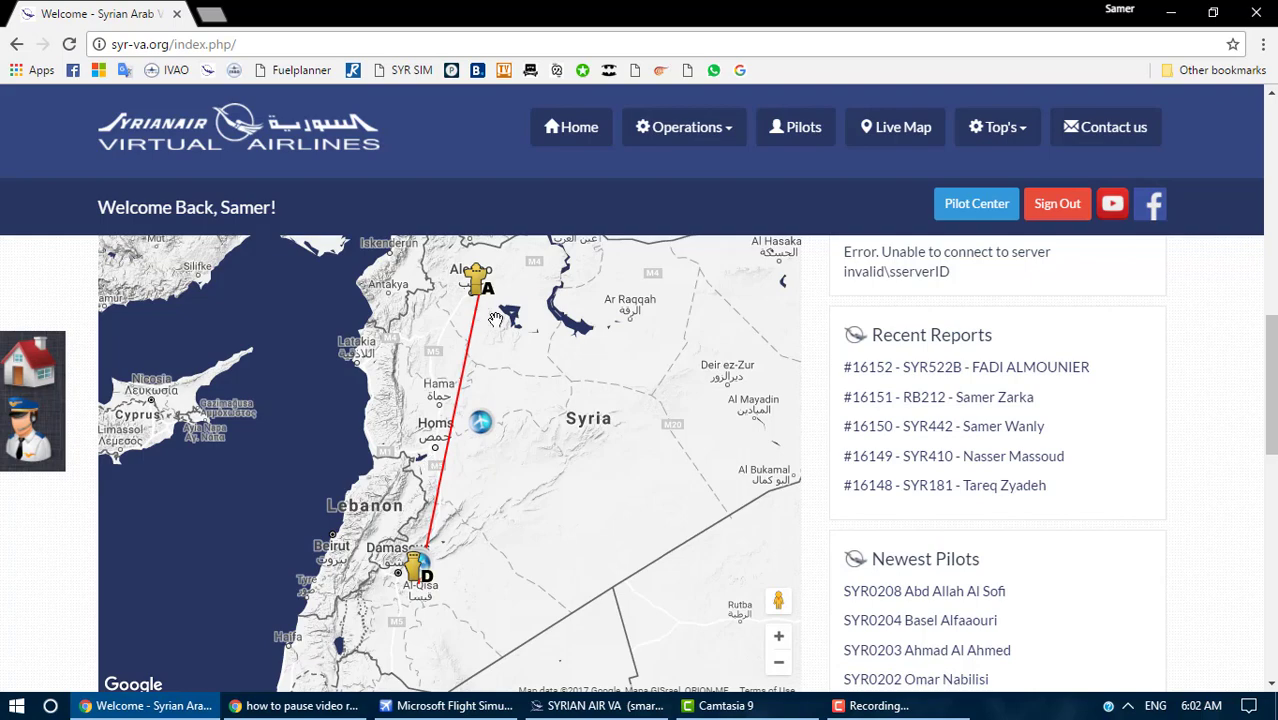
pyautogui.scroll(-1, 678, 462)
pyautogui.scroll(-1, 595, 462)
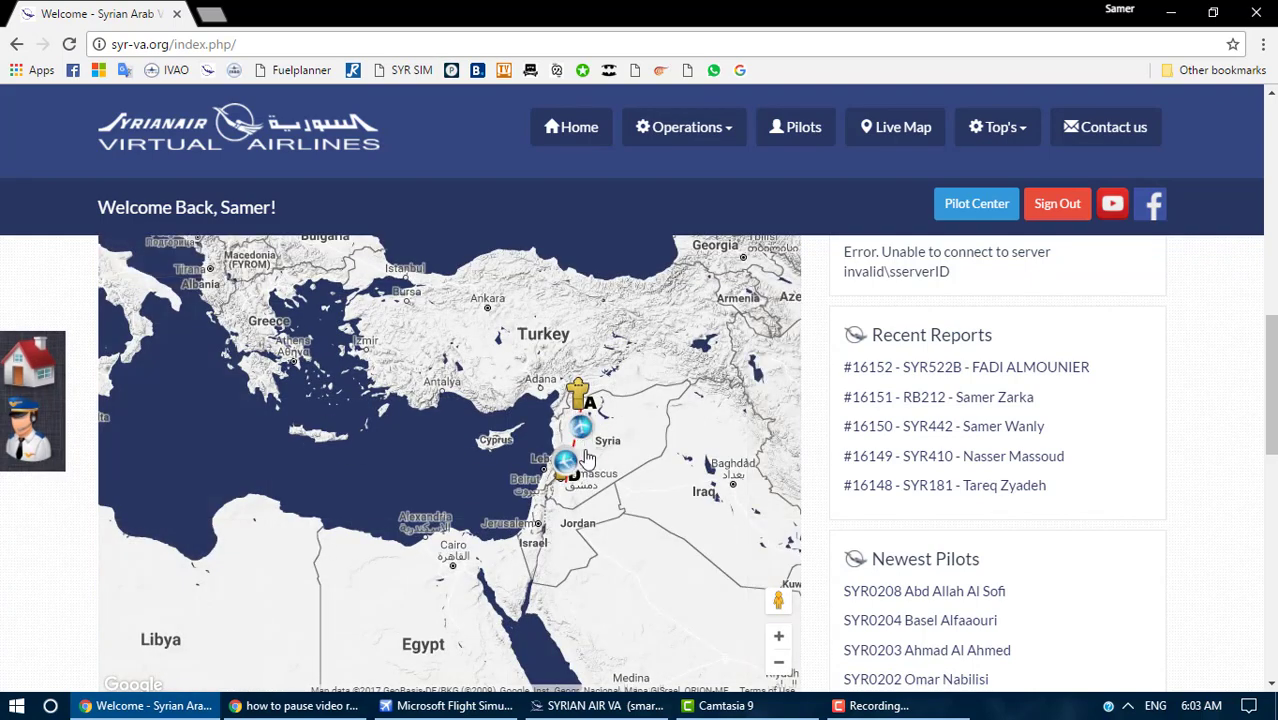
pyautogui.click(583, 430)
pyautogui.scroll(2, 583, 430)
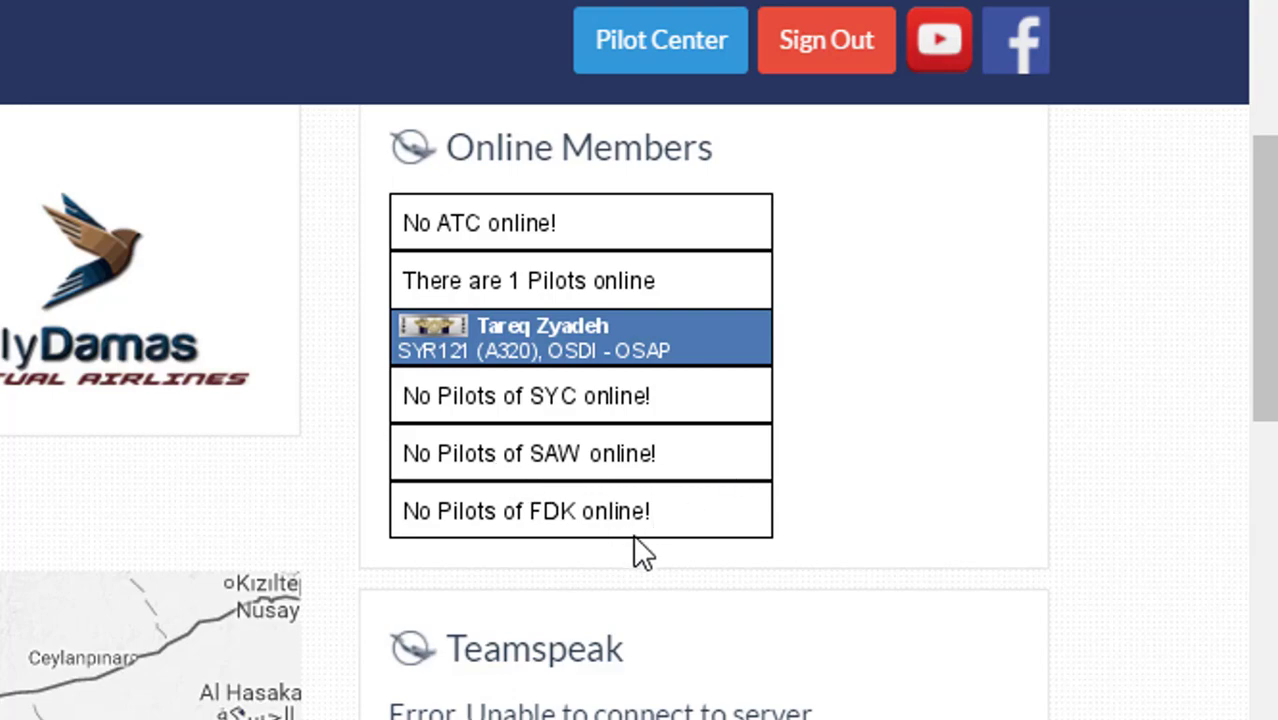
# - Review the home page sections from Teamspeak and Recent Reports through Newest Pilots, Users Online, Pilot and Destination of the Month
pyautogui.scroll(-4, 1173, 436)
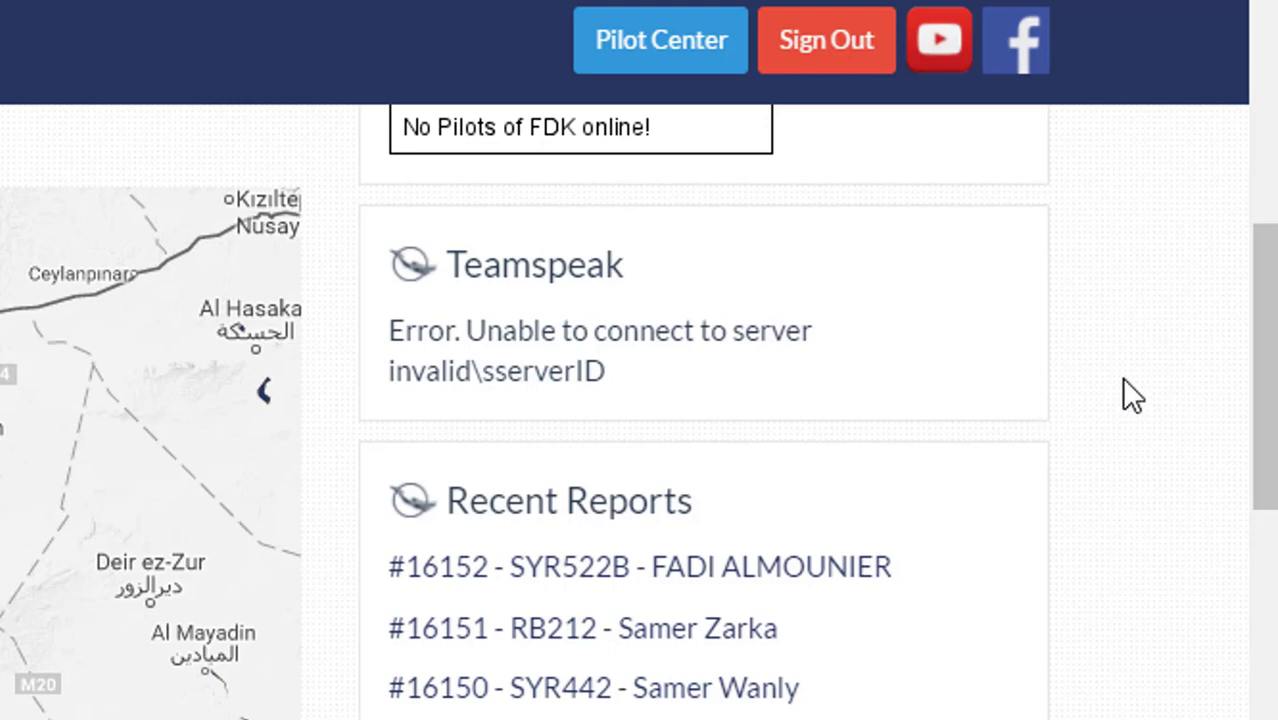
pyautogui.scroll(-2, 1121, 395)
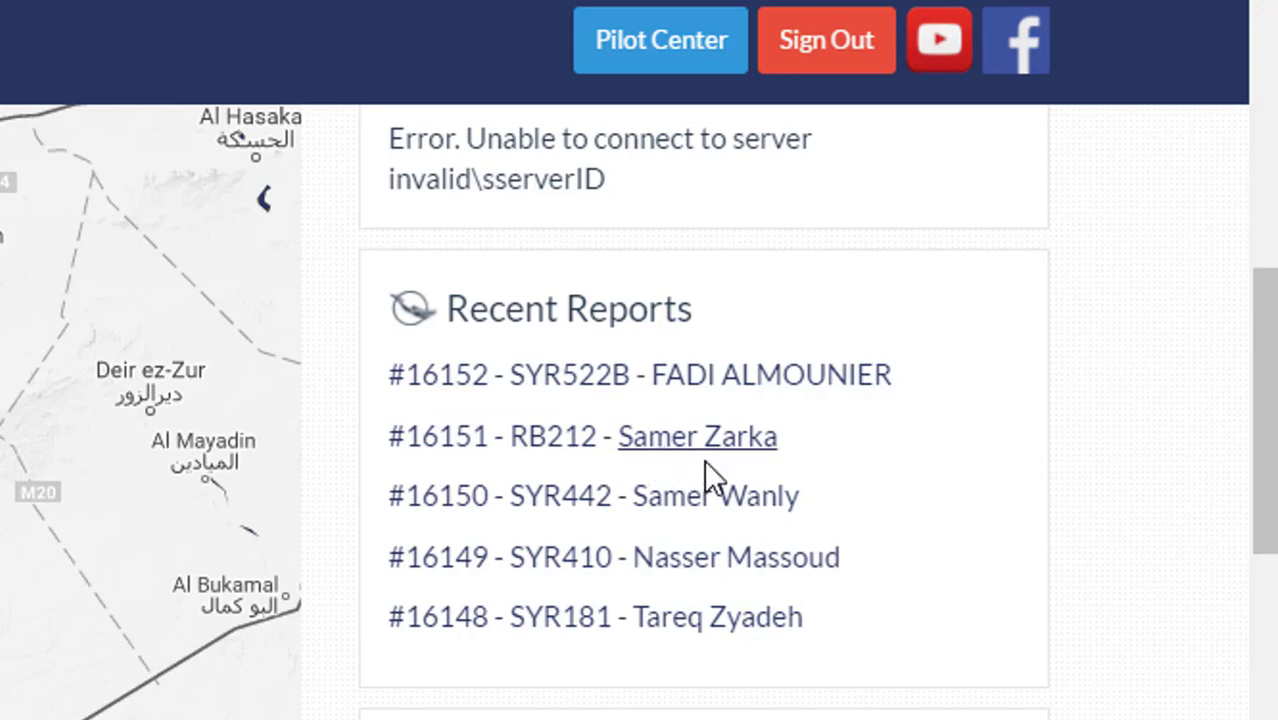
pyautogui.scroll(-5, 1184, 494)
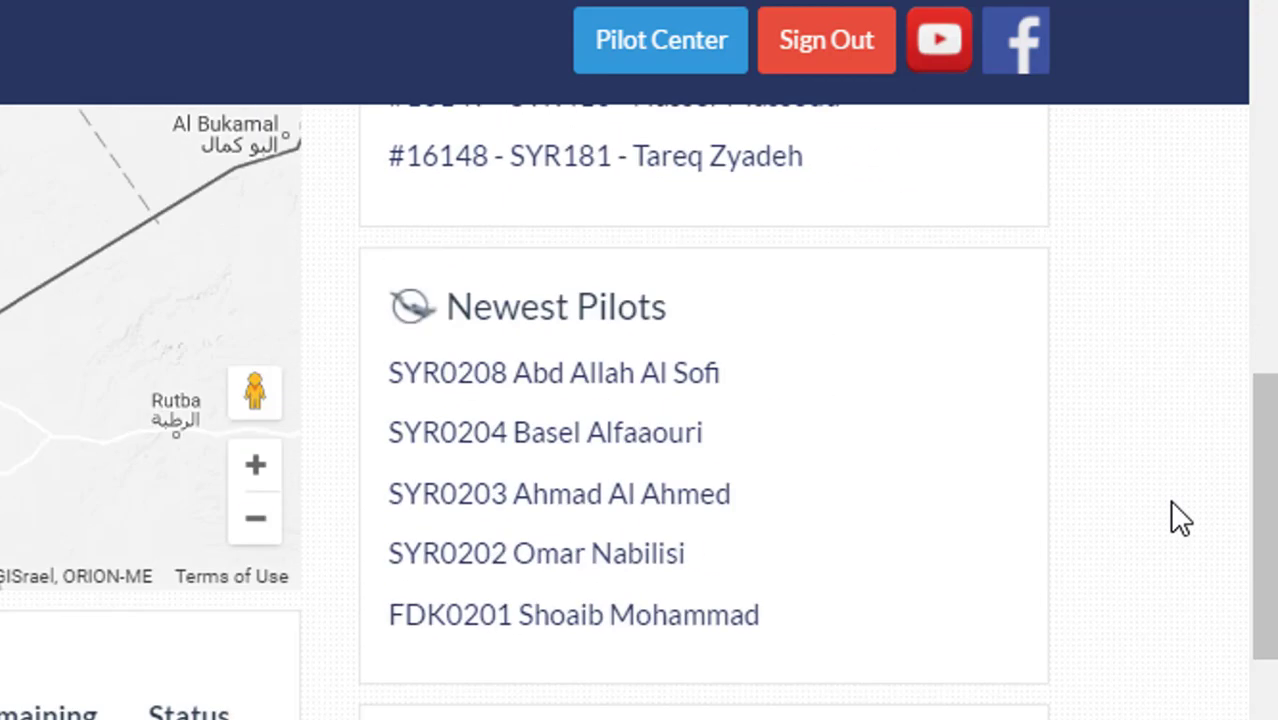
pyautogui.scroll(2, 1152, 484)
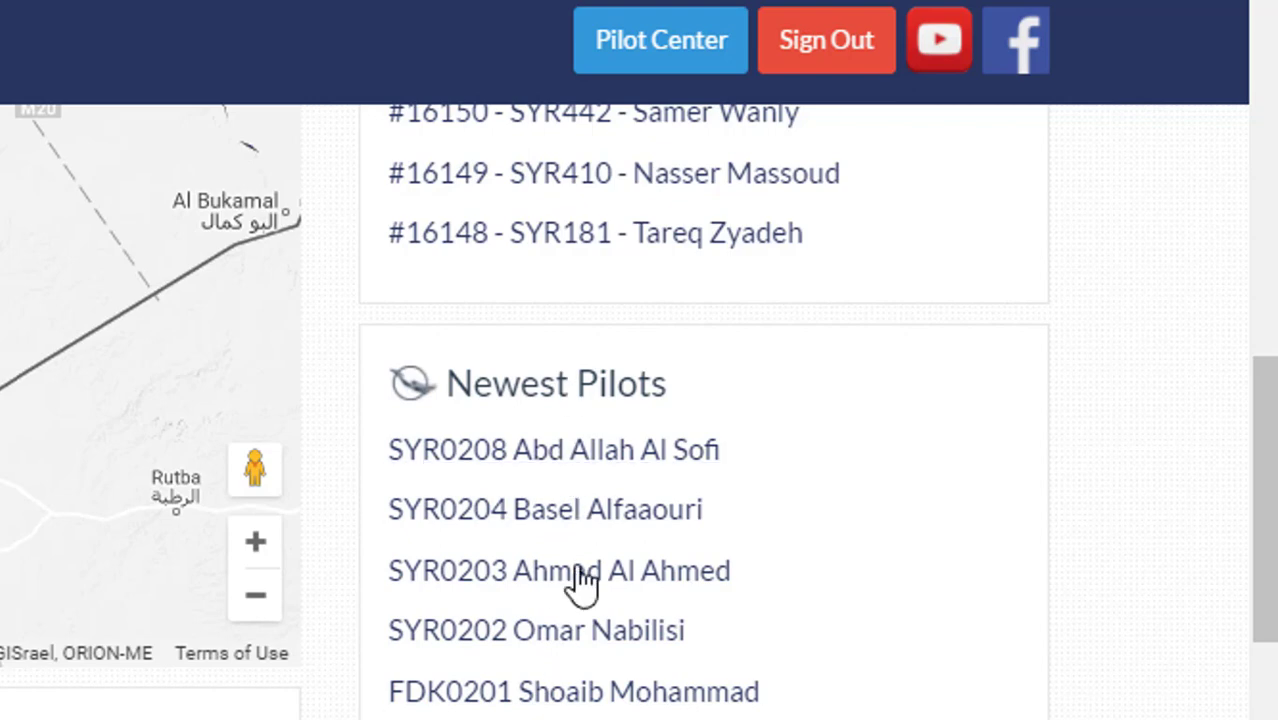
pyautogui.scroll(-4, 1216, 526)
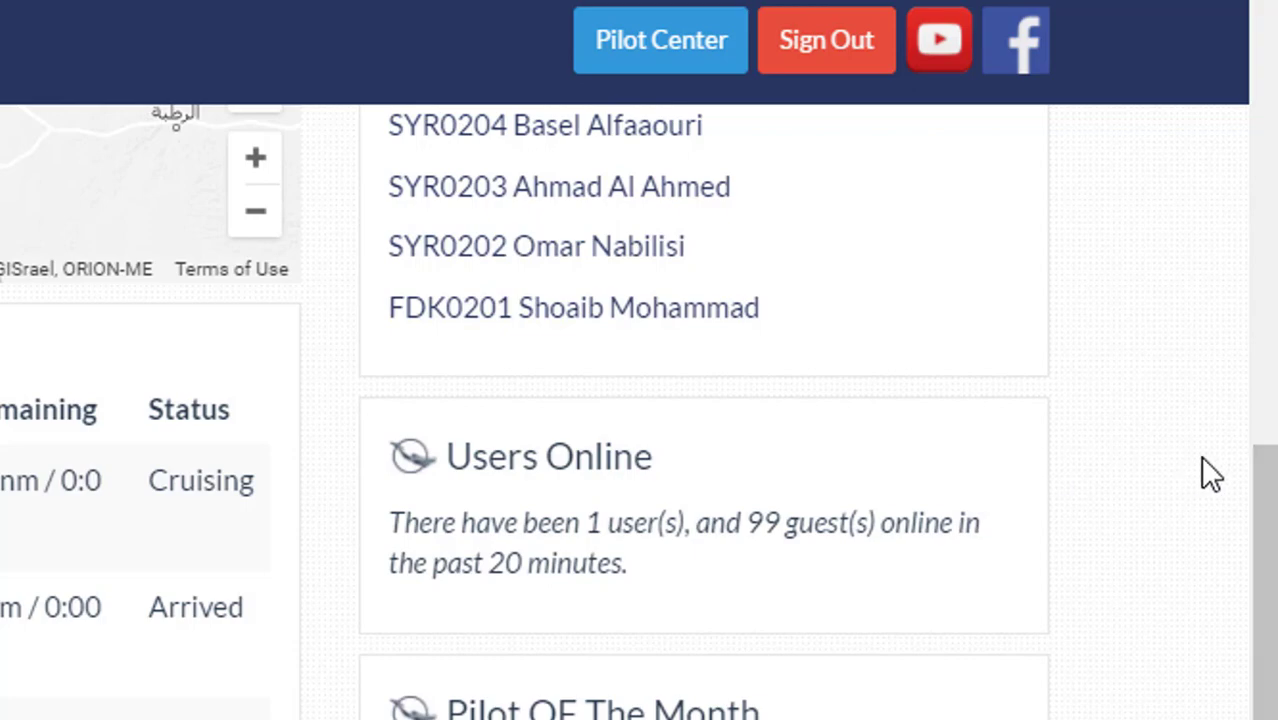
pyautogui.scroll(-2, 1196, 473)
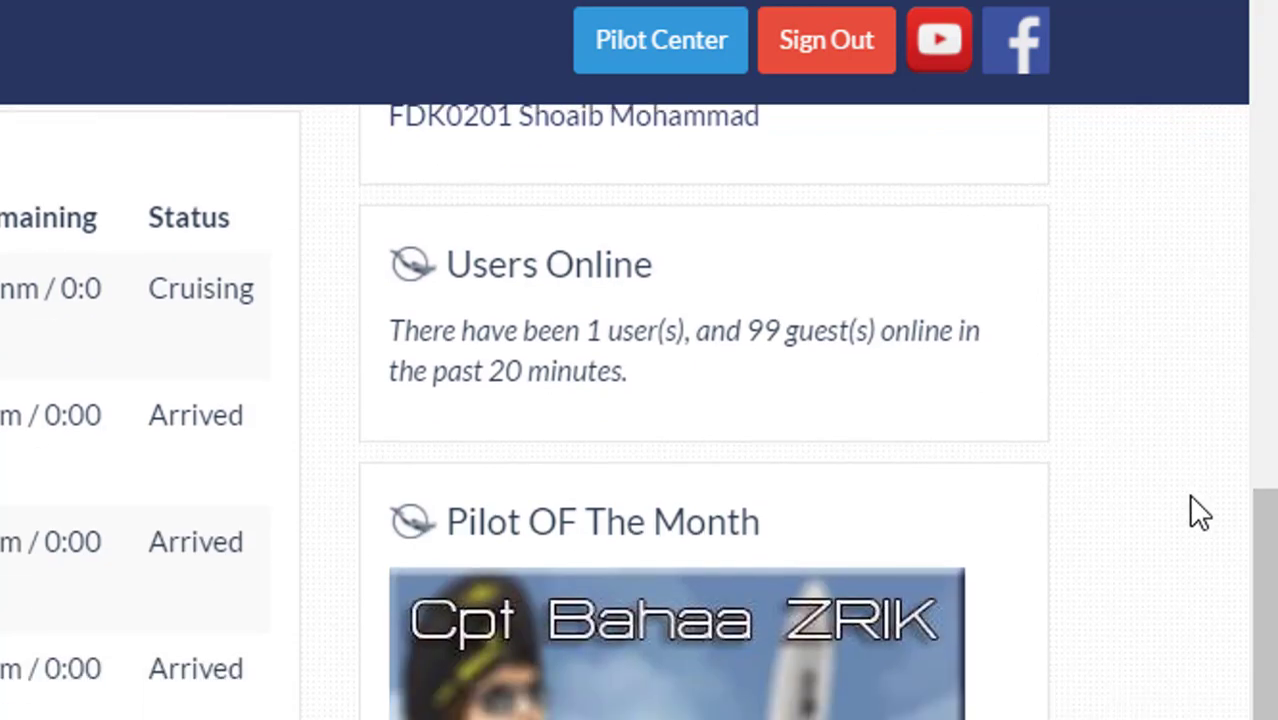
pyautogui.scroll(-5, 575, 550)
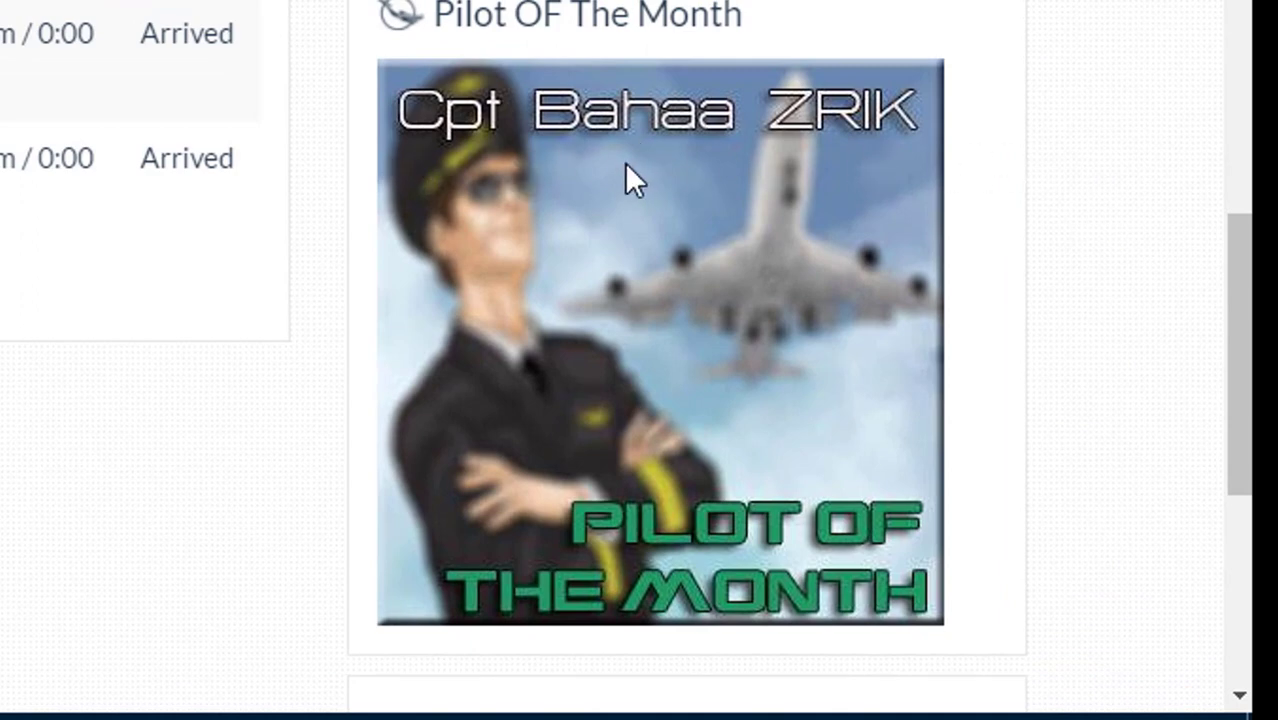
pyautogui.scroll(-2, 1180, 160)
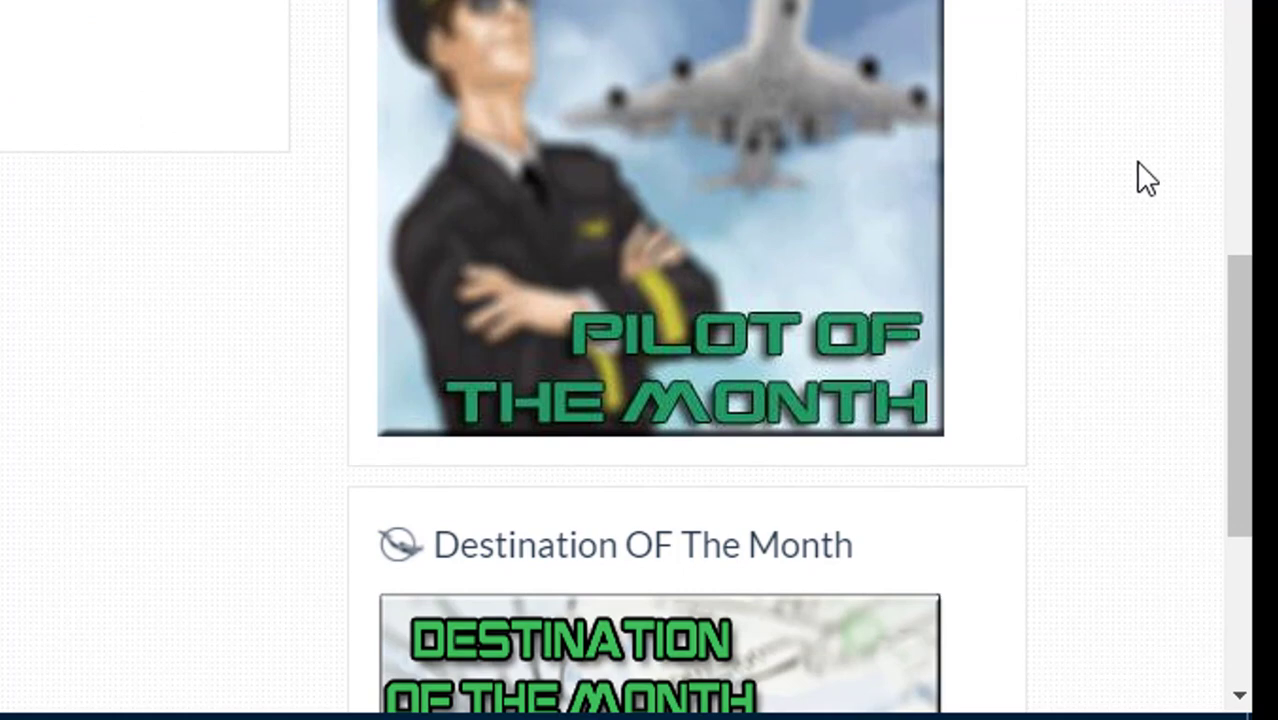
pyautogui.scroll(-6, 1146, 178)
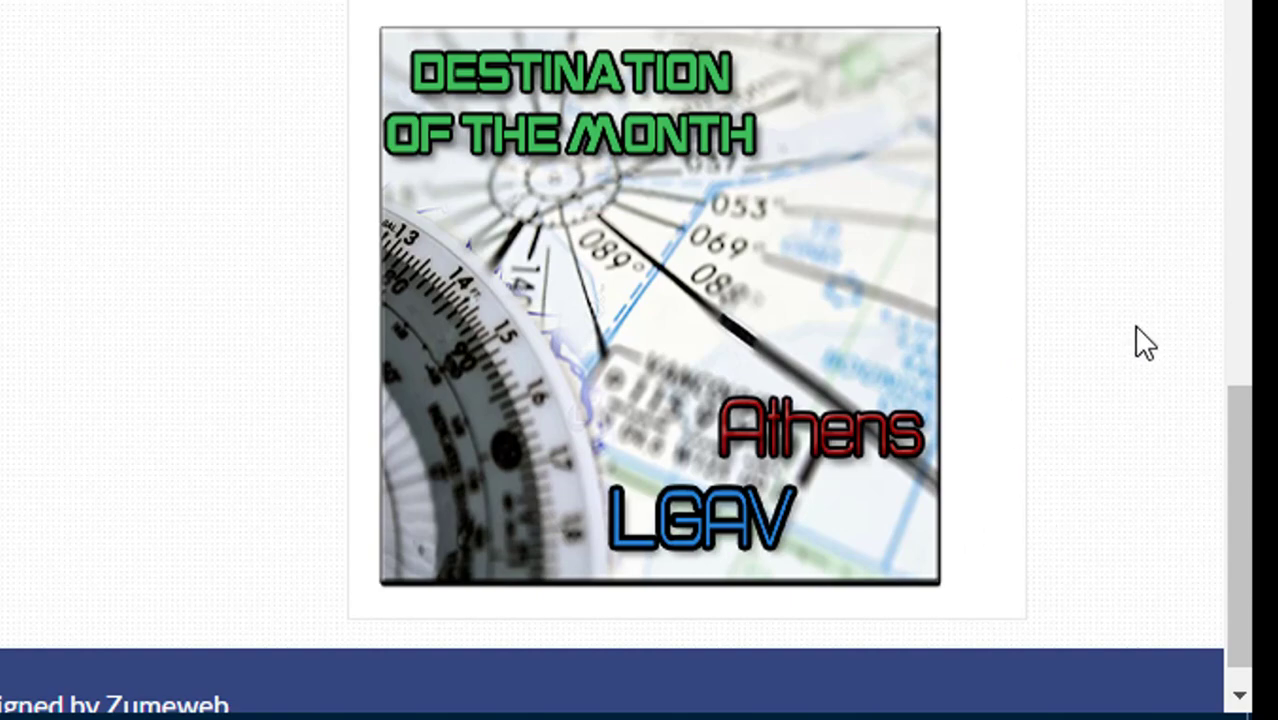
# - Examine the live flights table with each flight's pilot, airports, altitude, speed and status
pyautogui.scroll(10, 1093, 317)
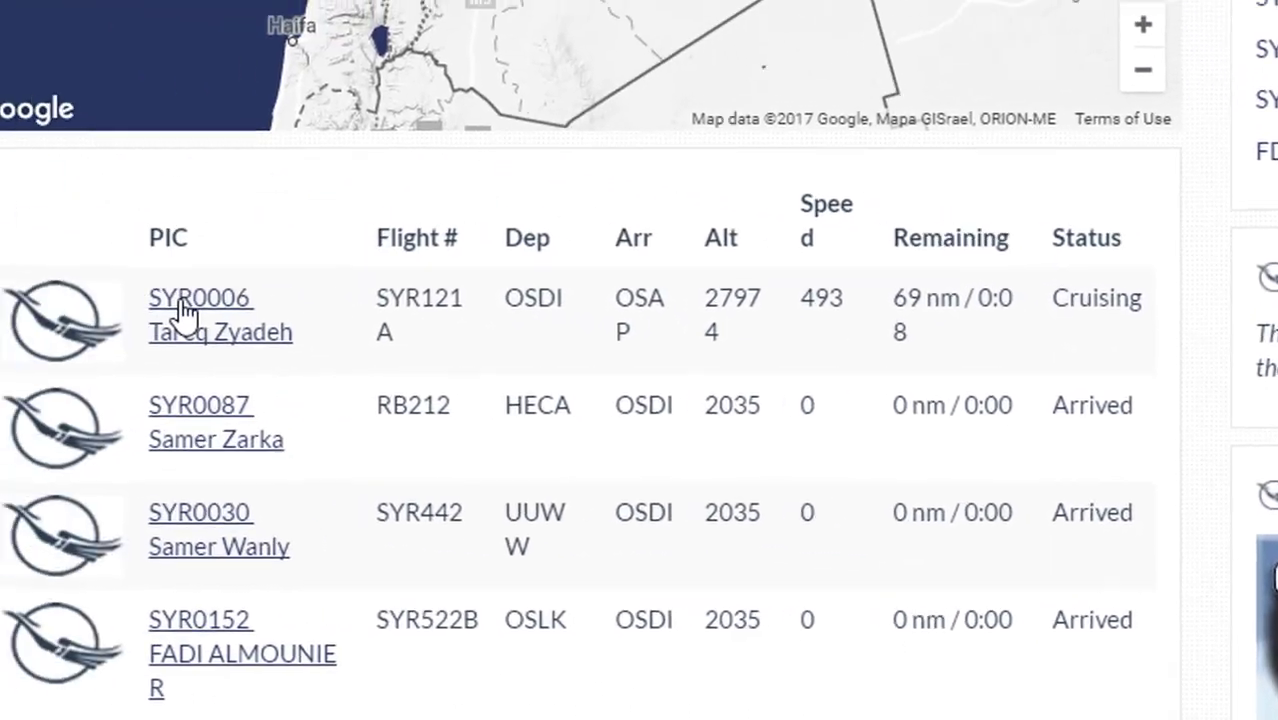
pyautogui.scroll(-2, 354, 354)
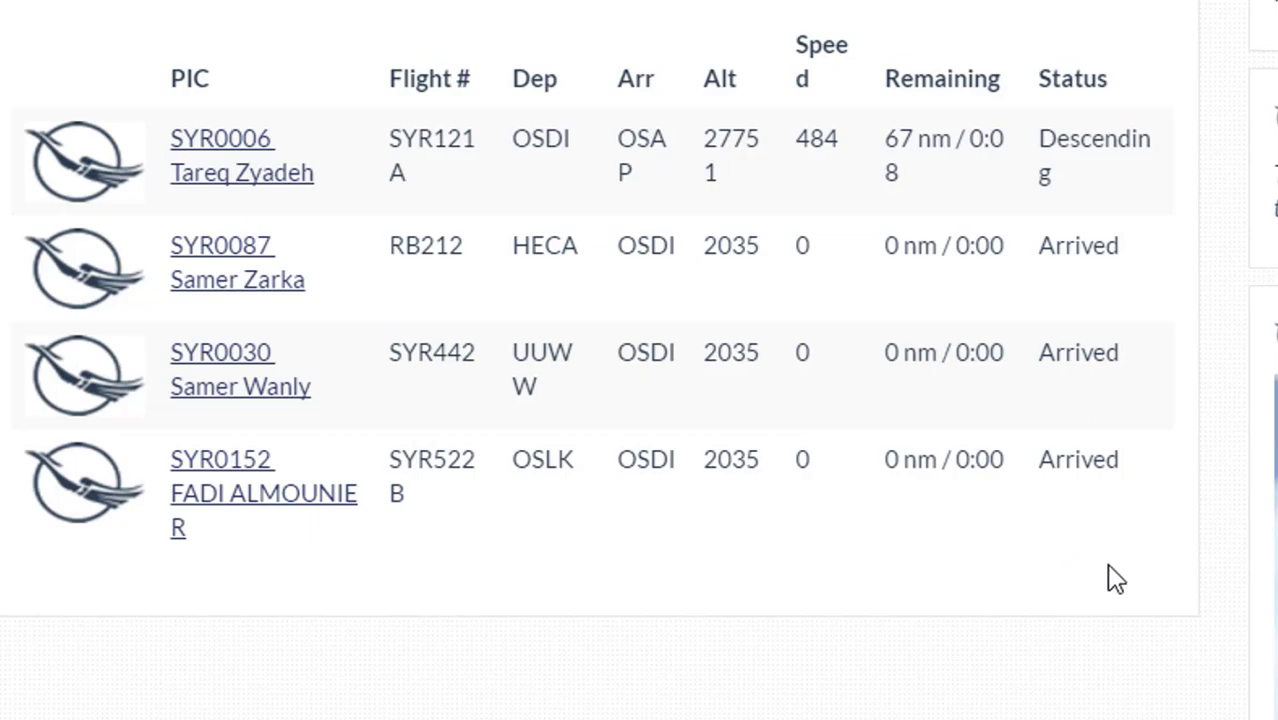
pyautogui.scroll(1, 1172, 636)
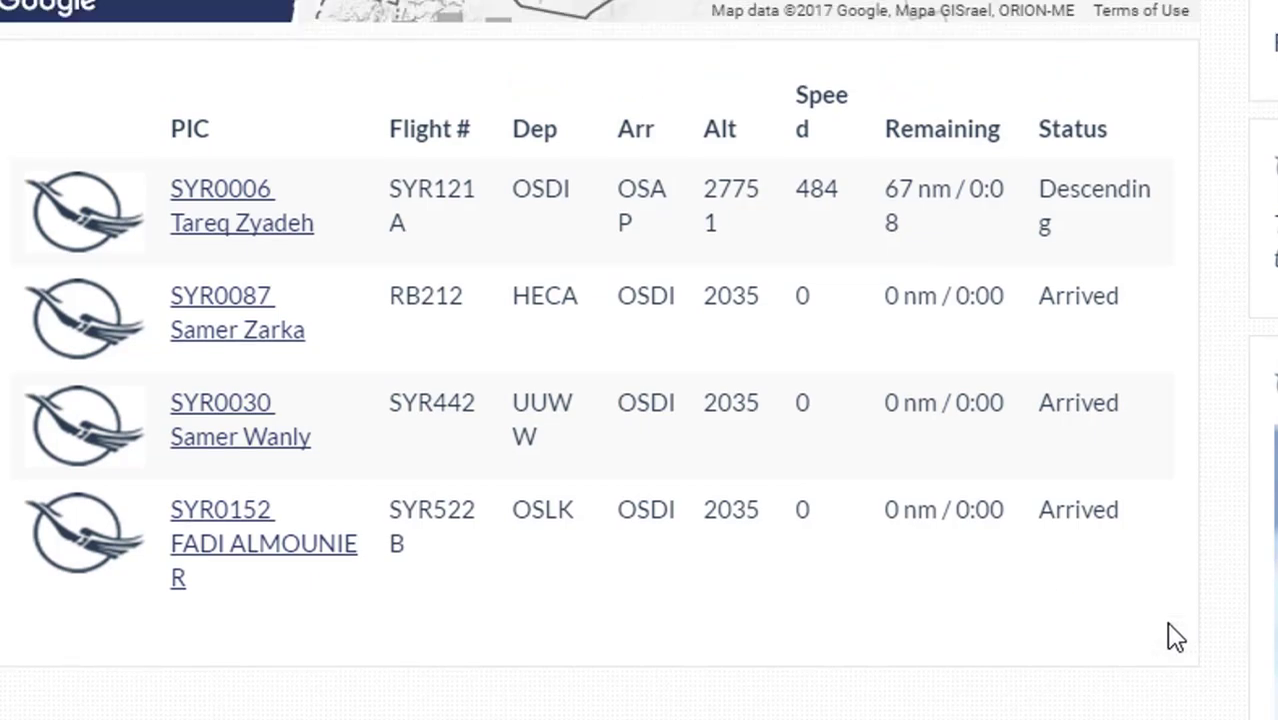
# - Leave the live flights table and open the Pilot Center page
pyautogui.scroll(8, 1172, 636)
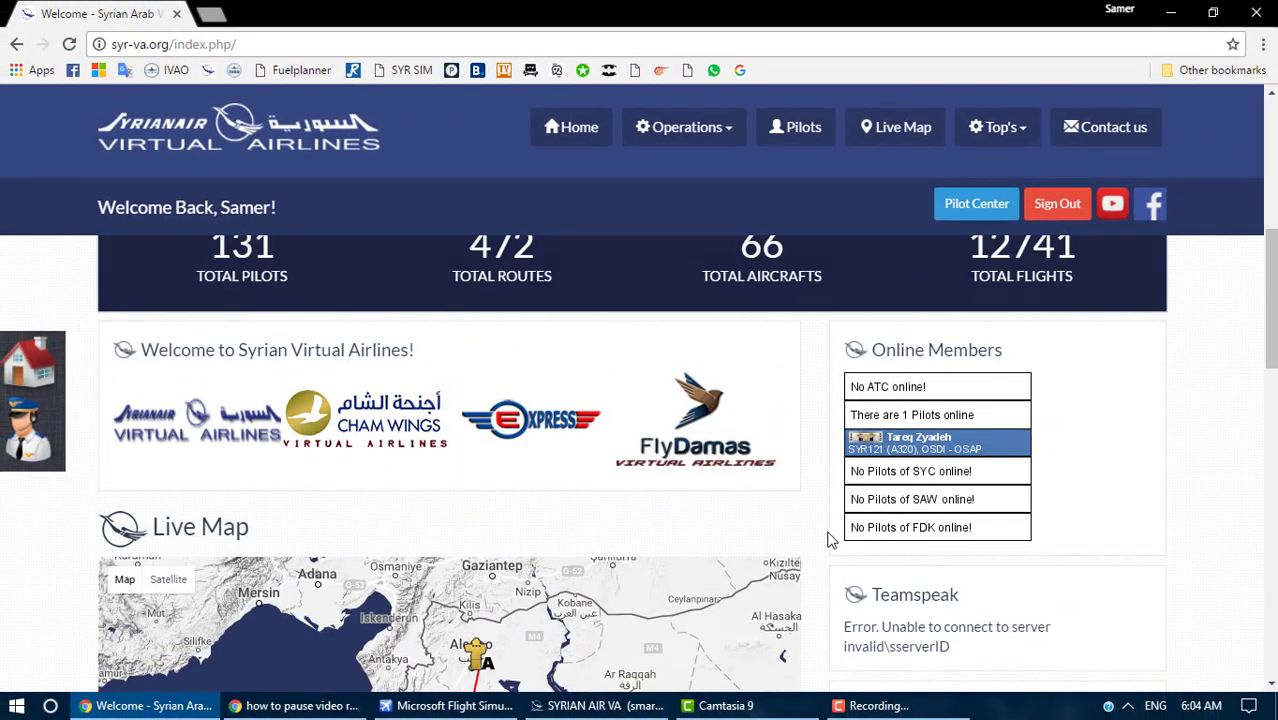
pyautogui.scroll(2, 828, 540)
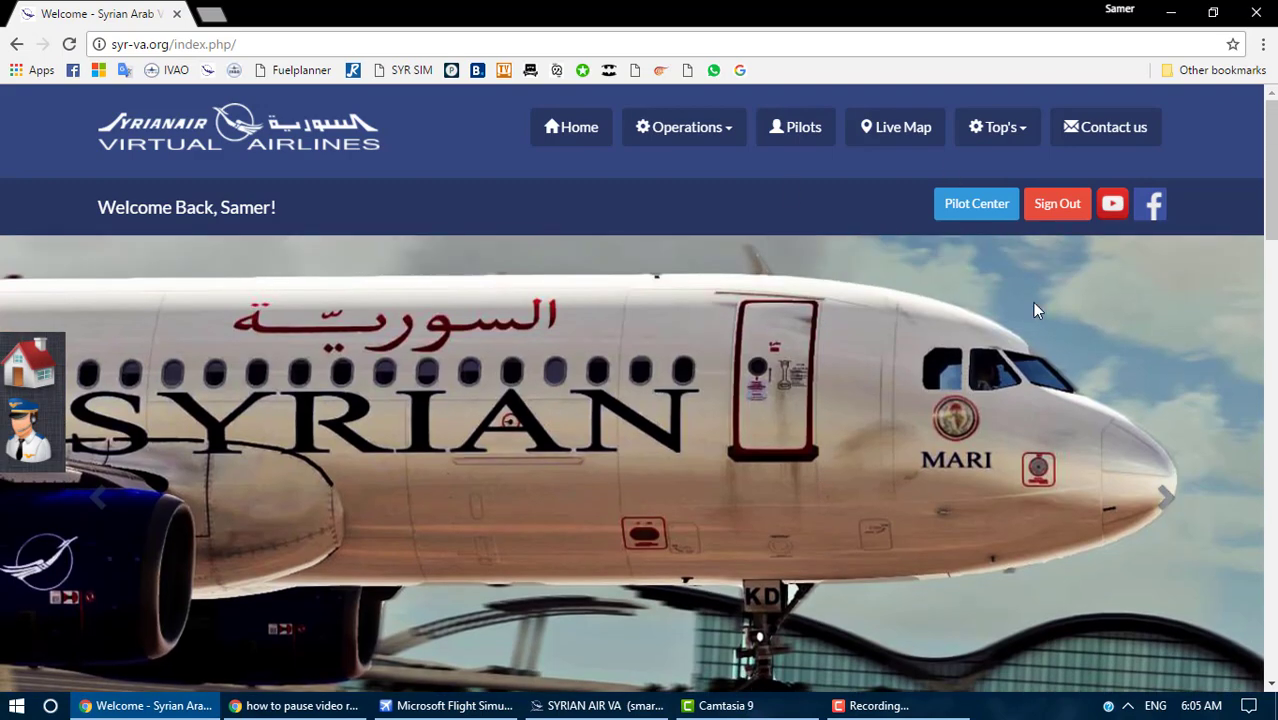
pyautogui.click(729, 137)
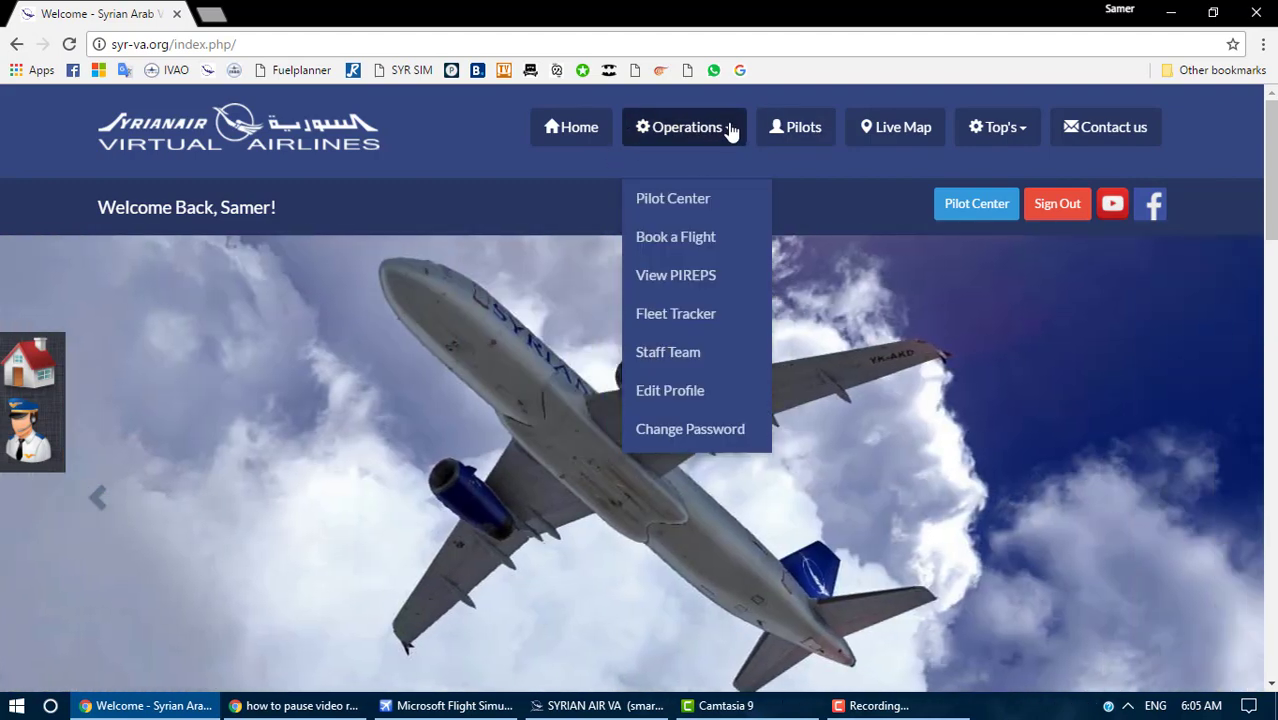
pyautogui.click(691, 199)
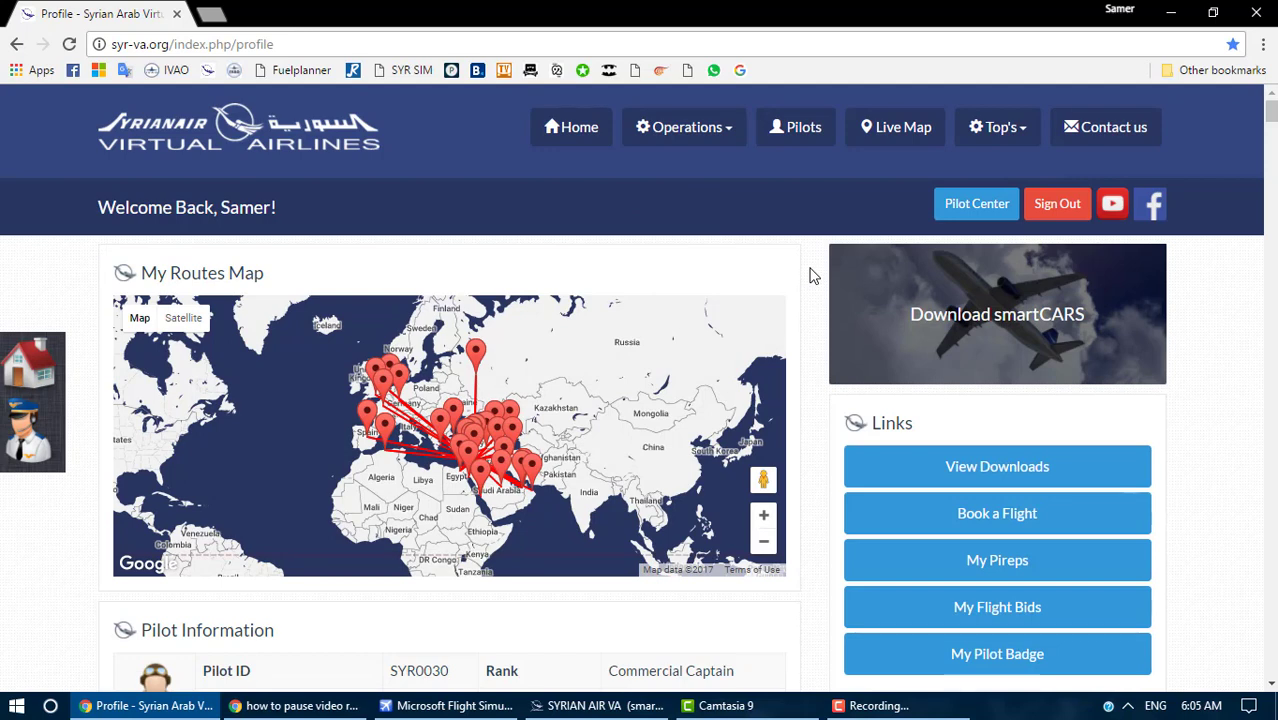
# - Examine the pilot ID and rank in the Pilot Information section, highlighting each value
pyautogui.scroll(-2, 816, 362)
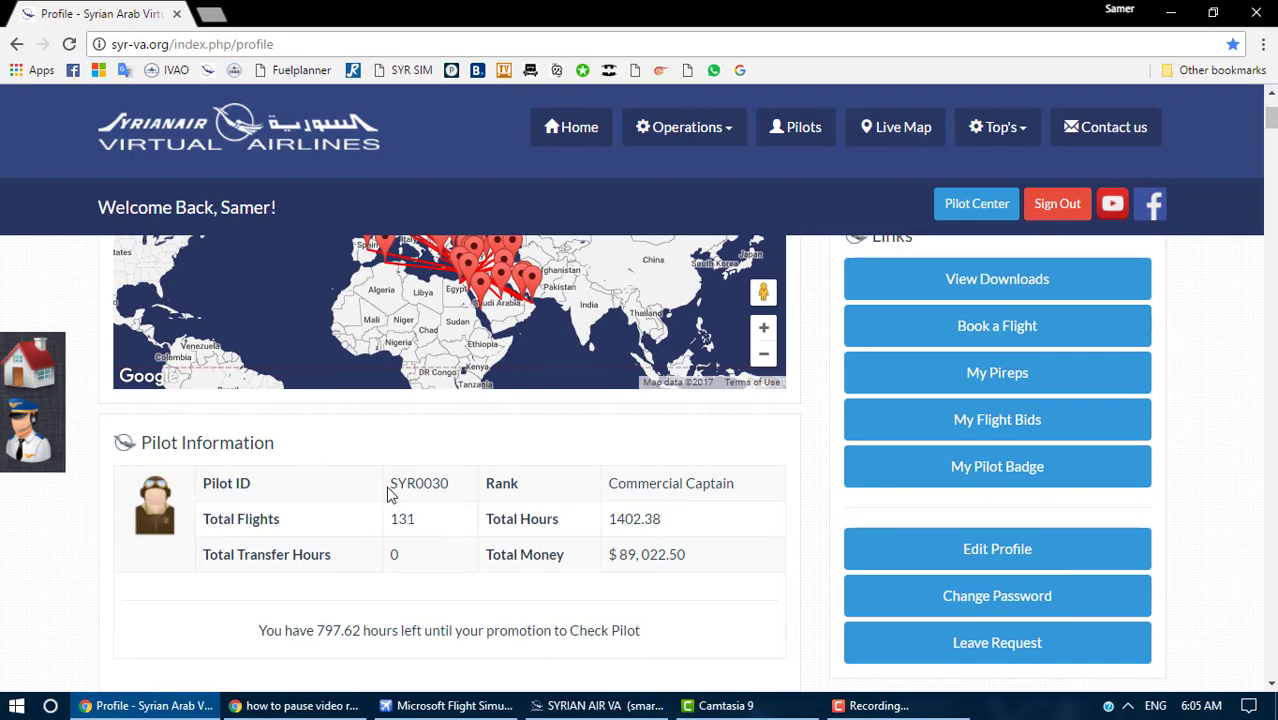
pyautogui.doubleClick(447, 486)
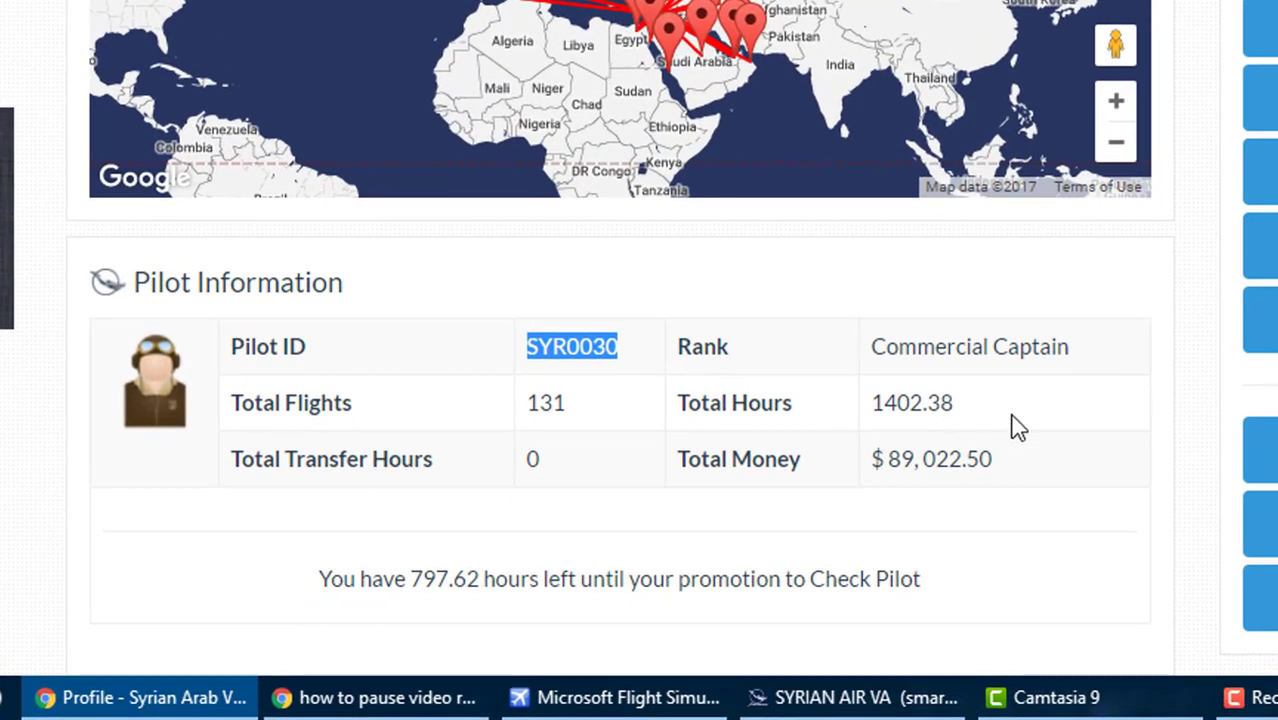
pyautogui.click(713, 530)
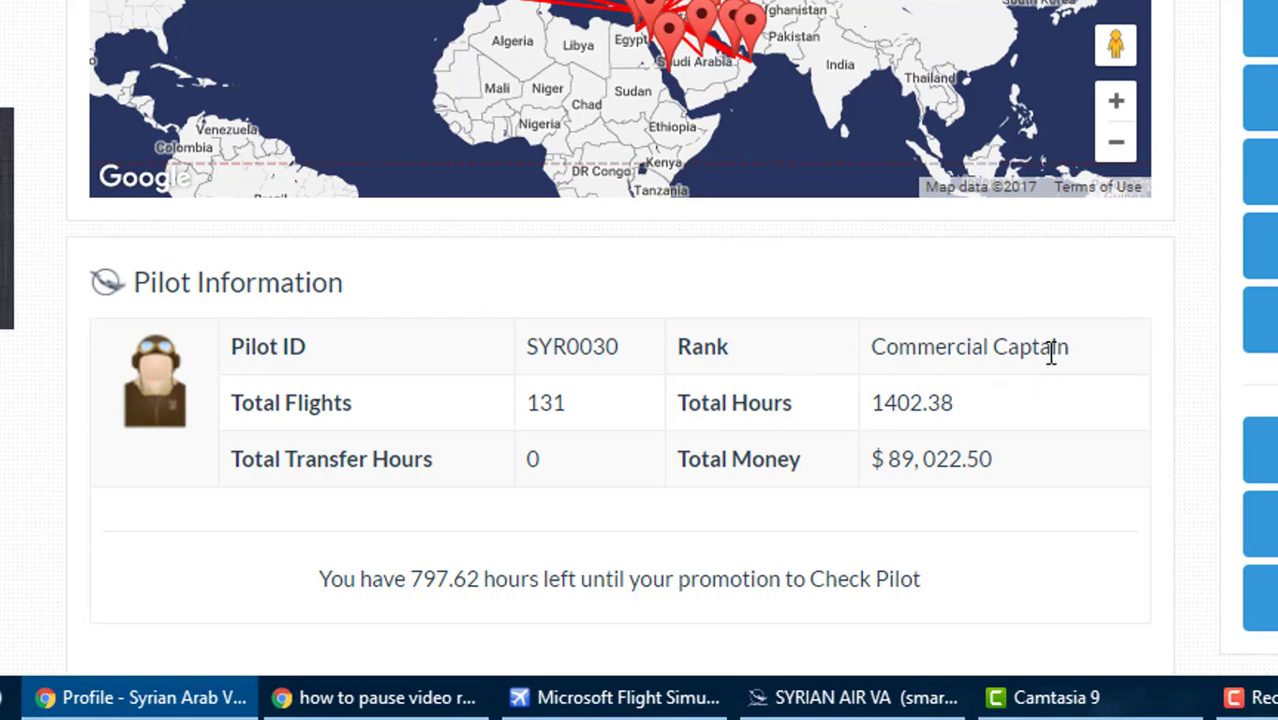
pyautogui.moveTo(1084, 362); pyautogui.dragTo(879, 363)
pyautogui.click(1086, 362)
# - Examine the total flights, total hours, transfer hours and total money in the pilot information, highlighting the values
pyautogui.scroll(-2, 163, 474)
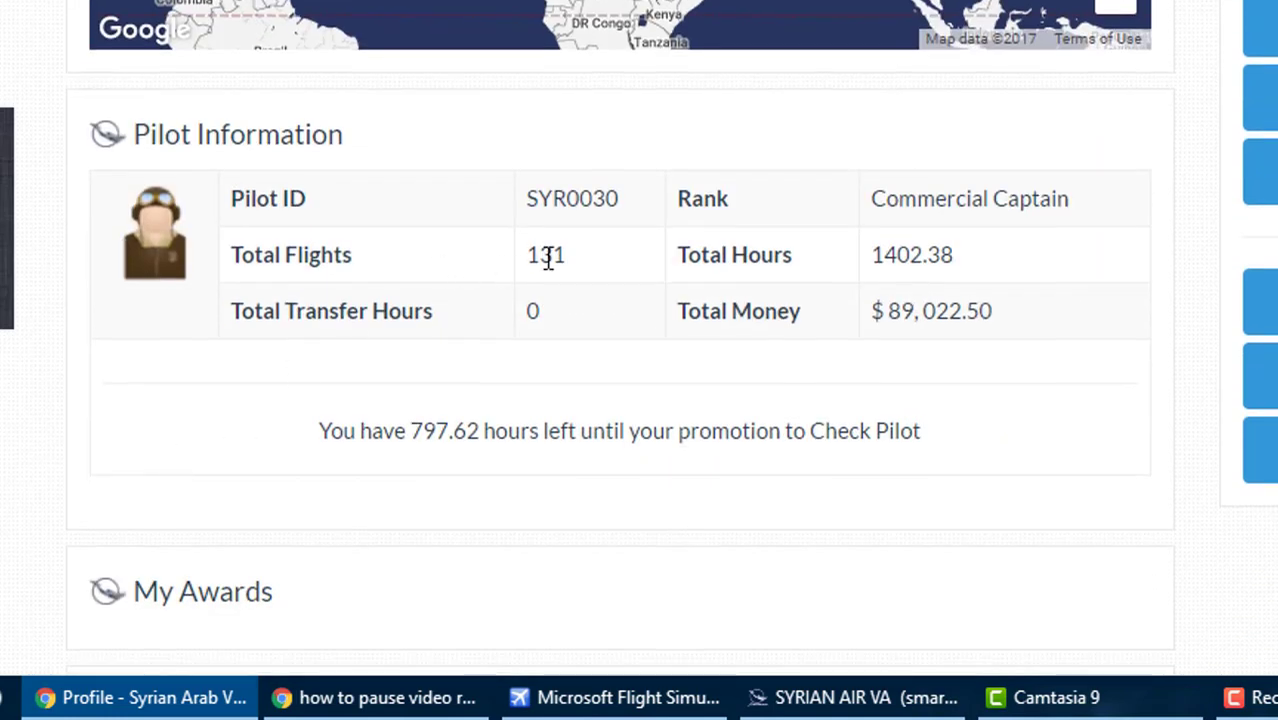
pyautogui.doubleClick(548, 256)
pyautogui.moveTo(962, 258); pyautogui.dragTo(866, 256)
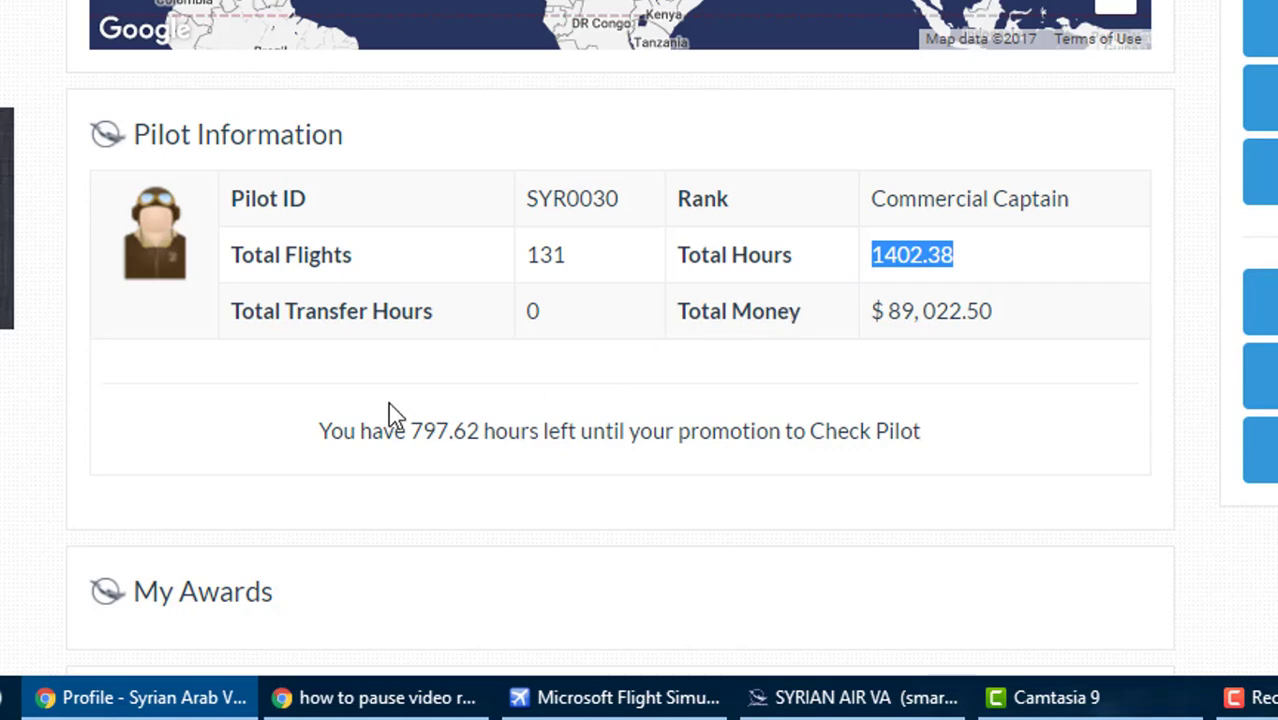
pyautogui.click(532, 311)
pyautogui.doubleClick(532, 311)
pyautogui.moveTo(1018, 318); pyautogui.dragTo(875, 318)
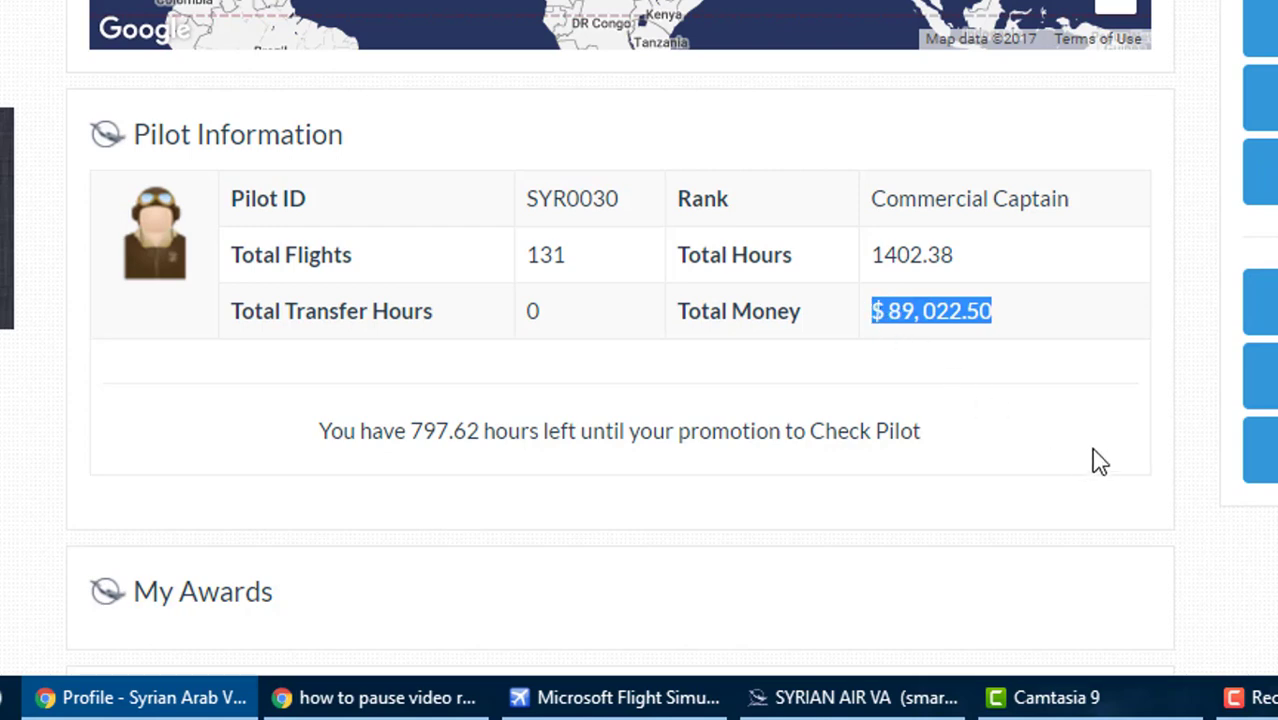
pyautogui.click(1091, 402)
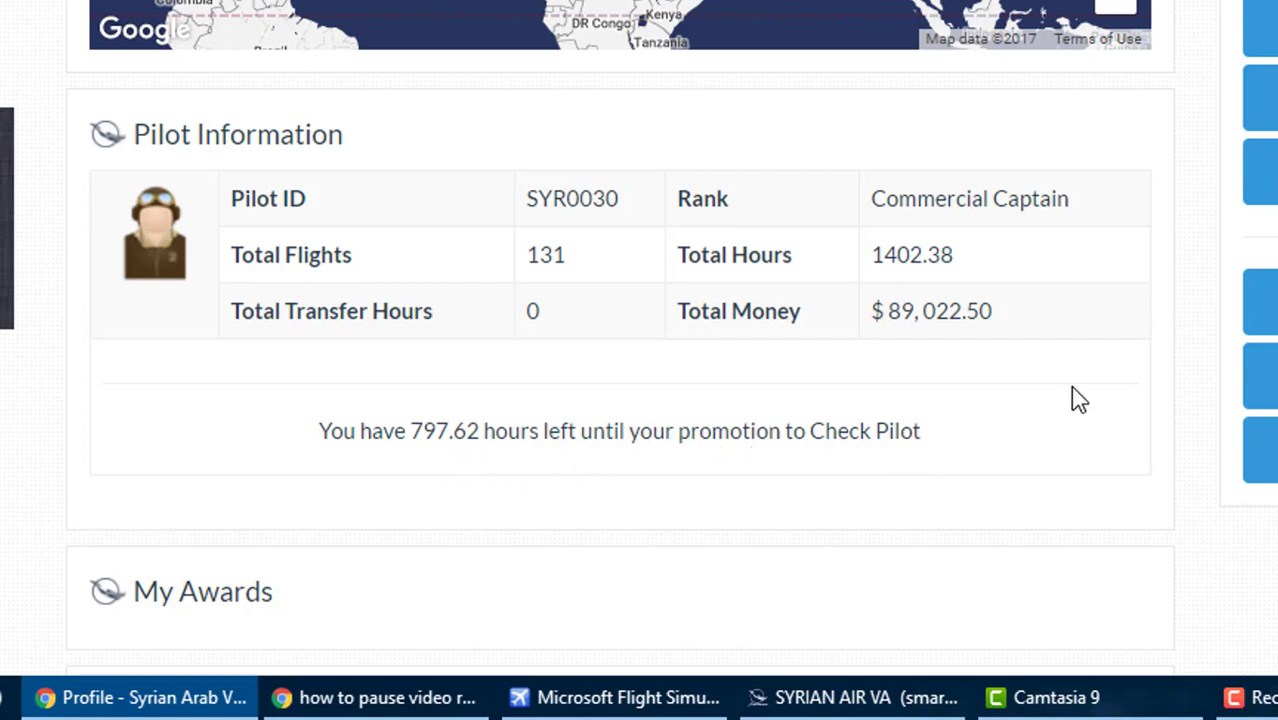
# - Look through the PIREPs List and open the report for flight SYR442
pyautogui.scroll(-3, 1067, 430)
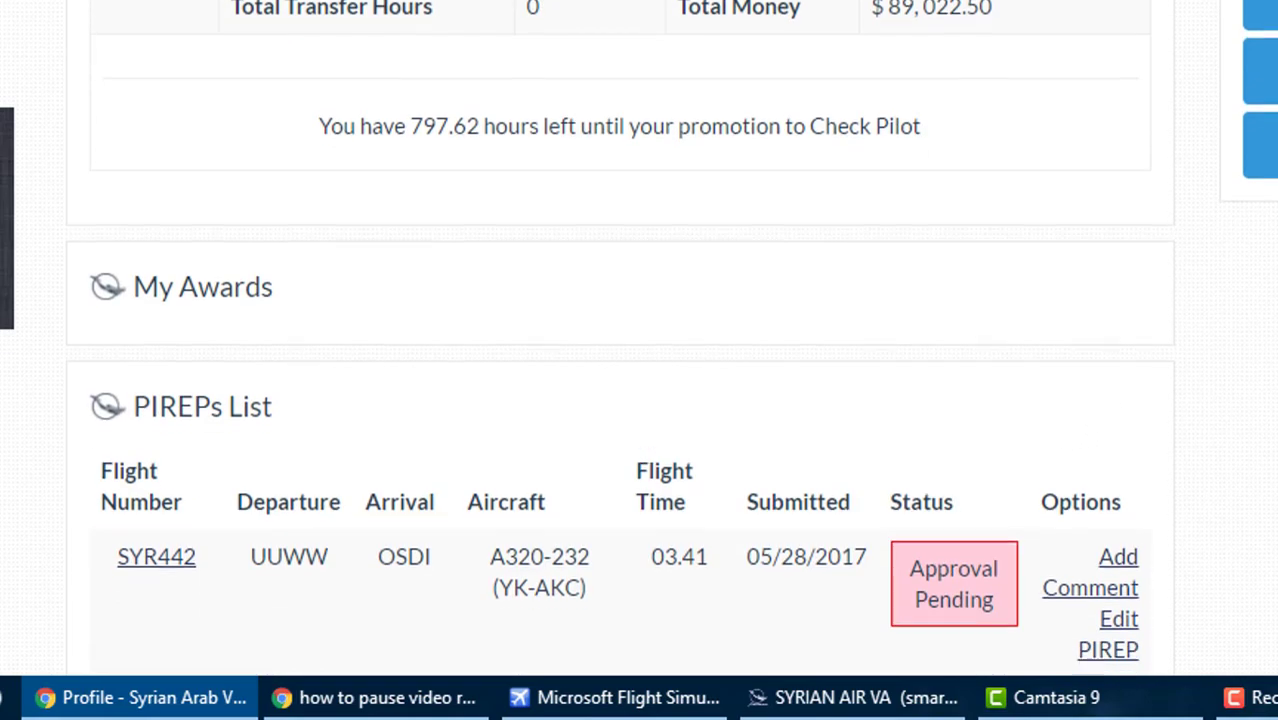
pyautogui.scroll(-3, 1190, 415)
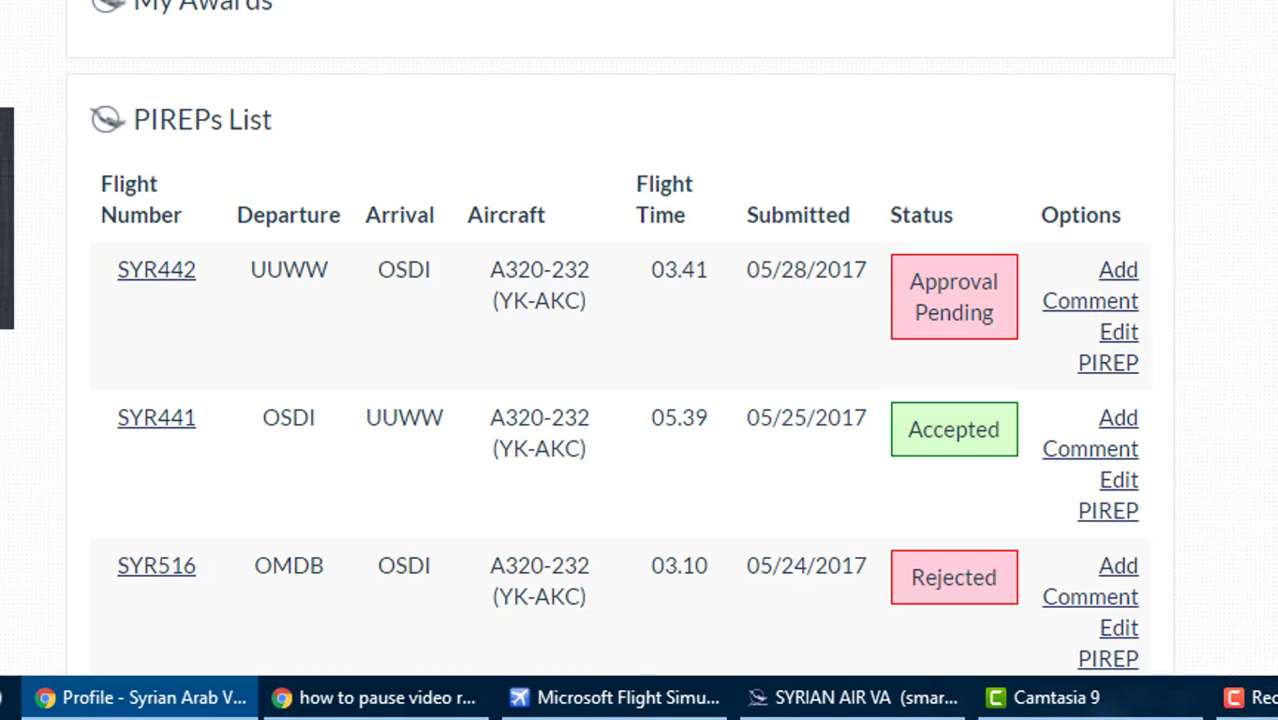
pyautogui.scroll(-2, 620, 340)
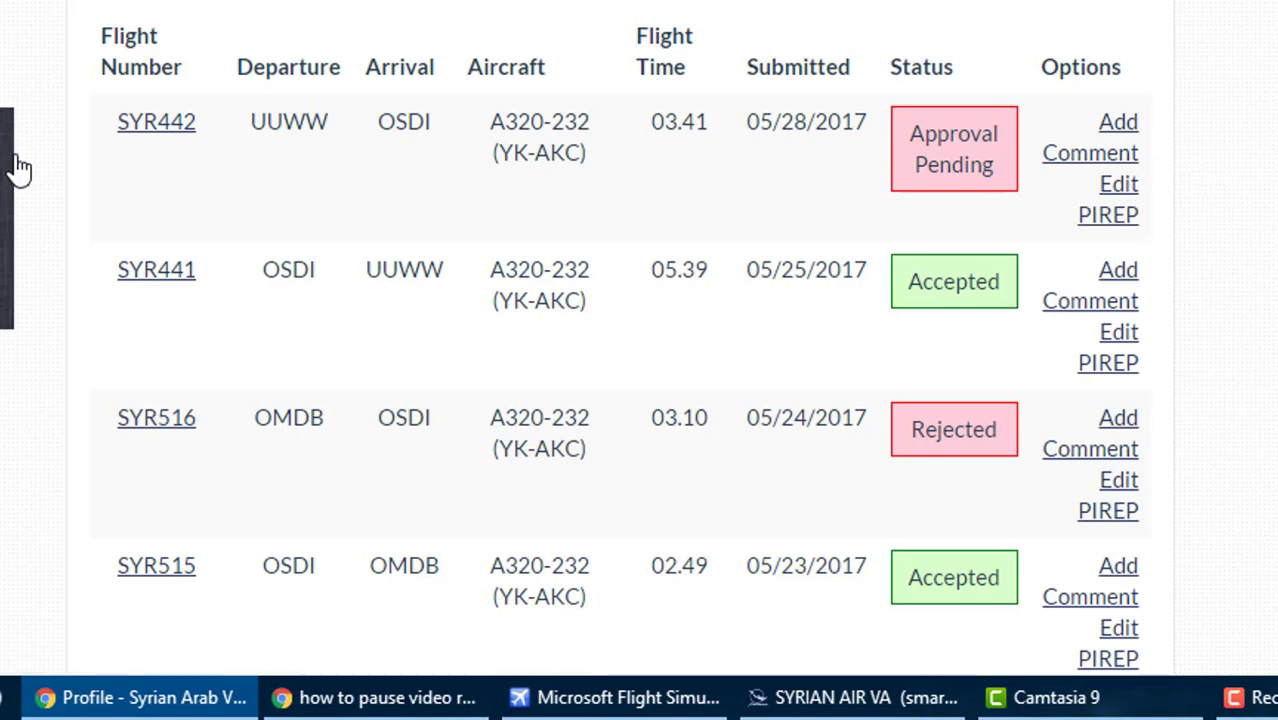
pyautogui.rightClick(158, 138)
pyautogui.click(248, 153)
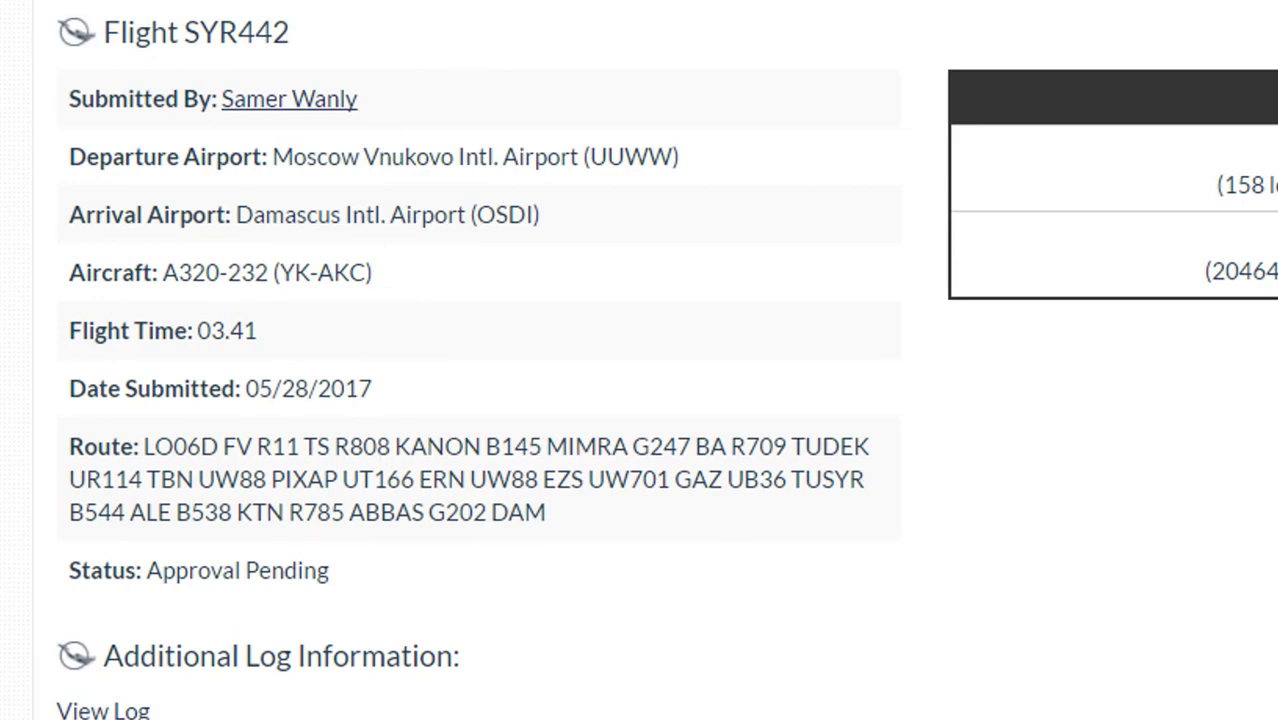
# - Examine flight SYR442's log and route map, and highlight the touchdown entry near the log's end
pyautogui.scroll(-20, 399, 157)
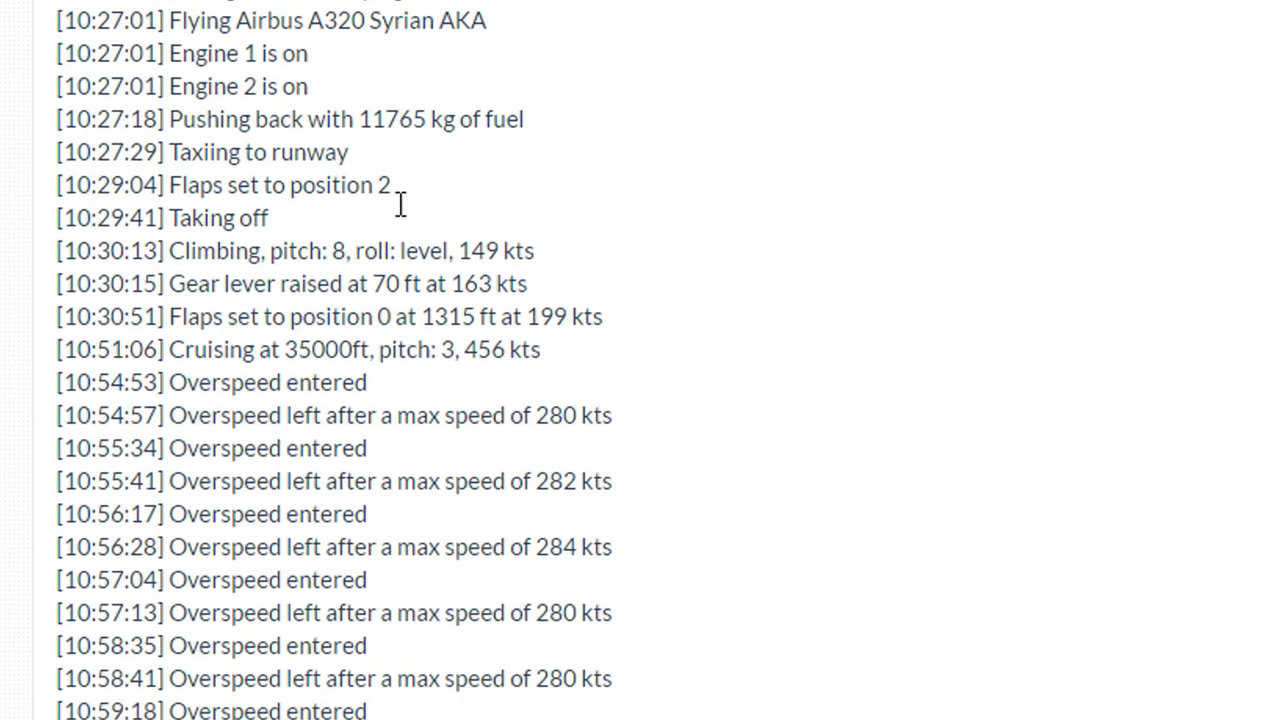
pyautogui.scroll(-20, 399, 215)
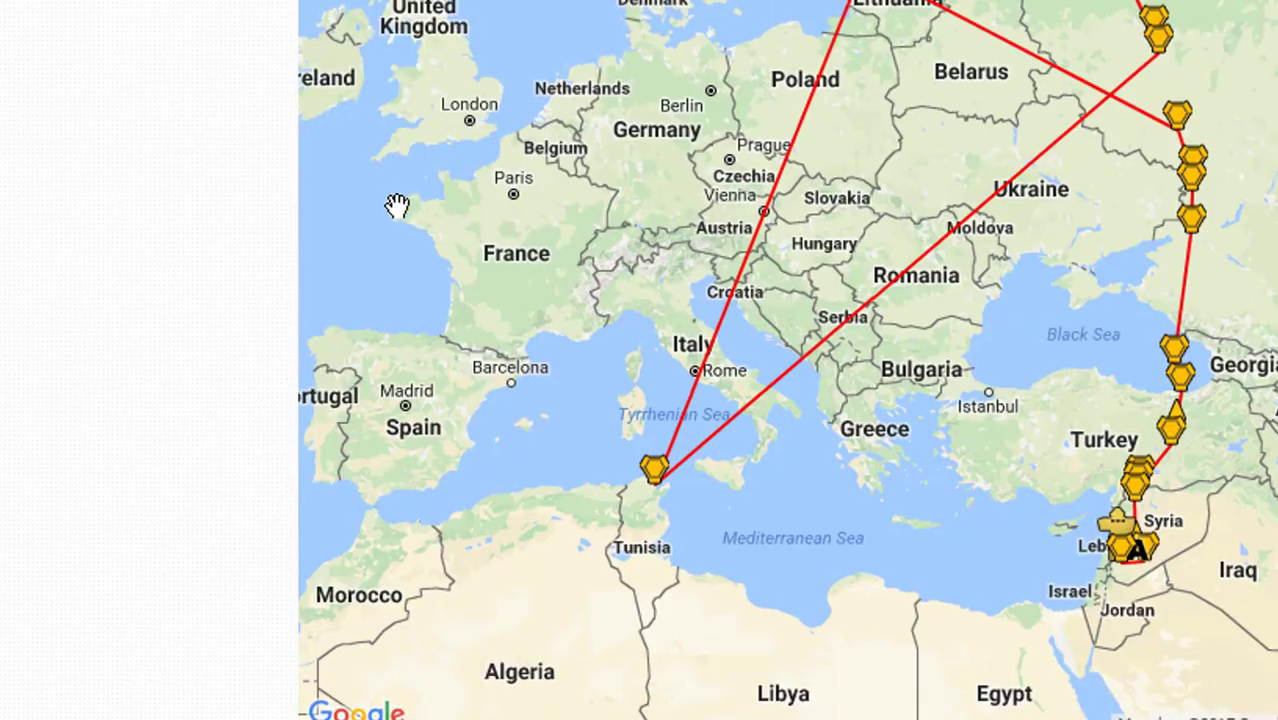
pyautogui.scroll(1, 371, 240)
pyautogui.scroll(-3, 420, 240)
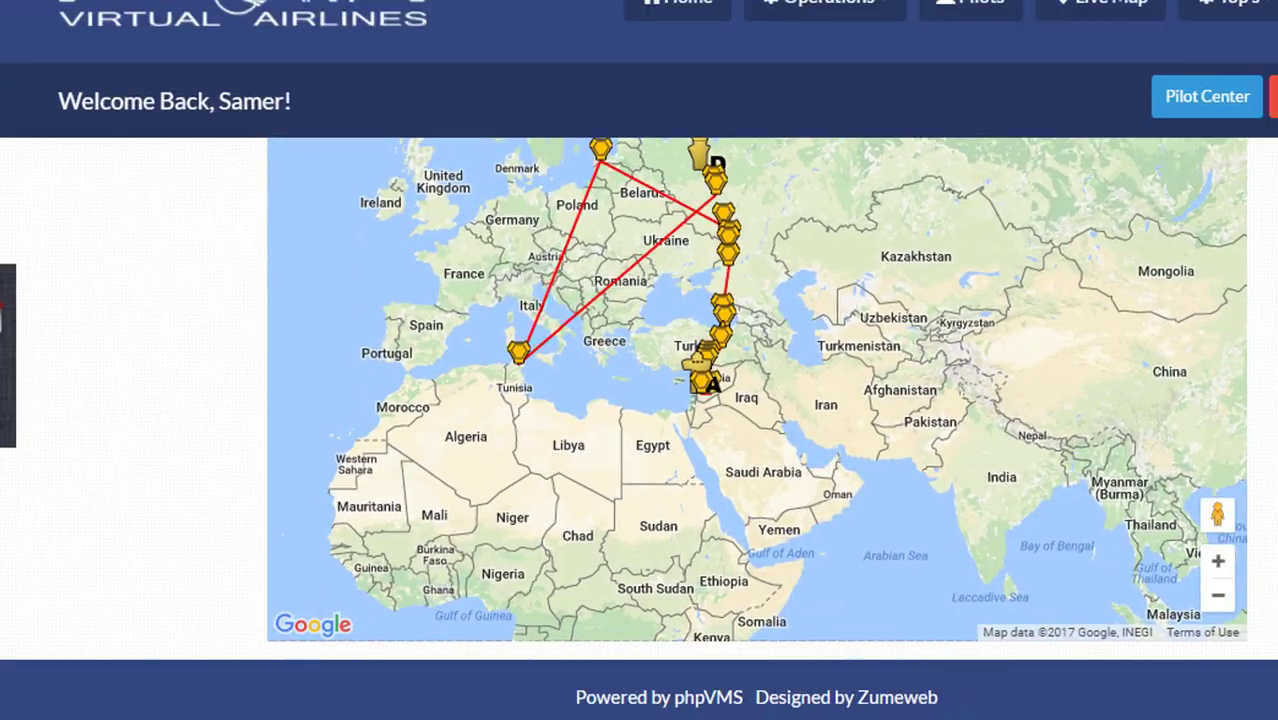
pyautogui.scroll(5, 1077, 328)
pyautogui.scroll(1, 850, 340)
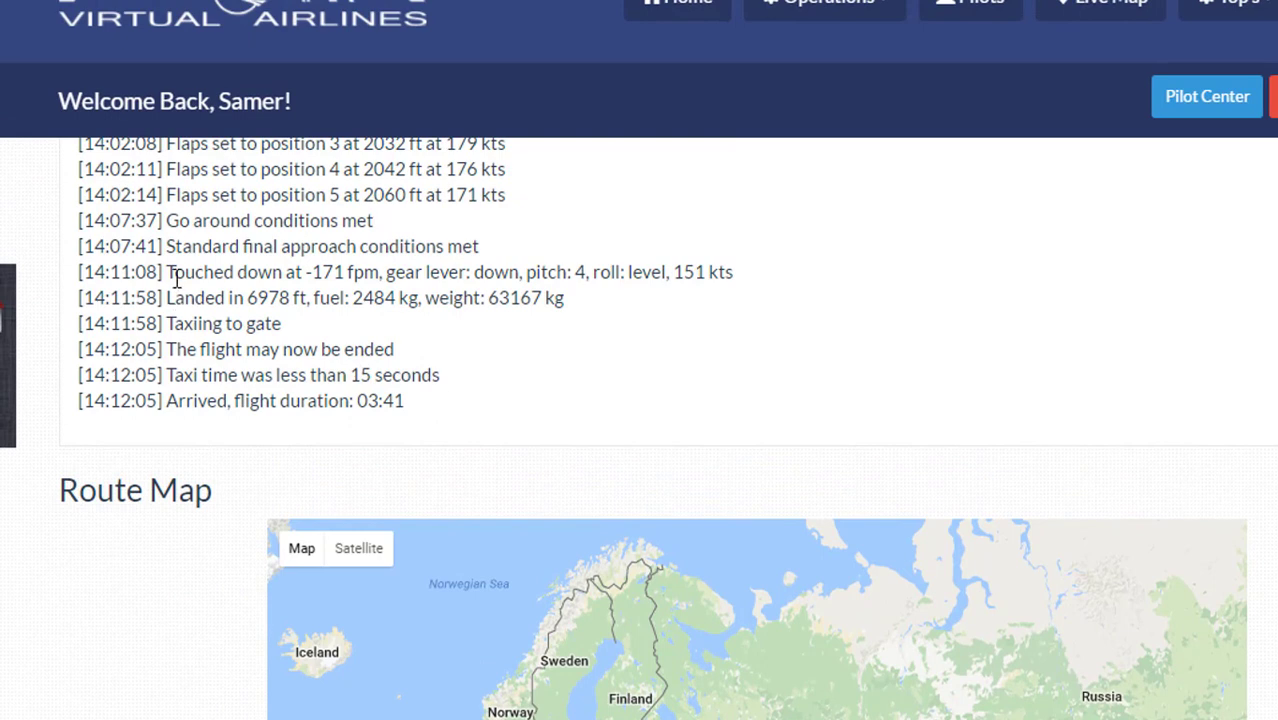
pyautogui.moveTo(161, 272); pyautogui.dragTo(776, 259)
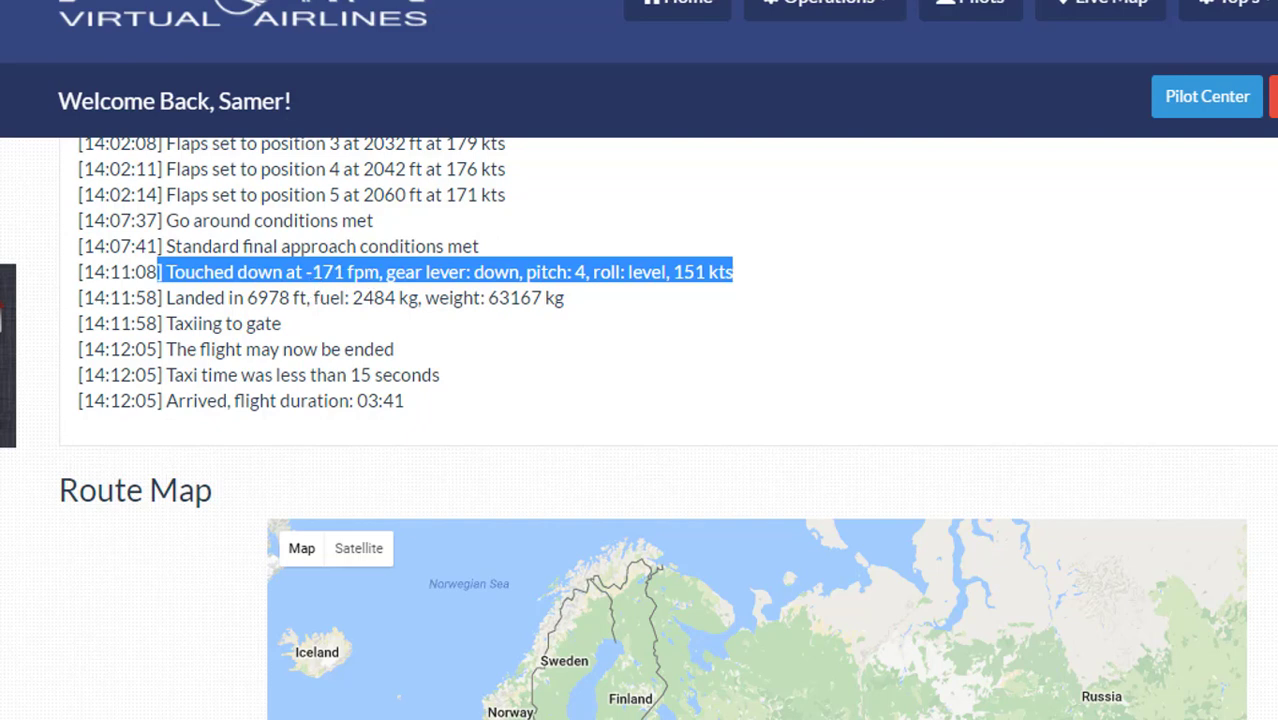
# - Return to the PIREPs List, open the report for flight SYR516 and check its flight details and status
pyautogui.hotkey('alt', 'Left')
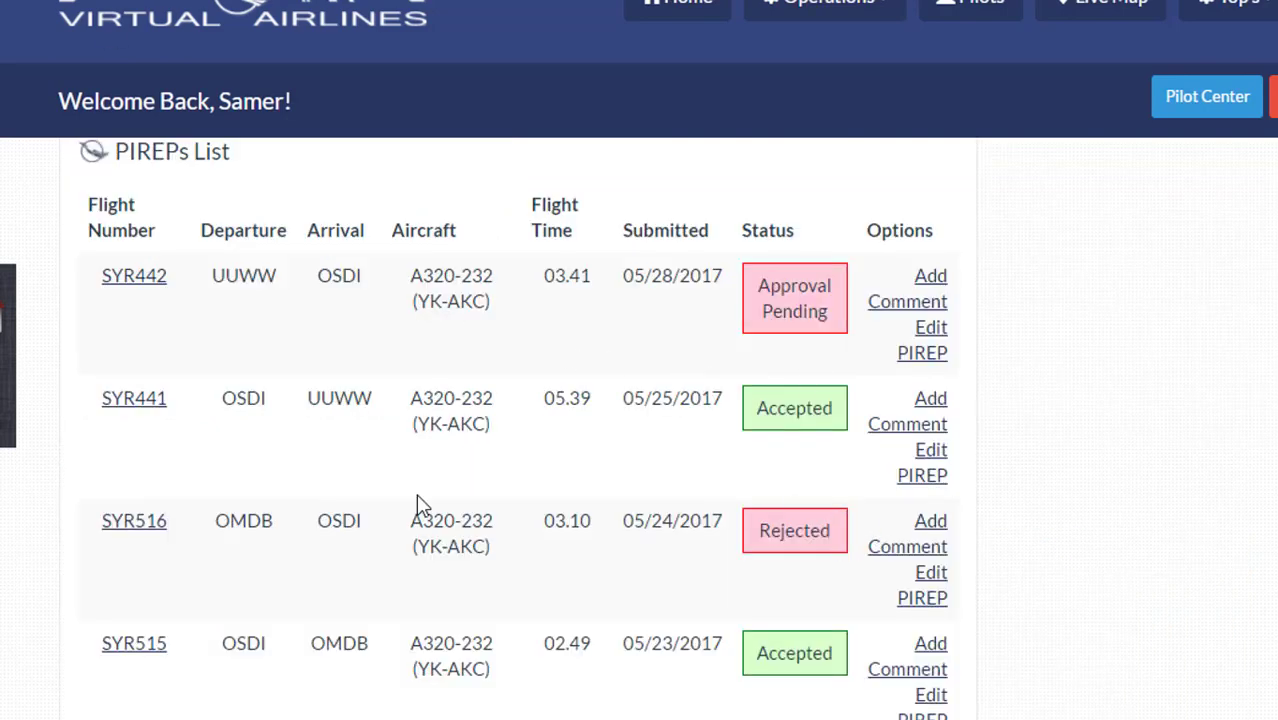
pyautogui.click(120, 518)
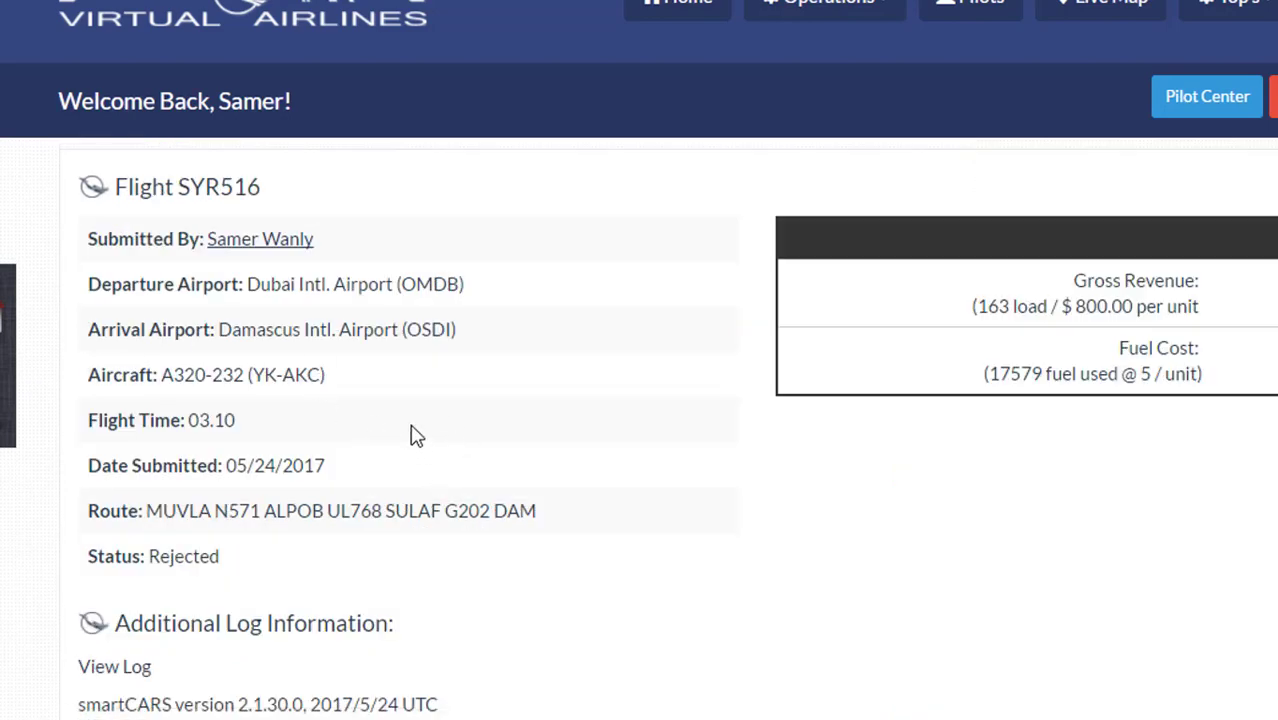
pyautogui.scroll(-1, 331, 434)
pyautogui.scroll(1, 282, 294)
pyautogui.scroll(-1, 590, 500)
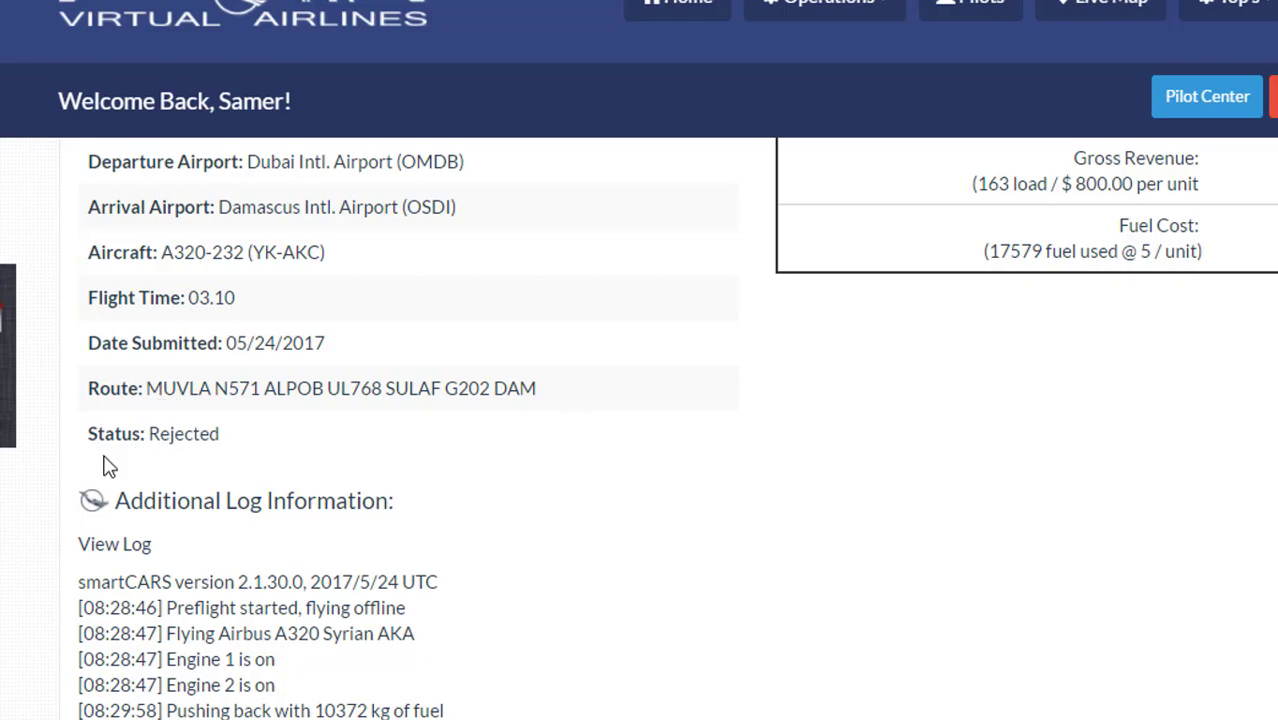
# - Examine flight SYR516's log from engine start to landing, highlighting the Engine 2 entry and the last touchdown's vertical speed
pyautogui.scroll(-5, 605, 525)
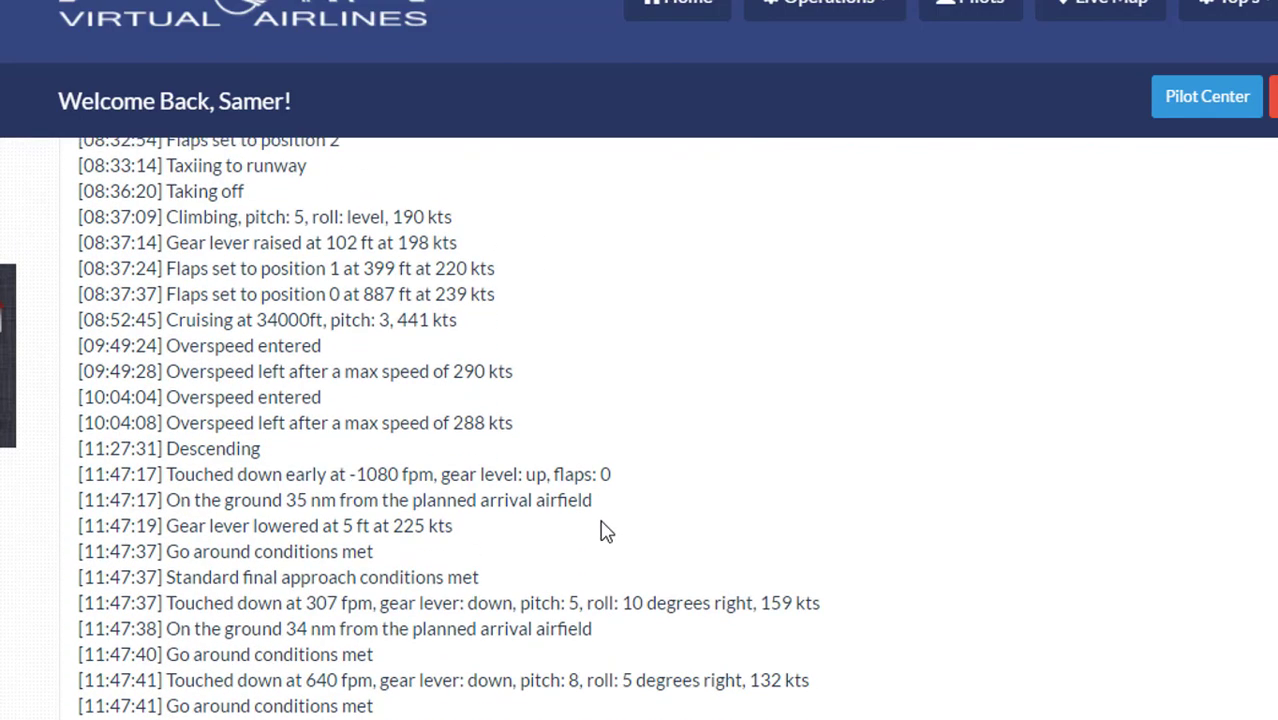
pyautogui.scroll(3, 605, 530)
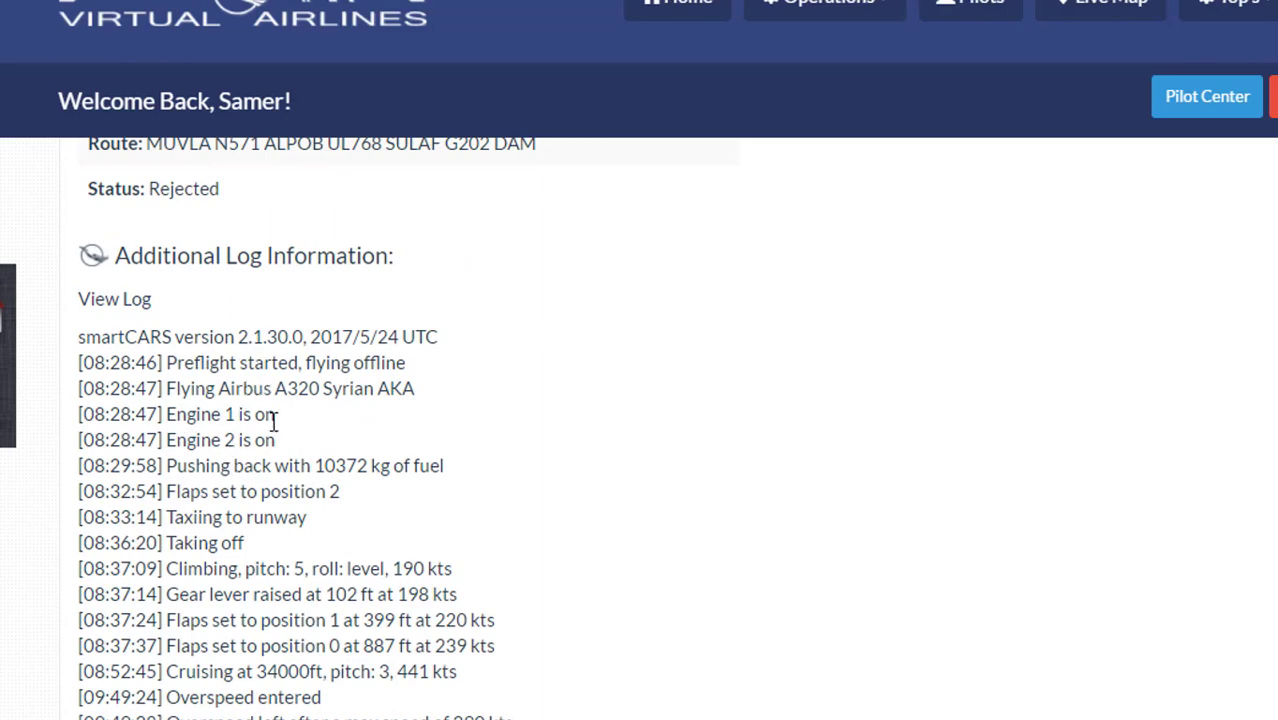
pyautogui.moveTo(288, 420); pyautogui.dragTo(197, 451)
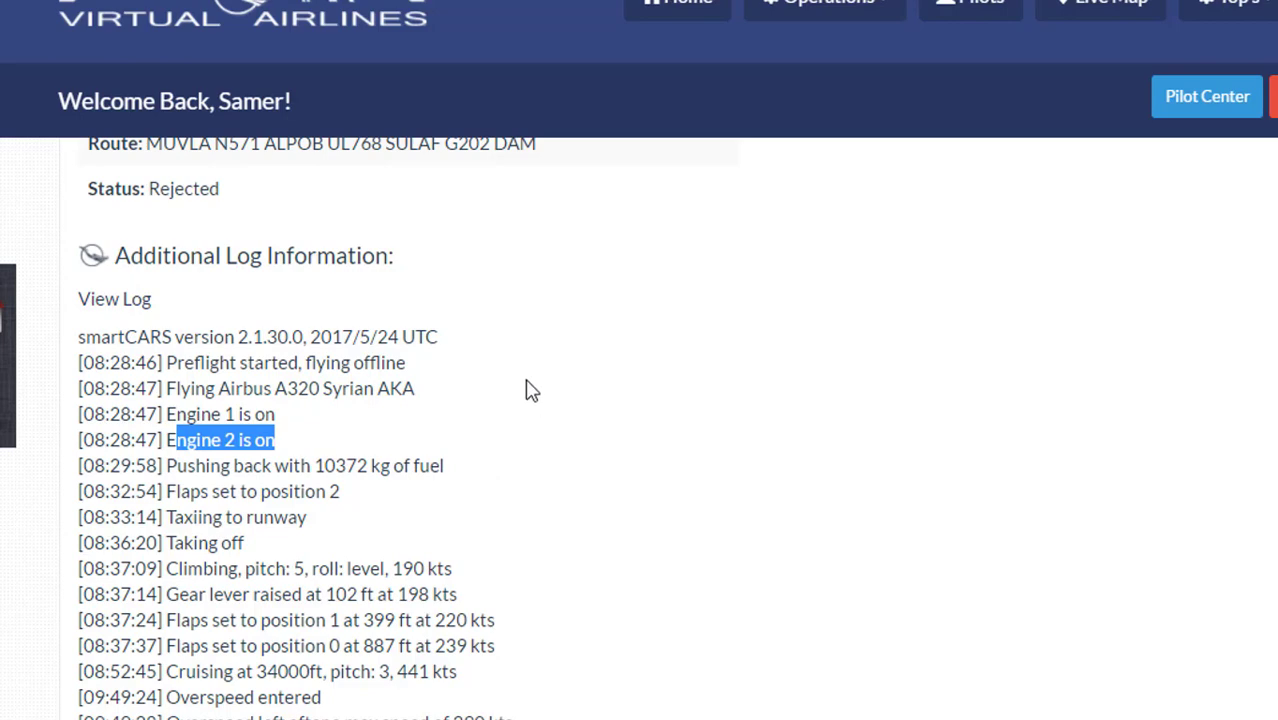
pyautogui.scroll(-1, 575, 395)
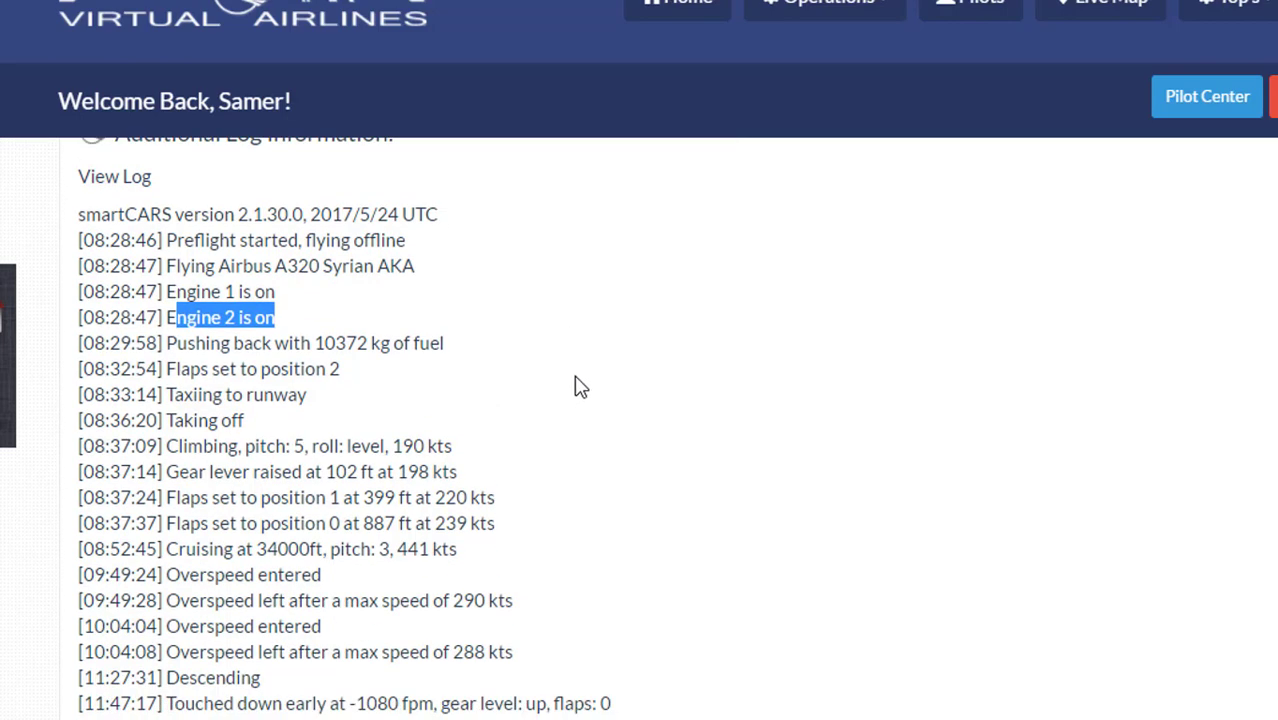
pyautogui.scroll(-5, 630, 378)
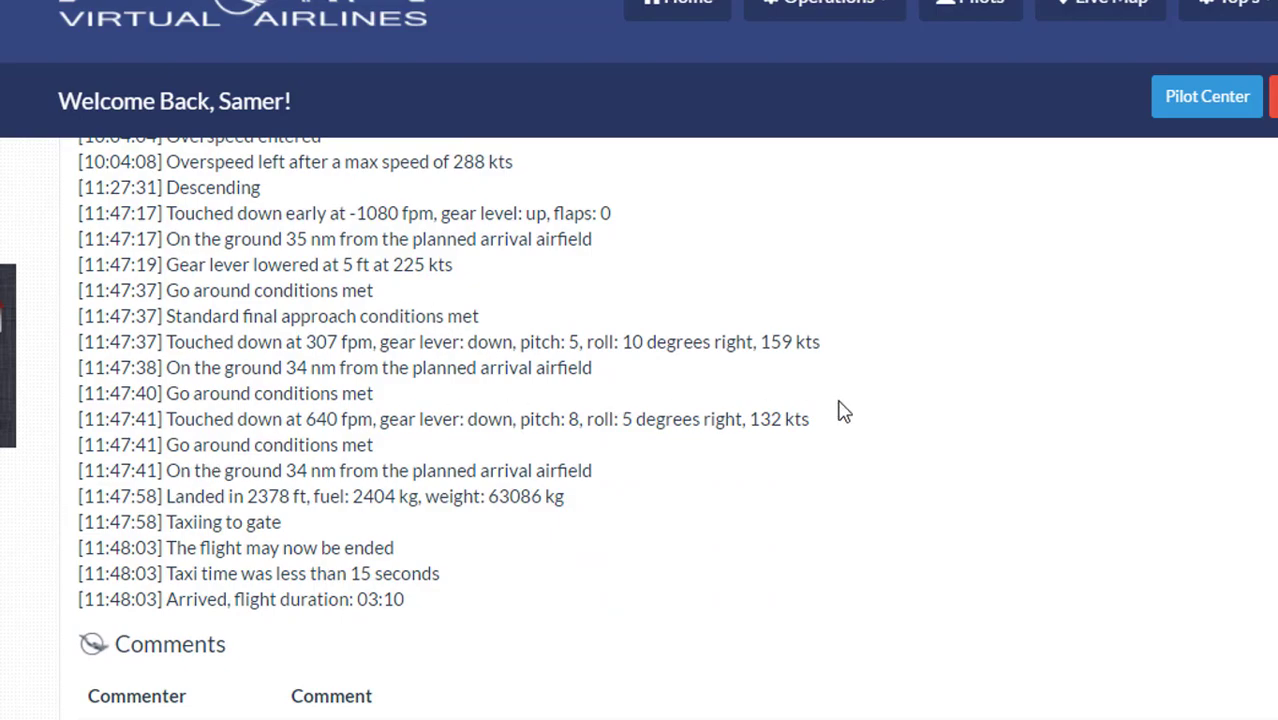
pyautogui.moveTo(811, 420); pyautogui.dragTo(297, 422)
pyautogui.click(359, 436)
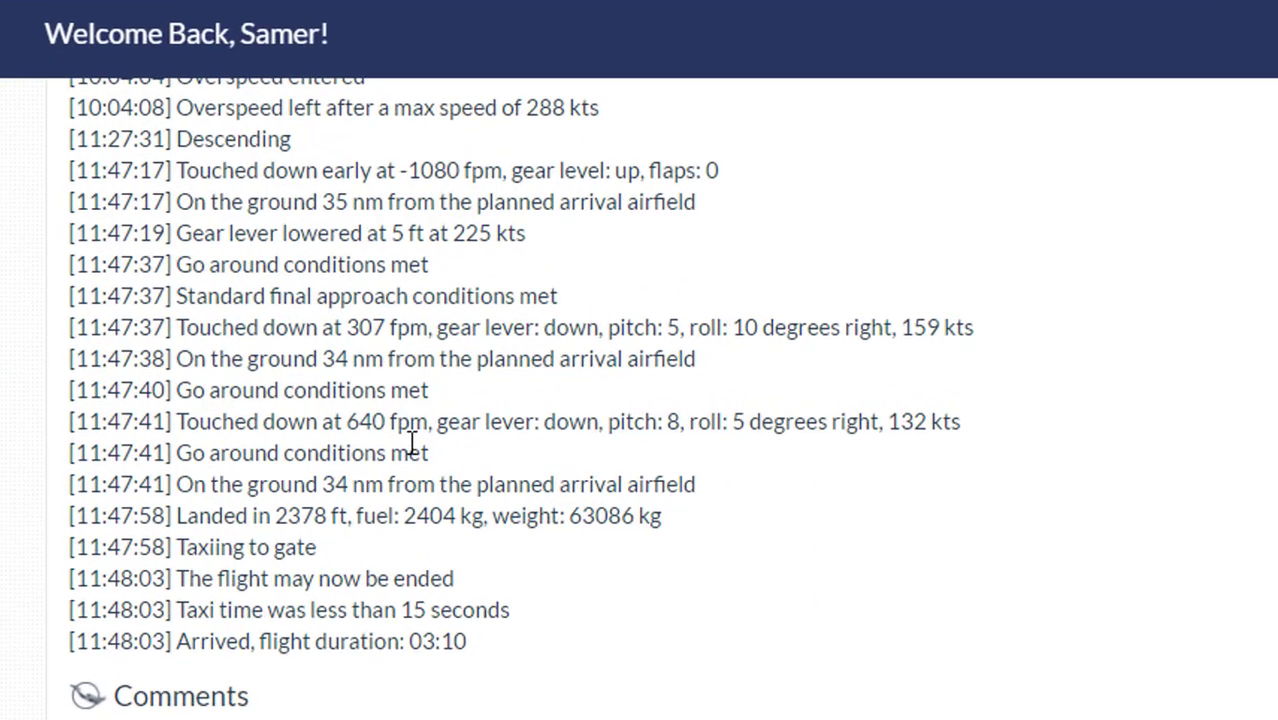
pyautogui.moveTo(428, 421); pyautogui.dragTo(344, 423)
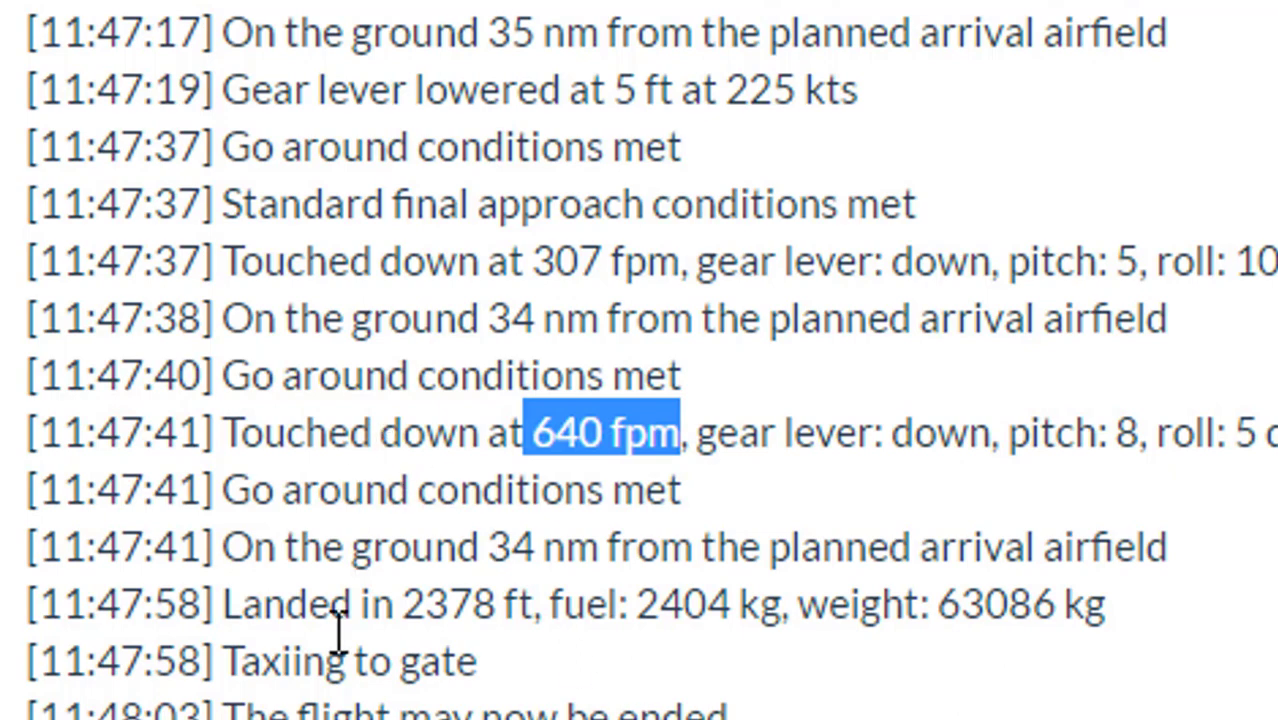
# - Read the comment on flight SYR516, highlighting its text, and view the flight's route map
pyautogui.scroll(-5, 640, 400)
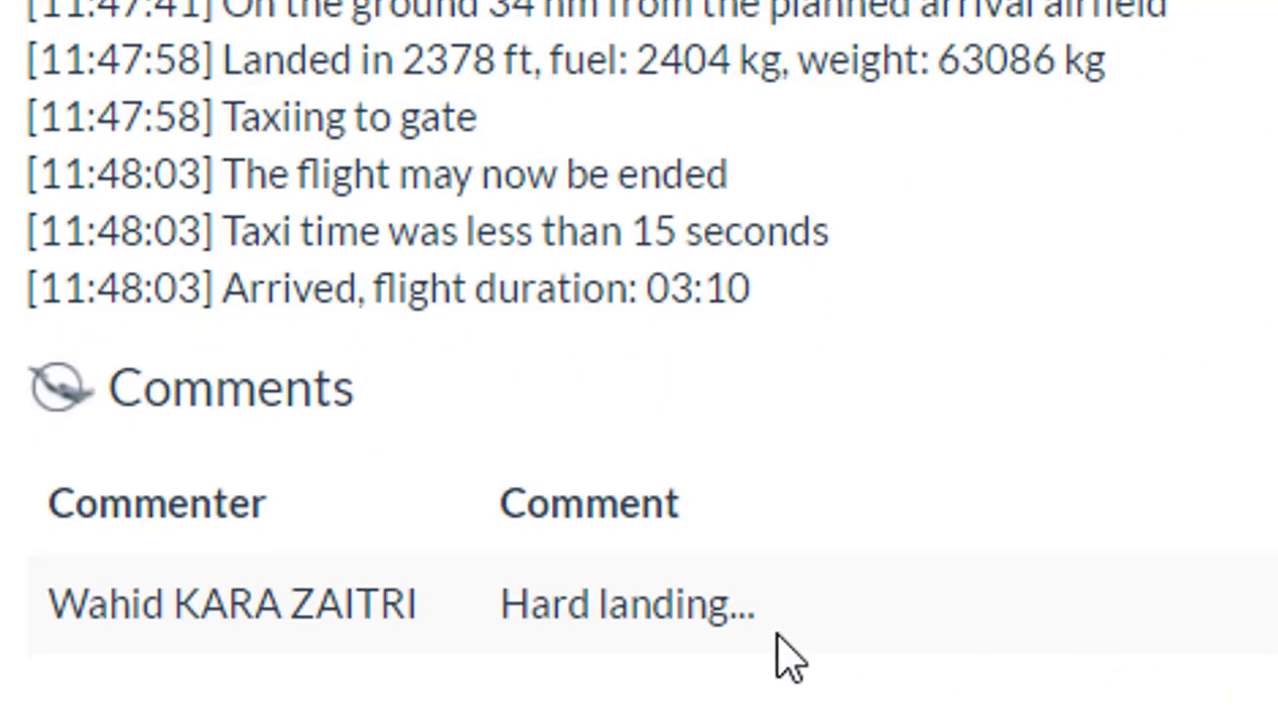
pyautogui.moveTo(772, 618); pyautogui.dragTo(485, 611)
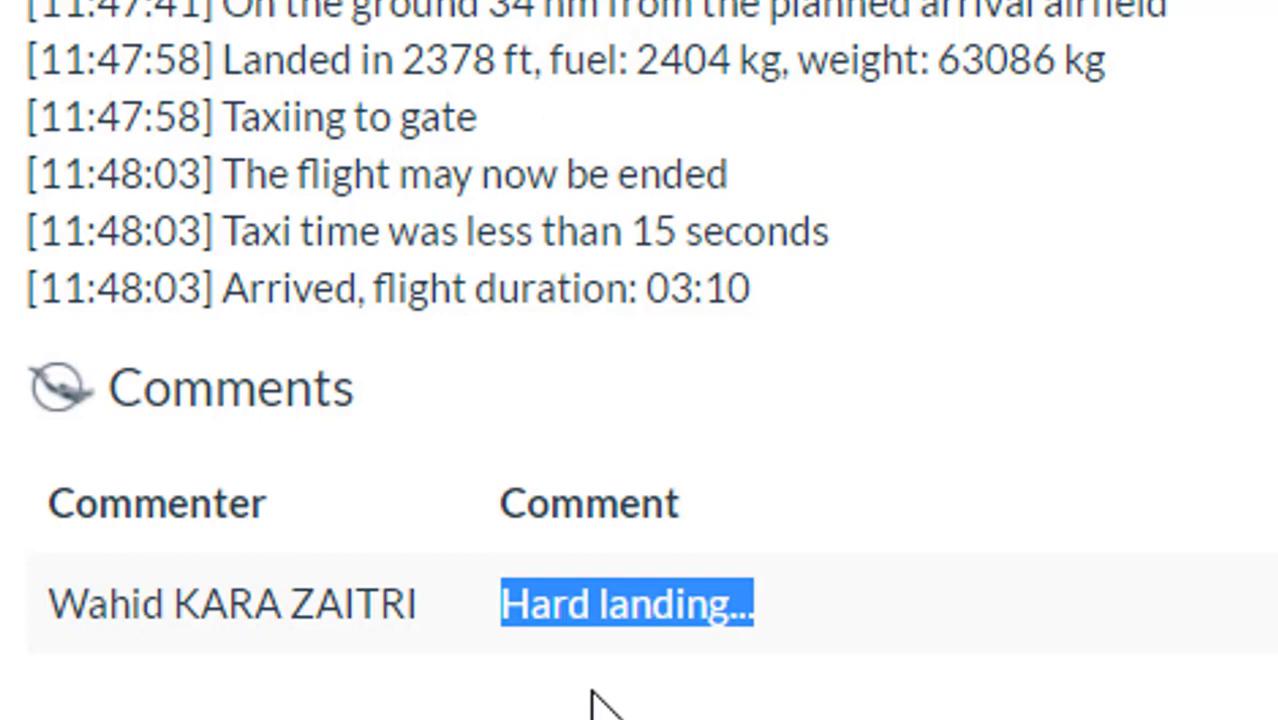
pyautogui.scroll(-5, 639, 400)
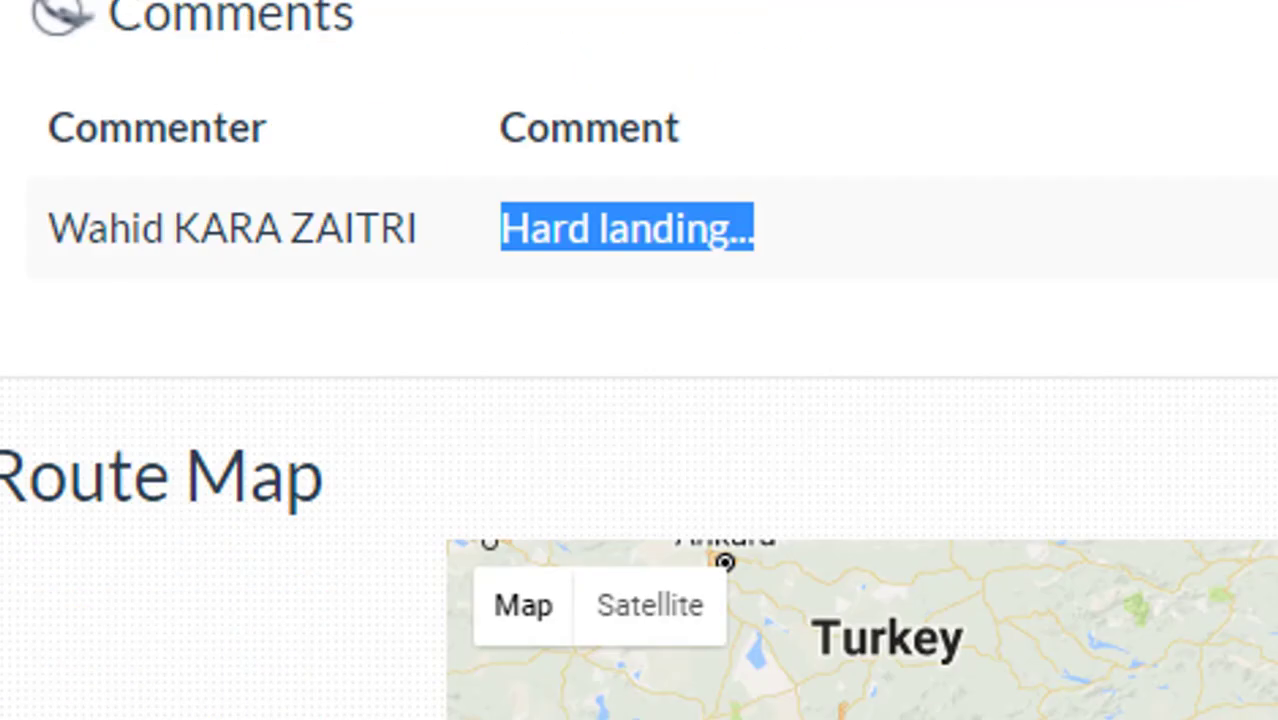
pyautogui.scroll(-3, 502, 130)
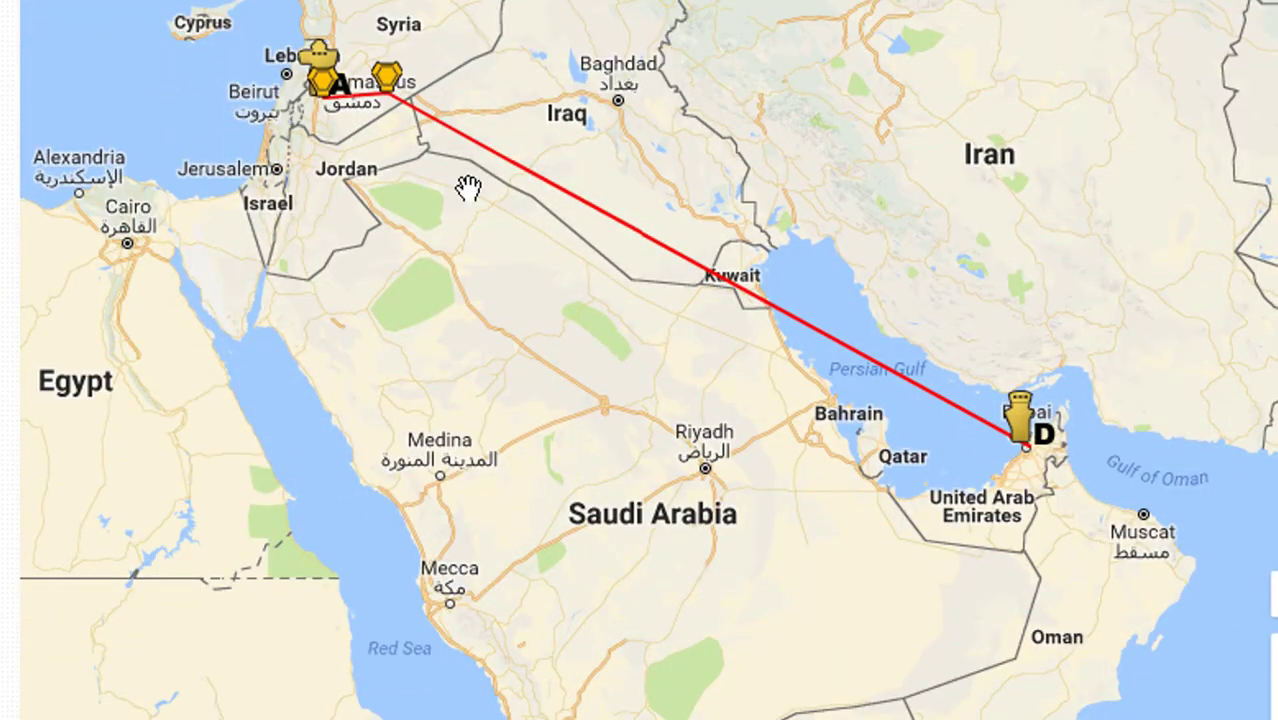
pyautogui.scroll(10, 1192, 343)
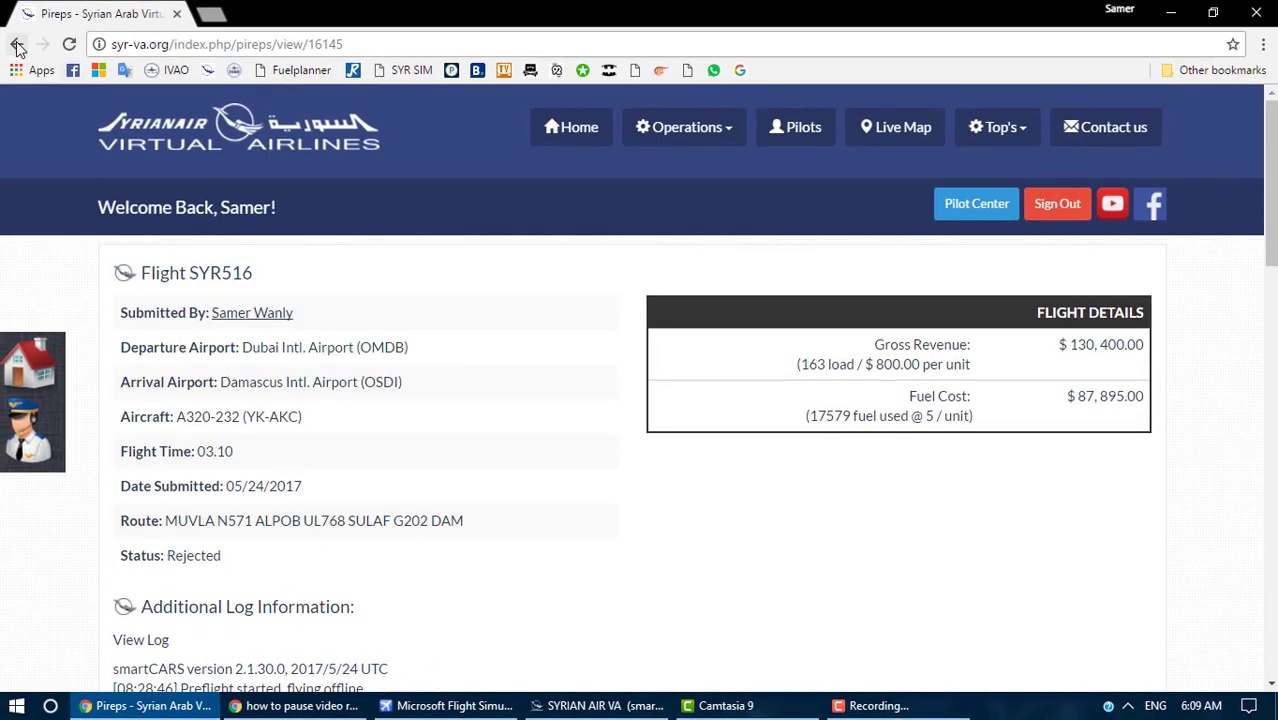
# - Return to the profile page and look through the PIREPs List's flight statuses from the newest to older reports
pyautogui.click(18, 47)
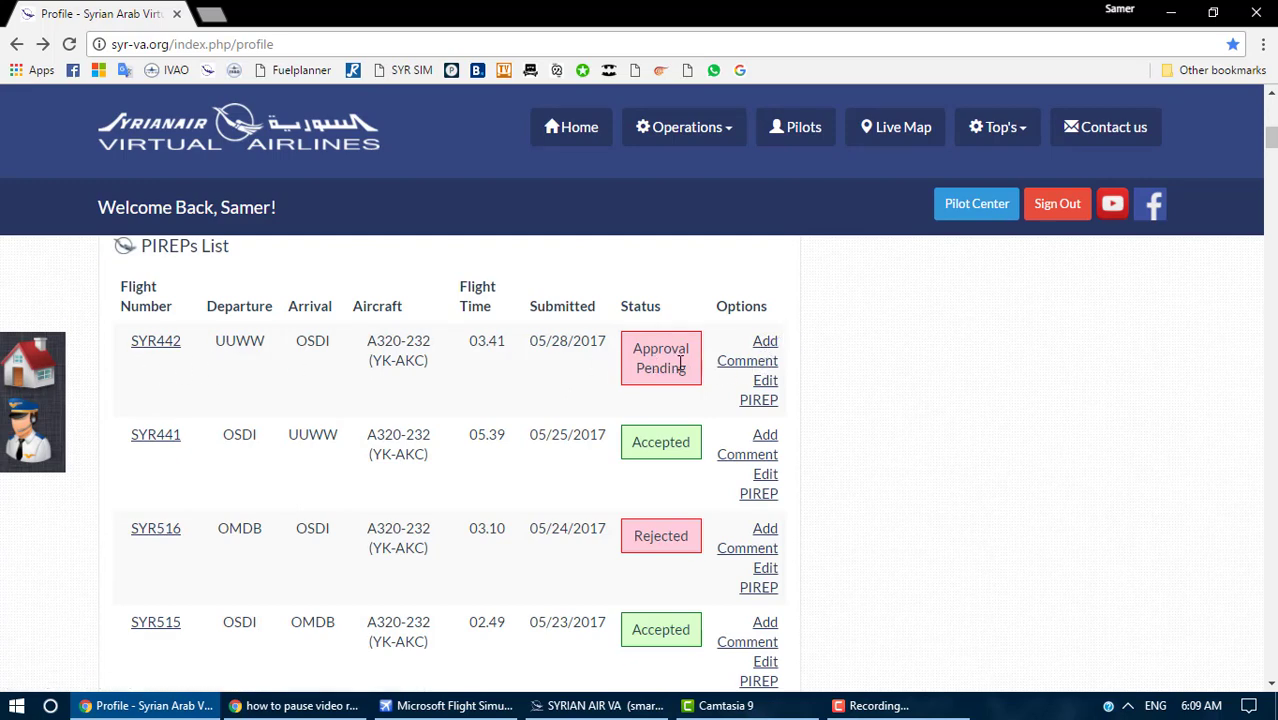
pyautogui.scroll(-1, 800, 386)
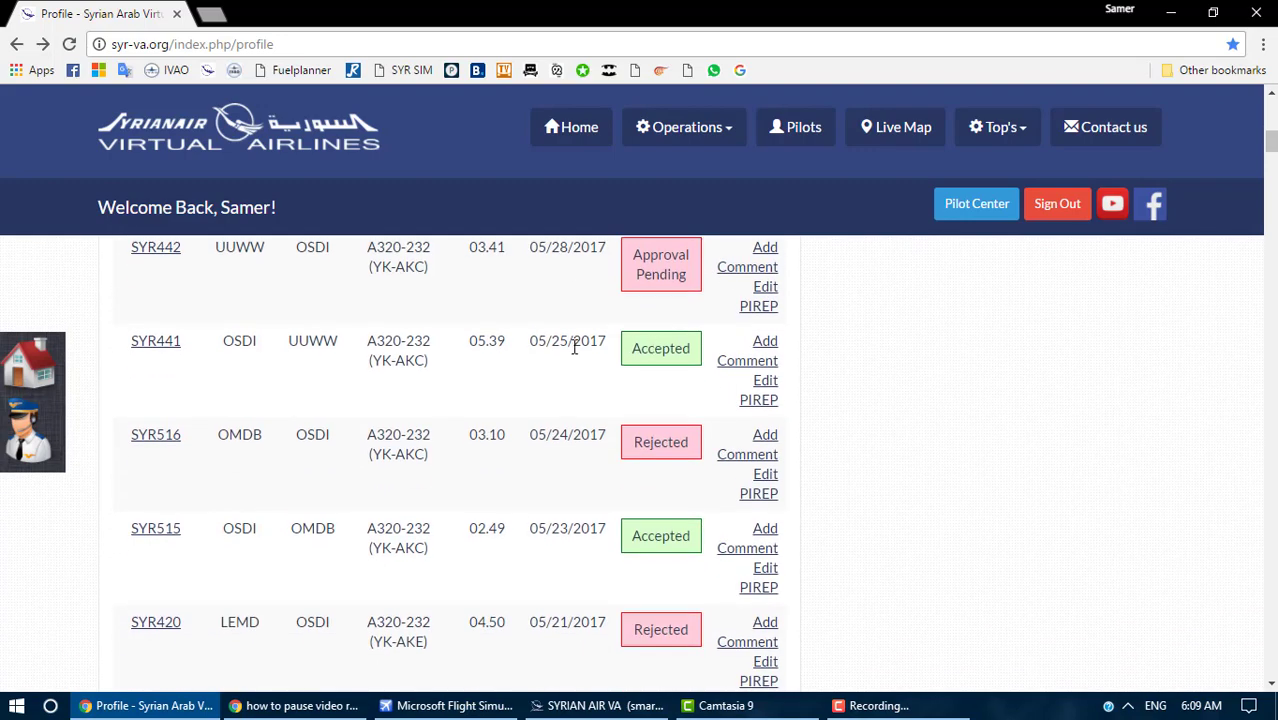
pyautogui.scroll(-20, 835, 420)
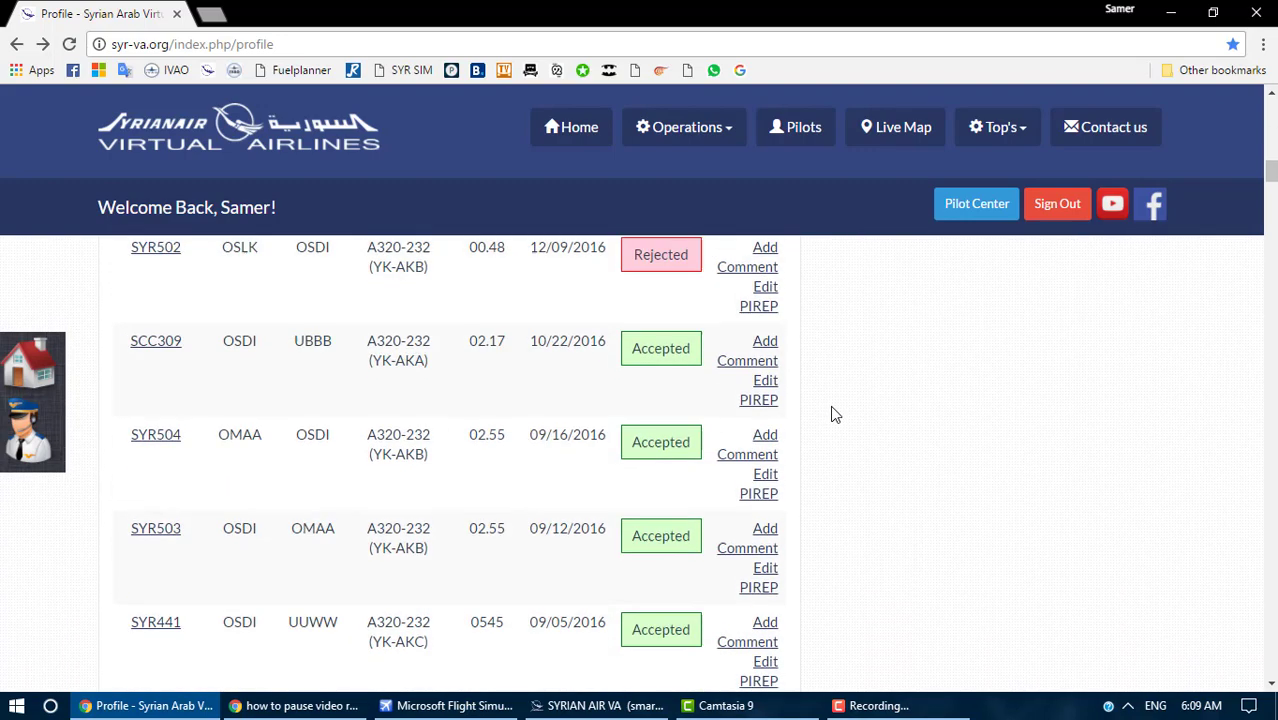
pyautogui.scroll(-20, 833, 406)
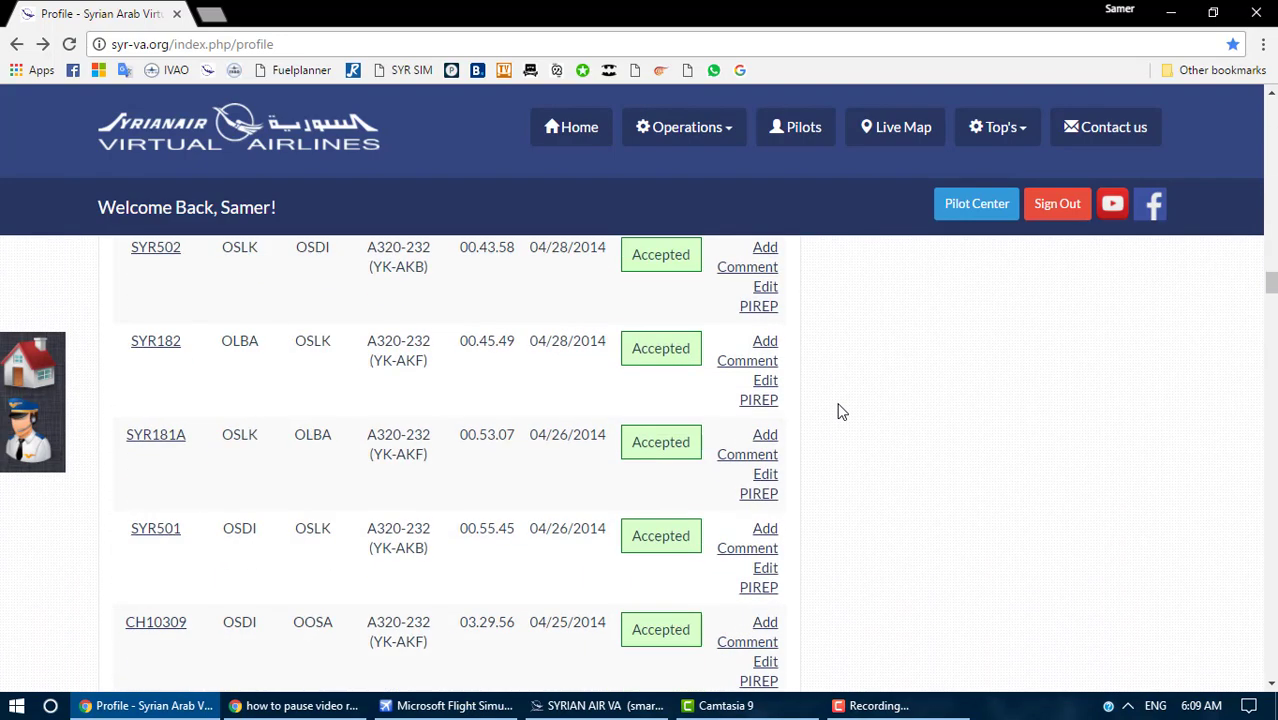
pyautogui.scroll(-10, 853, 430)
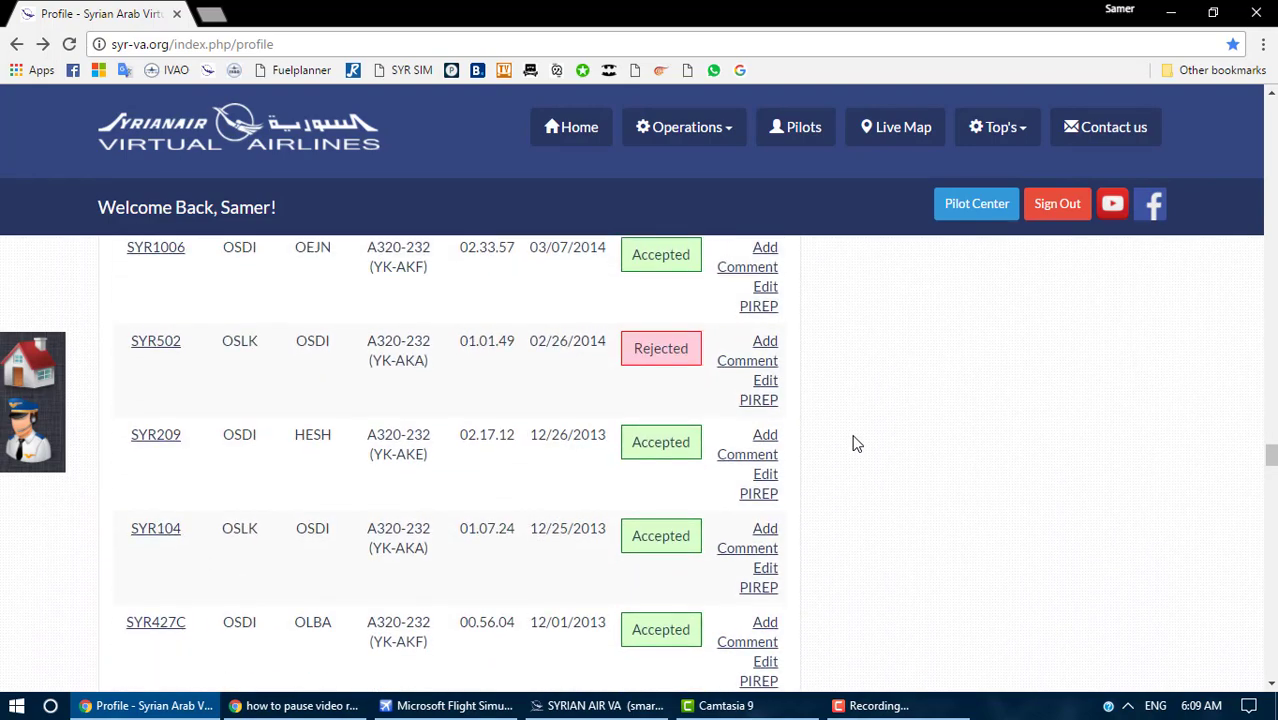
pyautogui.moveTo(1271, 460); pyautogui.dragTo(1272, 110)
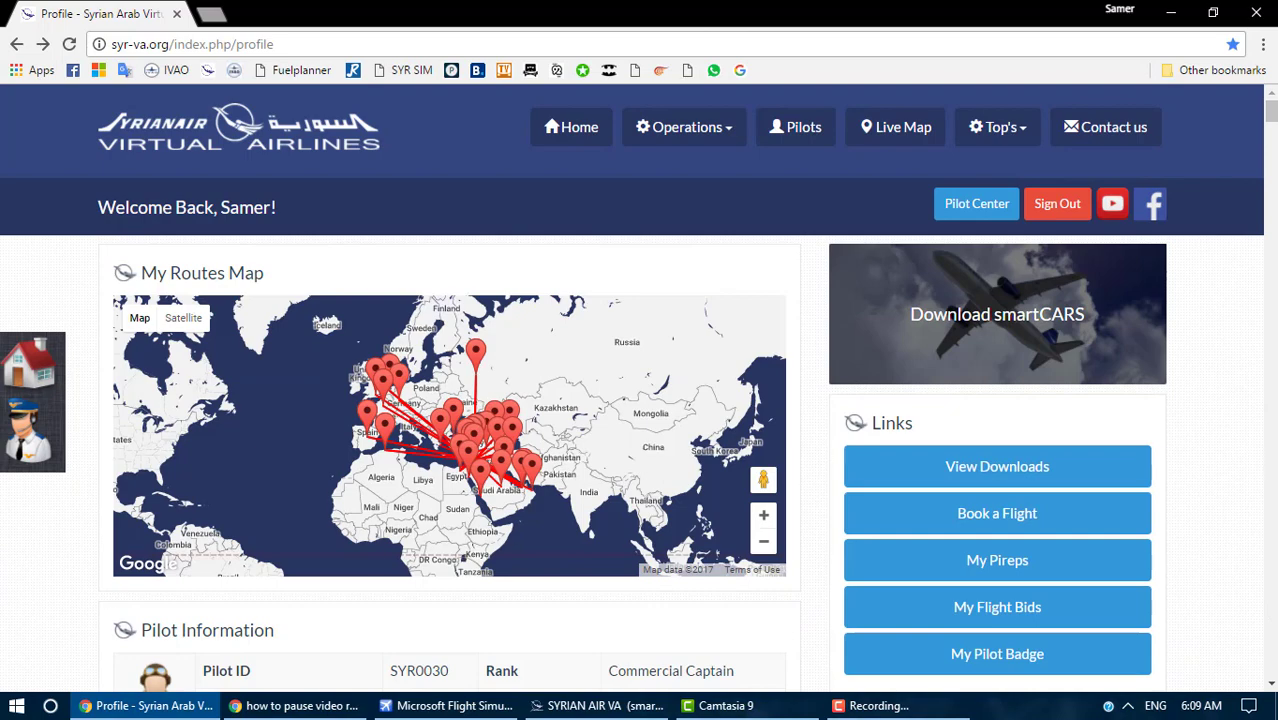
# - Open the Downloads page and highlight the start of the Aircrafts Liveries description
pyautogui.scroll(-2, 1256, 457)
pyautogui.scroll(1, 1257, 455)
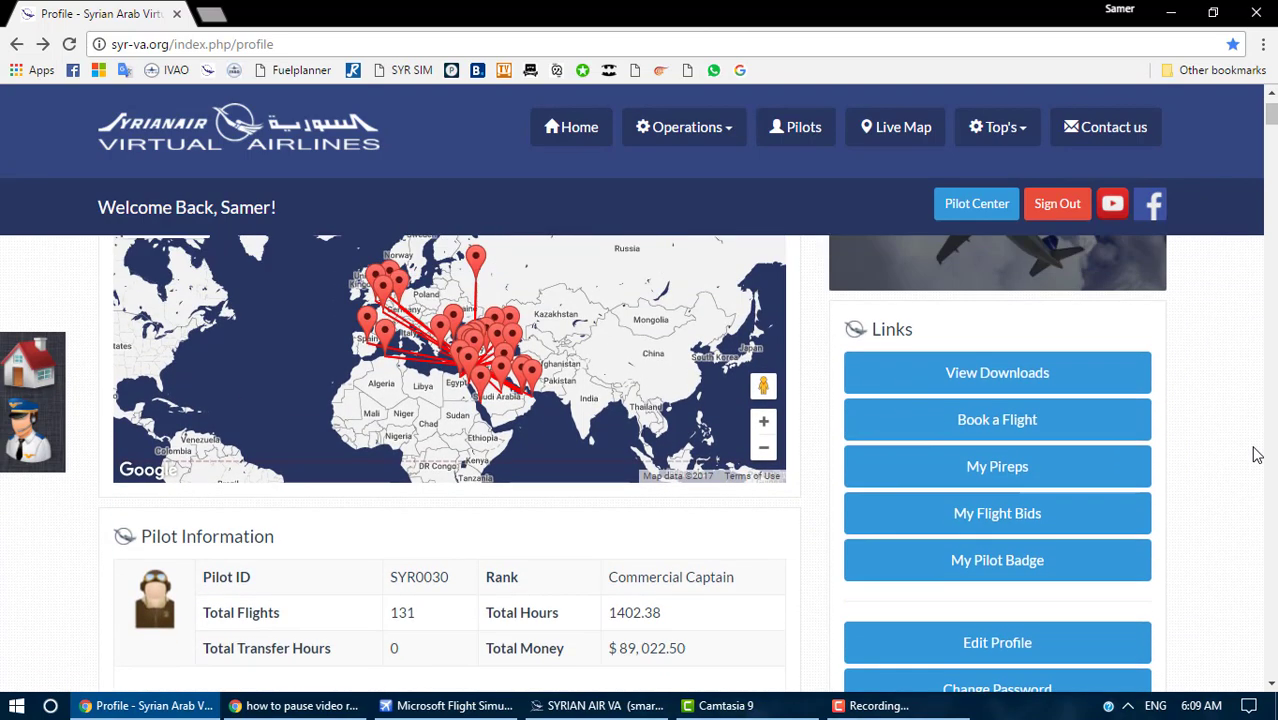
pyautogui.click(988, 386)
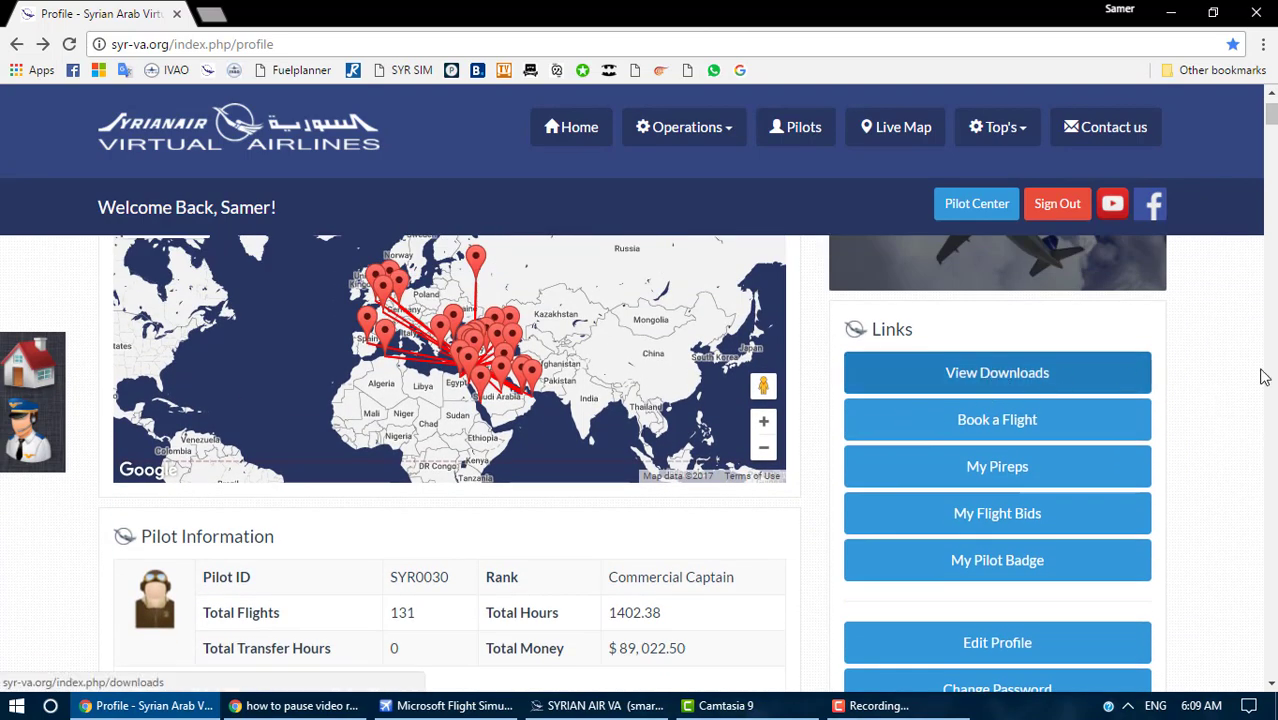
pyautogui.click(1008, 393)
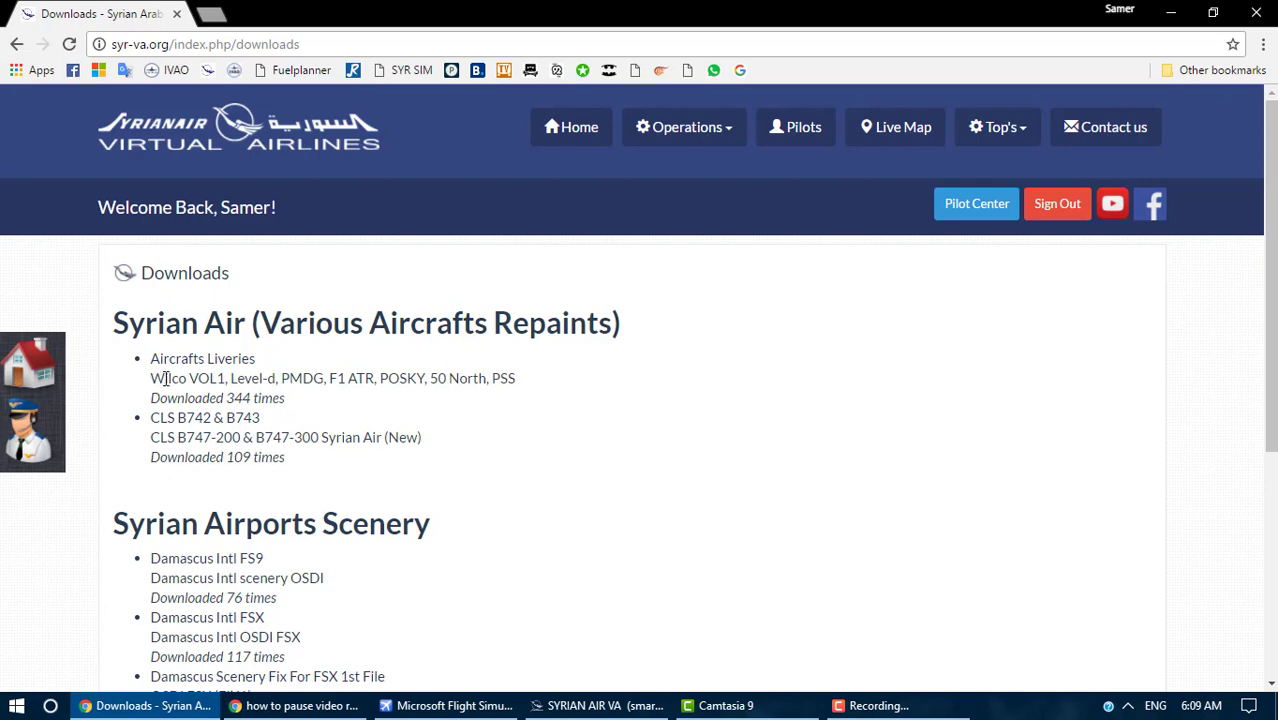
pyautogui.moveTo(151, 377); pyautogui.dragTo(172, 378)
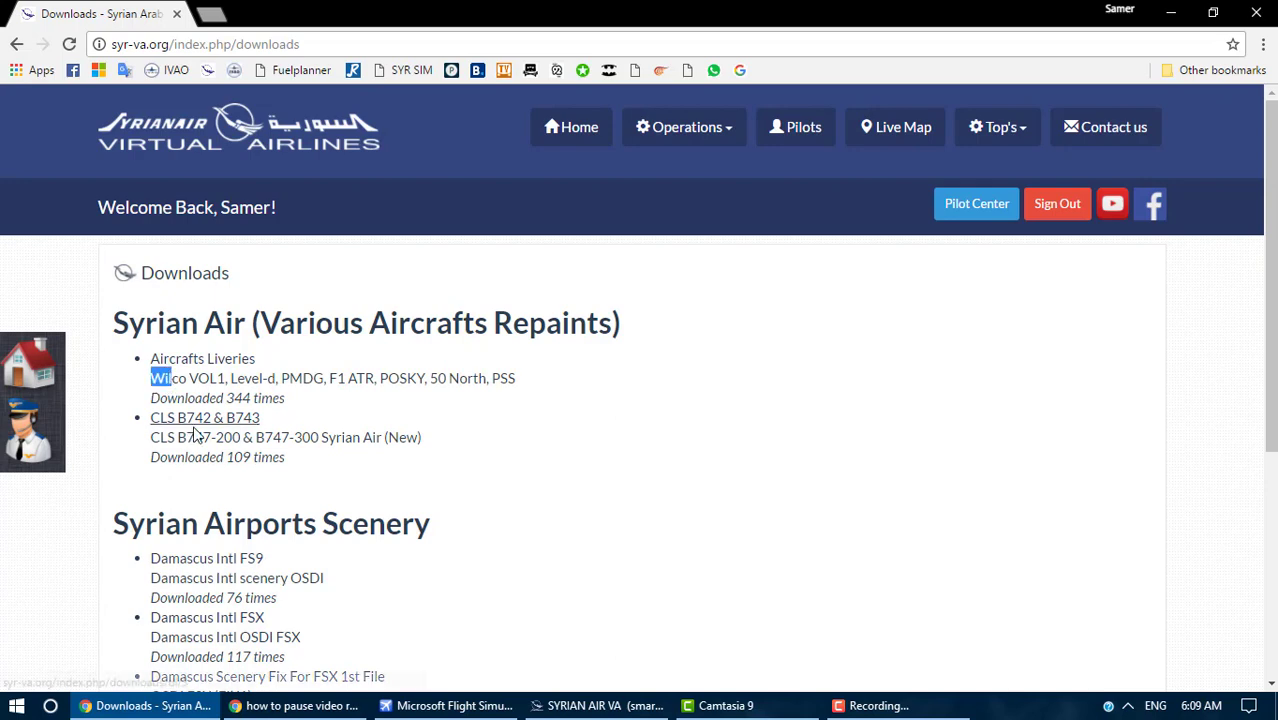
# - Look through the aircraft repaints and Syrian airports scenery downloads, clearing the text highlight
pyautogui.scroll(-1, 527, 420)
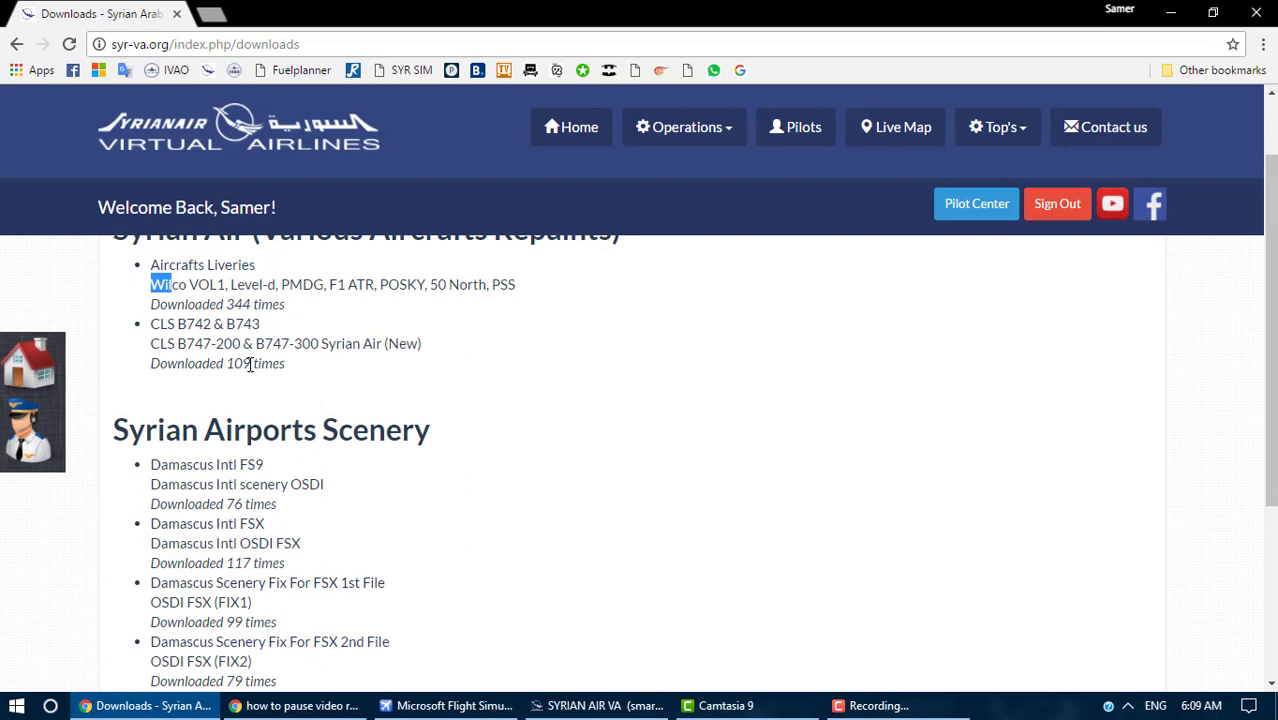
pyautogui.scroll(-2, 597, 416)
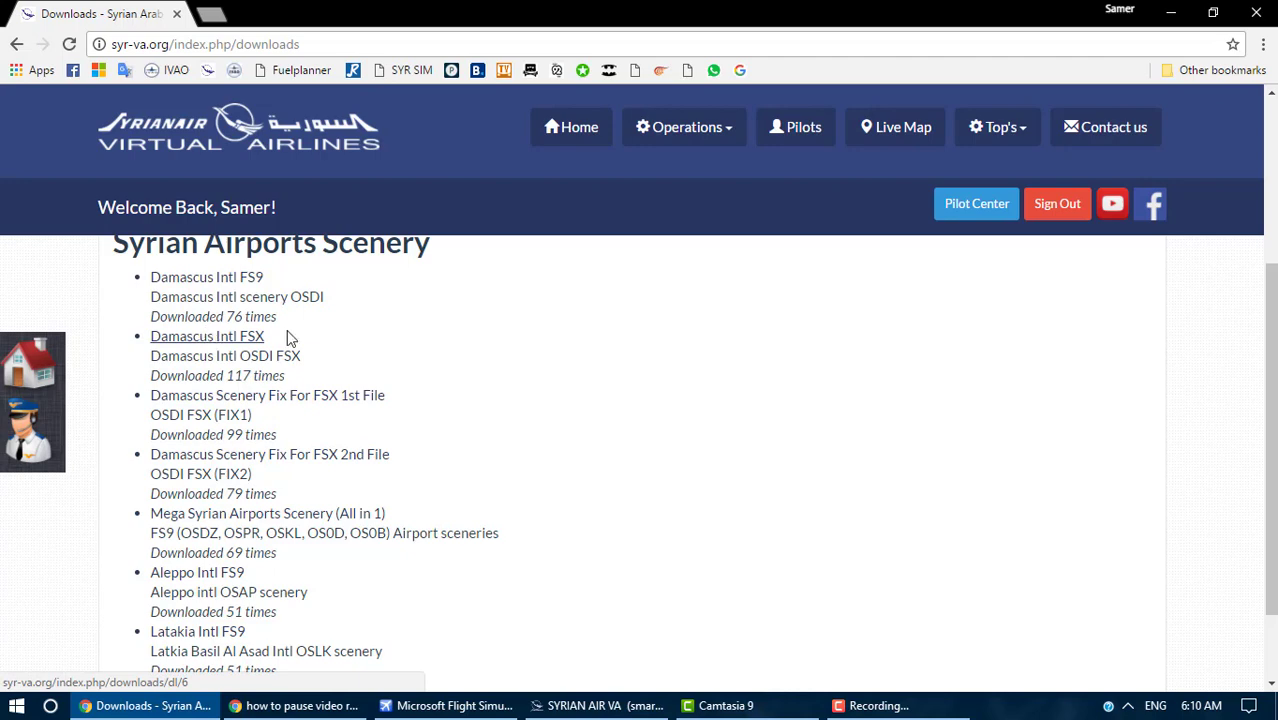
pyautogui.scroll(-3, 578, 393)
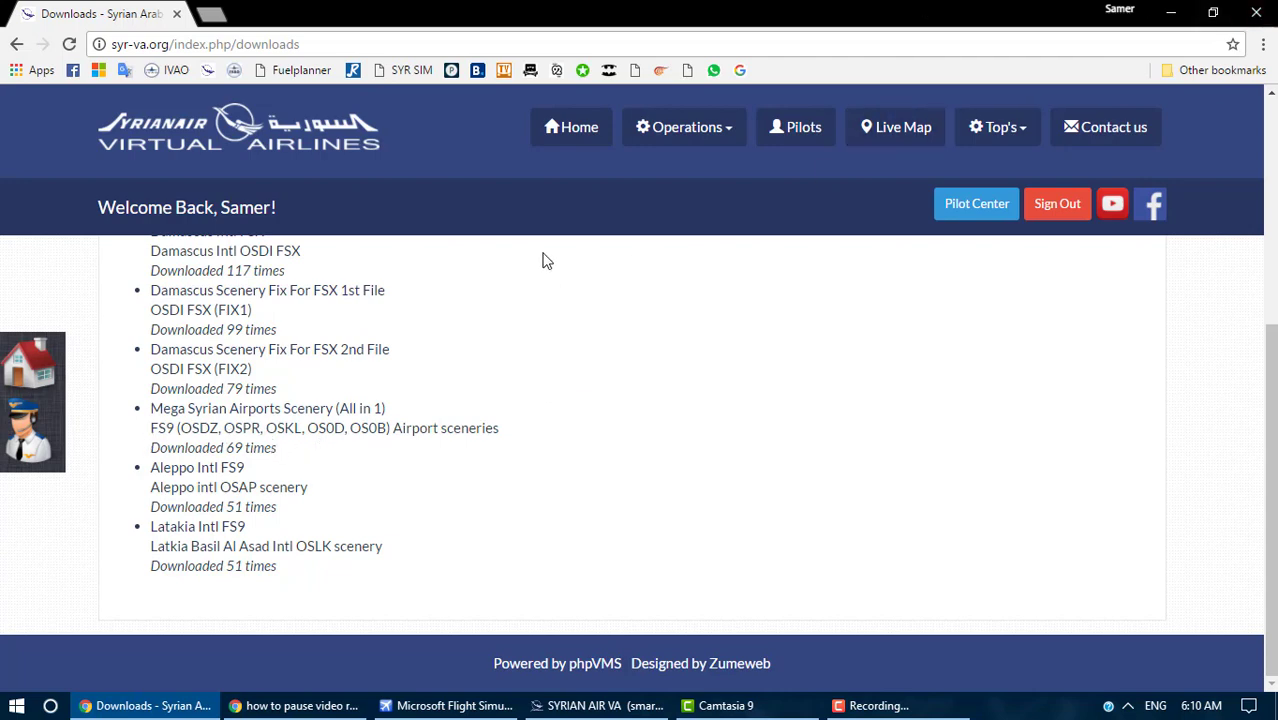
pyautogui.scroll(4, 490, 388)
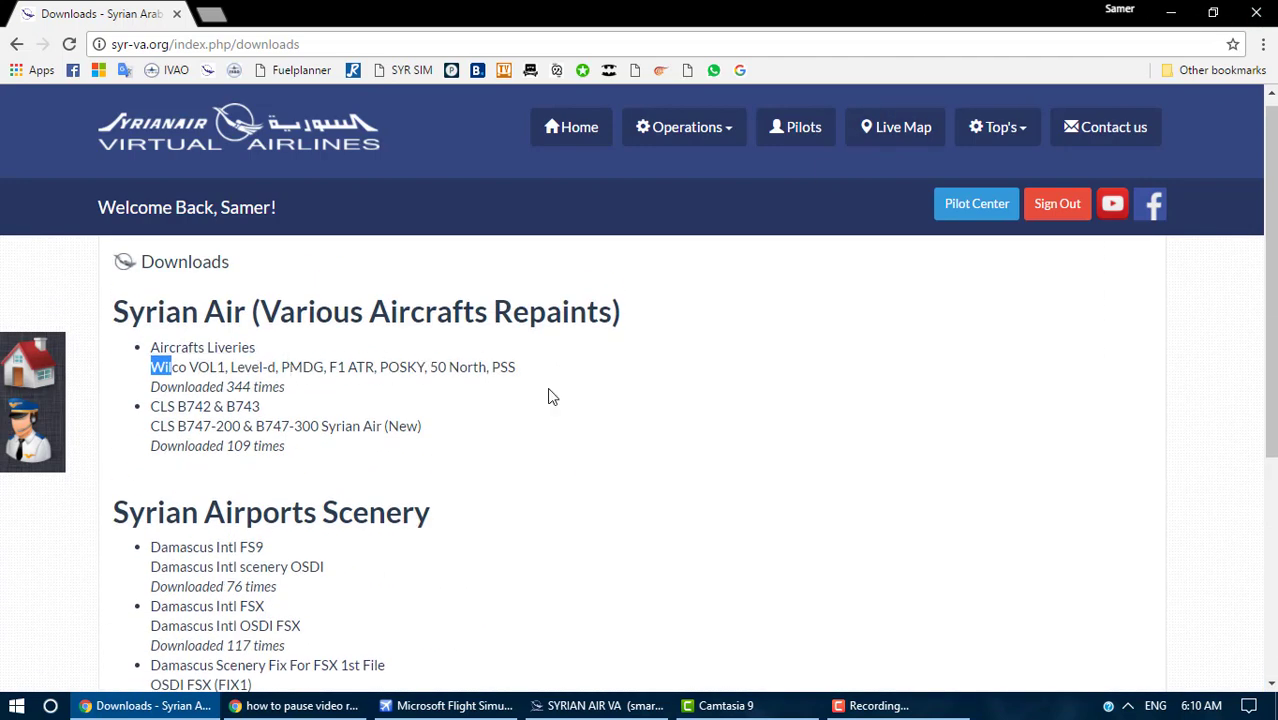
pyautogui.click(507, 442)
pyautogui.scroll(-2, 503, 481)
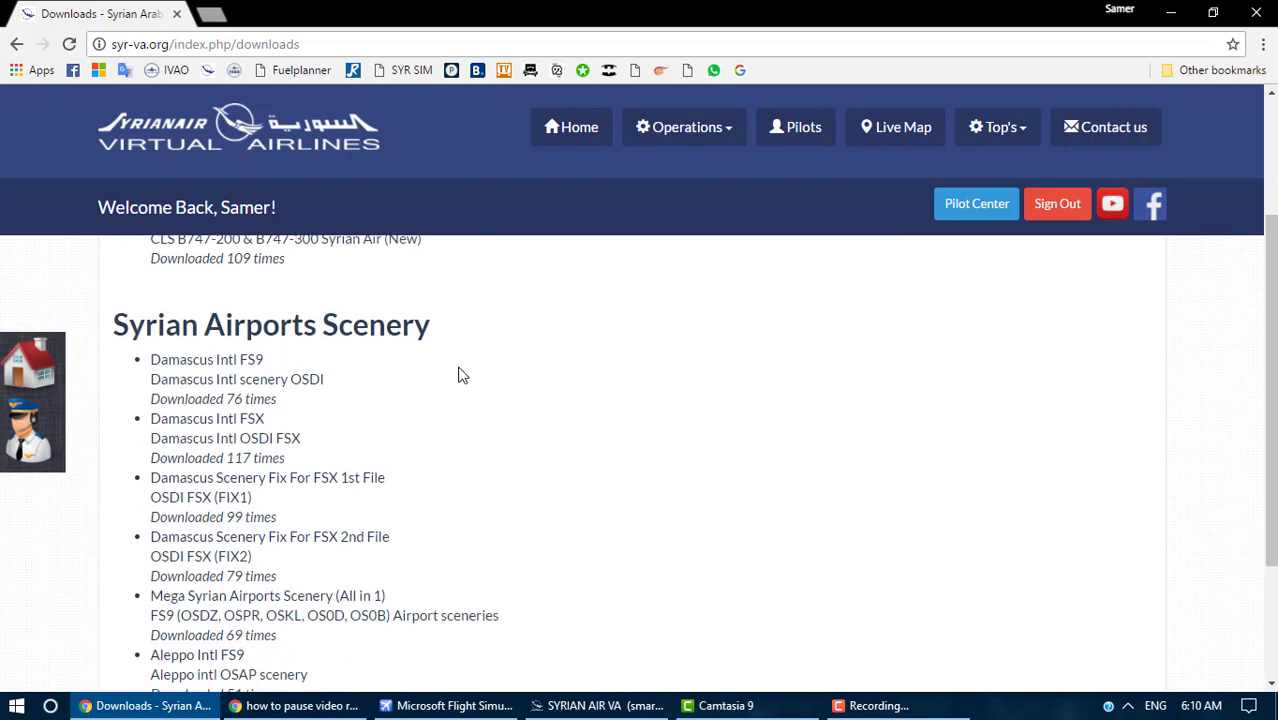
pyautogui.scroll(2, 536, 419)
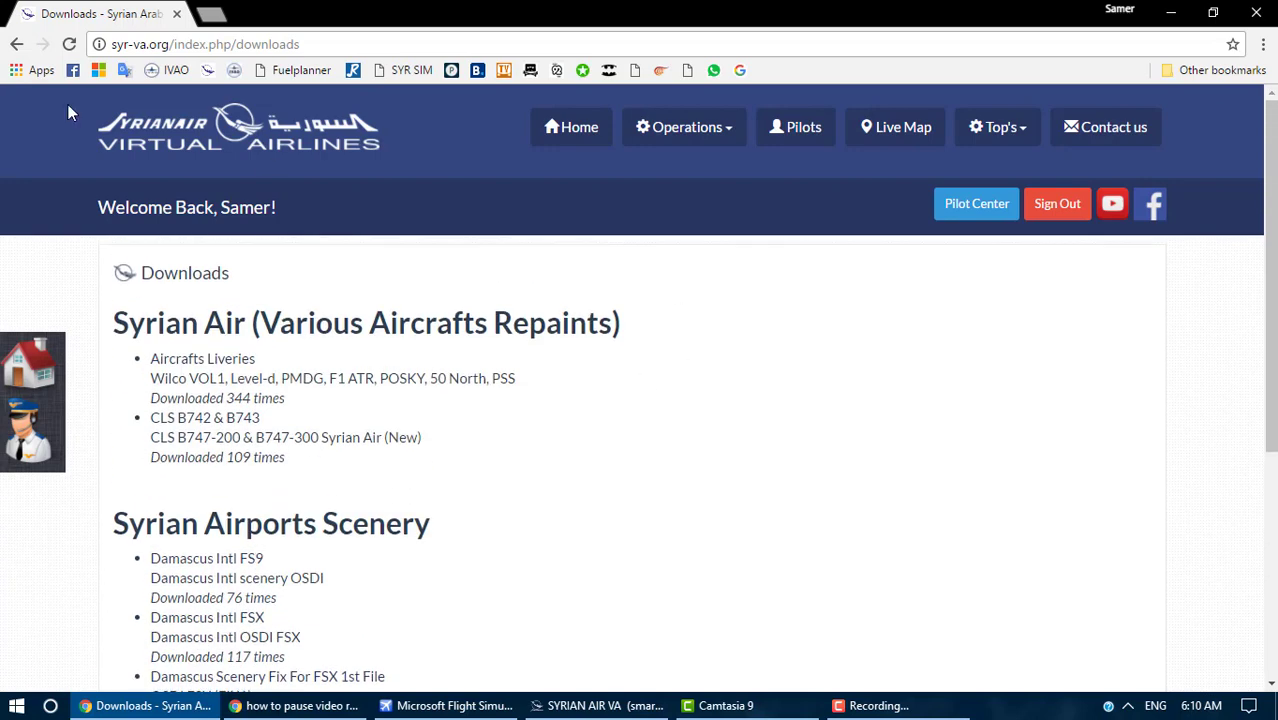
# - Return to the profile page, open My Pireps and look through the submitted flight reports
pyautogui.click(17, 45)
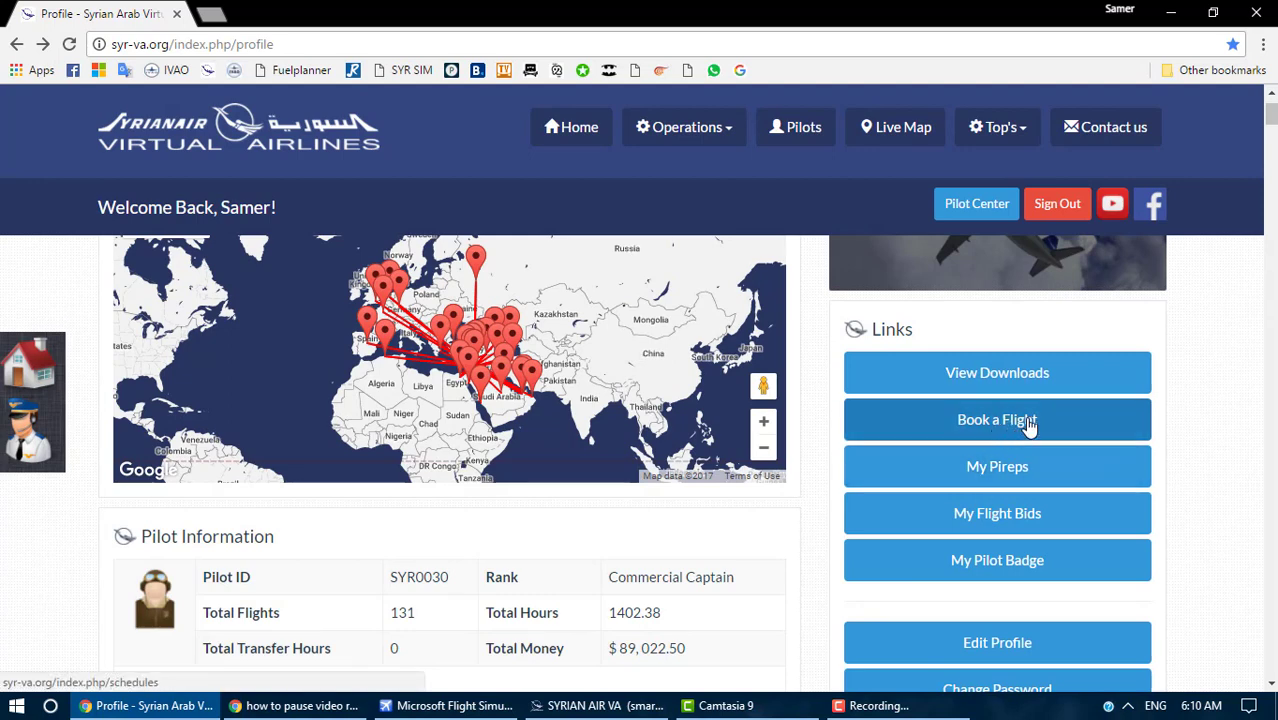
pyautogui.click(1025, 470)
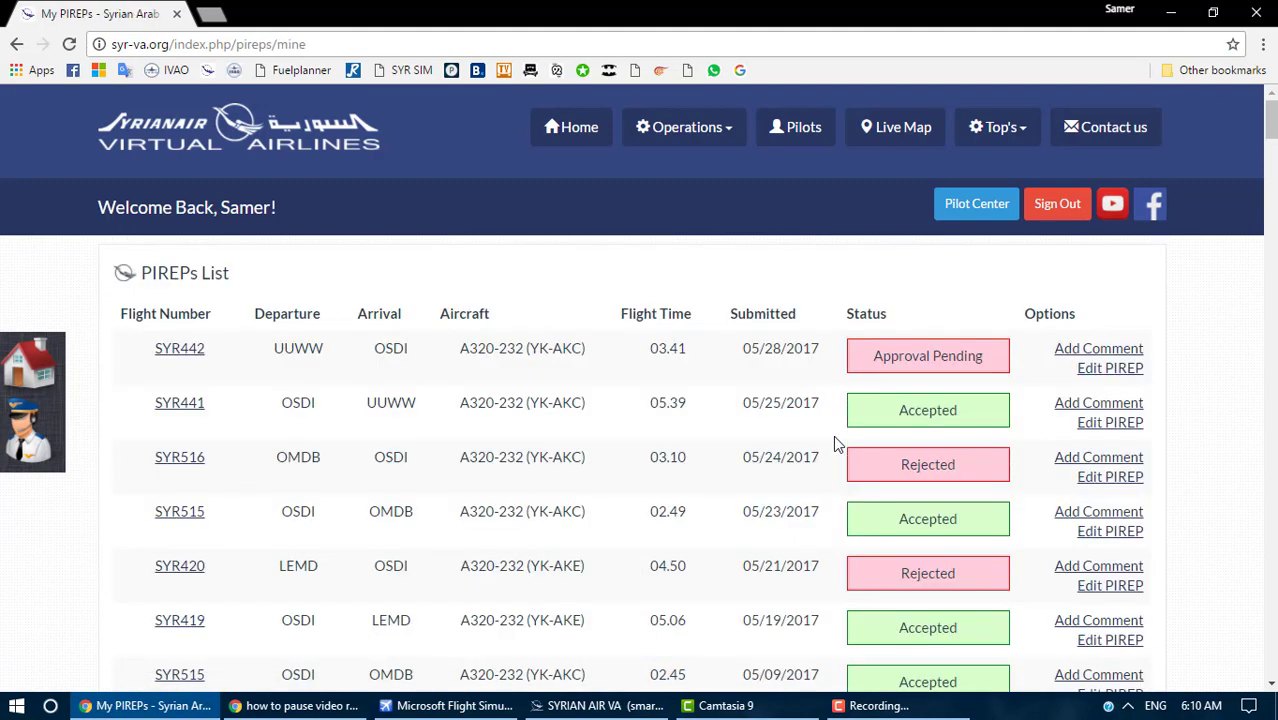
pyautogui.scroll(-20, 750, 500)
pyautogui.scroll(-3, 735, 505)
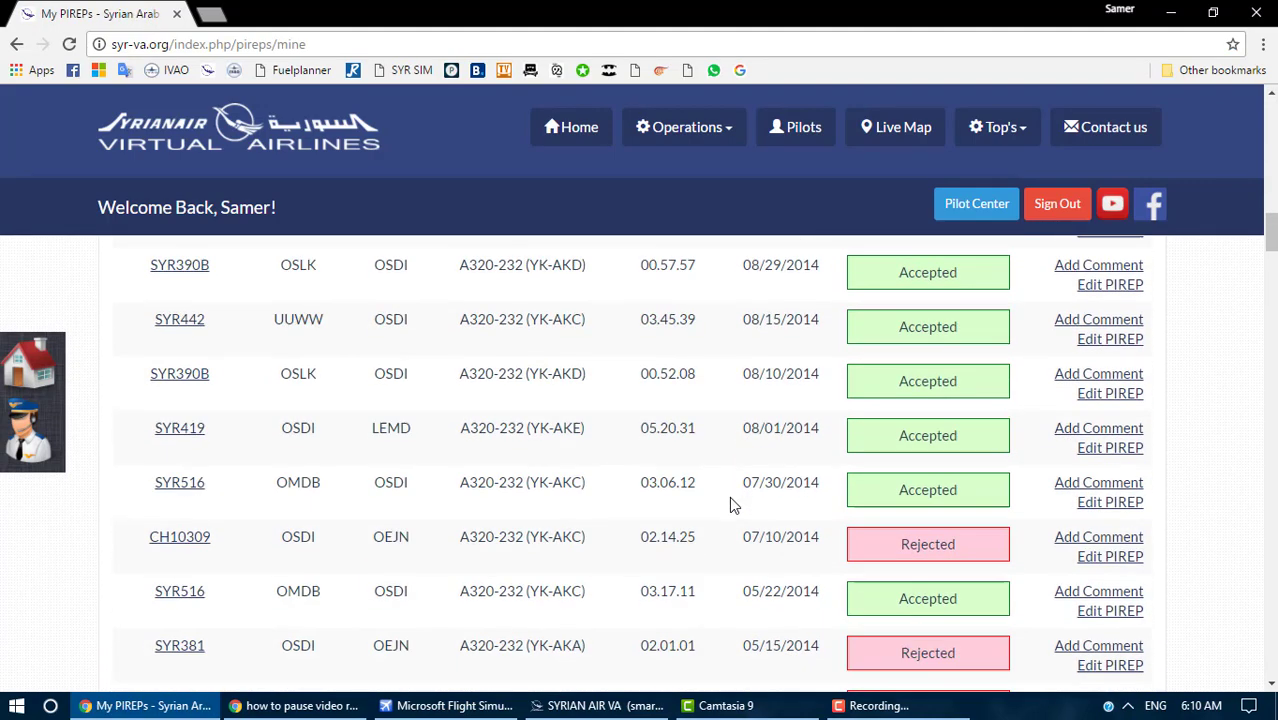
pyautogui.scroll(20, 733, 520)
# - Go back to the profile page, view My Flight Bids and return to the profile
pyautogui.click(16, 46)
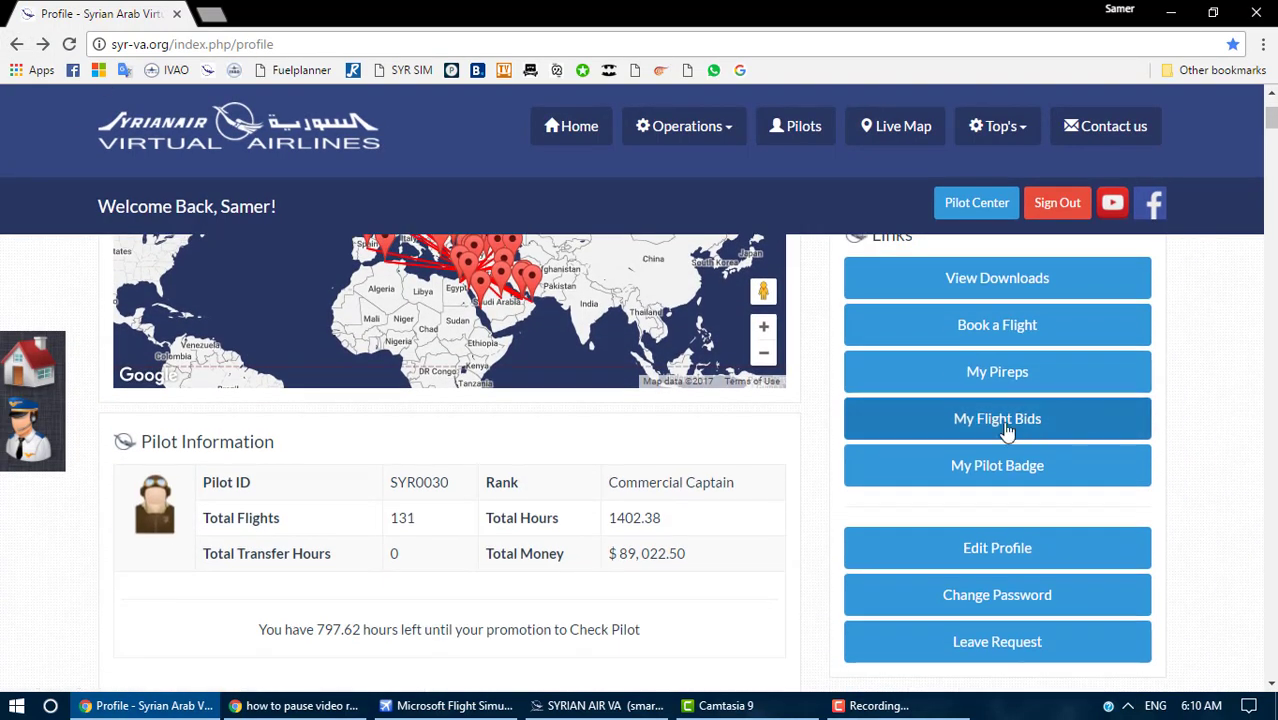
pyautogui.click(991, 421)
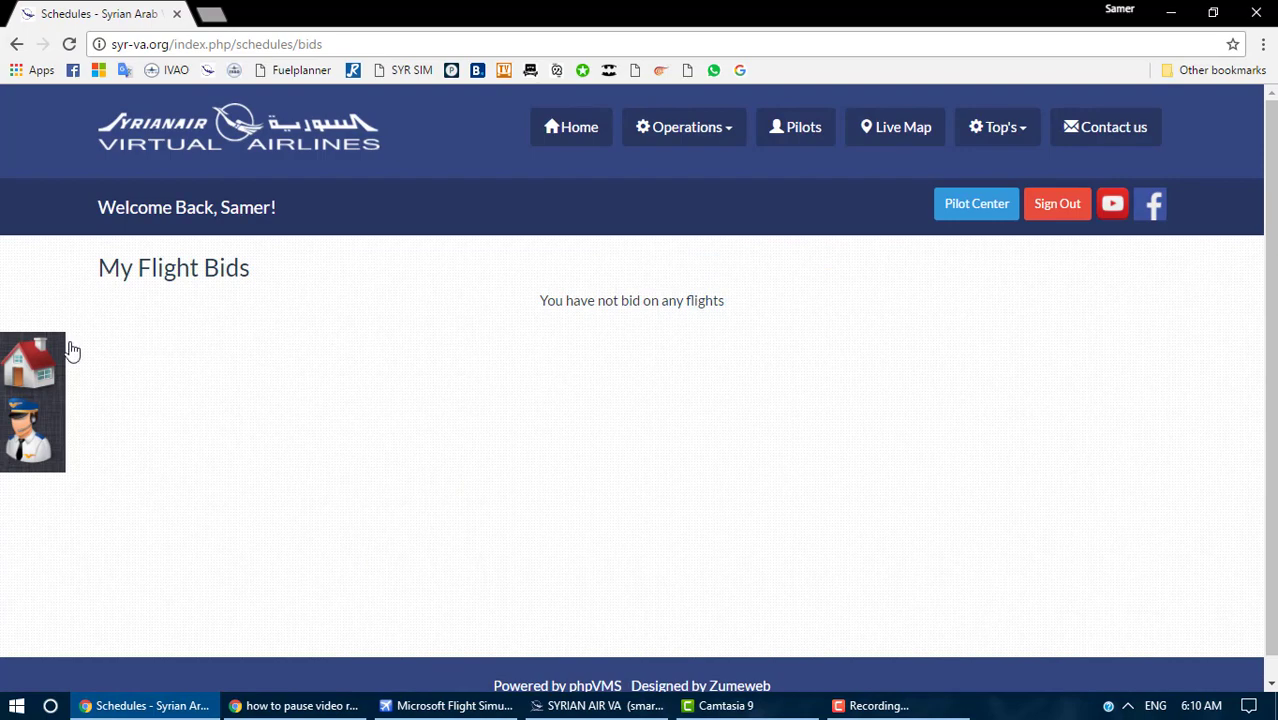
pyautogui.click(16, 47)
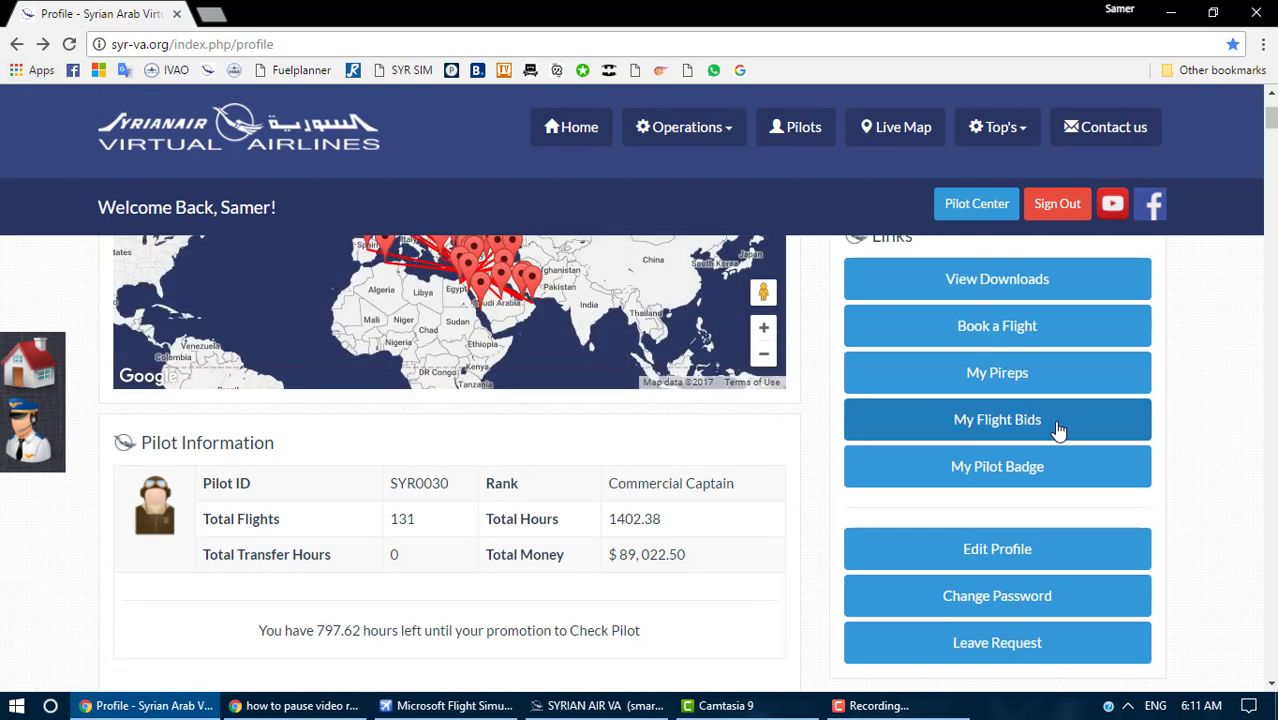
# - View the My Pilot Badge and Edit Profile pages from the profile links, and return to the profile page
pyautogui.click(1022, 478)
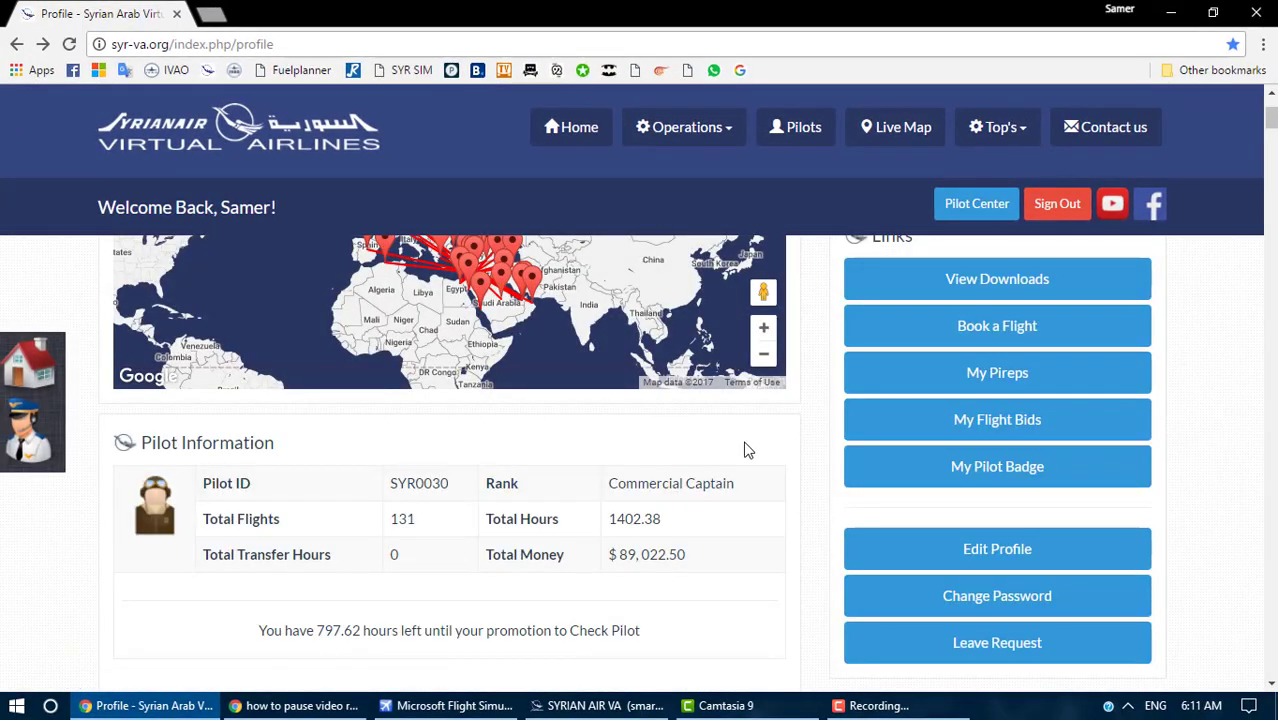
pyautogui.scroll(-1, 826, 456)
pyautogui.click(950, 452)
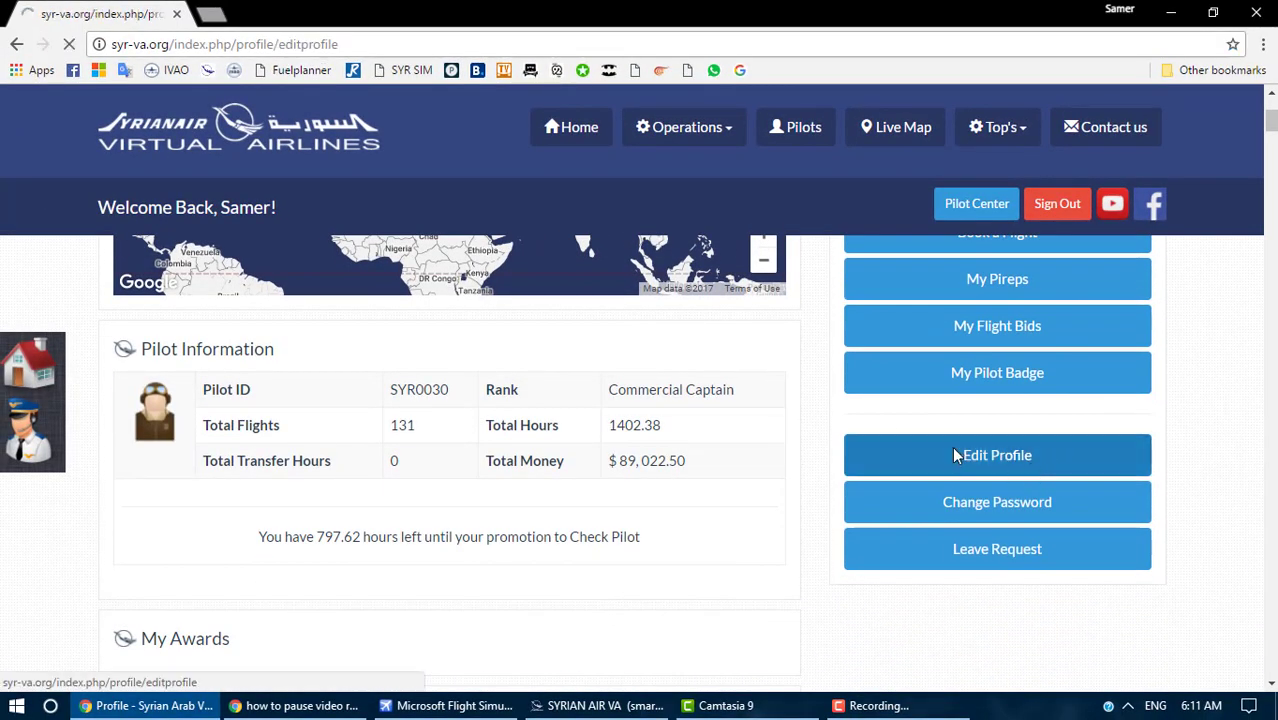
pyautogui.click(17, 47)
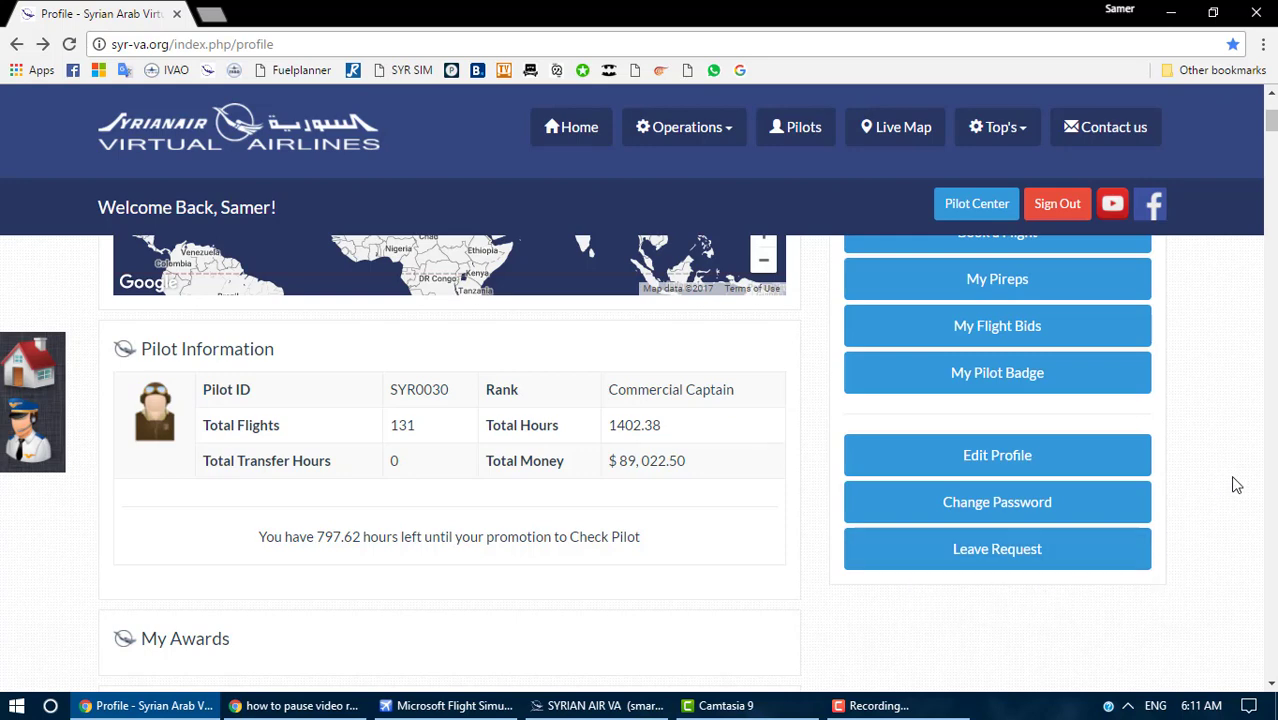
# - Open Book a Flight from the profile links and examine the schedule search and listed flights
pyautogui.scroll(2, 1234, 478)
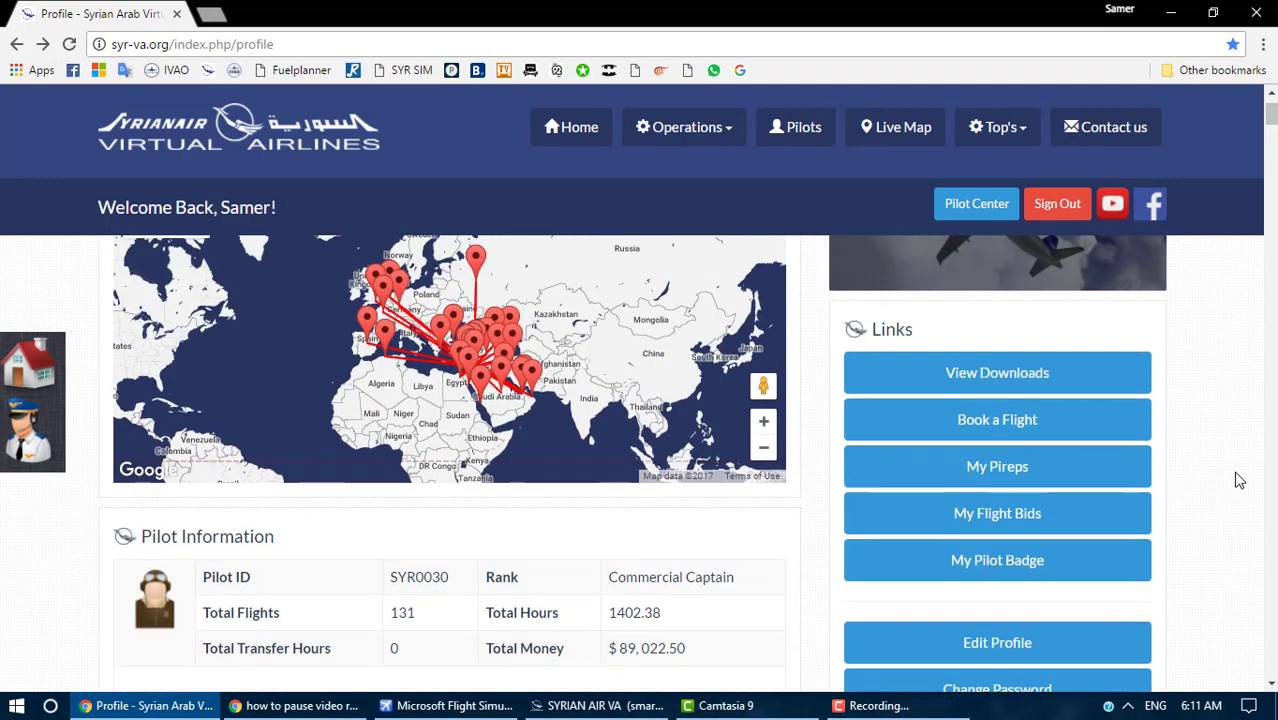
pyautogui.click(993, 421)
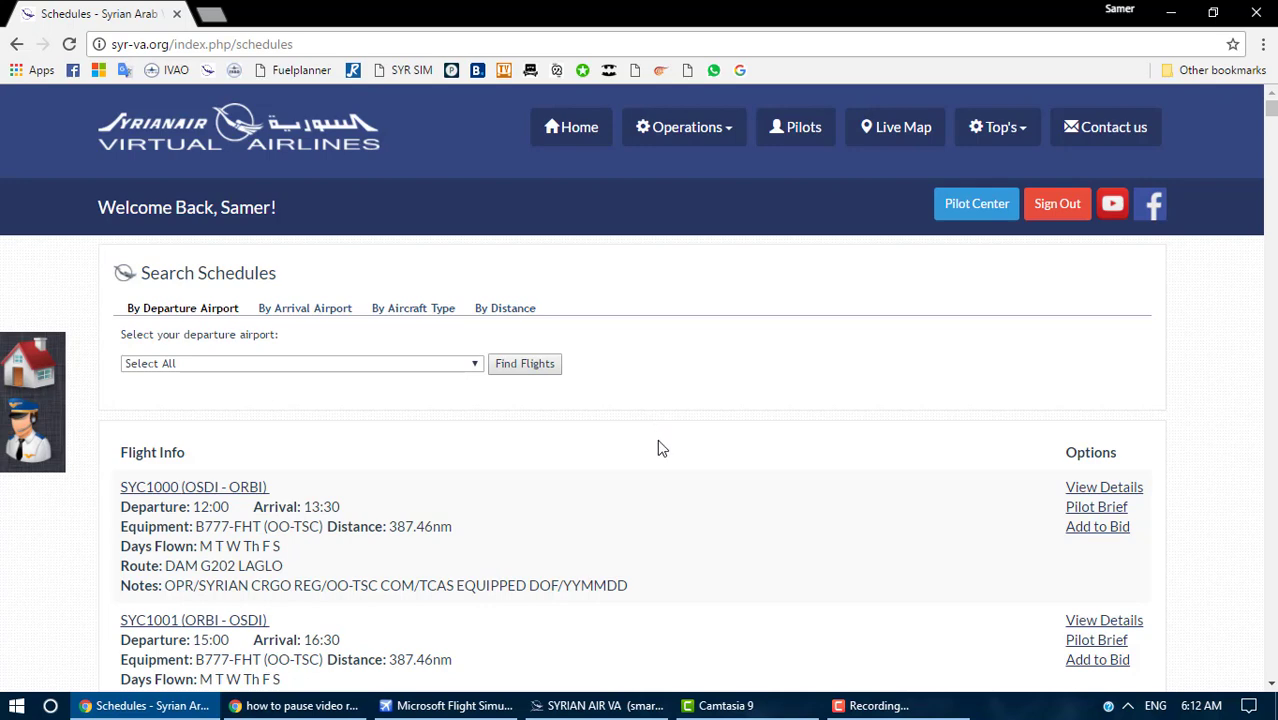
pyautogui.scroll(-2, 670, 438)
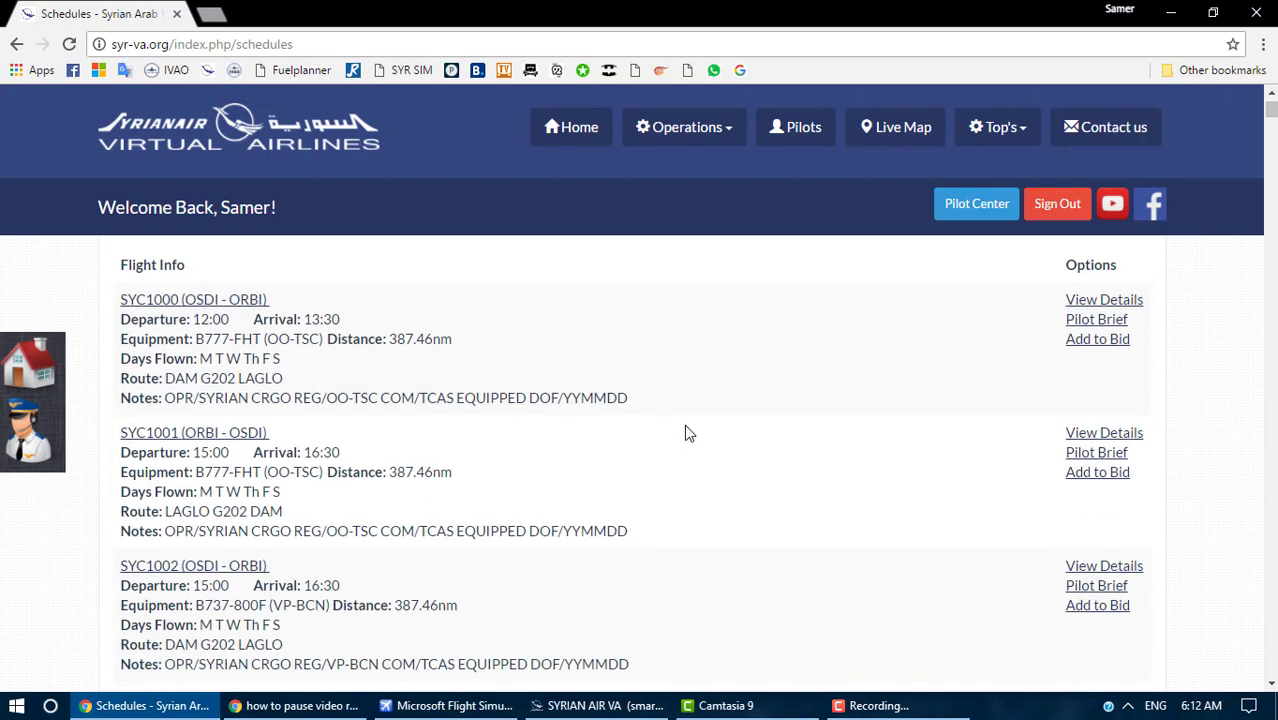
pyautogui.scroll(2, 706, 422)
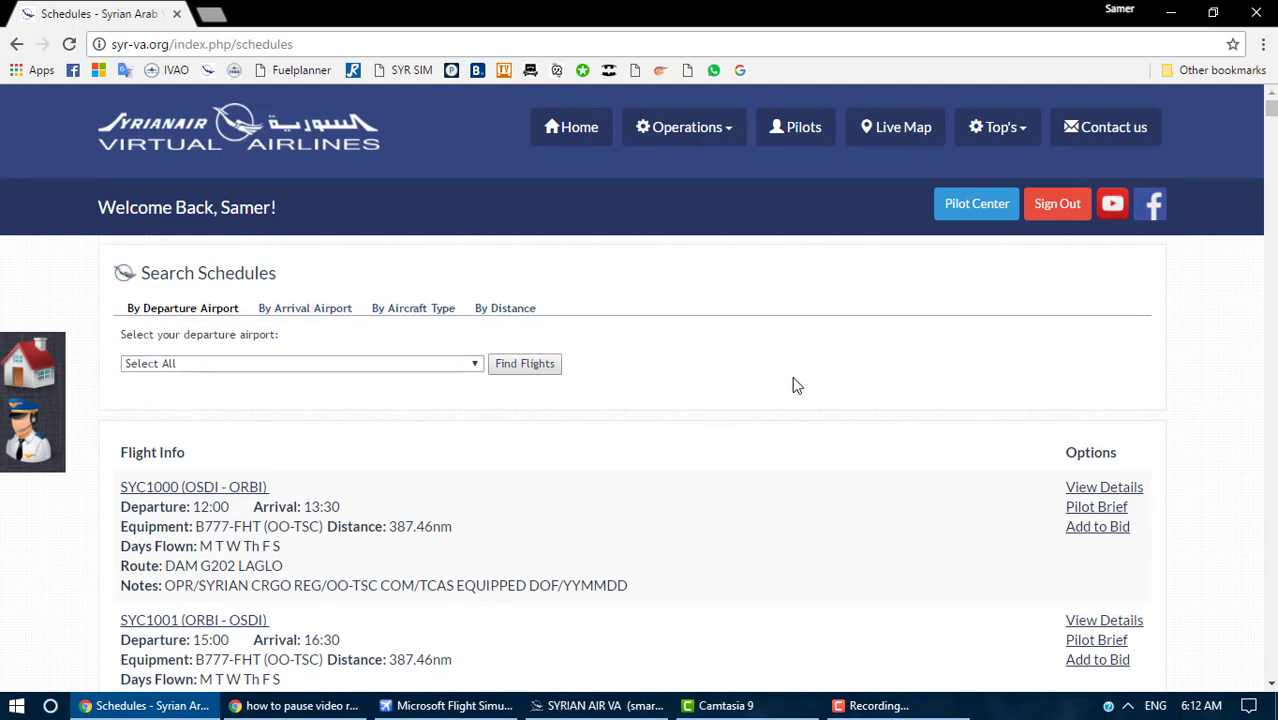
# - Open the Schedule Search form for booking a flight and set the airline to Syrian Air and the aircraft type to A320
pyautogui.moveTo(730, 128)
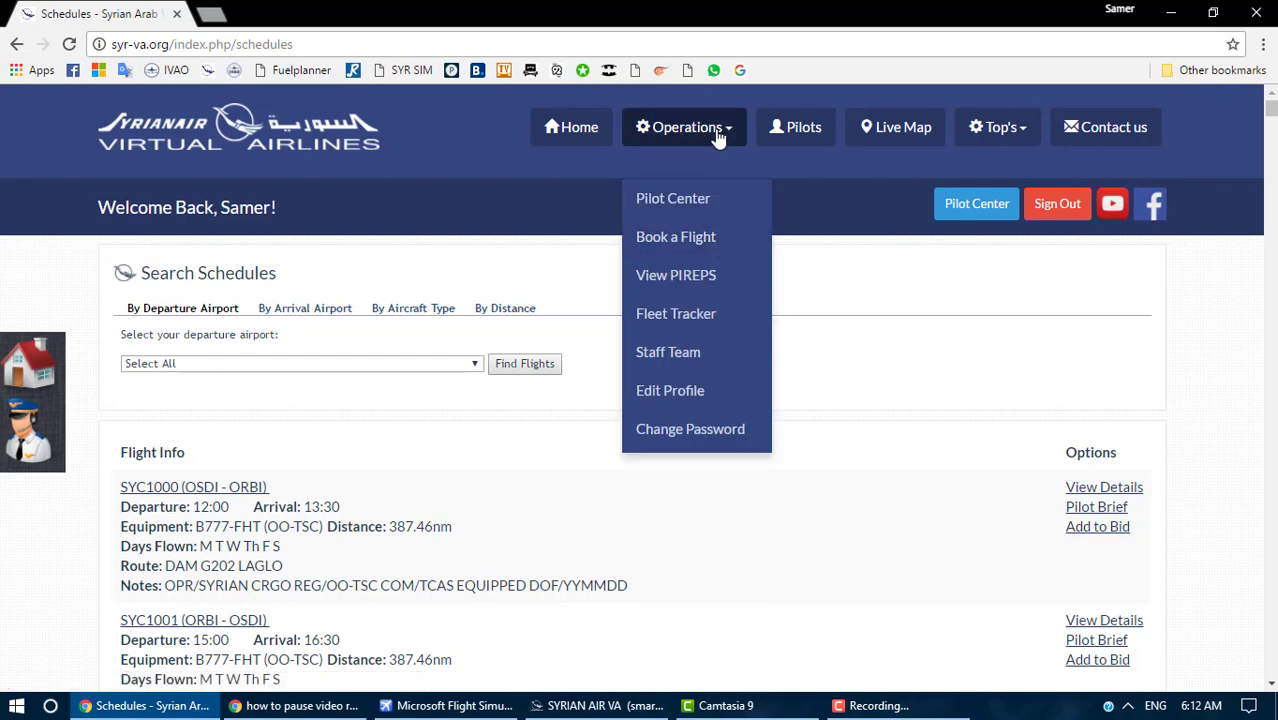
pyautogui.click(704, 241)
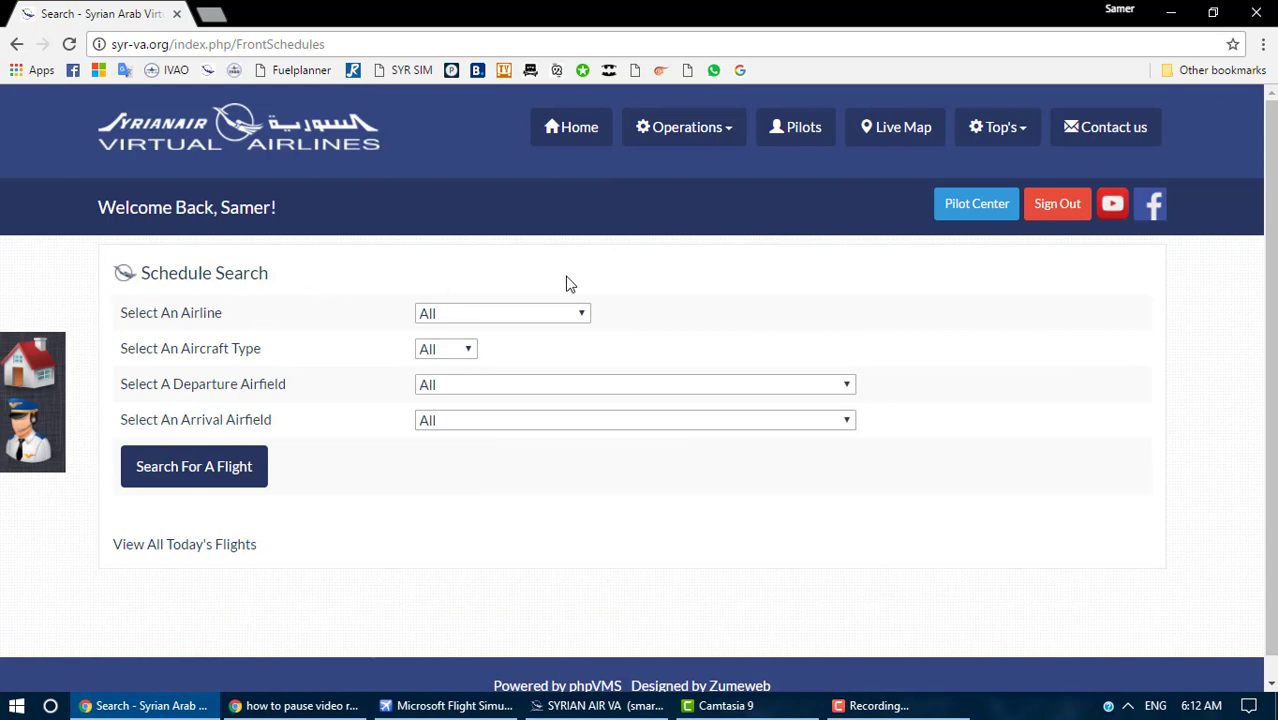
pyautogui.click(585, 314)
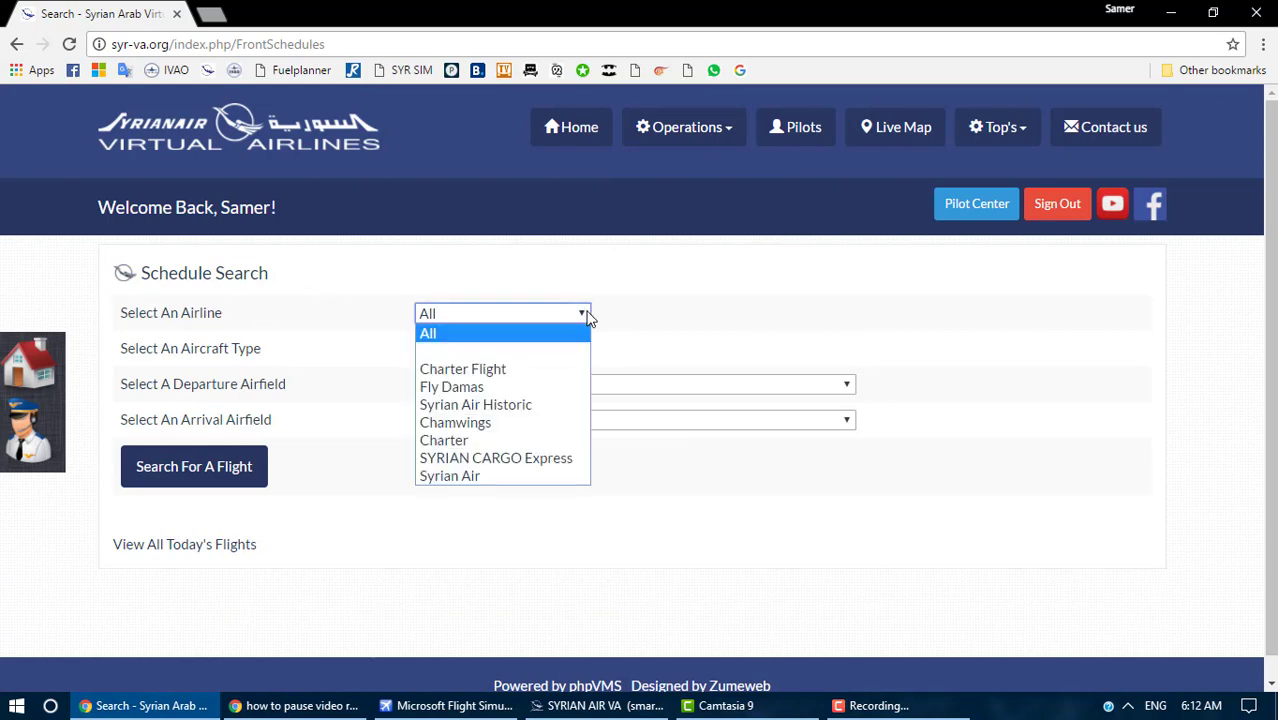
pyautogui.click(472, 477)
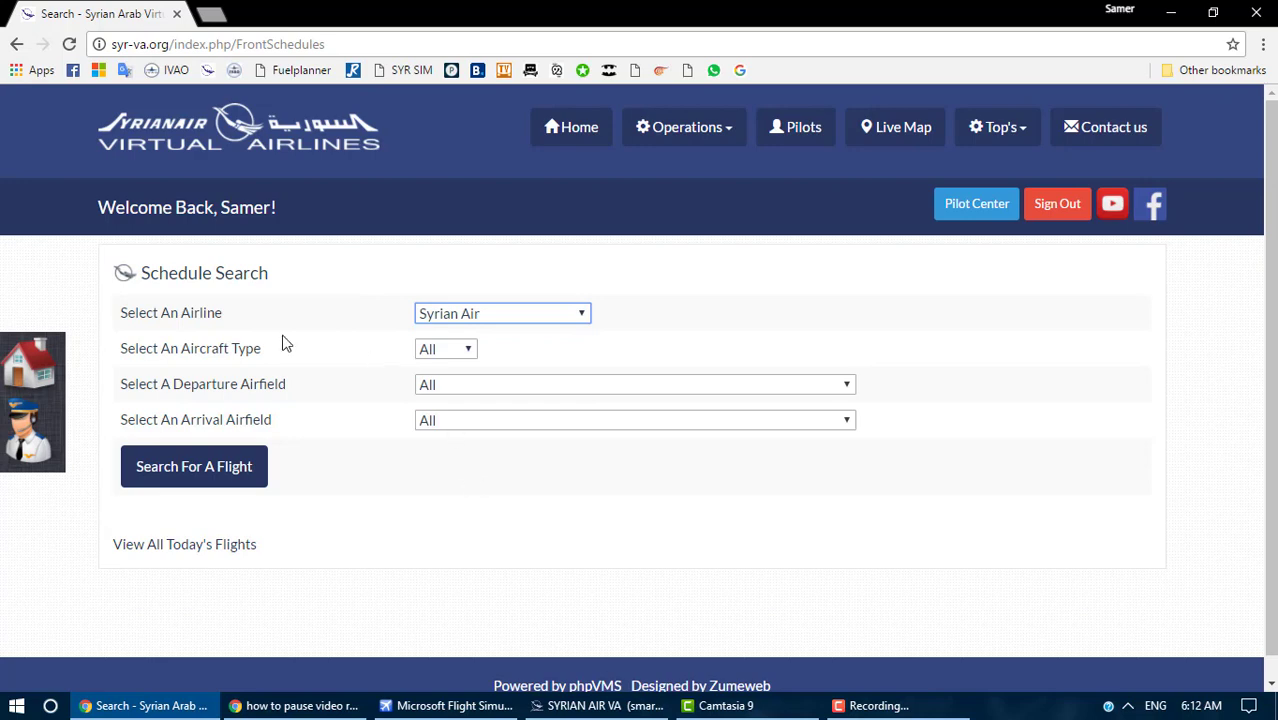
pyautogui.click(468, 350)
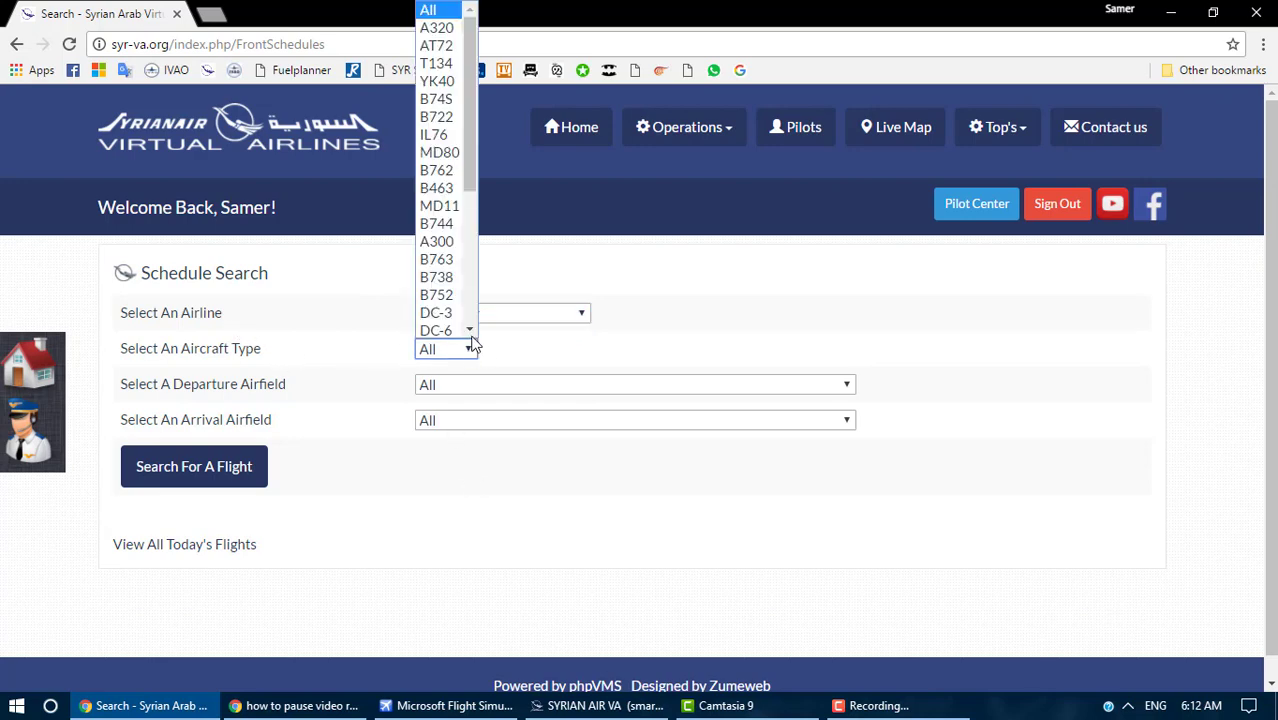
pyautogui.click(440, 28)
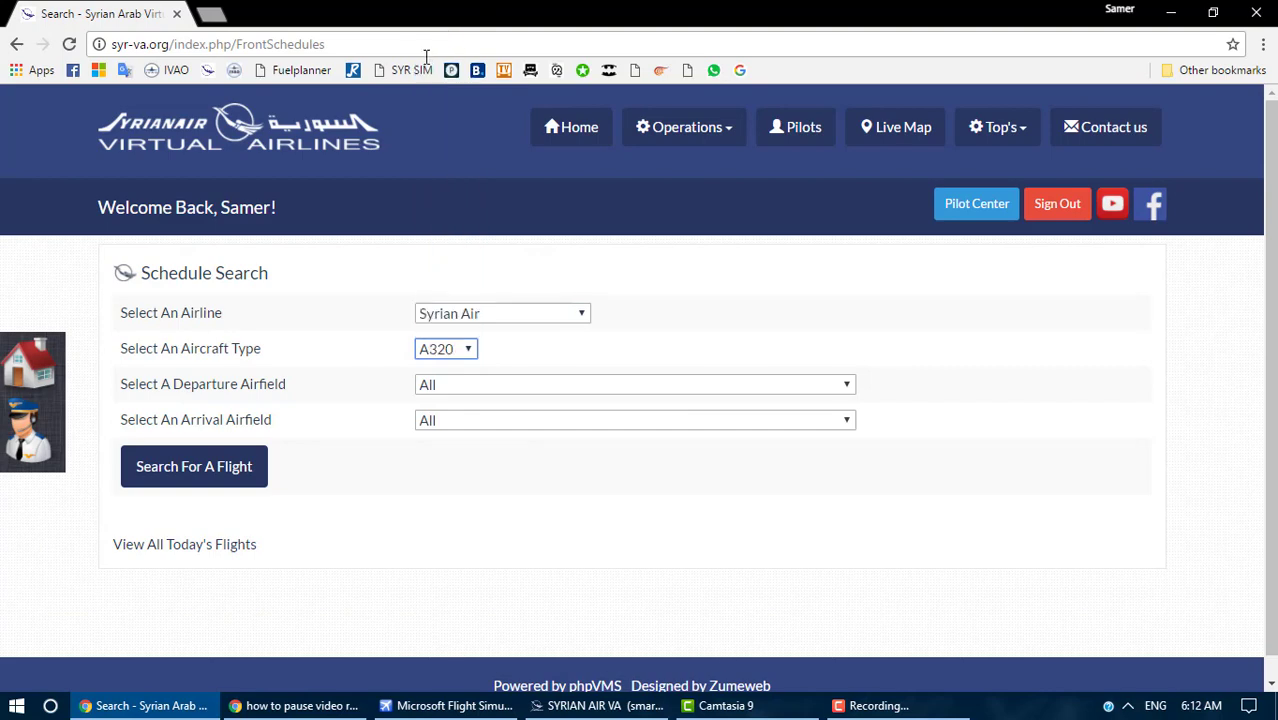
# - Set the departure airfield in the schedule search to OSDI - Damascus Intl. Airport
pyautogui.click(846, 385)
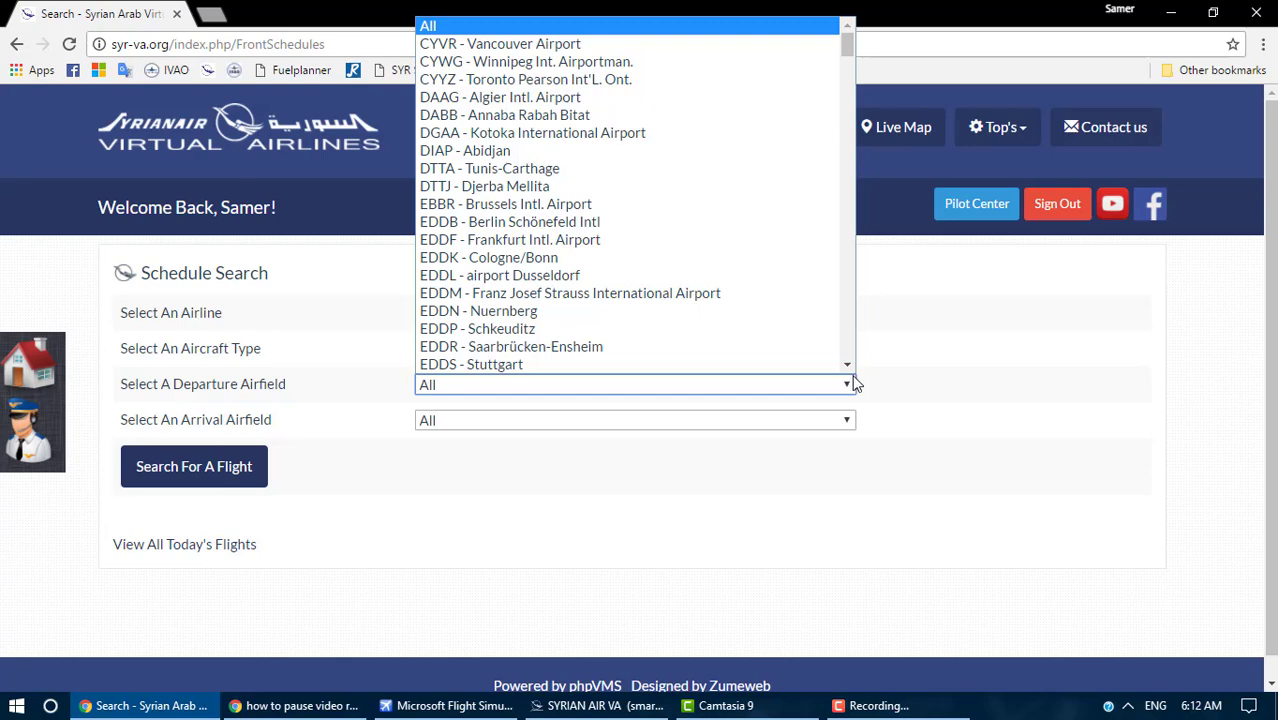
pyautogui.press('o')
pyautogui.scroll(-4, 656, 274)
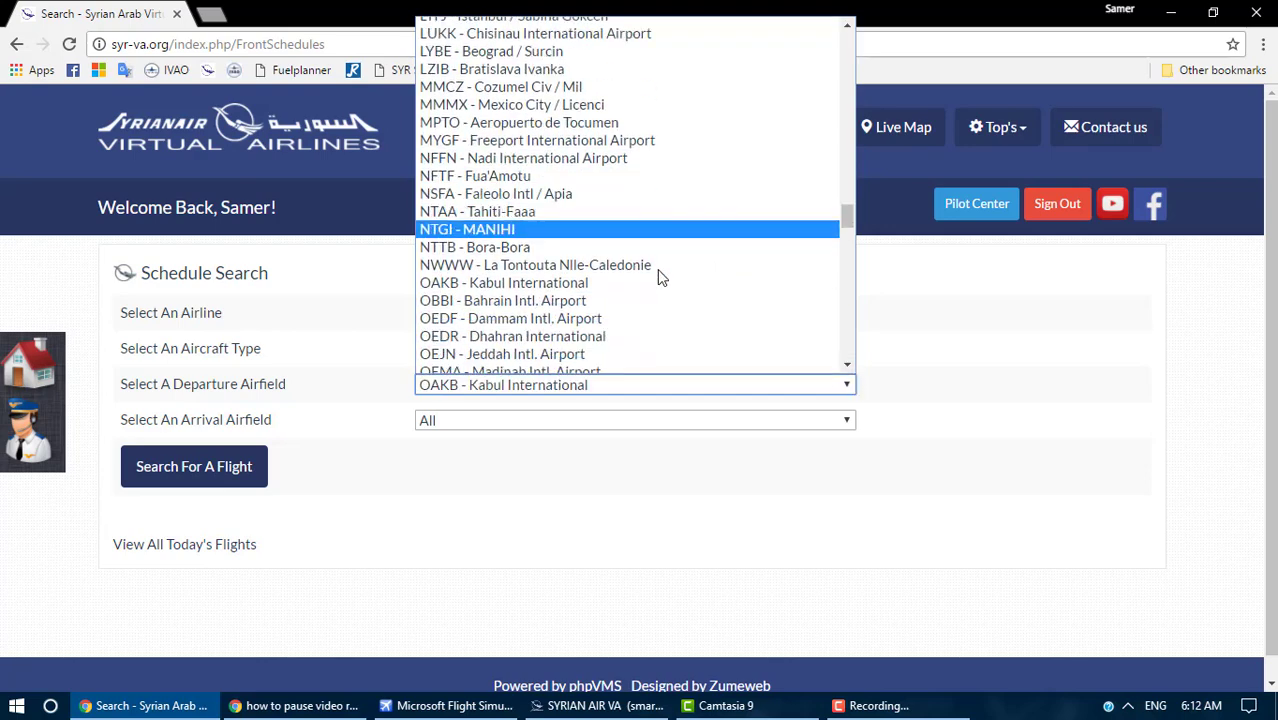
pyautogui.scroll(-5, 560, 300)
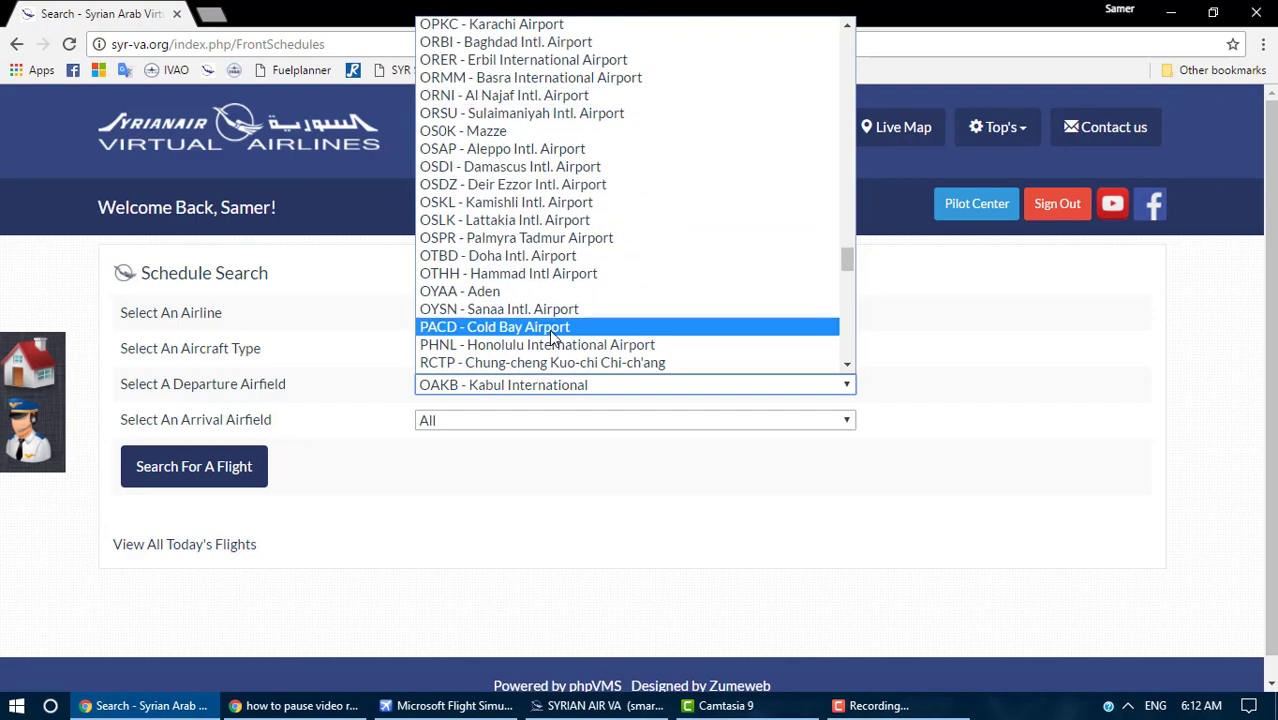
pyautogui.scroll(-6, 578, 256)
pyautogui.scroll(6, 578, 256)
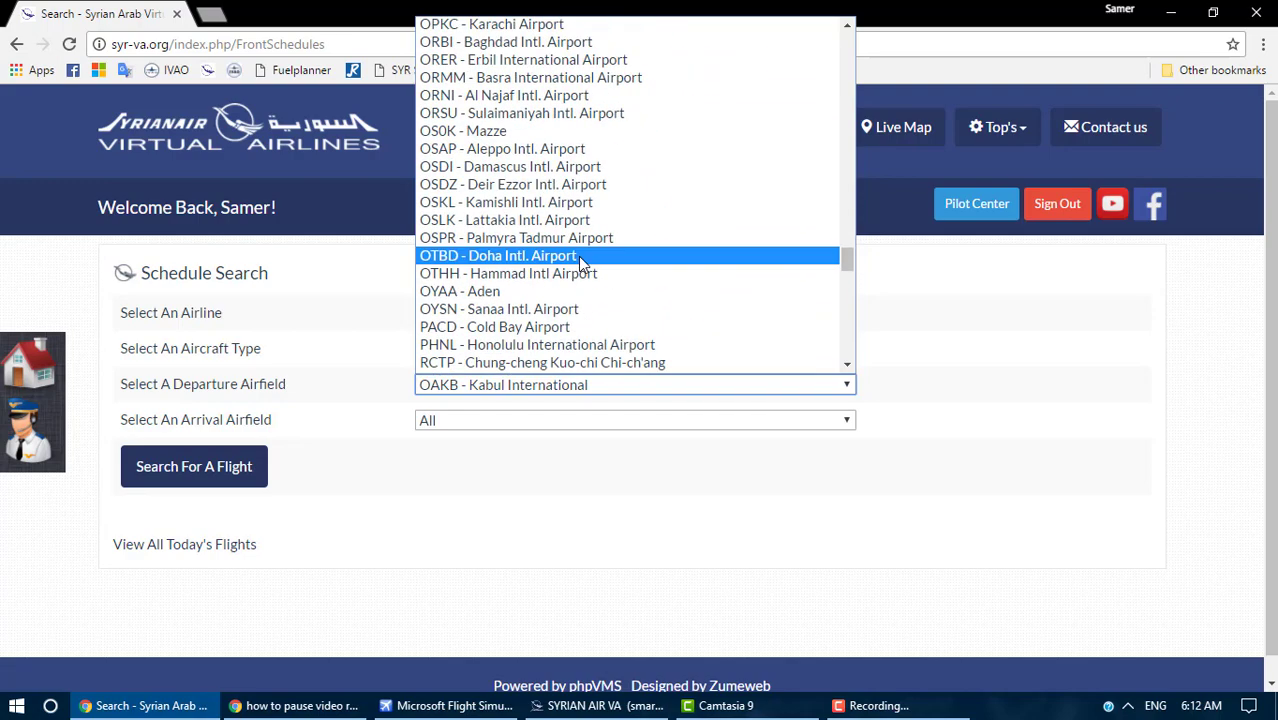
pyautogui.click(535, 172)
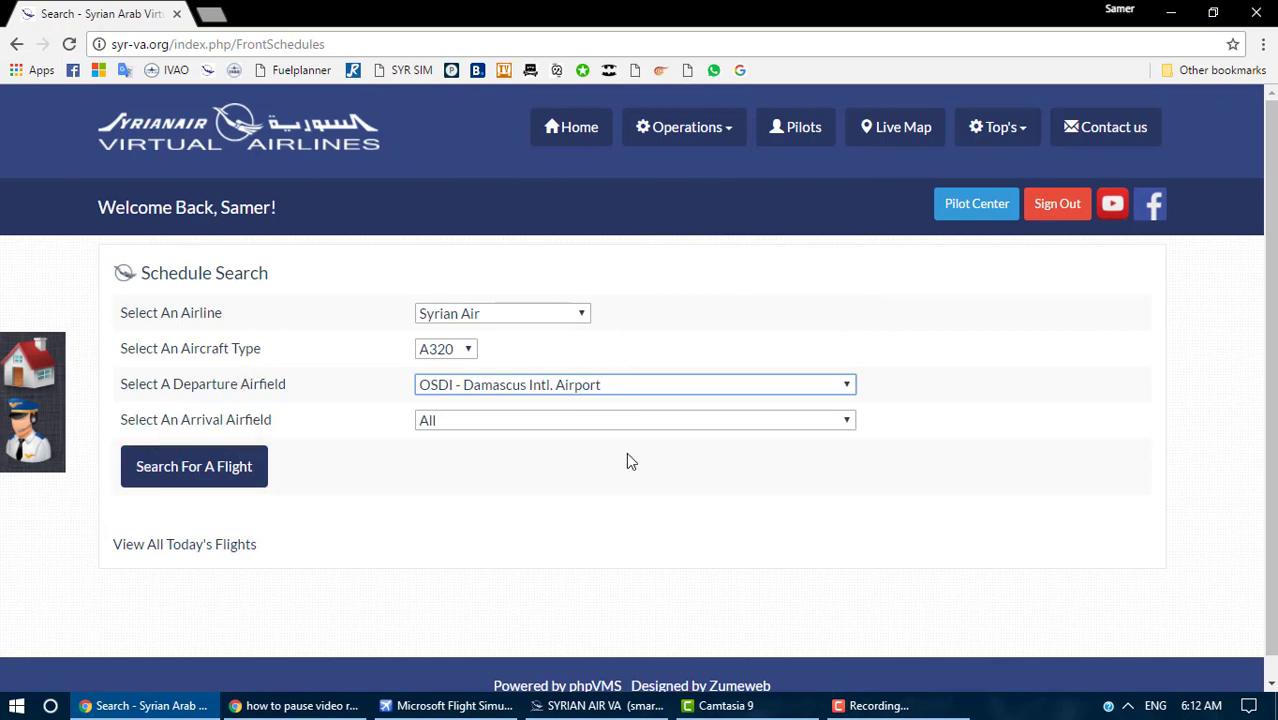
# - Set the arrival airfield in the schedule search to OSLK - Lattakia Intl. Airport
pyautogui.click(848, 420)
pyautogui.press('o')
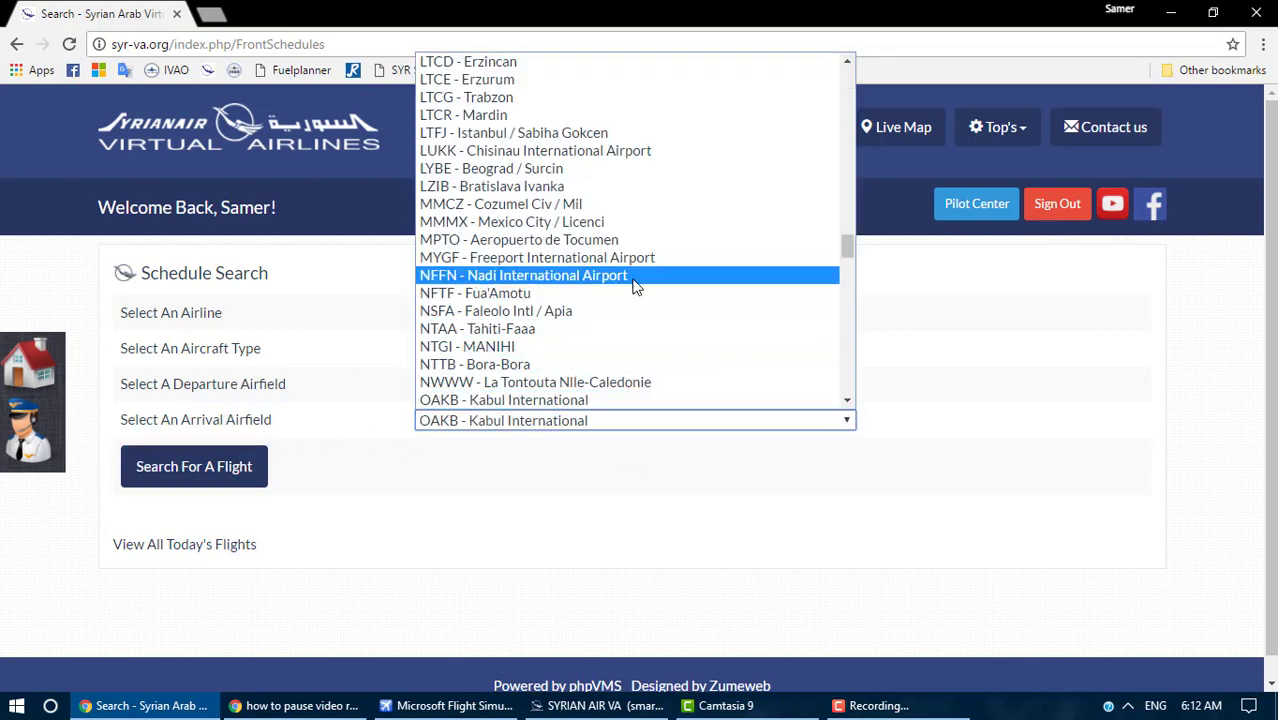
pyautogui.scroll(-7, 583, 342)
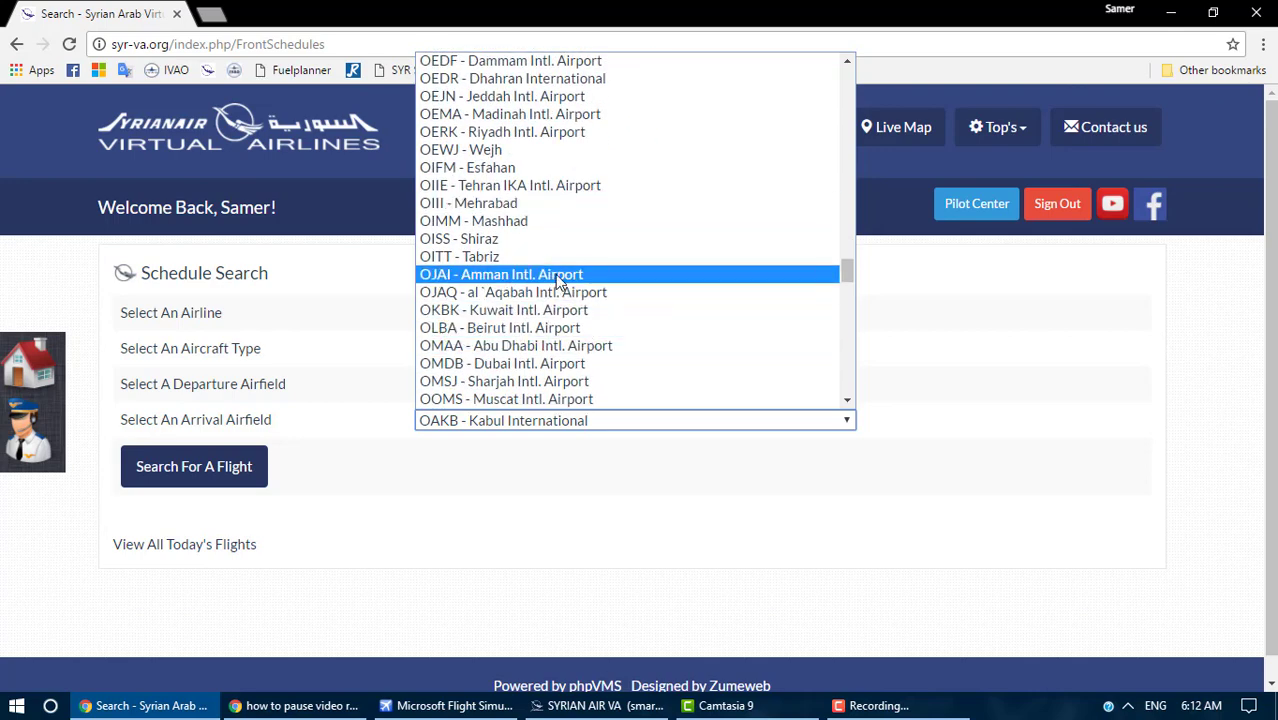
pyautogui.scroll(-2, 562, 347)
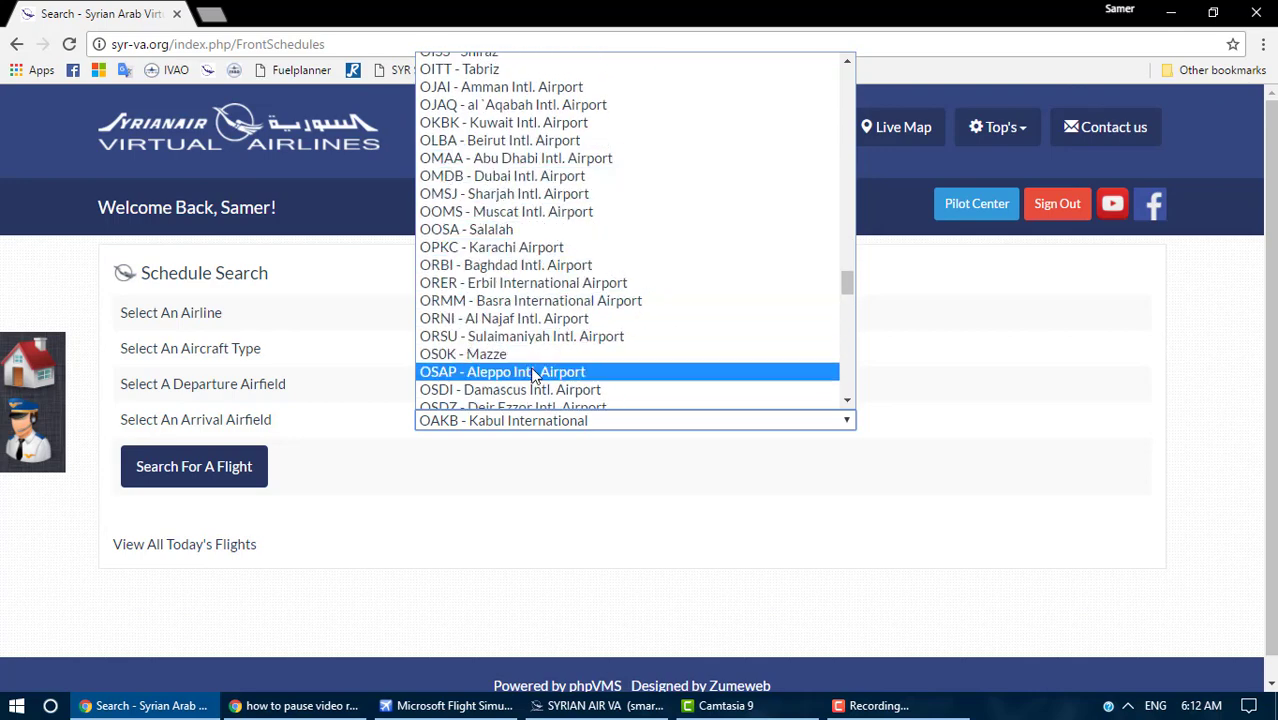
pyautogui.scroll(-2, 530, 345)
pyautogui.scroll(-2, 528, 345)
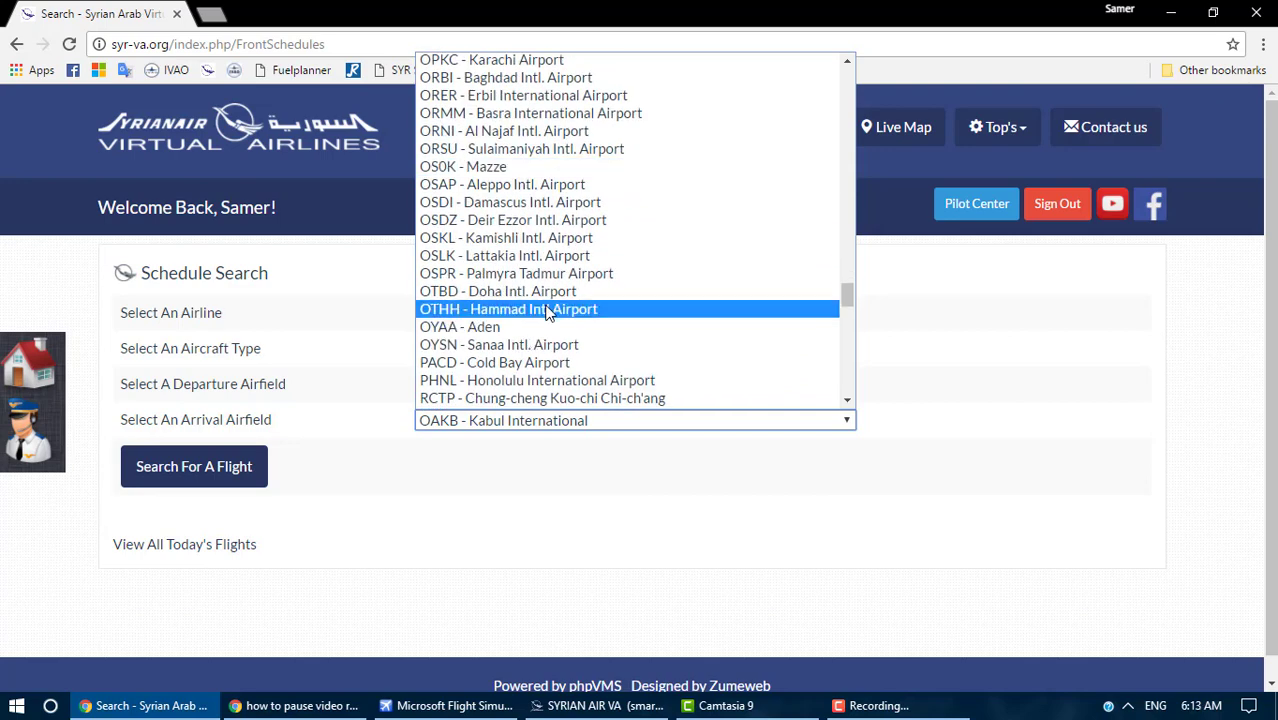
pyautogui.click(533, 258)
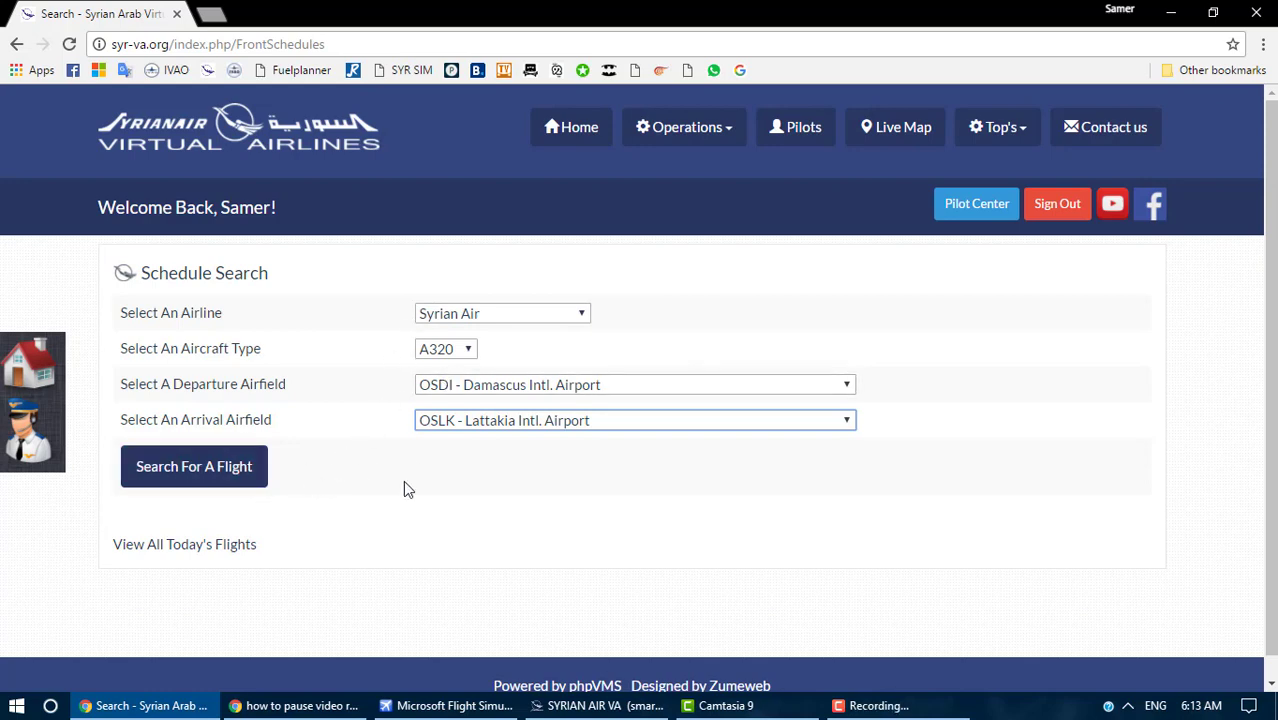
# - Search for a flight with the chosen criteria and examine the listed flights, including the route and notes of SYR201A
pyautogui.click(162, 466)
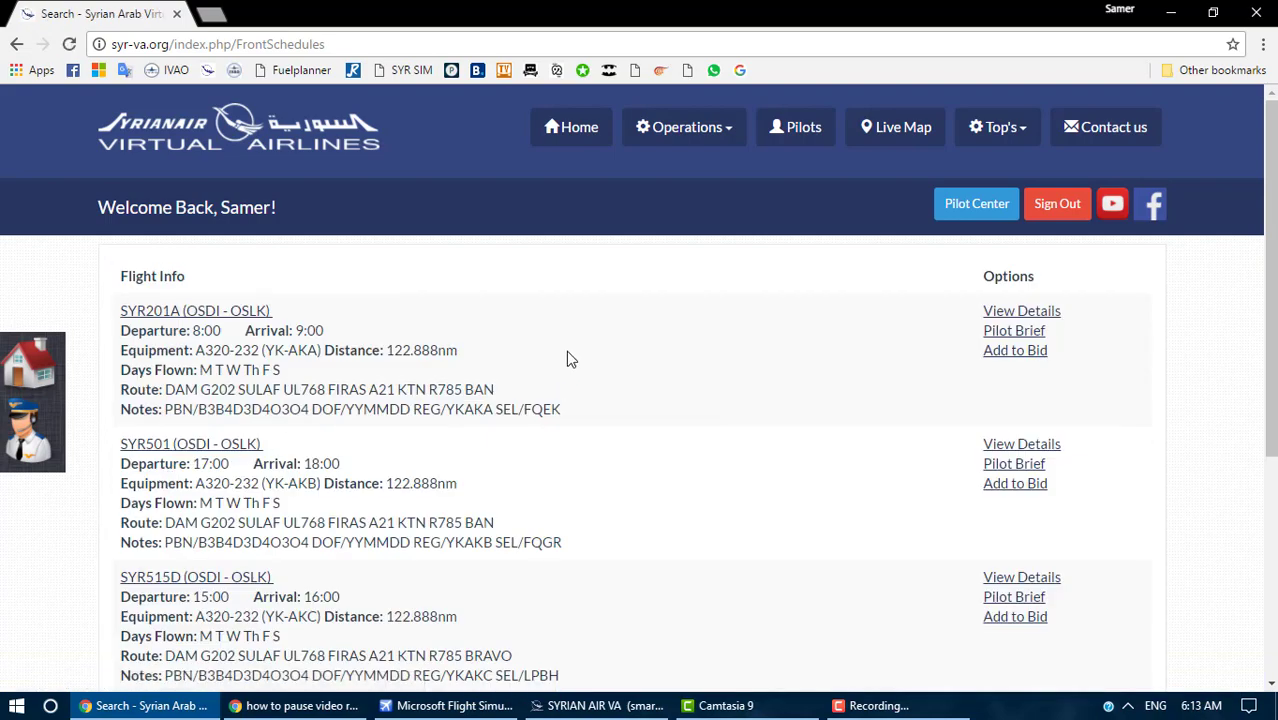
pyautogui.scroll(-4, 590, 350)
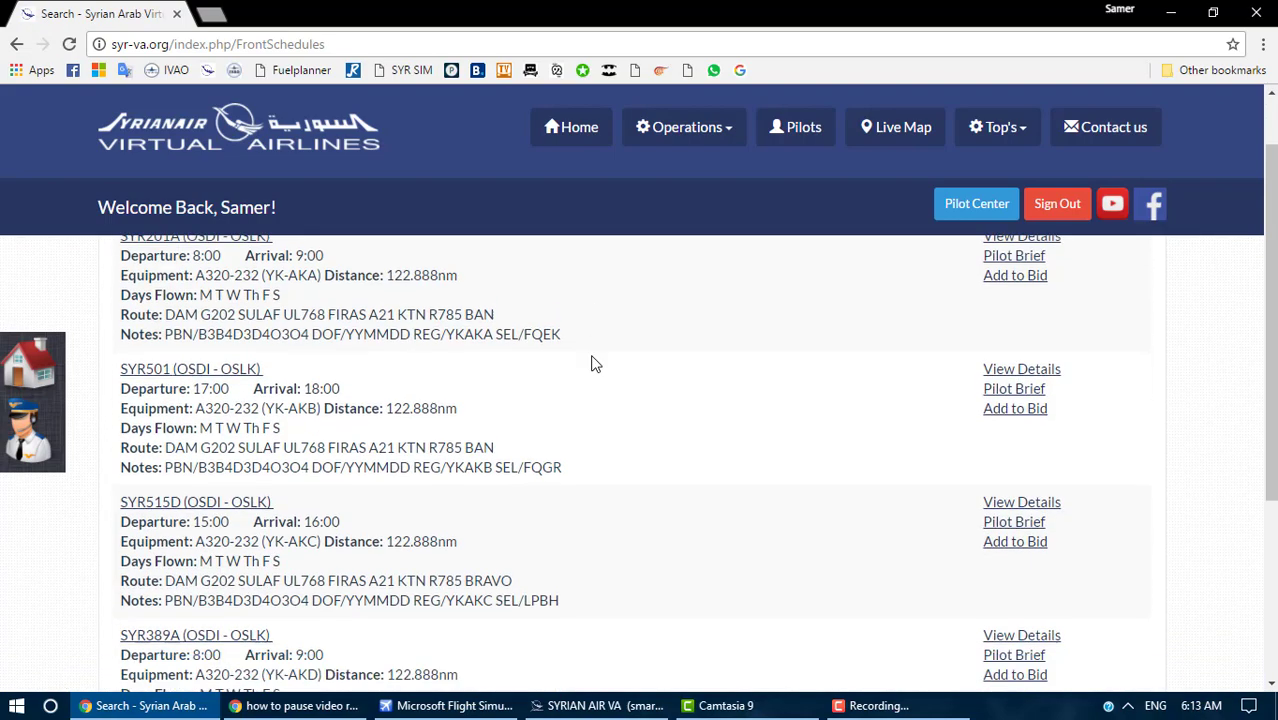
pyautogui.scroll(3, 615, 402)
pyautogui.scroll(1, 614, 400)
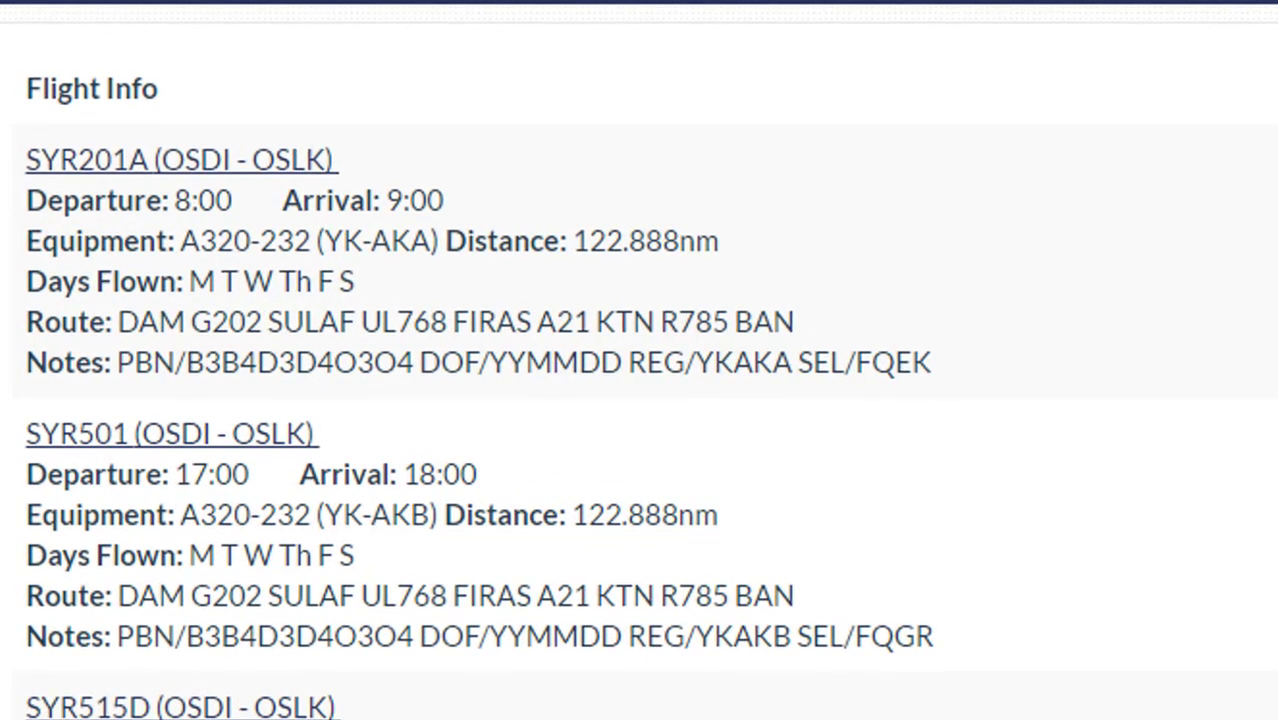
pyautogui.scroll(-3, 599, 494)
pyautogui.moveTo(807, 322); pyautogui.dragTo(122, 317)
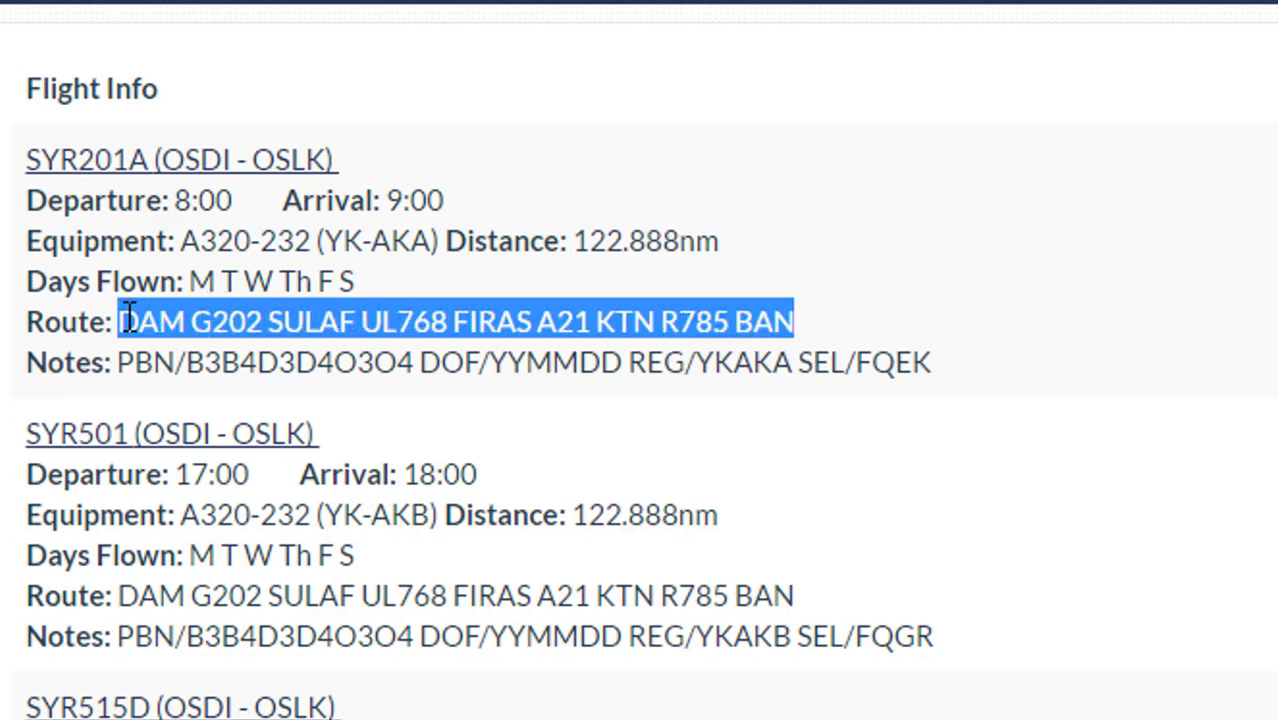
pyautogui.click(162, 368)
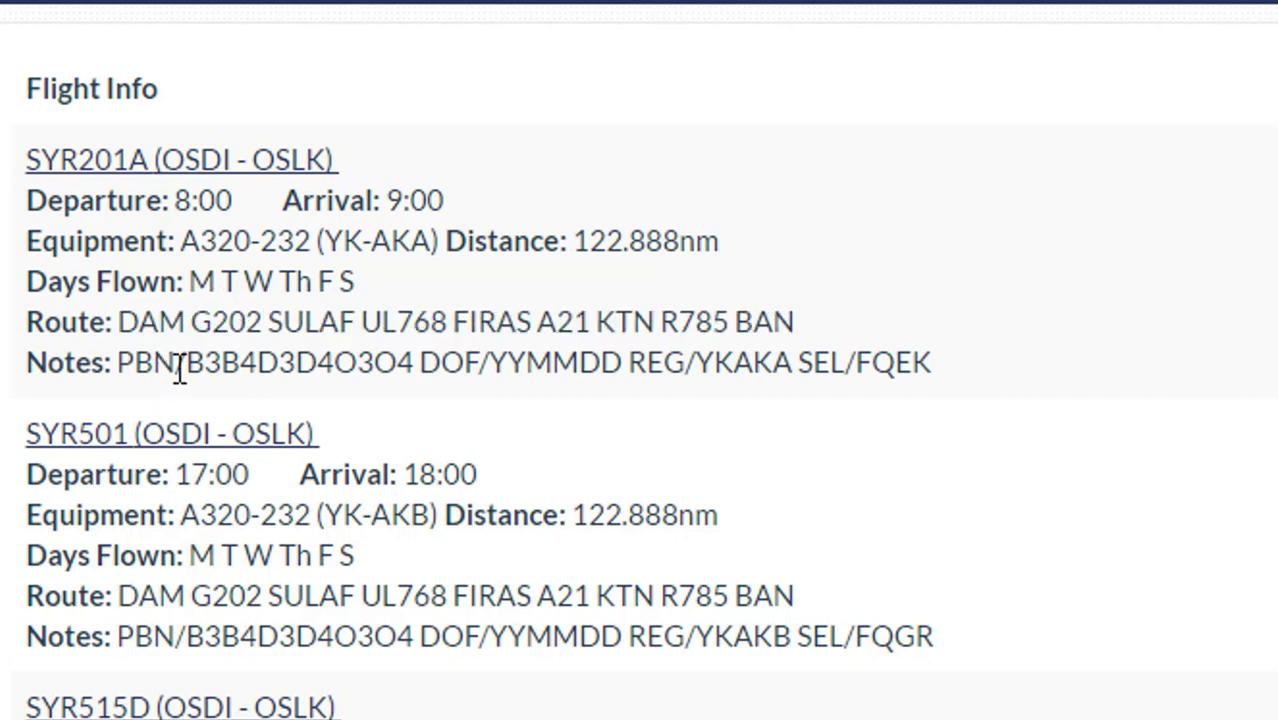
pyautogui.moveTo(968, 370); pyautogui.dragTo(85, 360)
# - View the schedule details of flight SYR201A and return to the search results, resubmitting the form
pyautogui.click(272, 298)
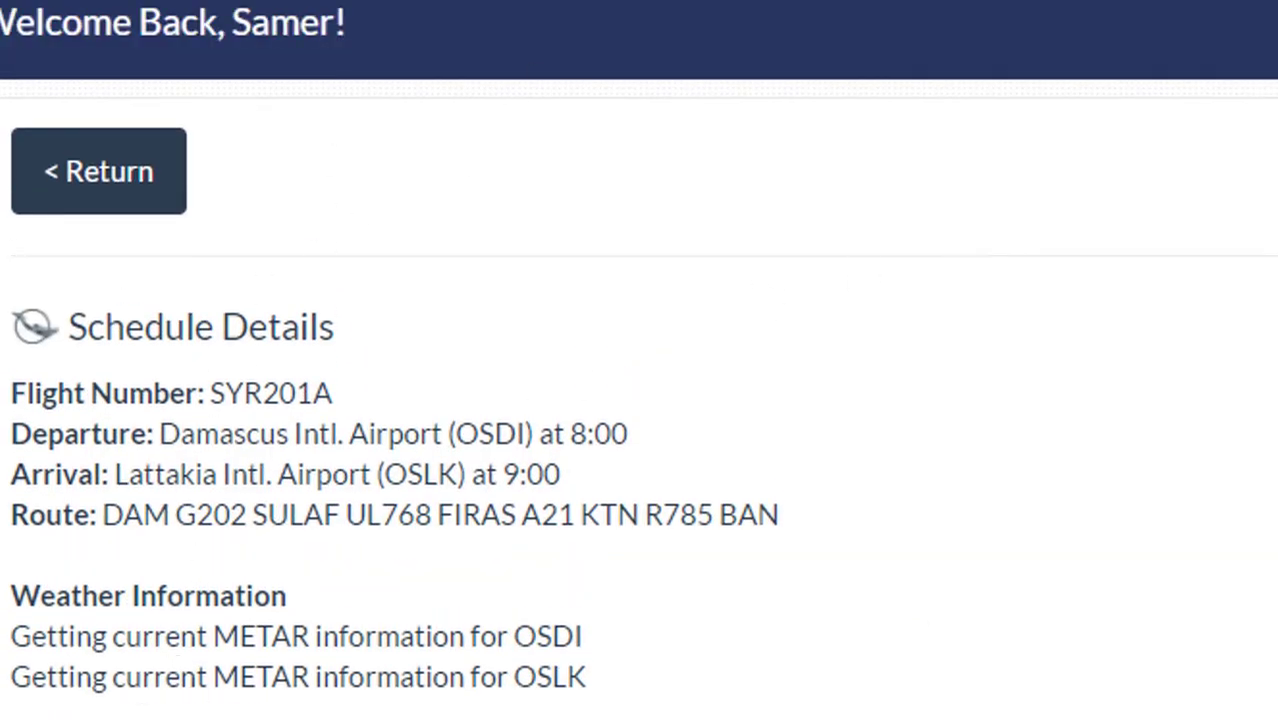
pyautogui.click(214, 3)
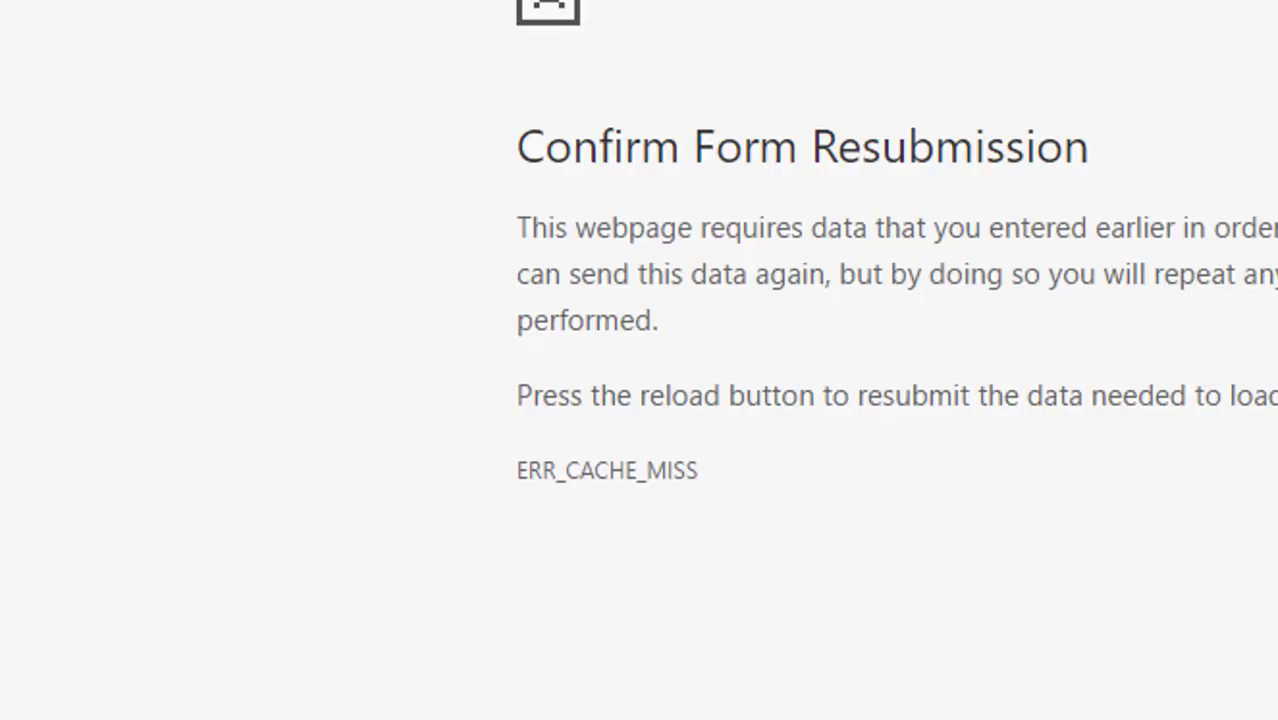
pyautogui.click(1132, 8)
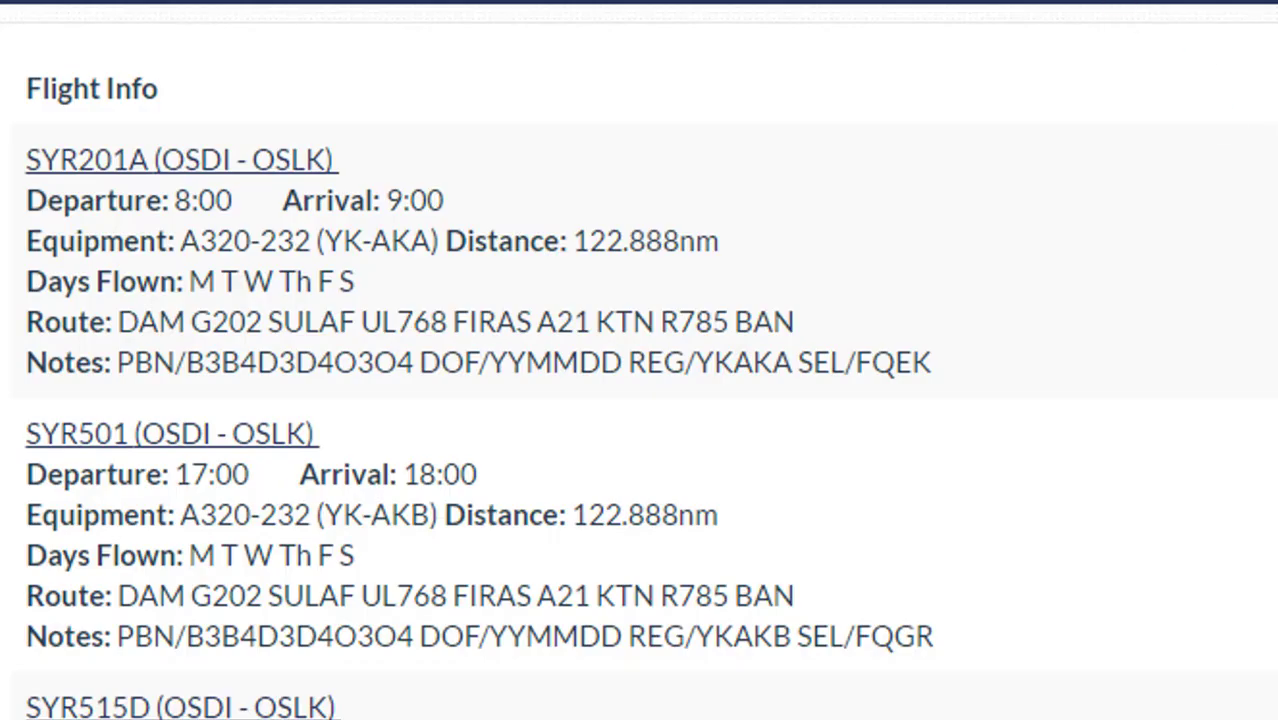
# - Open the pilot brief of flight SYR201A, look through the flight briefing and go back to the Schedule Search form
pyautogui.click(181, 159)
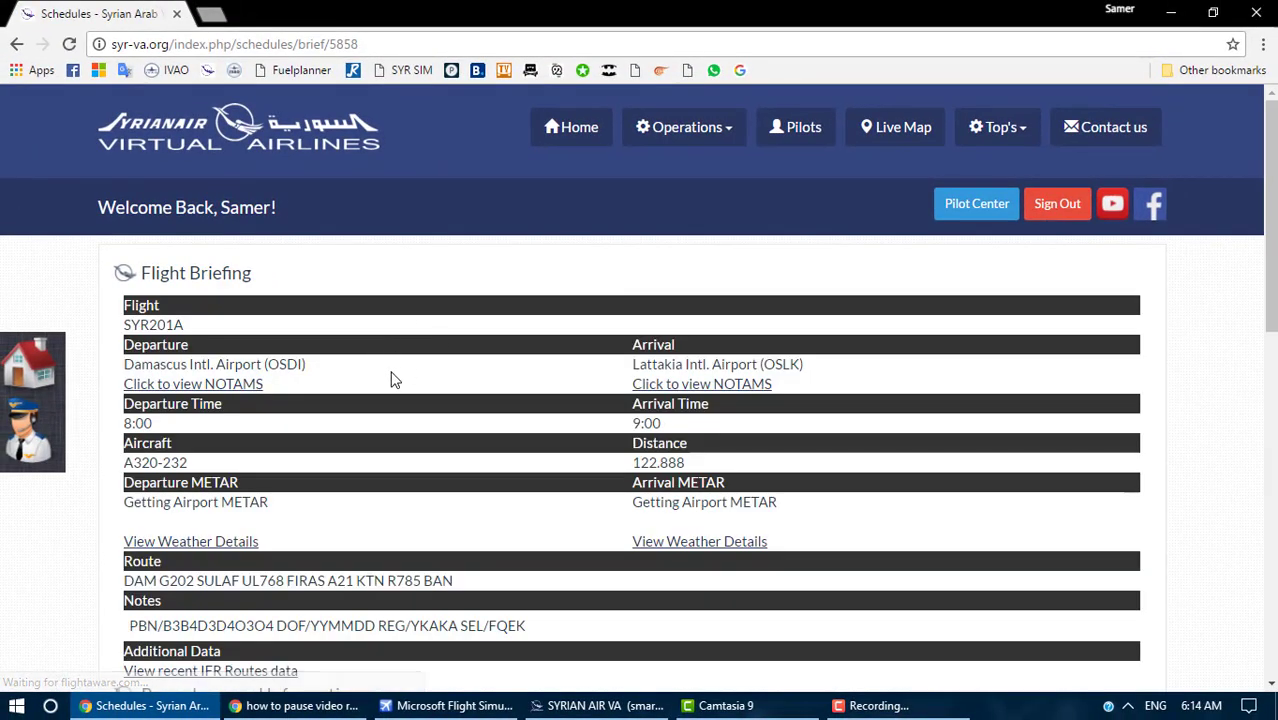
pyautogui.scroll(-4, 385, 451)
pyautogui.scroll(4, 382, 511)
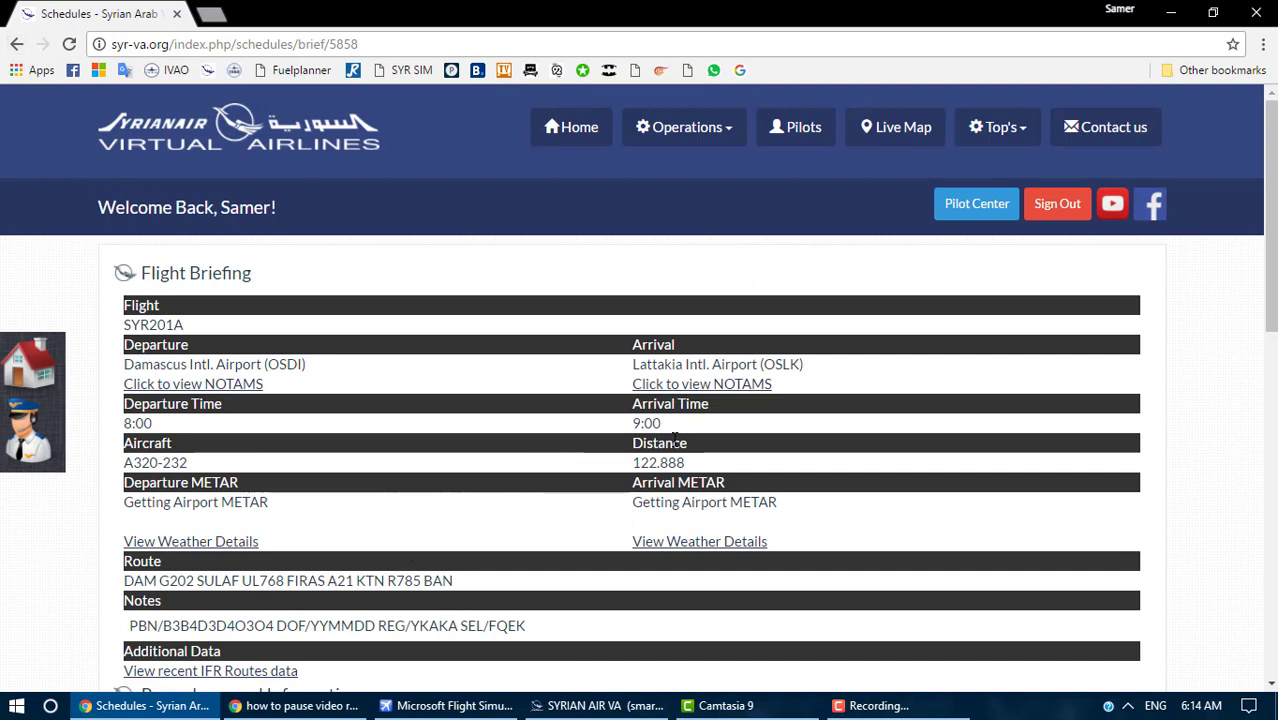
pyautogui.click(16, 44)
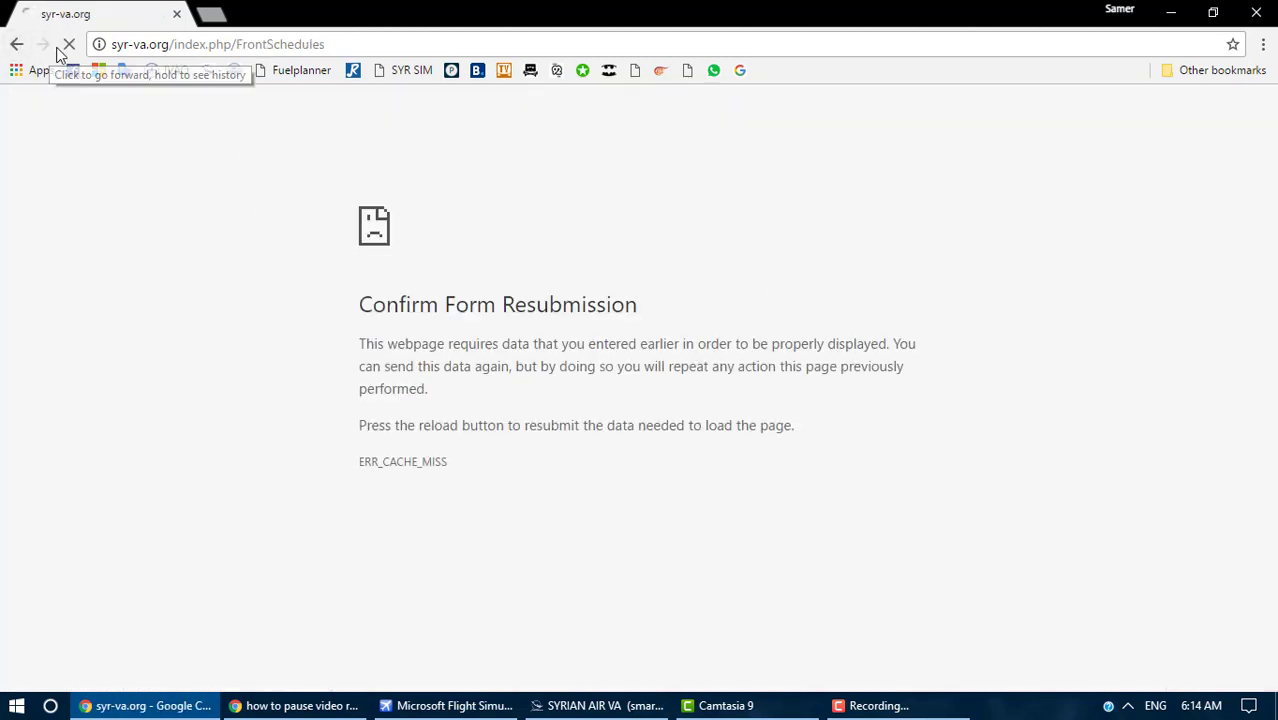
pyautogui.click(46, 46)
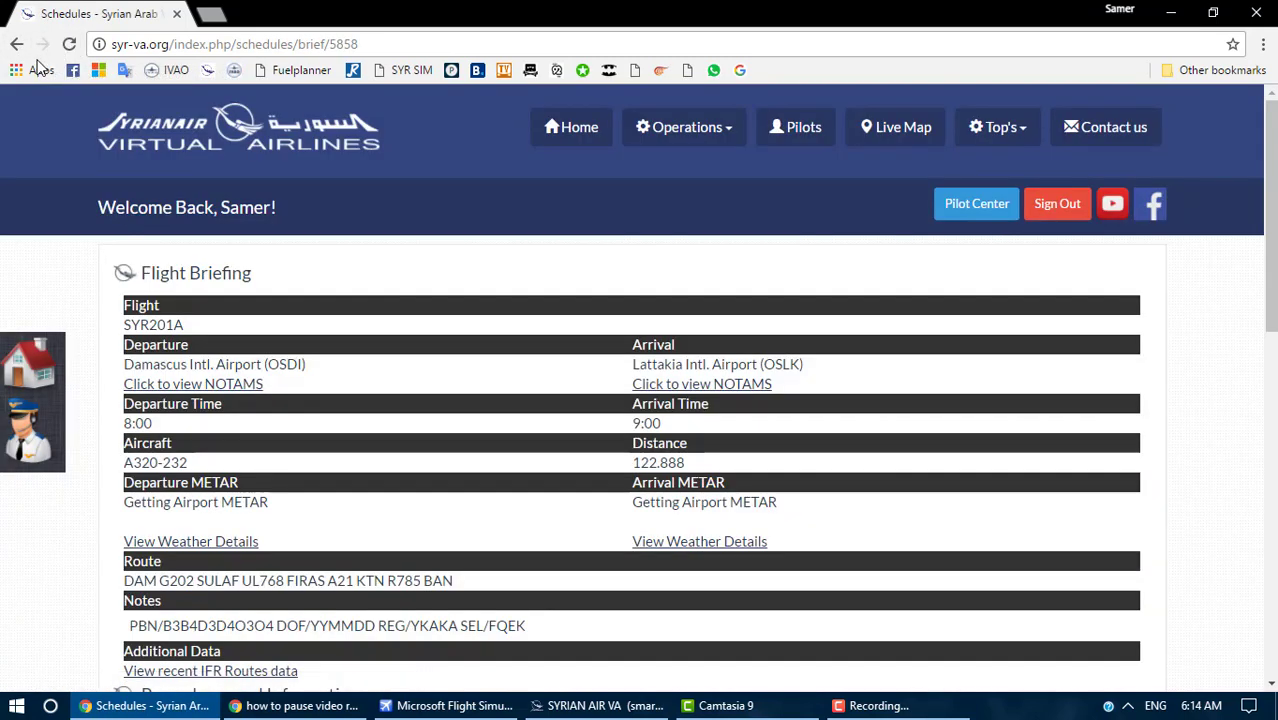
pyautogui.click(16, 44)
pyautogui.click(17, 45)
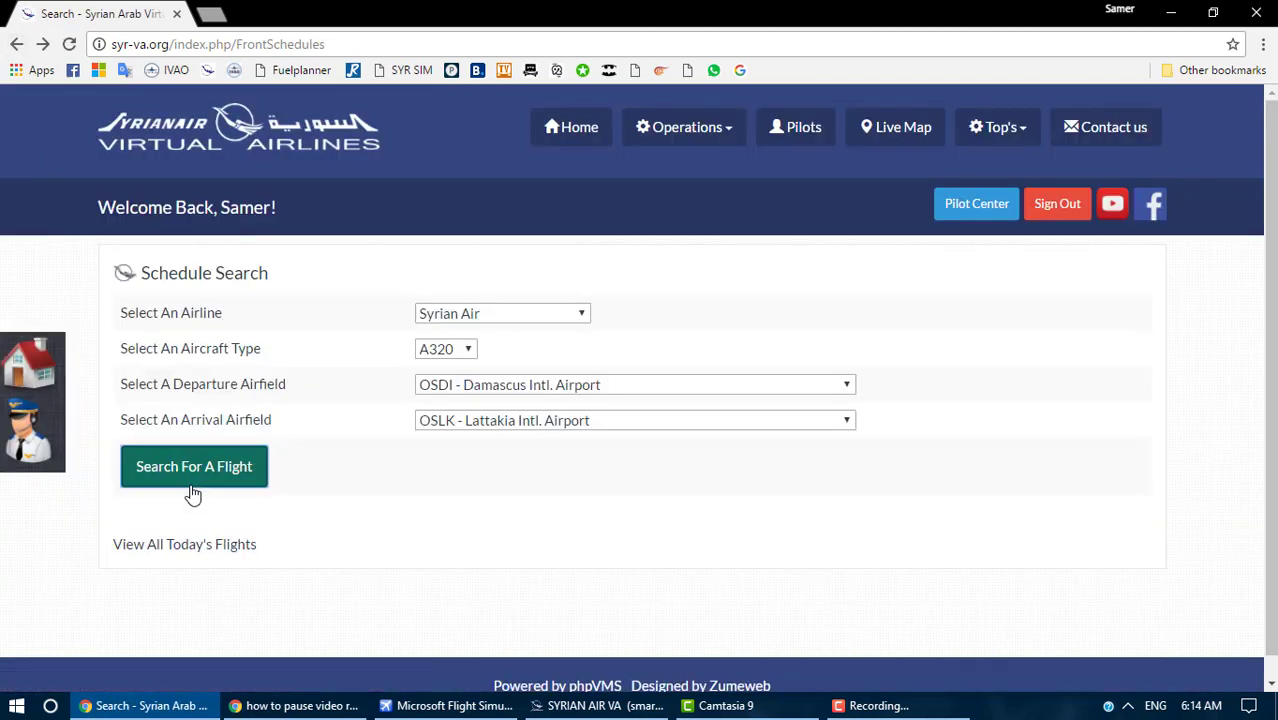
# - Repeat the OSDI to OSLK flight search and add flight SYR201A to the bids
pyautogui.click(247, 474)
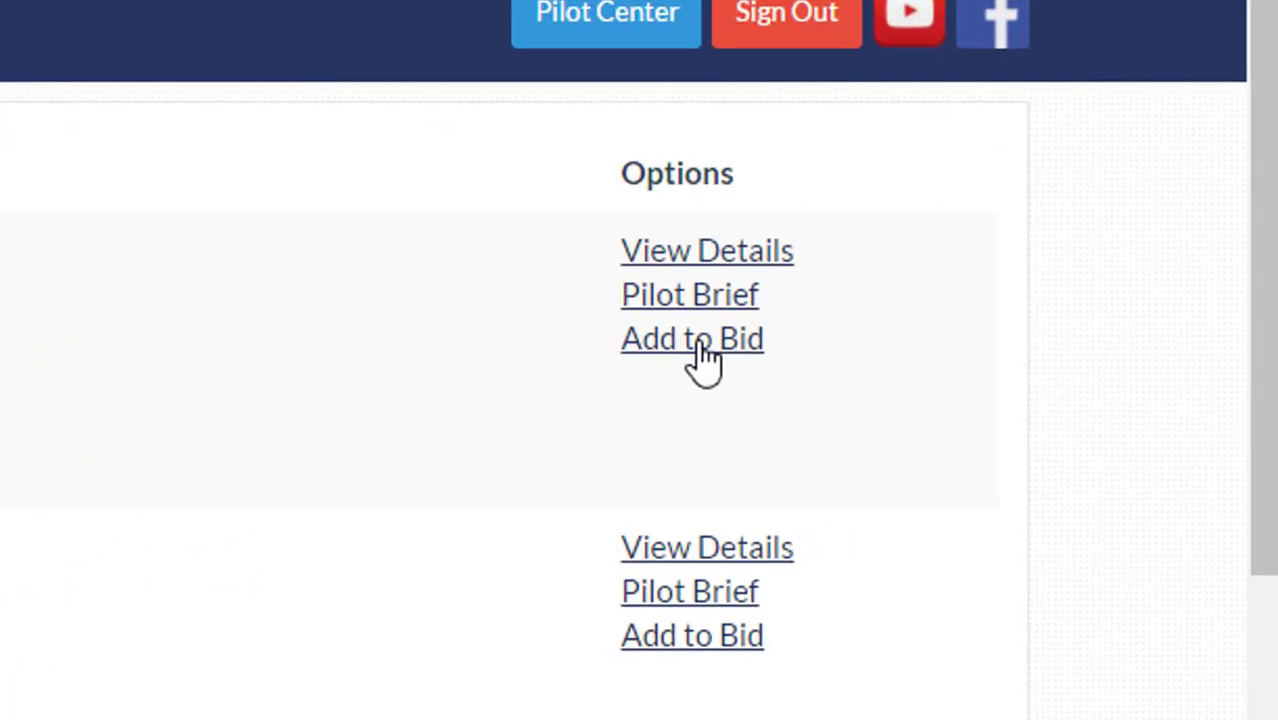
pyautogui.click(698, 344)
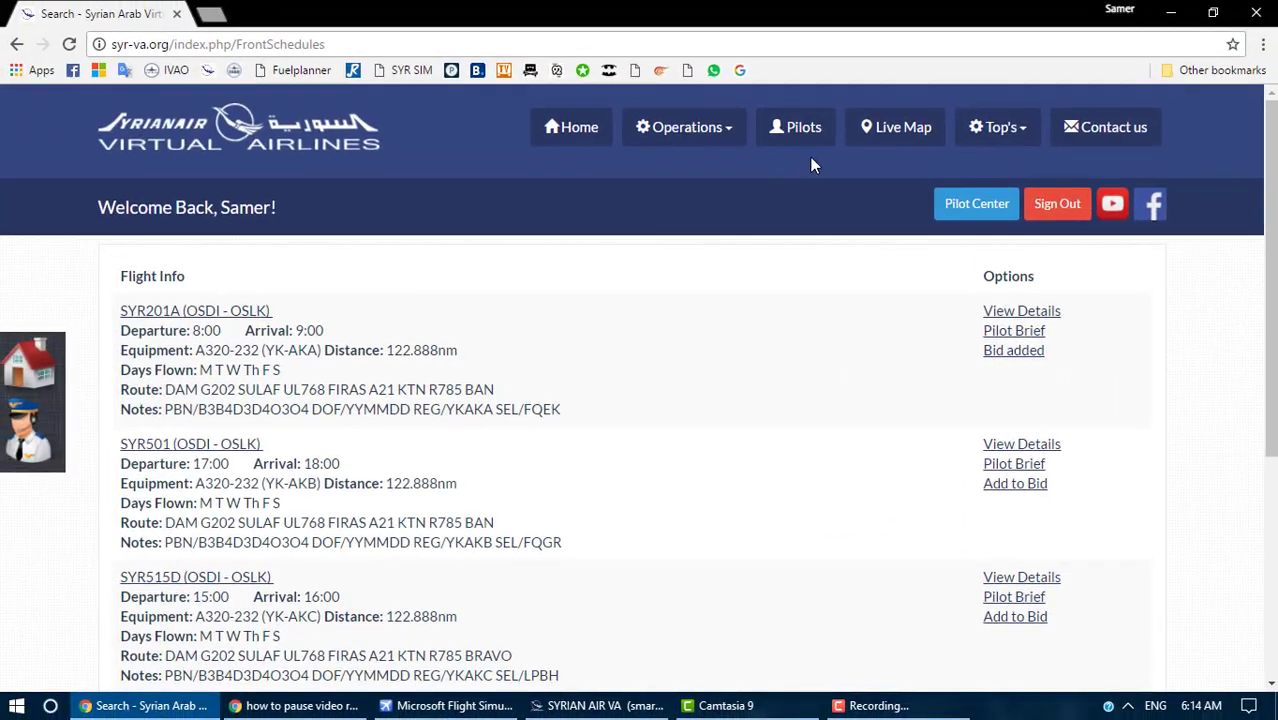
# - Open My Flight Bids from the Pilot Center and remove the bid for flight SYR201A
pyautogui.click(978, 205)
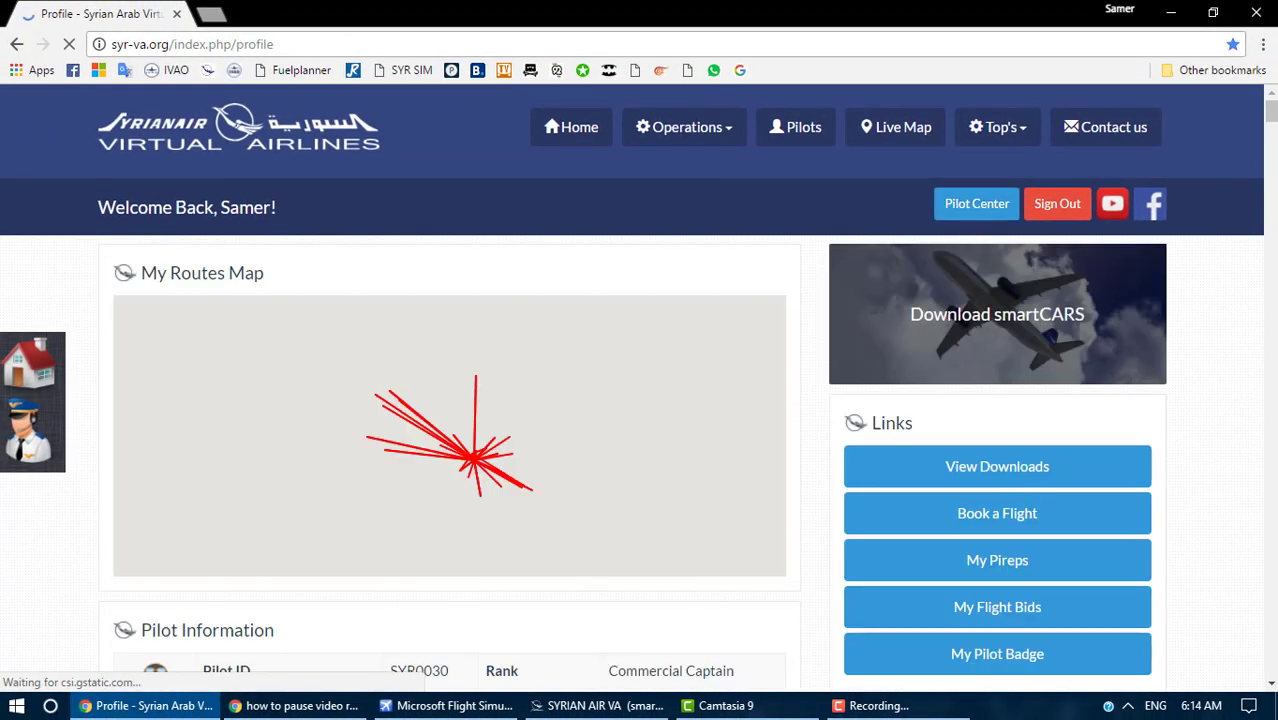
pyautogui.click(992, 609)
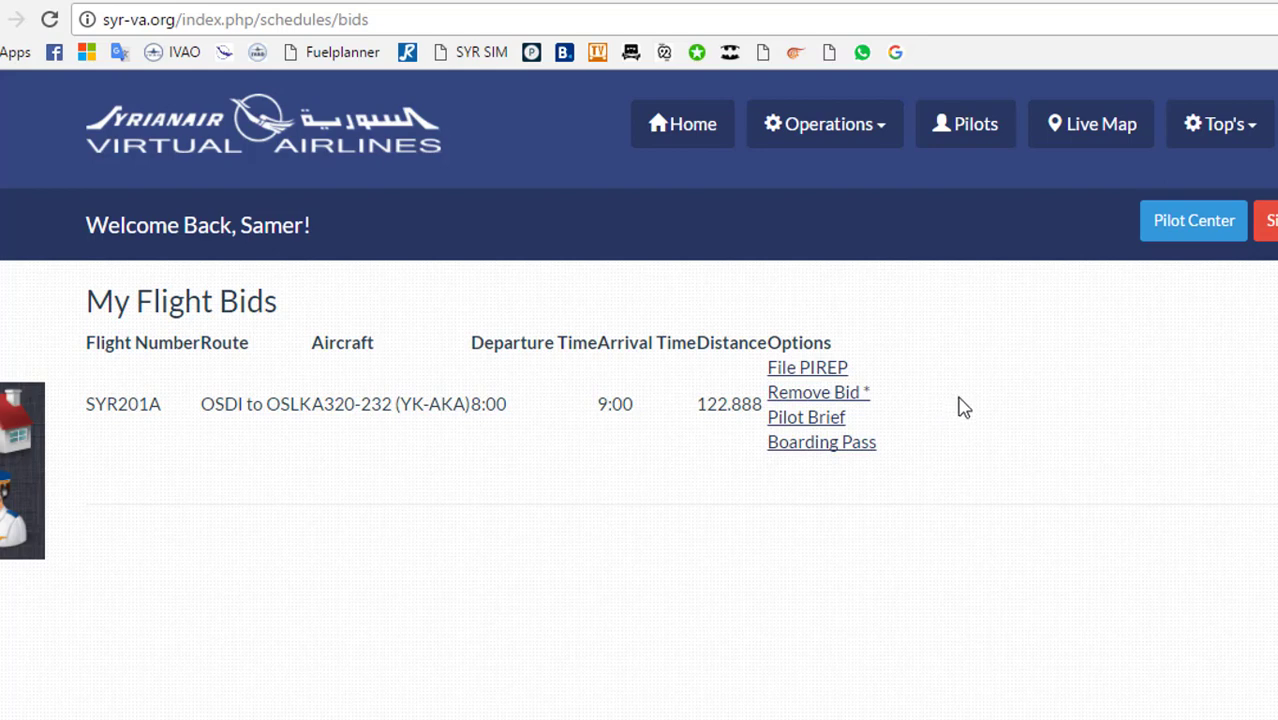
pyautogui.click(826, 398)
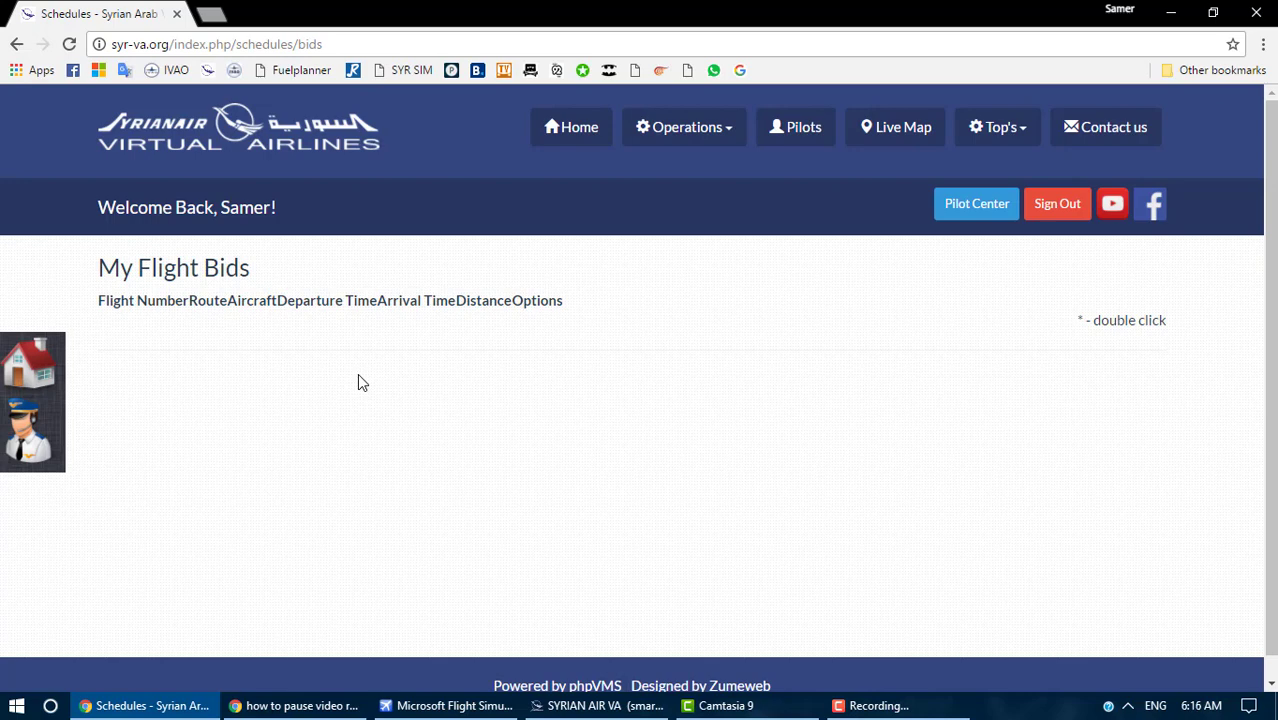
# - Go to the home page, open the Fleet Tracker and examine the aircraft list
pyautogui.click(572, 127)
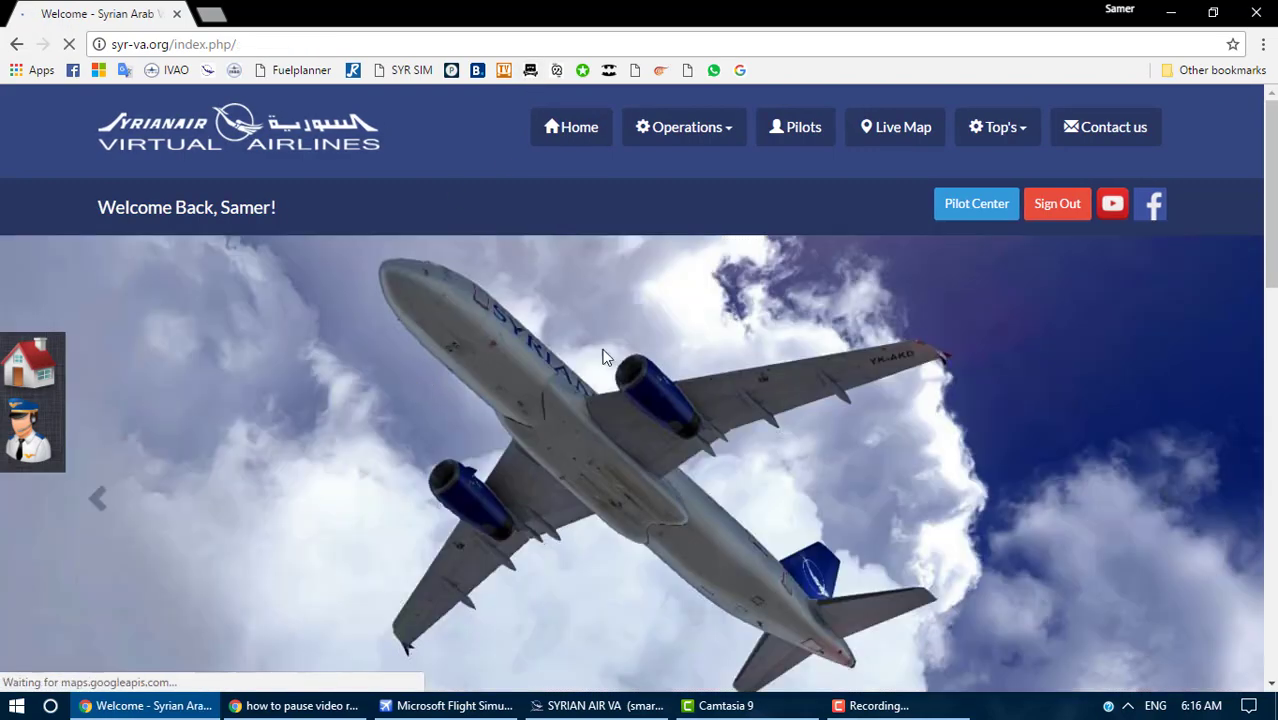
pyautogui.click(727, 133)
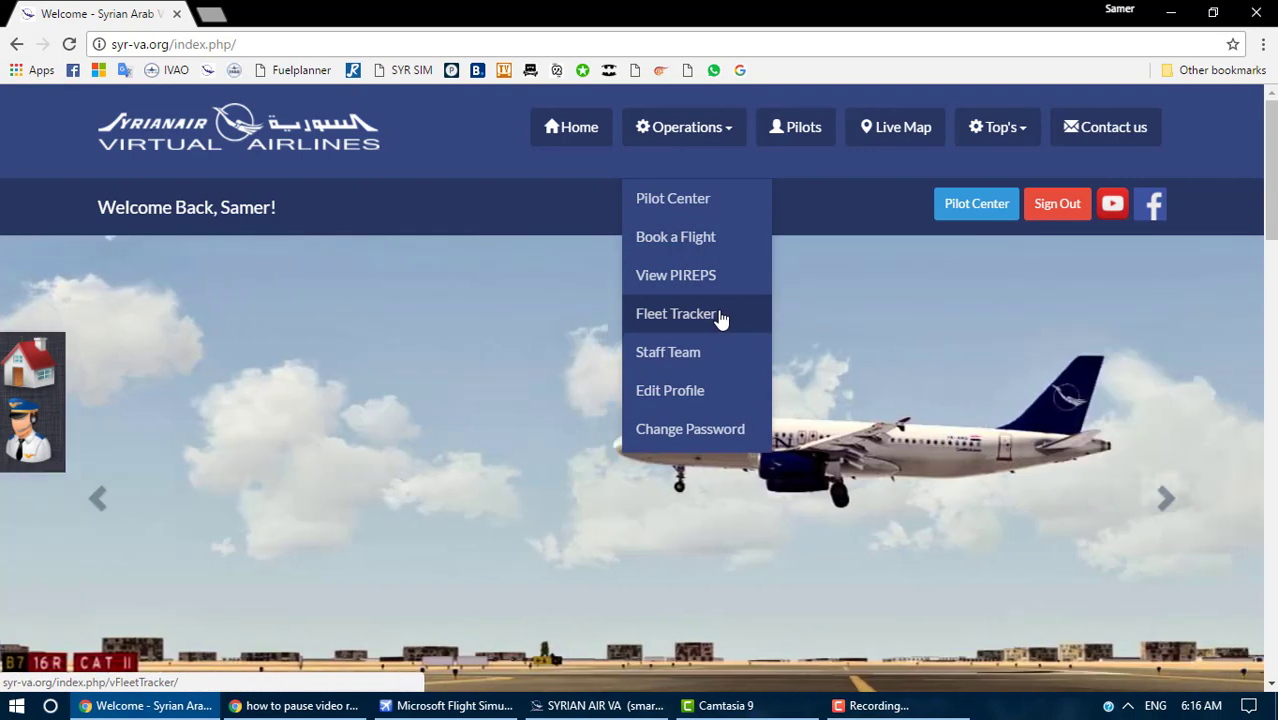
pyautogui.click(720, 315)
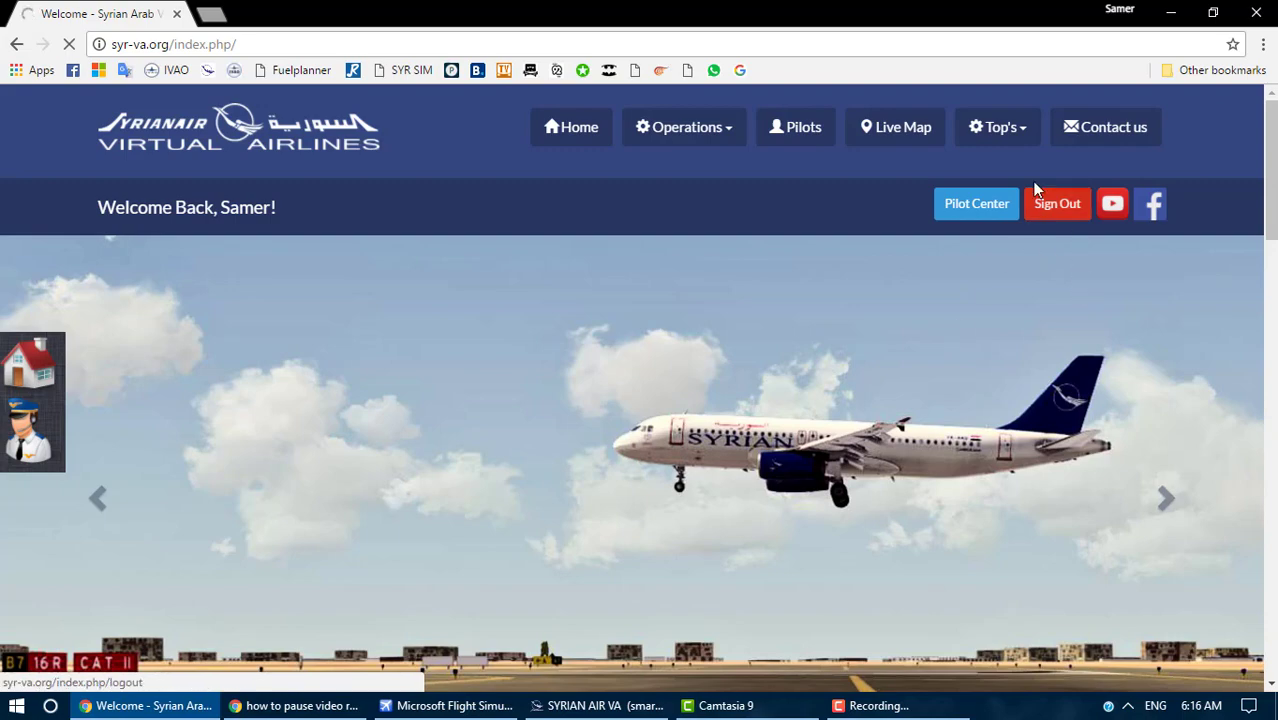
pyautogui.scroll(-4, 611, 240)
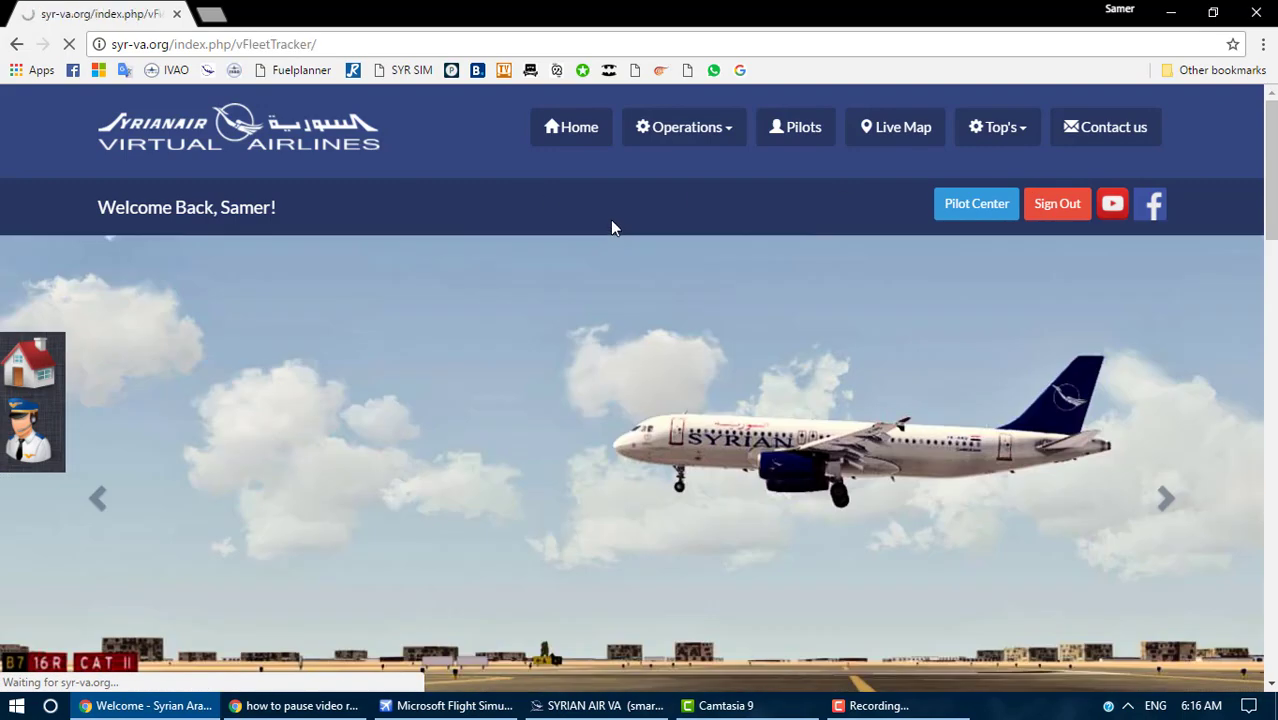
pyautogui.scroll(-4, 1237, 400)
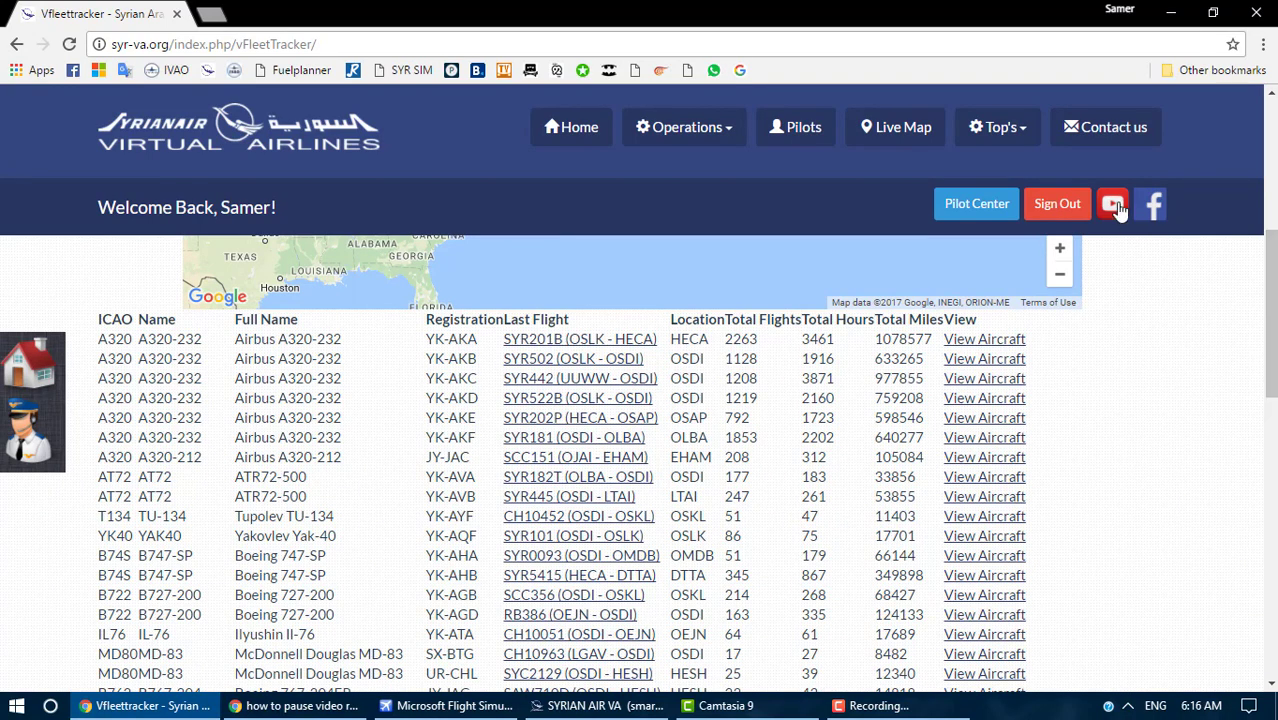
# - Open the Staff Team page from the Operations section
pyautogui.click(726, 132)
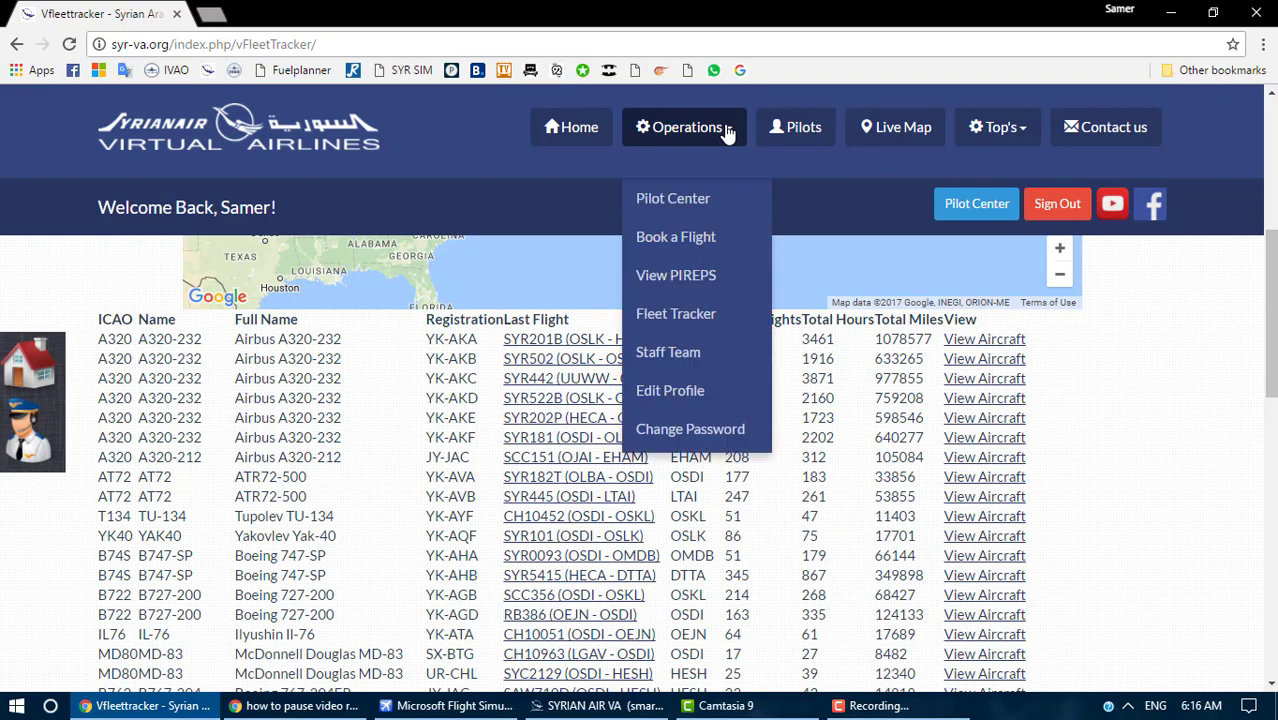
pyautogui.click(686, 357)
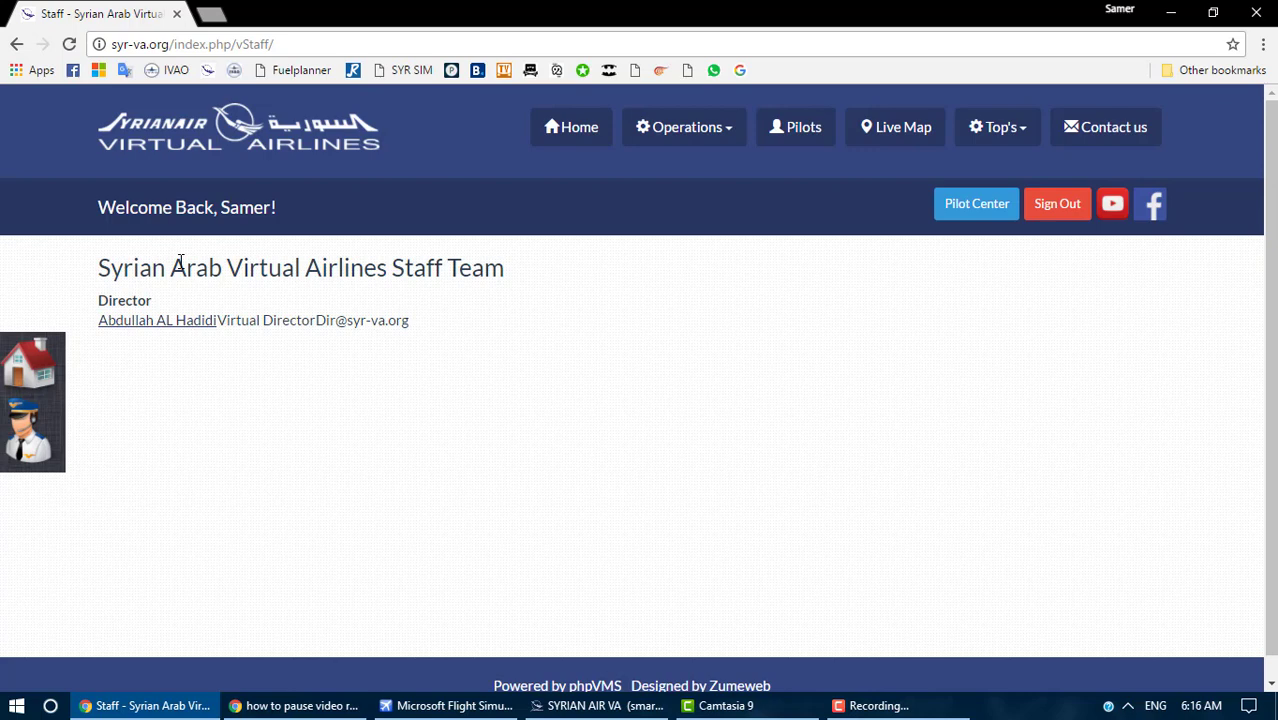
# - Open the Edit Profile page from the Operations section
pyautogui.click(720, 138)
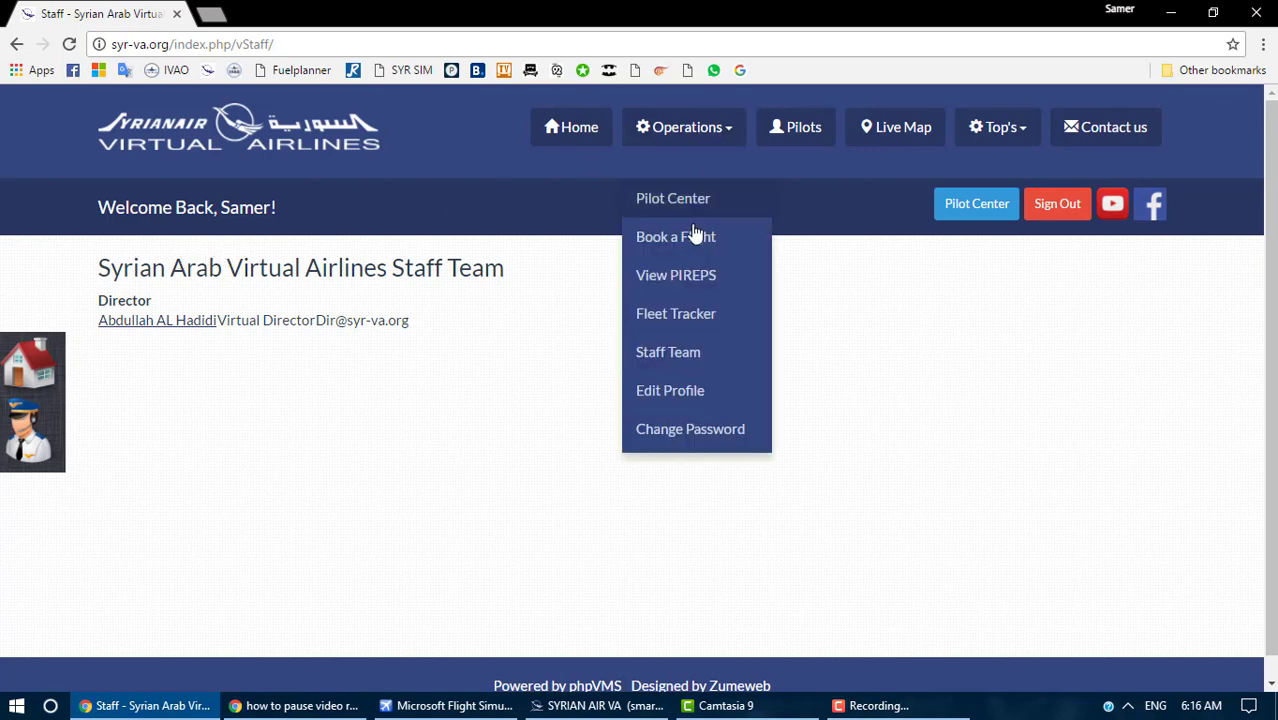
pyautogui.click(688, 392)
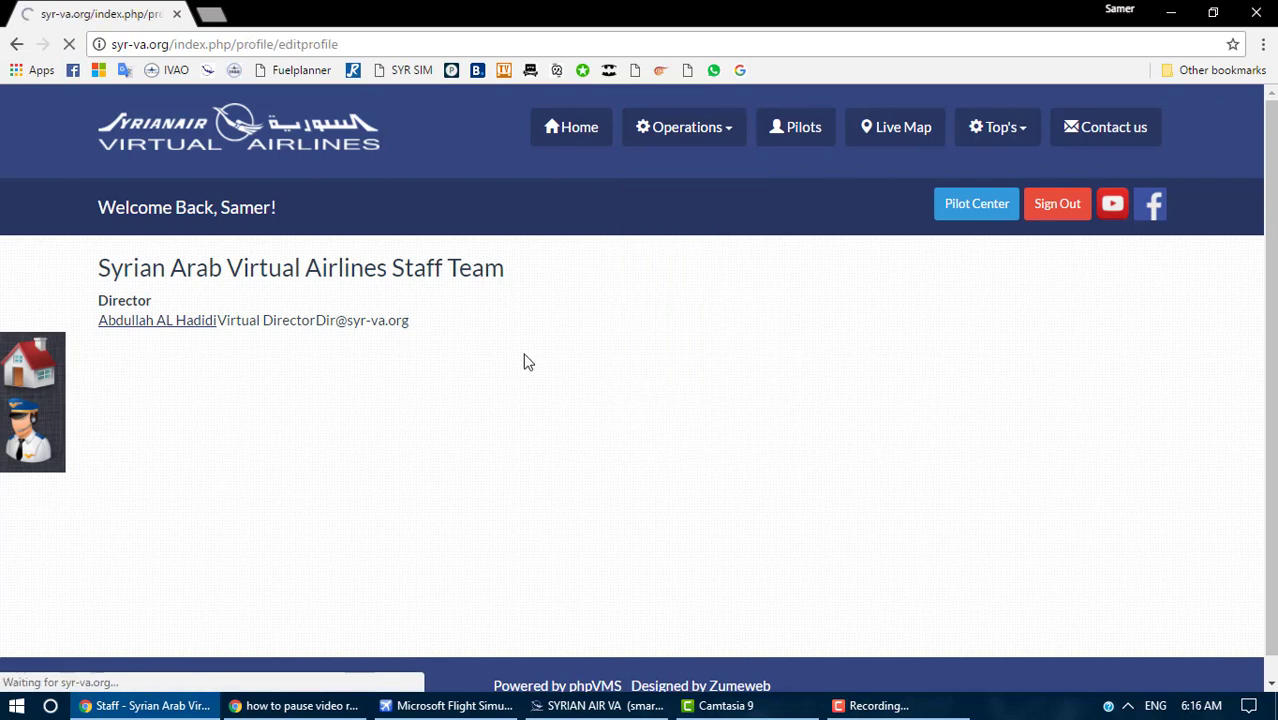
pyautogui.click(720, 132)
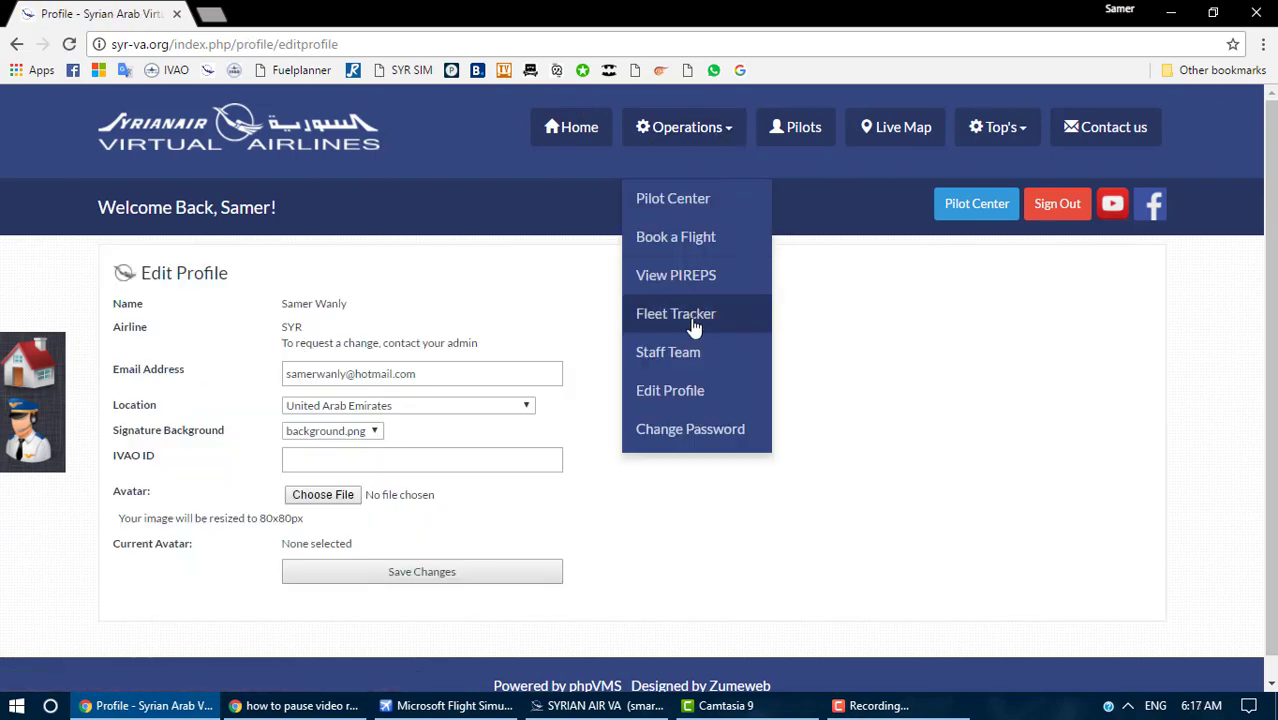
# - Open the Pilots page and examine the Aleppo and Damascus pilot lists with their ranks, flights, hours and IVAO status
pyautogui.click(777, 130)
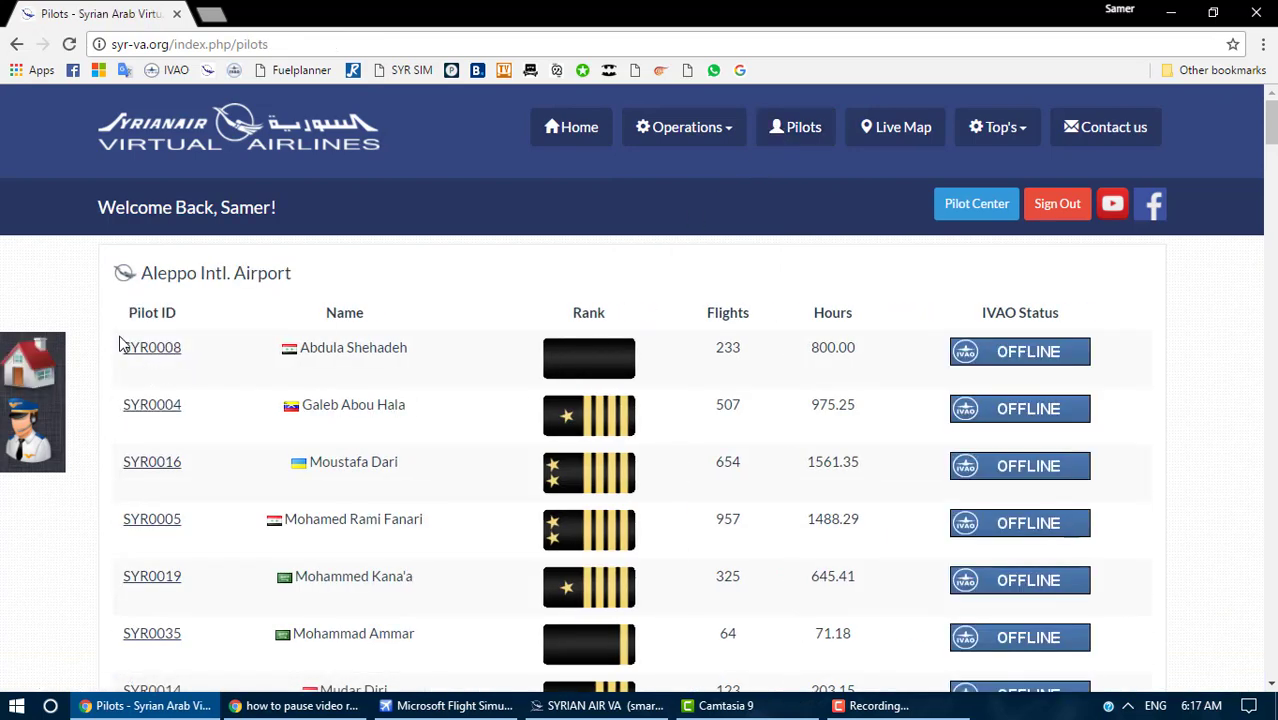
pyautogui.scroll(-3, 100, 360)
pyautogui.scroll(-7, 100, 366)
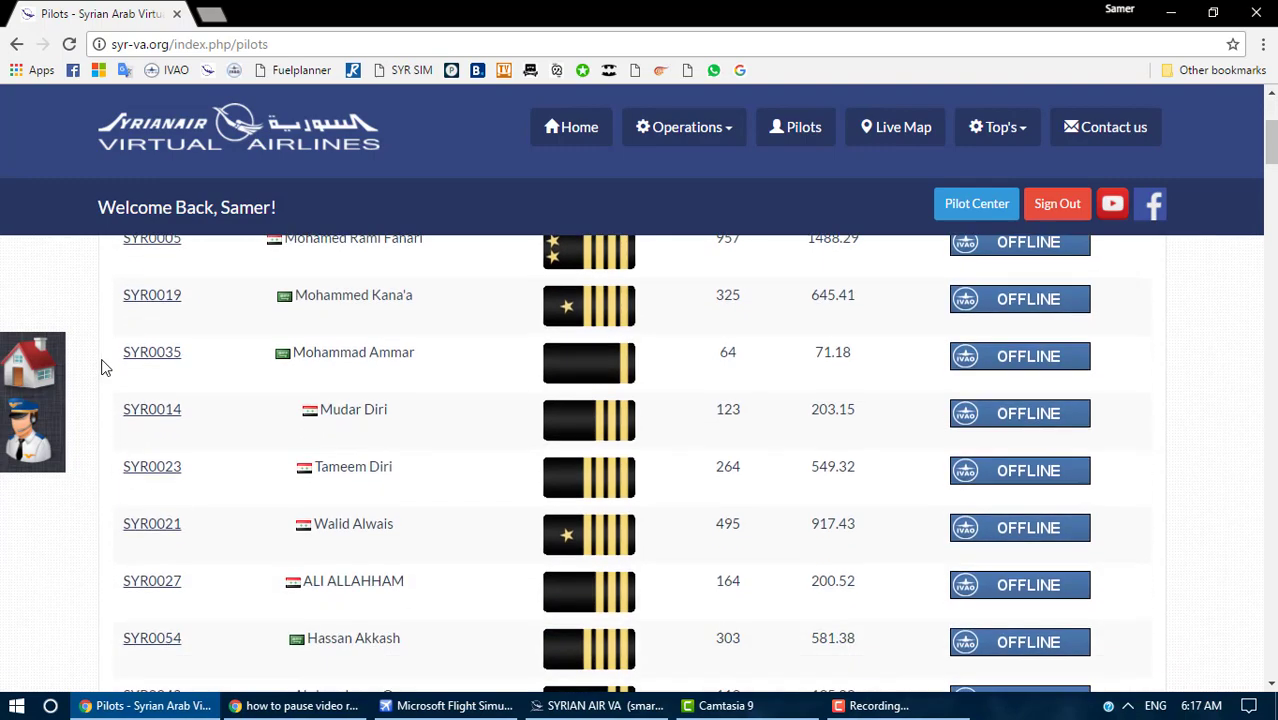
pyautogui.scroll(-3, 103, 371)
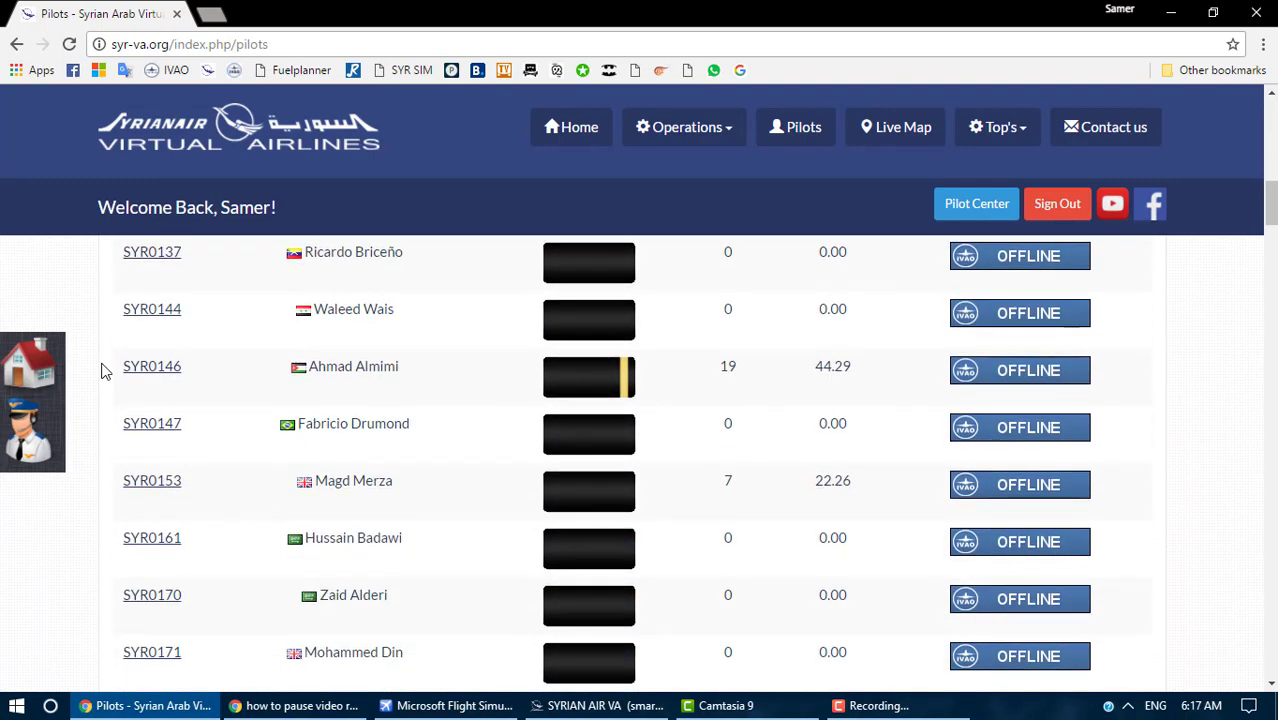
pyautogui.scroll(-5, 103, 371)
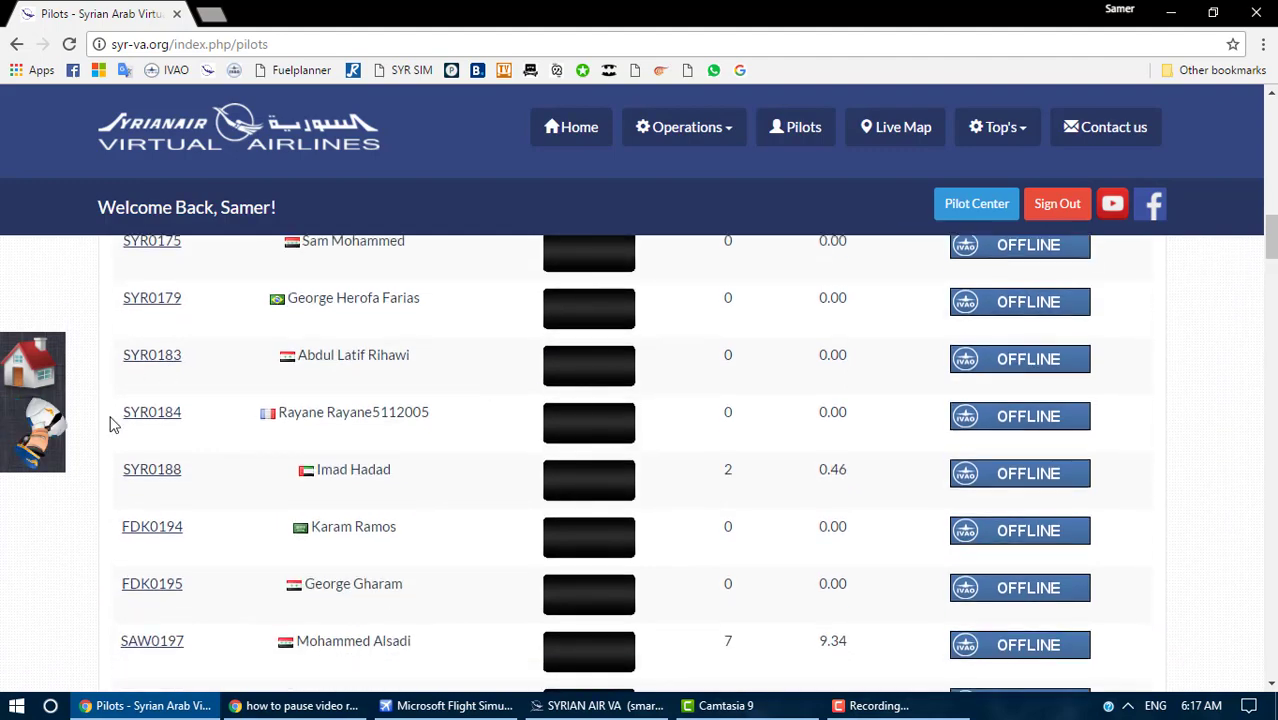
pyautogui.scroll(-4, 205, 508)
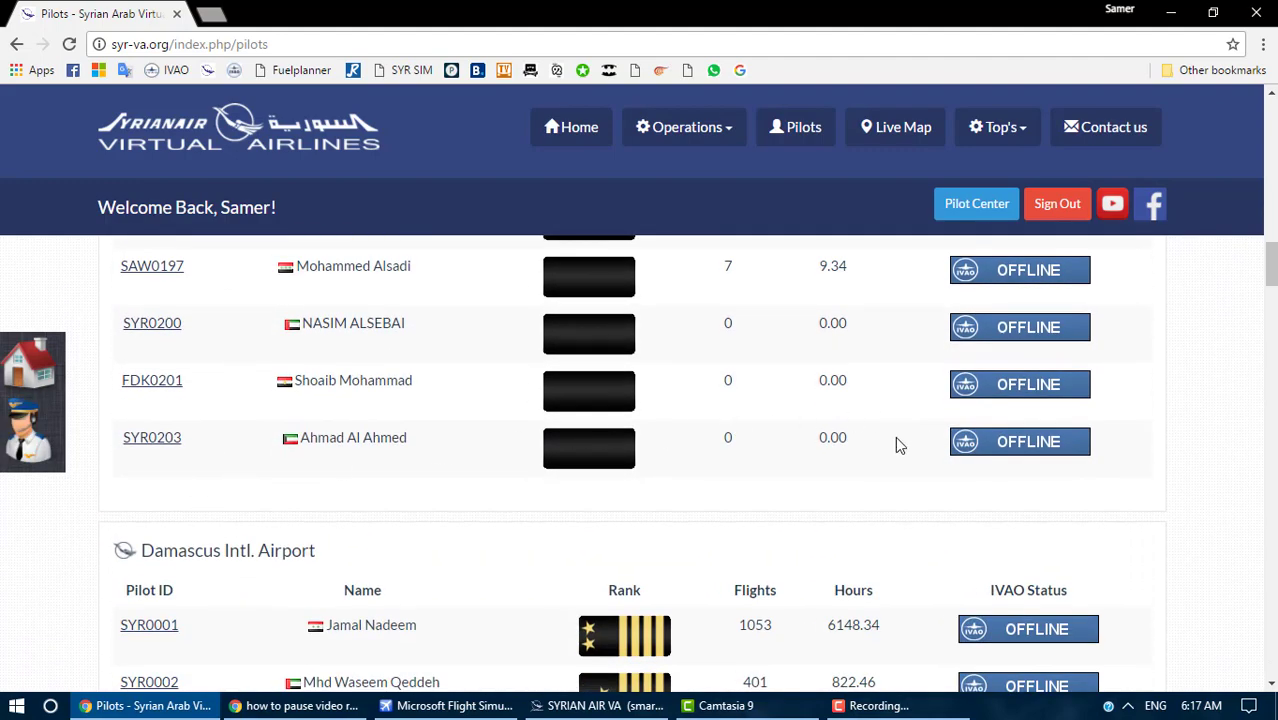
pyautogui.scroll(15, 408, 463)
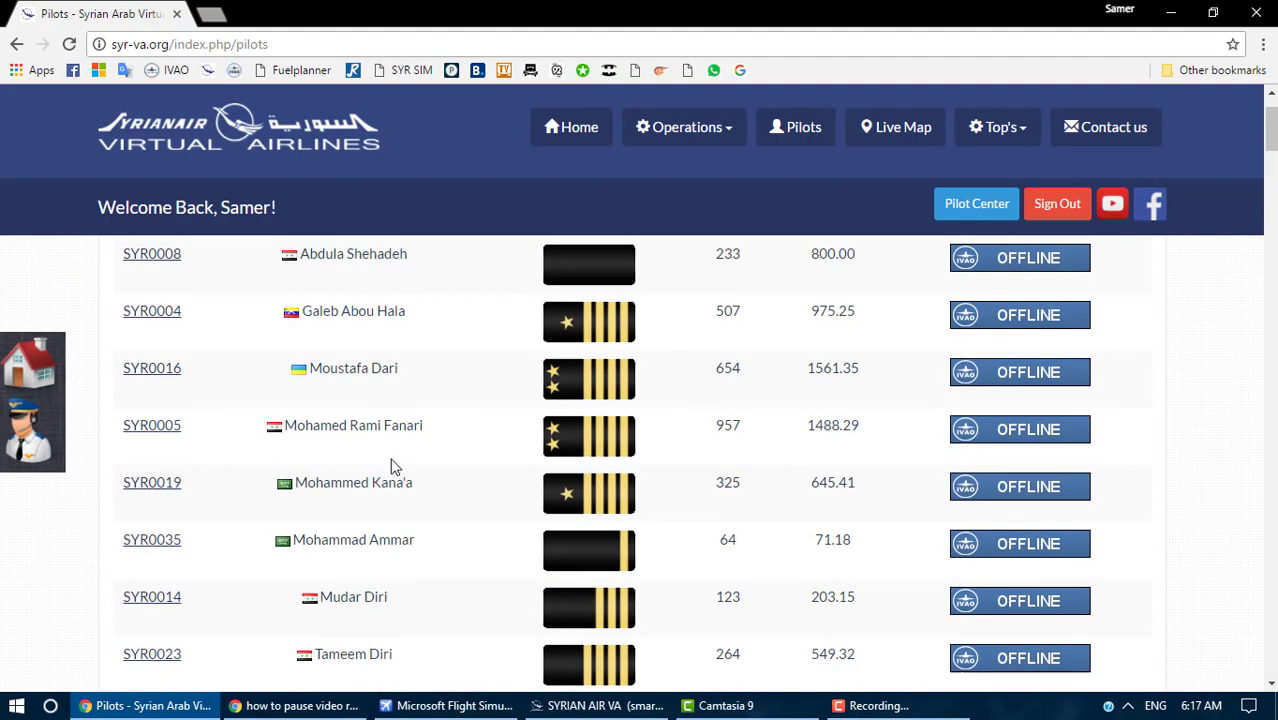
pyautogui.scroll(-18, 195, 470)
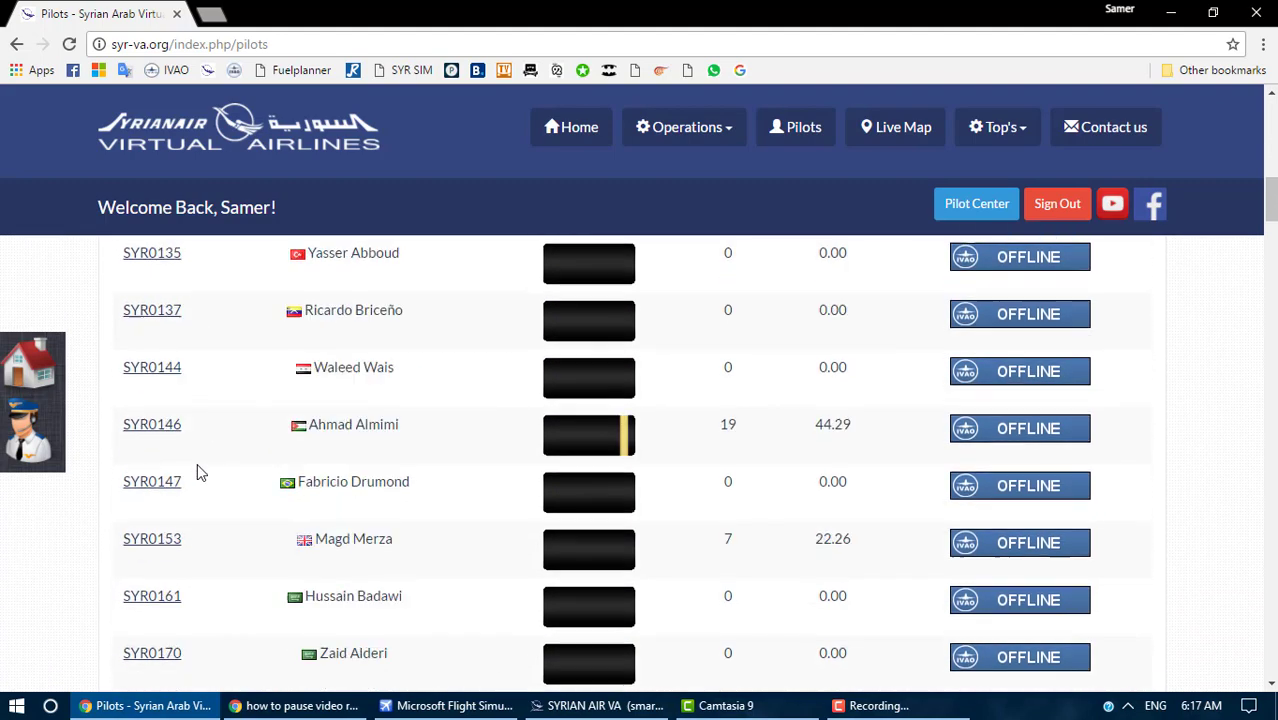
pyautogui.scroll(2, 195, 455)
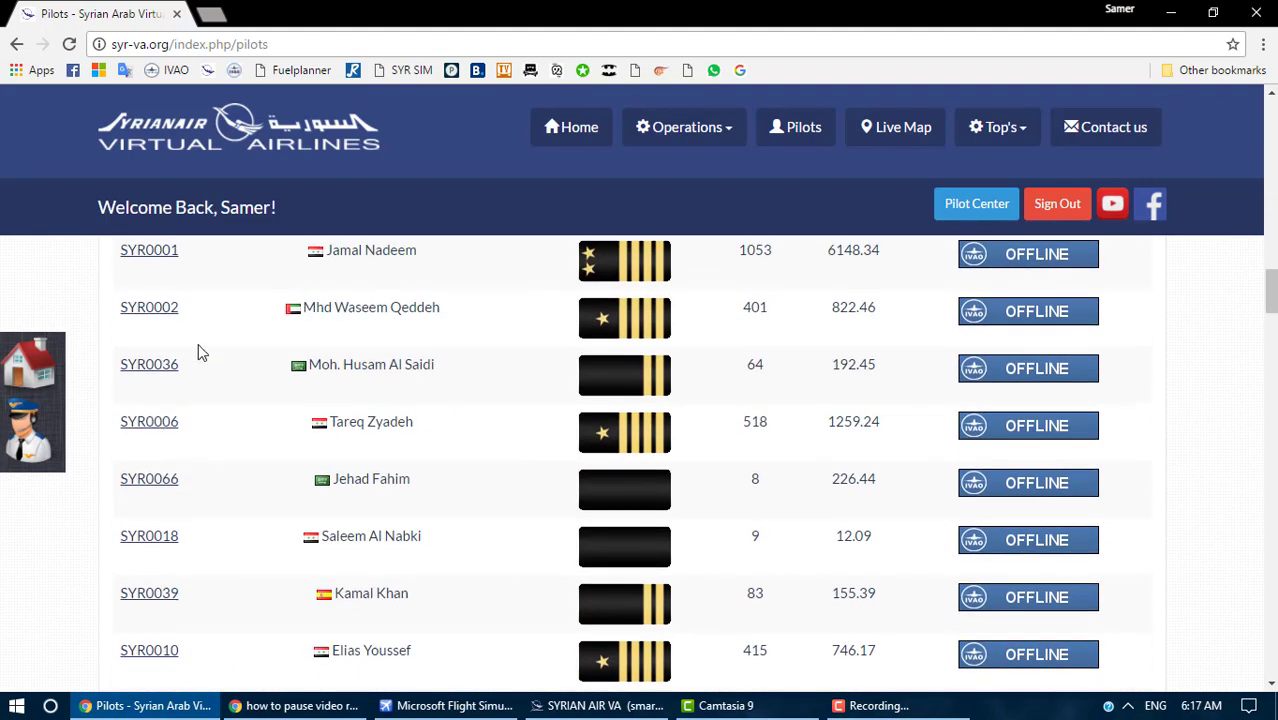
pyautogui.scroll(-4, 180, 390)
pyautogui.scroll(-8, 168, 411)
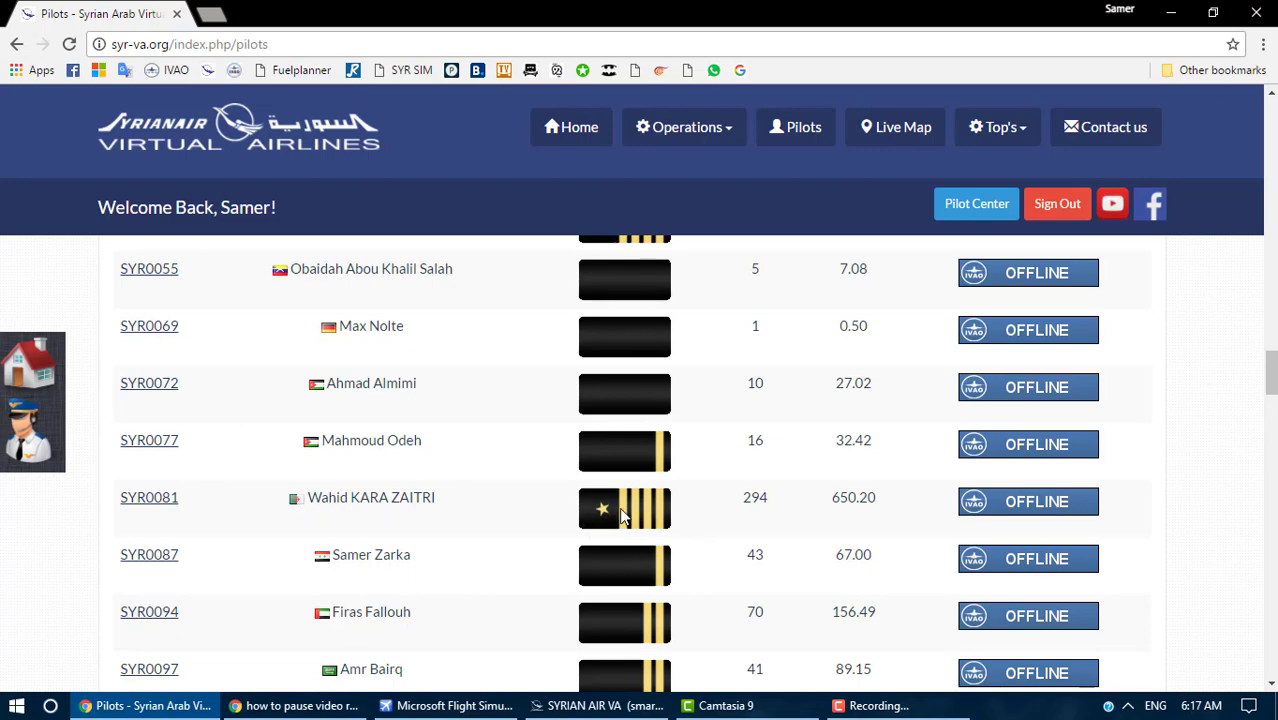
pyautogui.scroll(-15, 710, 522)
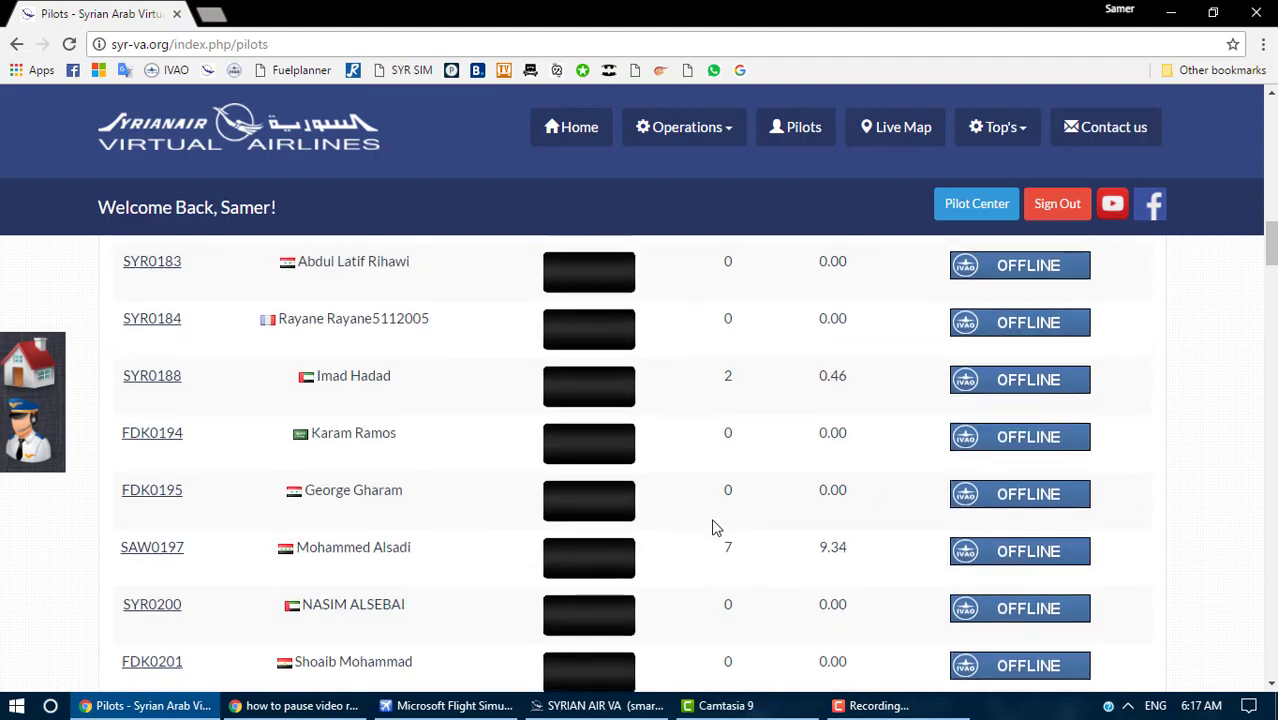
pyautogui.scroll(12, 712, 527)
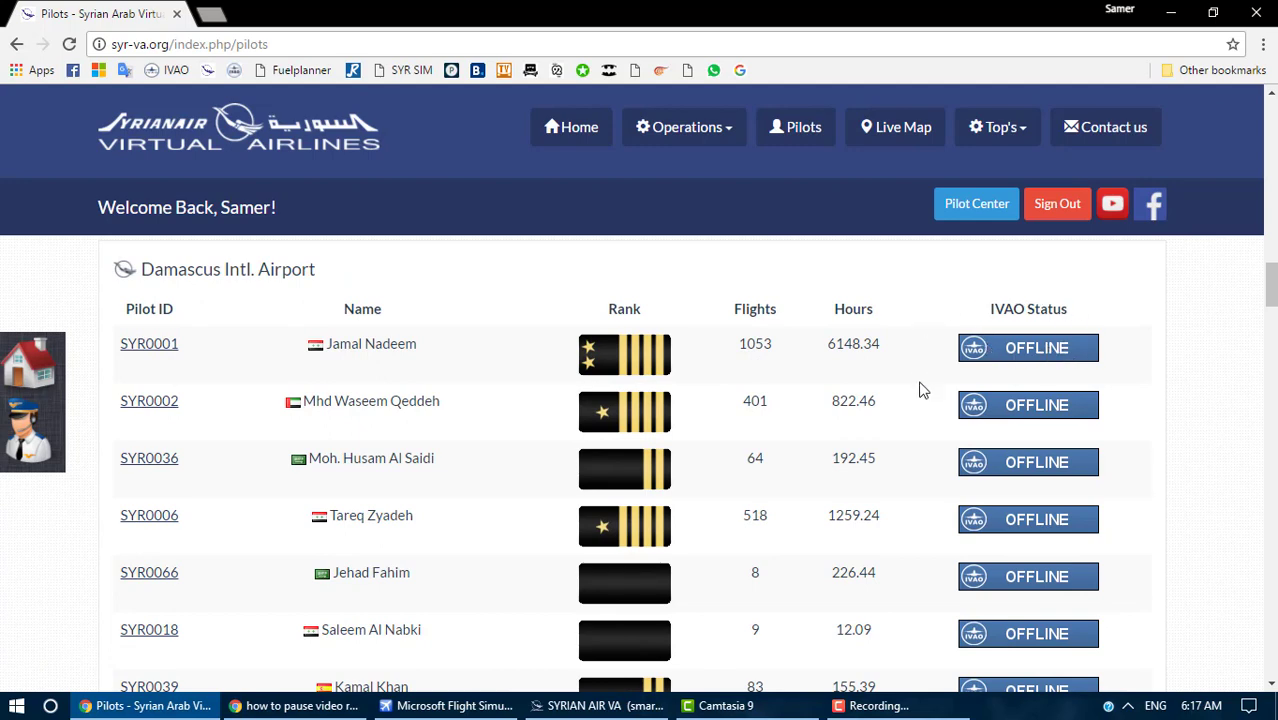
pyautogui.scroll(-5, 745, 448)
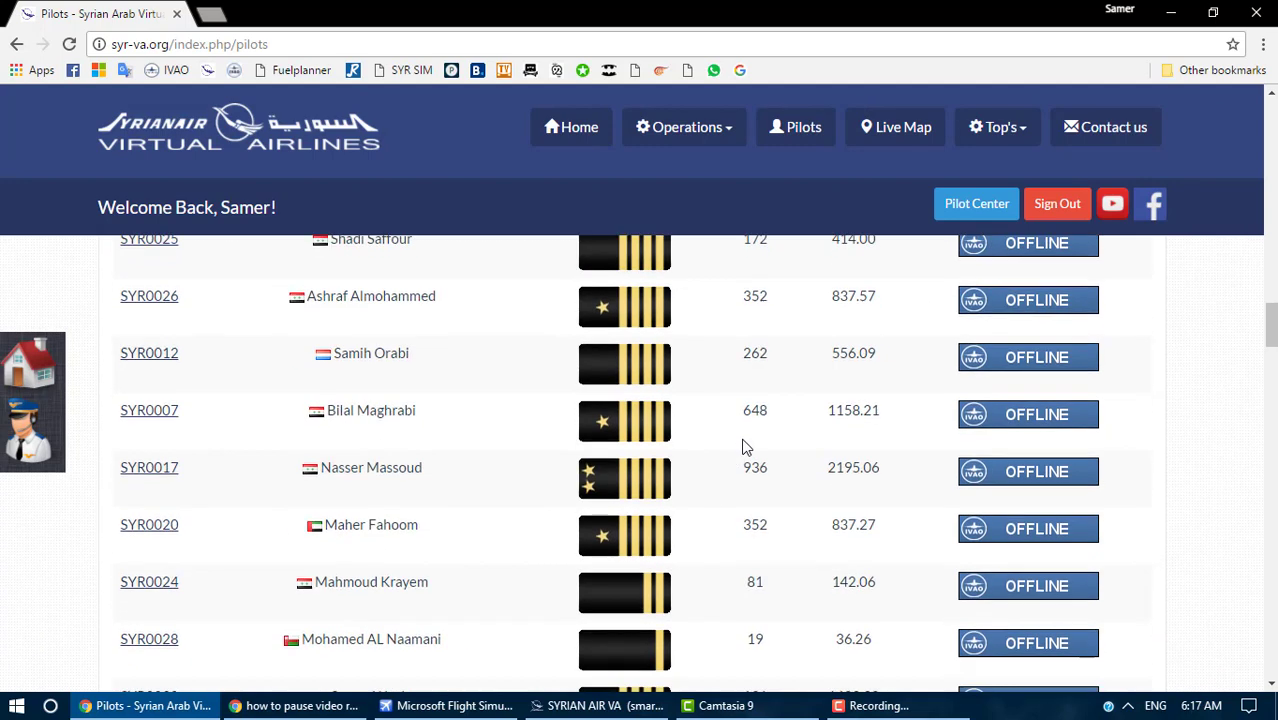
# - Open the Live Map and view the wider region around Syria
pyautogui.click(727, 134)
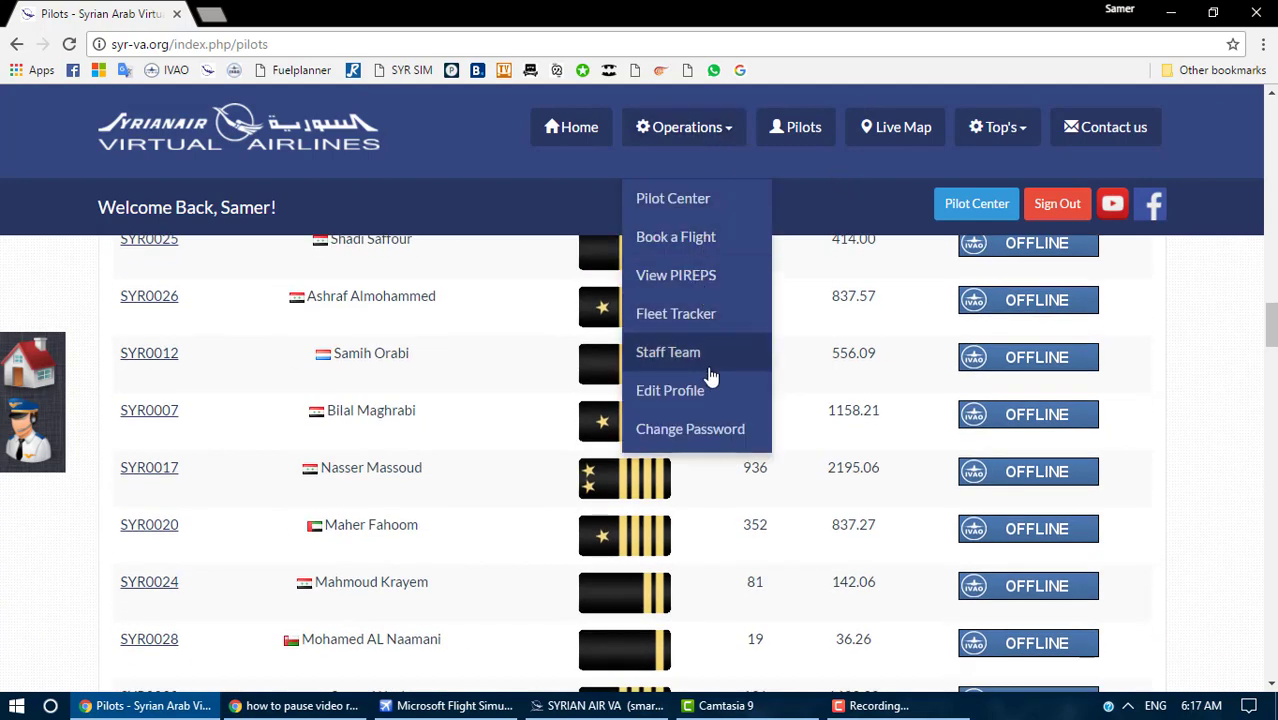
pyautogui.click(905, 130)
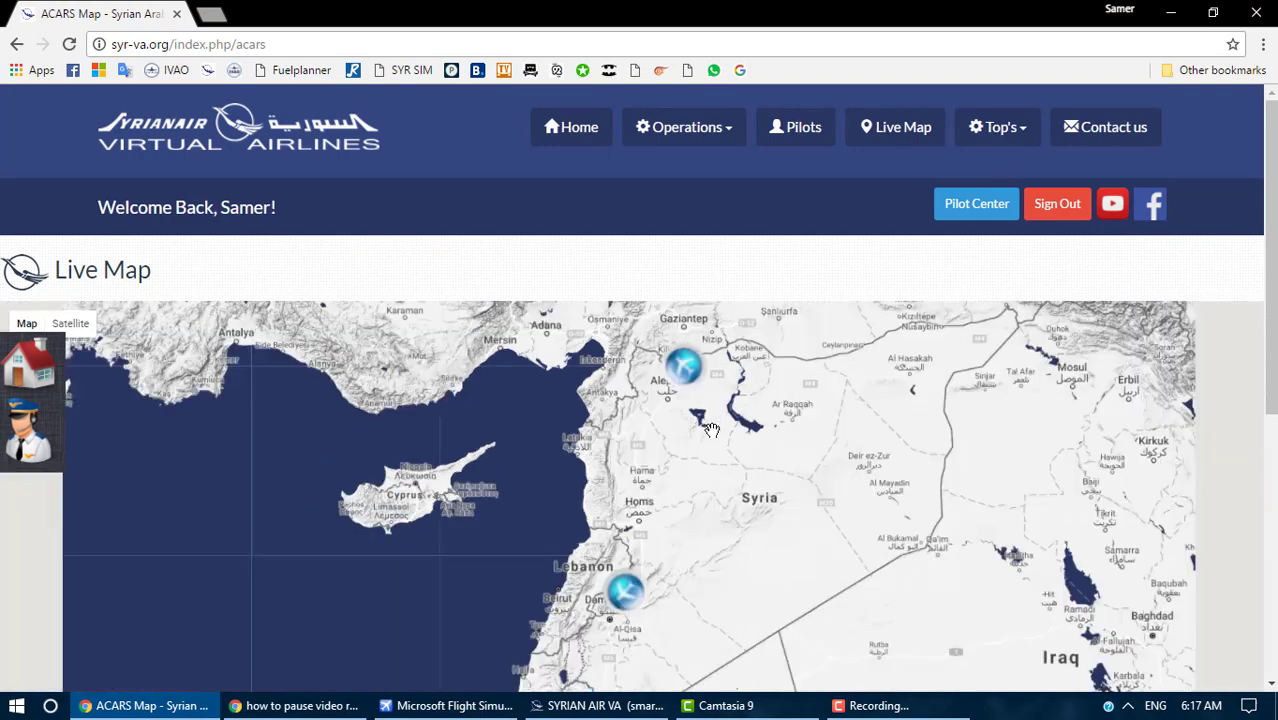
pyautogui.scroll(-1, 721, 453)
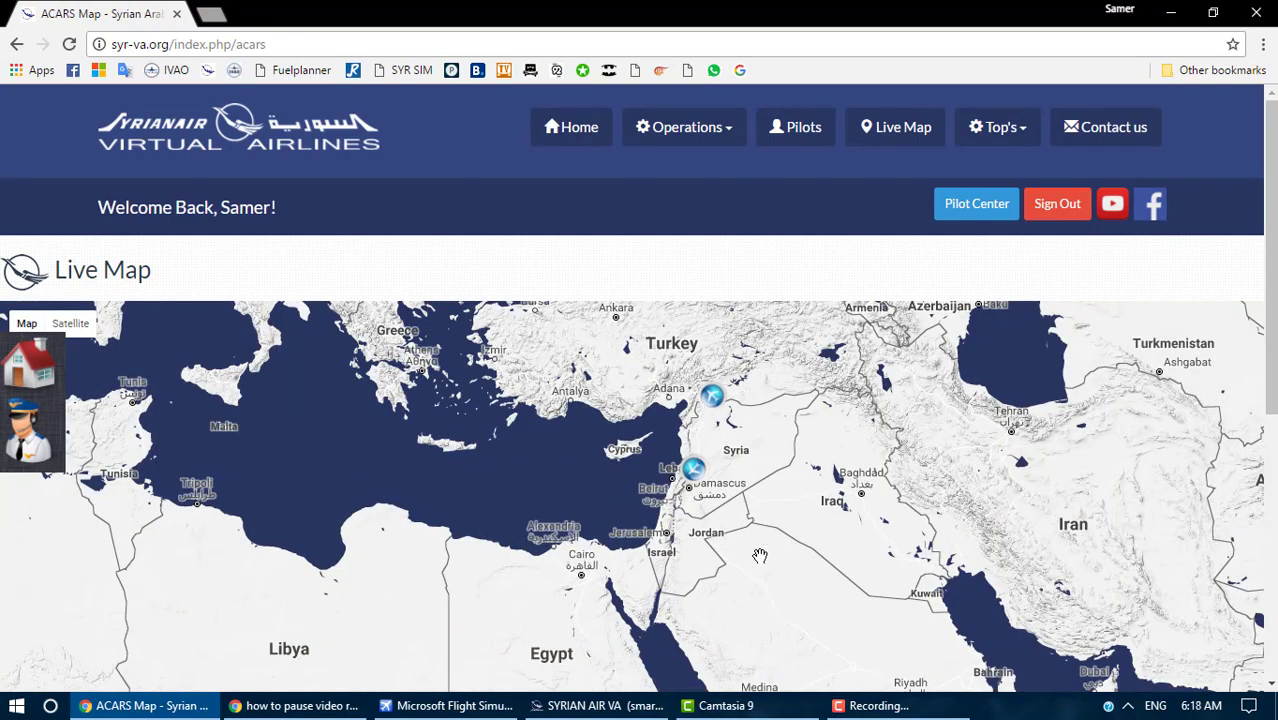
# - Open the Top 10 Landings list
pyautogui.click(1024, 137)
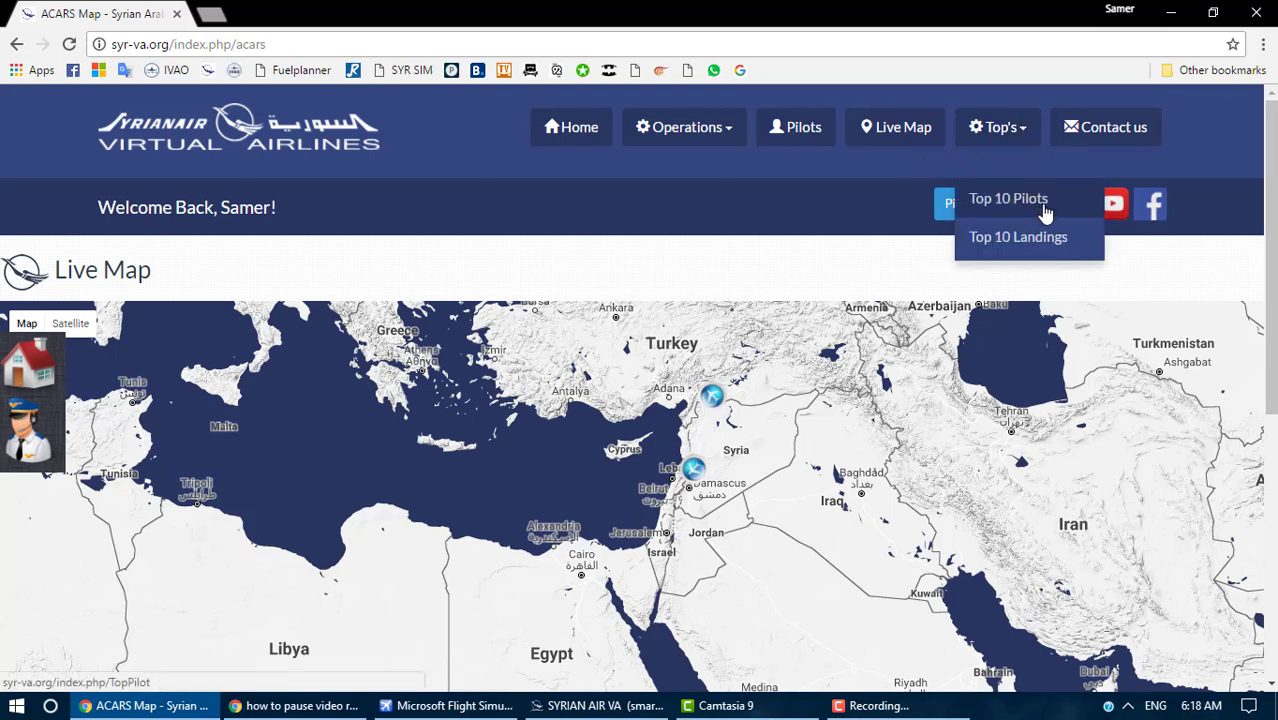
pyautogui.click(1034, 240)
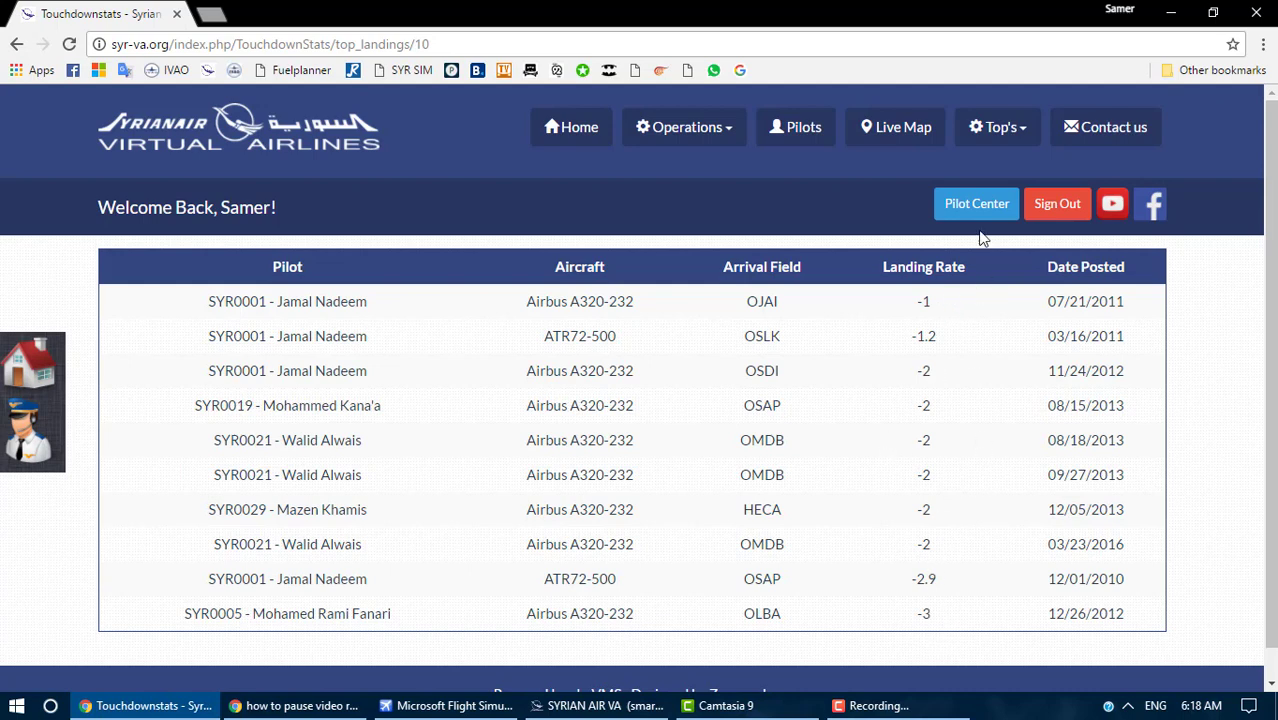
# - Open the Top 10 Pilots page and examine the all-time, current month and historical monthly statistics
pyautogui.click(1019, 145)
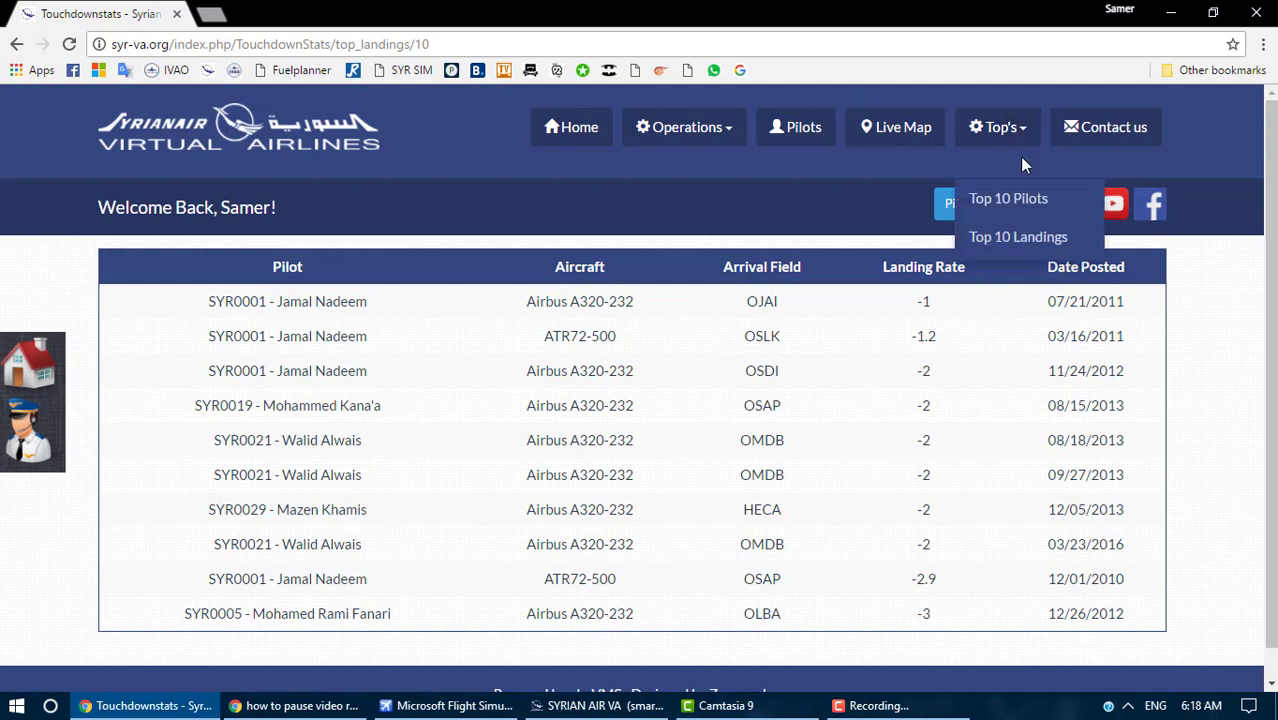
pyautogui.click(1004, 218)
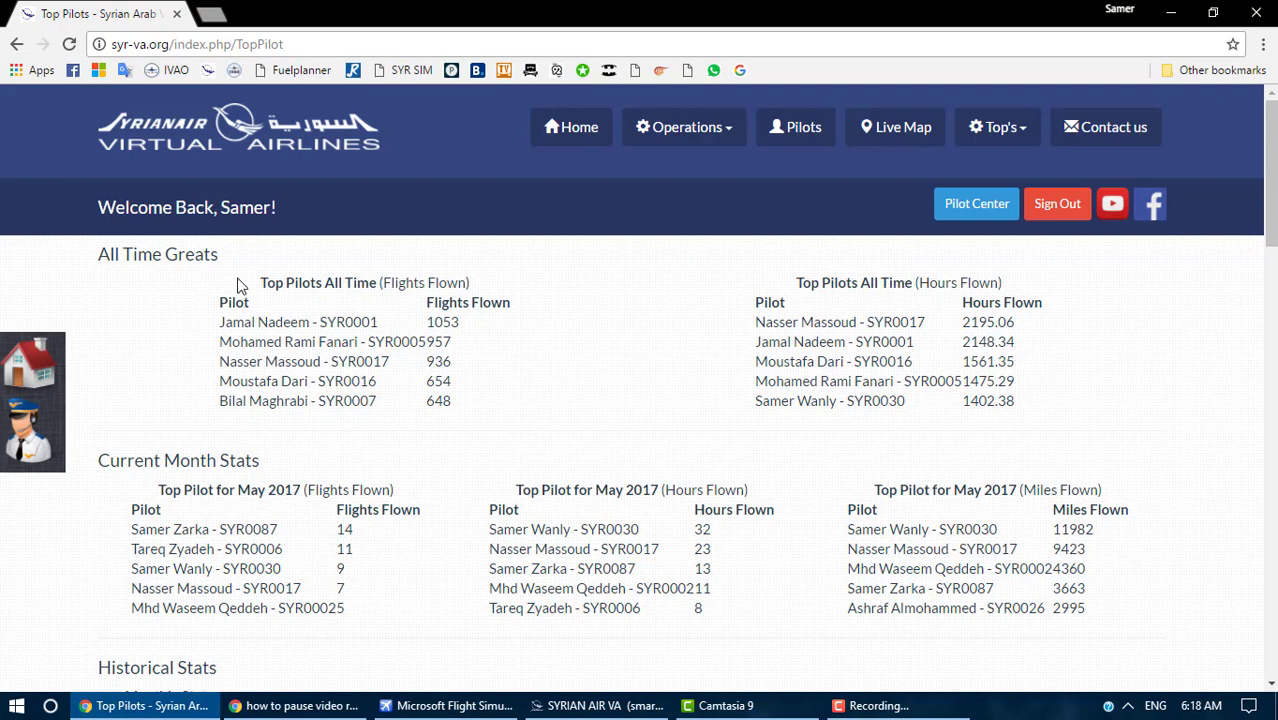
pyautogui.scroll(-1, 400, 448)
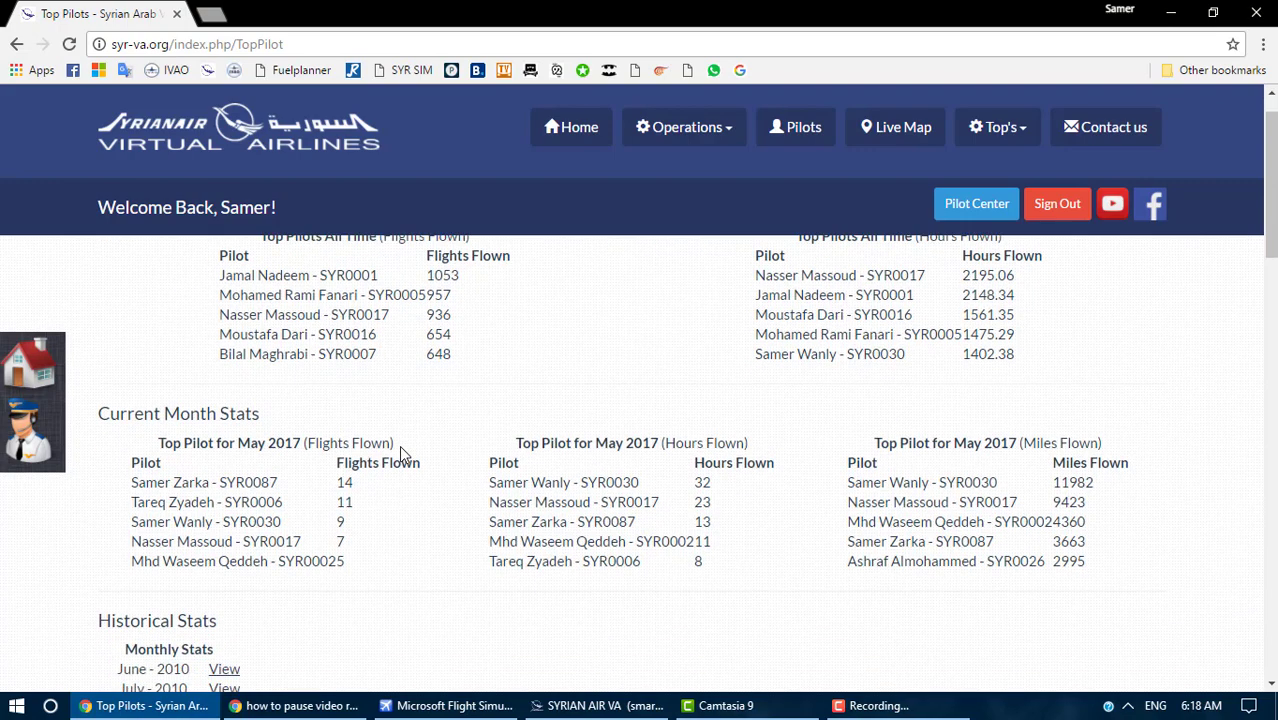
pyautogui.scroll(-1, 399, 452)
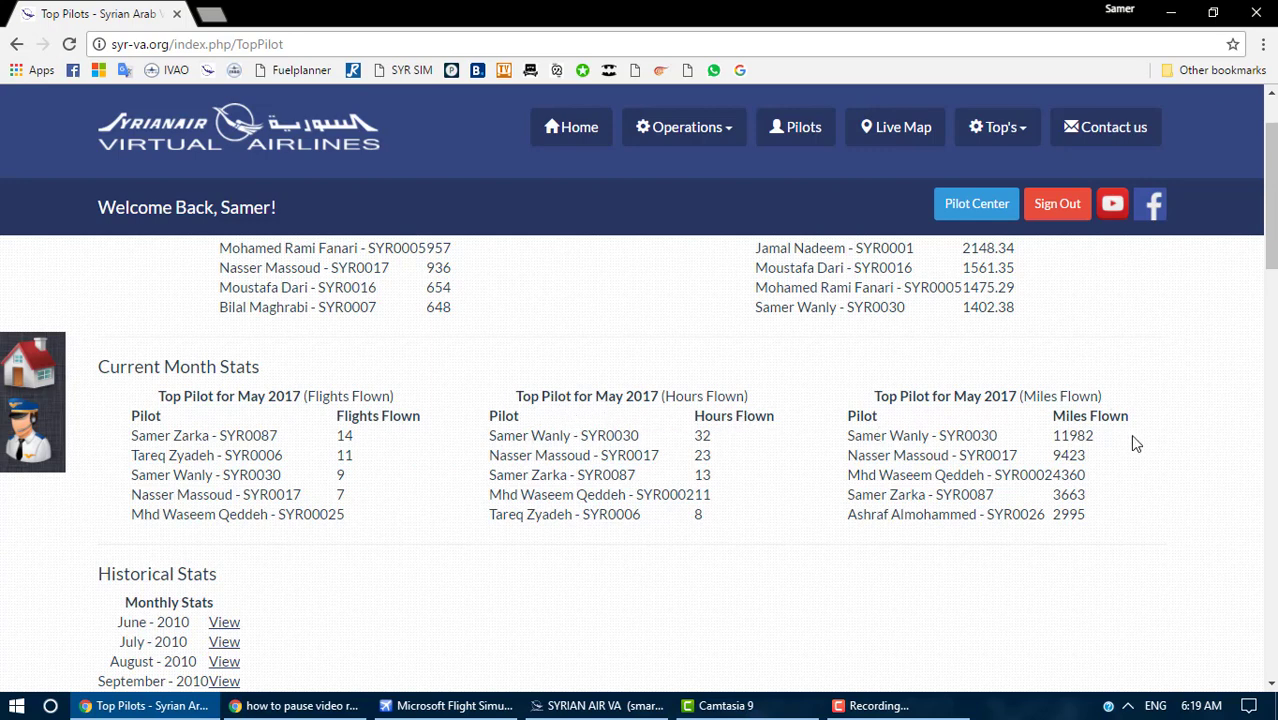
pyautogui.scroll(-2, 600, 455)
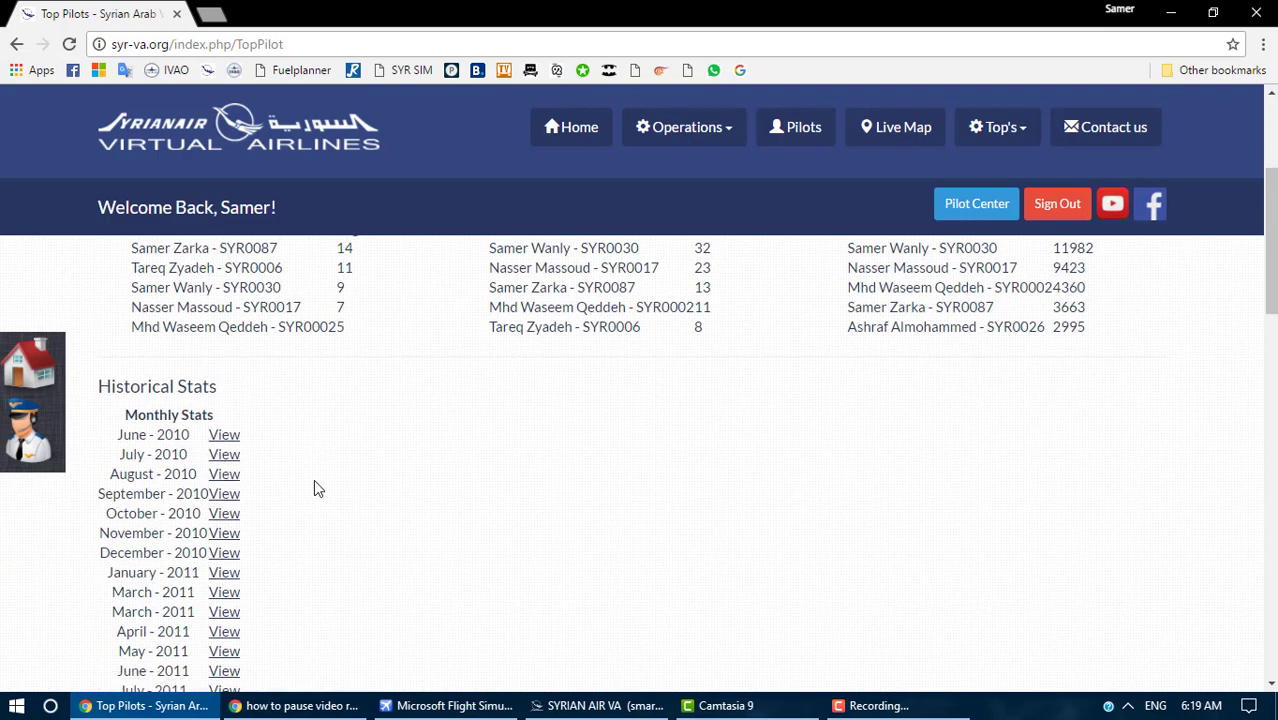
pyautogui.scroll(-2, 308, 474)
pyautogui.scroll(-10, 305, 480)
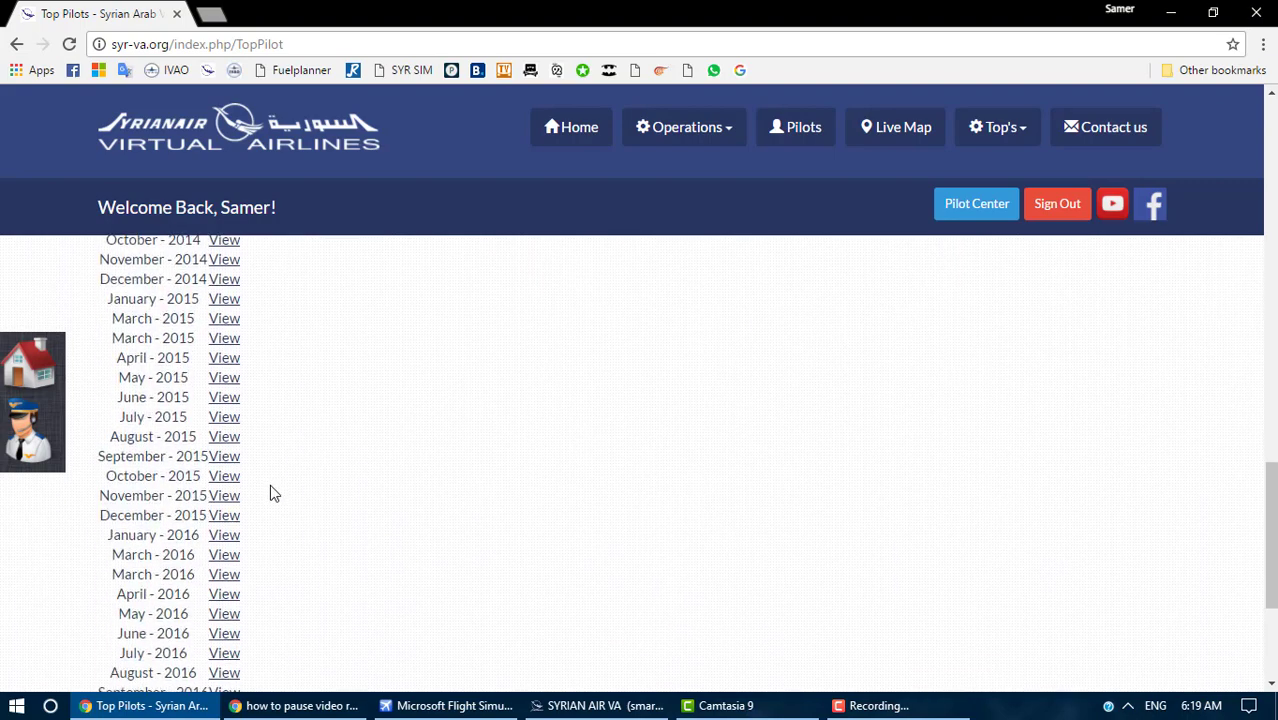
pyautogui.scroll(-3, 274, 551)
pyautogui.scroll(18, 284, 548)
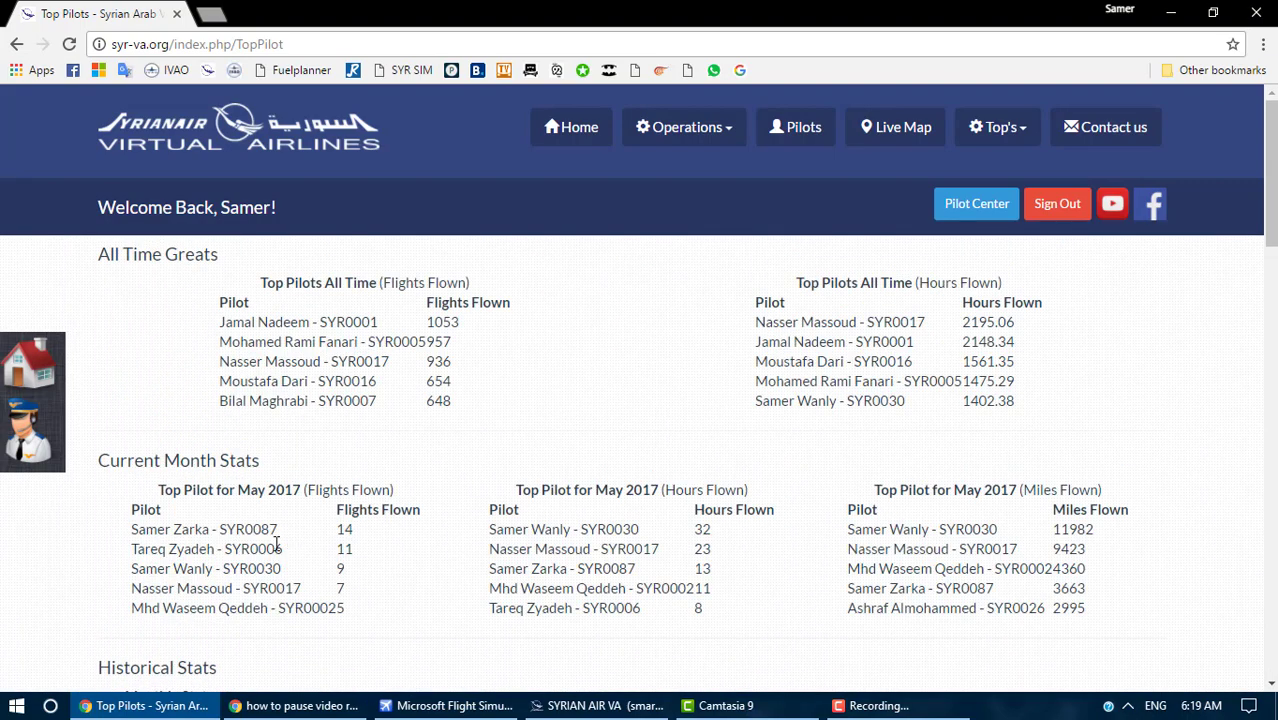
pyautogui.scroll(-3, 278, 545)
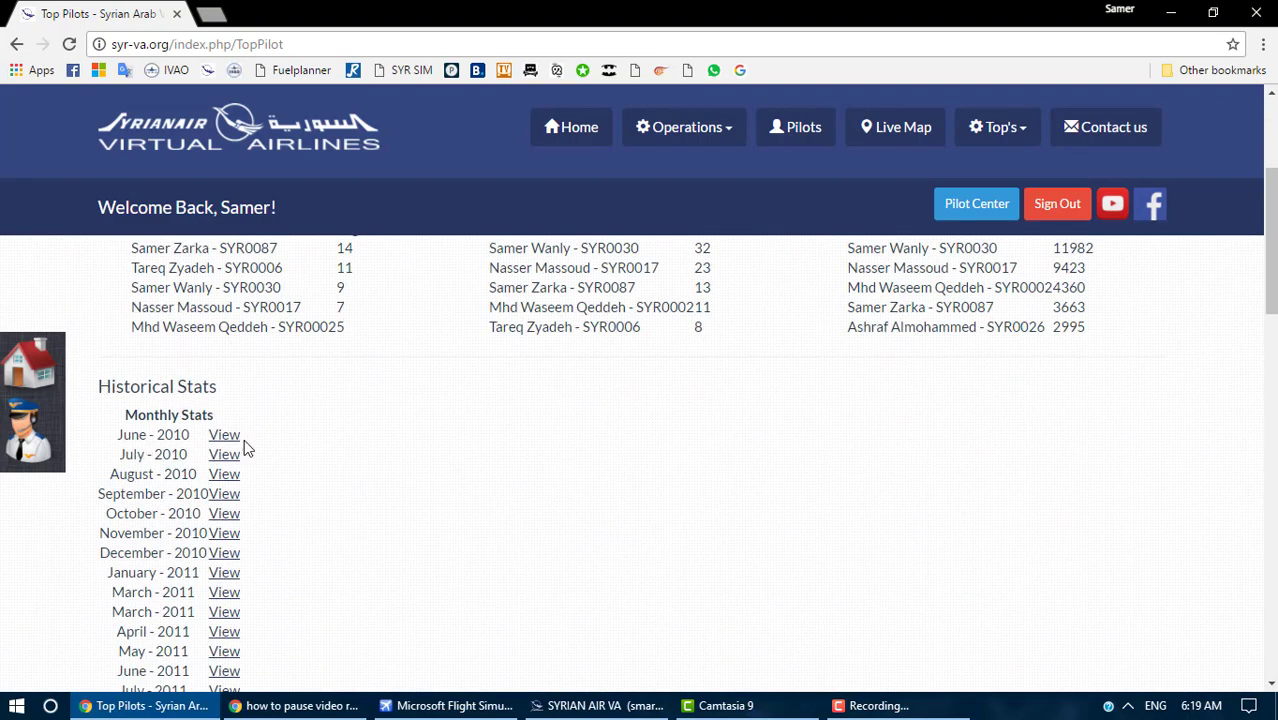
pyautogui.scroll(3, 445, 469)
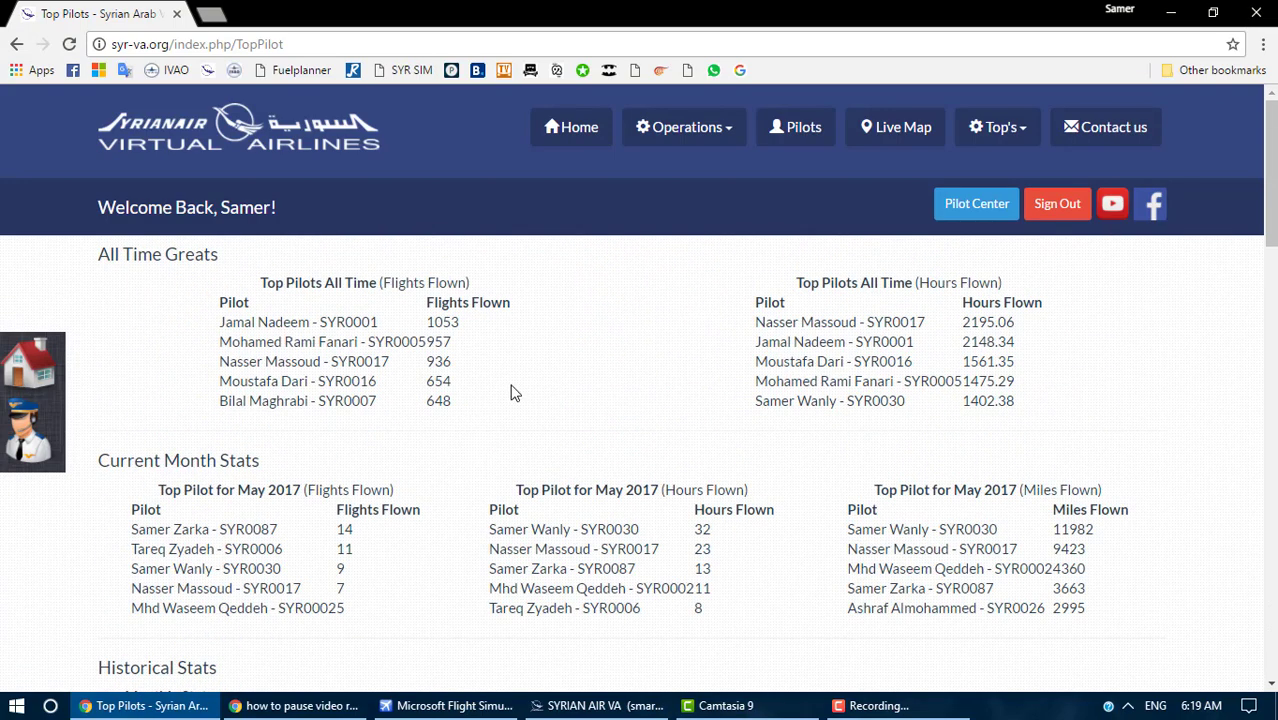
# - Open the Contact us form and activate its Subject field
pyautogui.click(1117, 134)
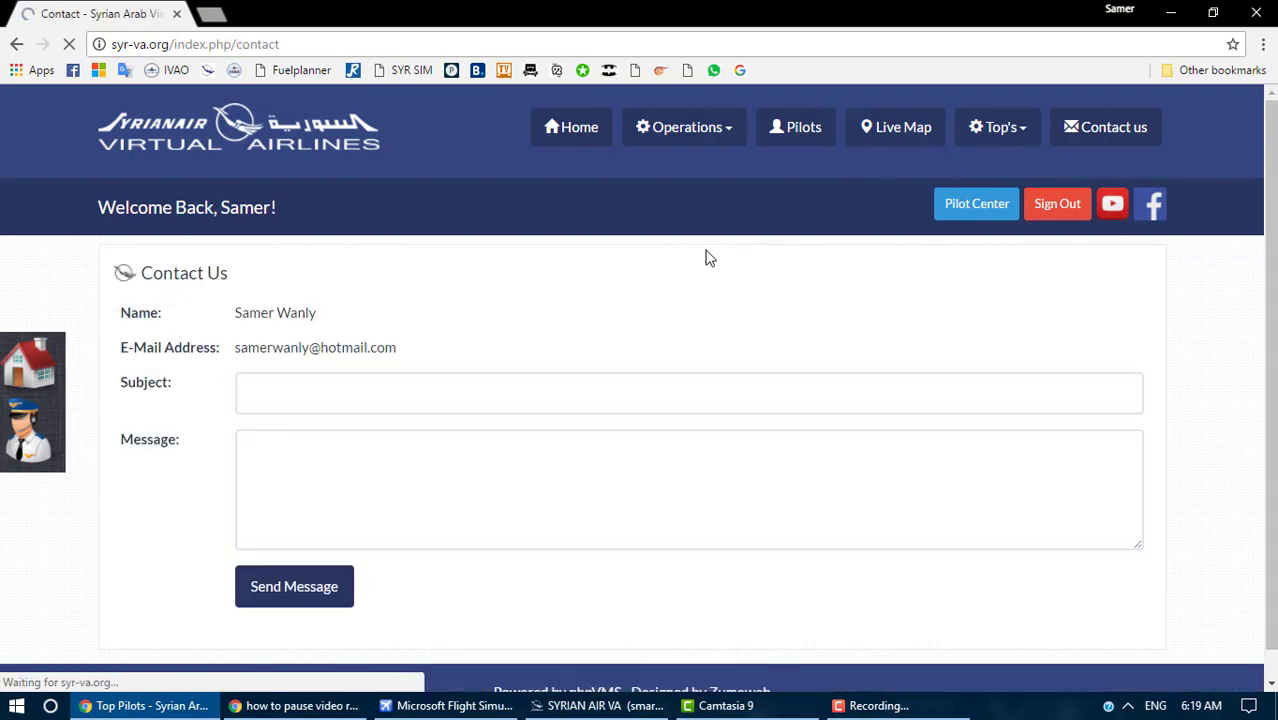
pyautogui.click(266, 395)
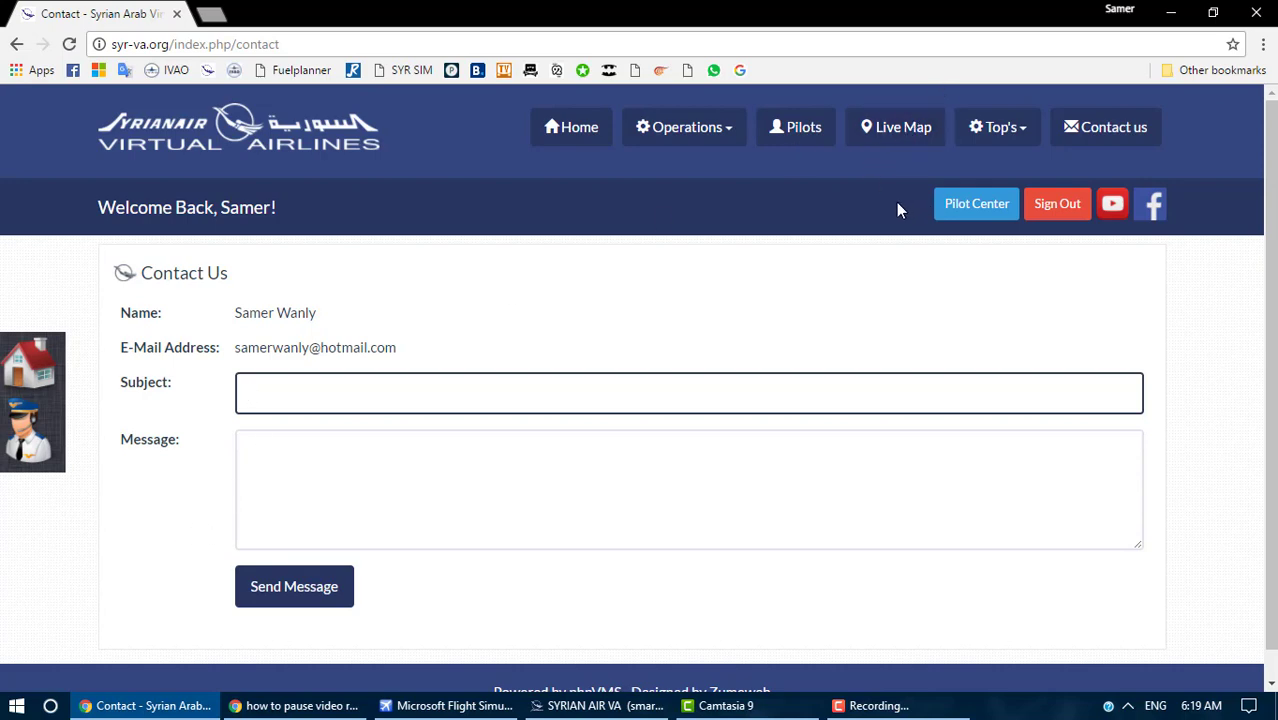
# - Return to the Pilot Center and look over the routes map, pilot information and links
pyautogui.click(990, 207)
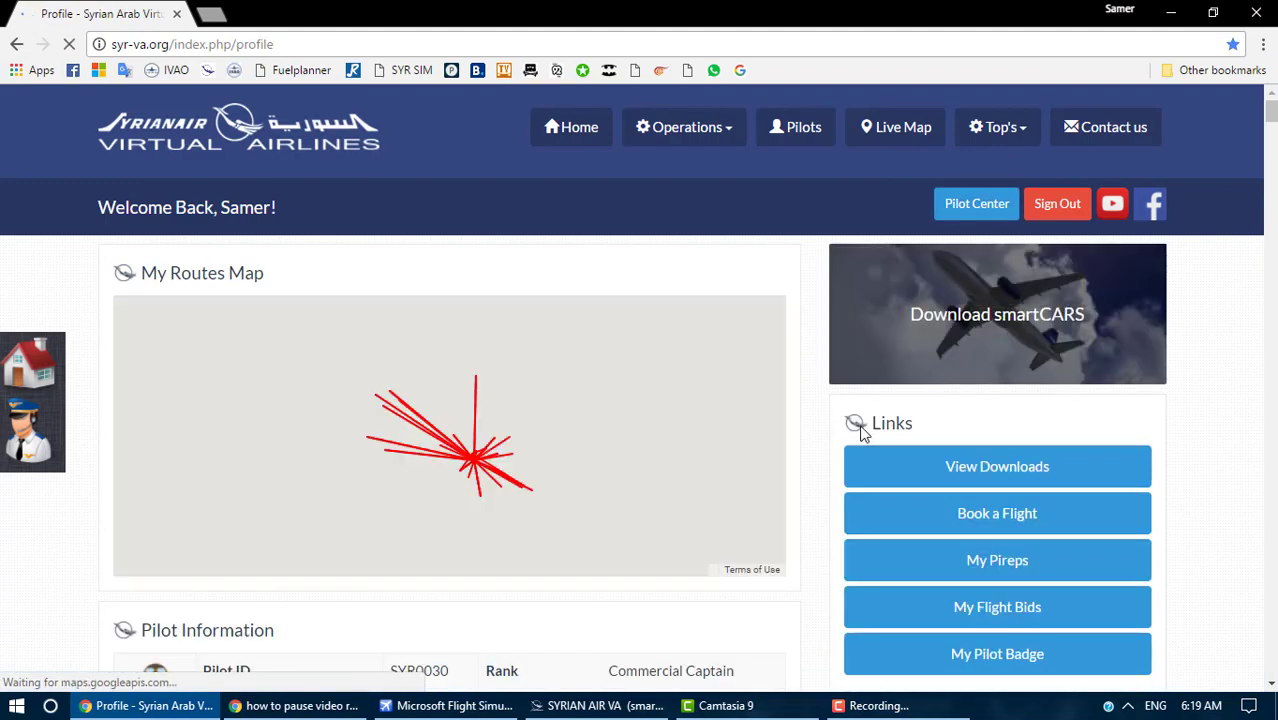
pyautogui.scroll(-2, 815, 510)
pyautogui.scroll(-2, 813, 511)
pyautogui.scroll(4, 807, 513)
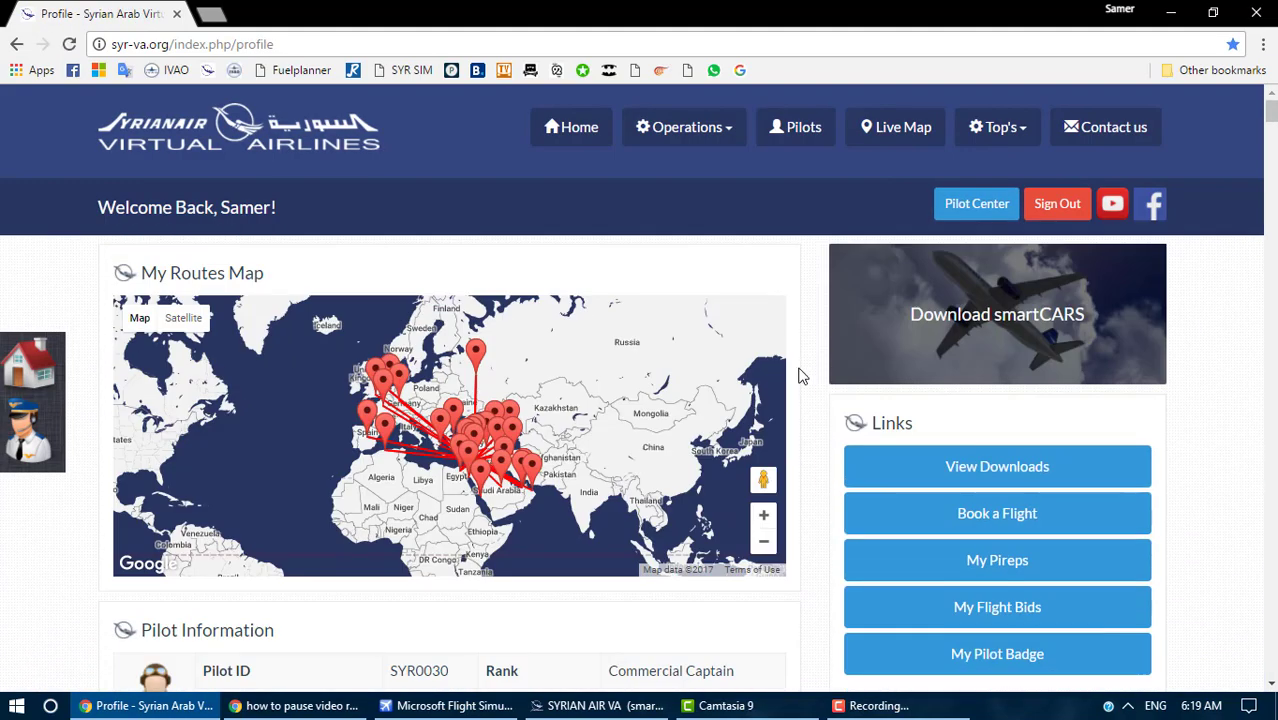
# - Minimize the browser, refresh the desktop and switch to the SYRIAN AIR VA smartCARS window
pyautogui.click(1172, 12)
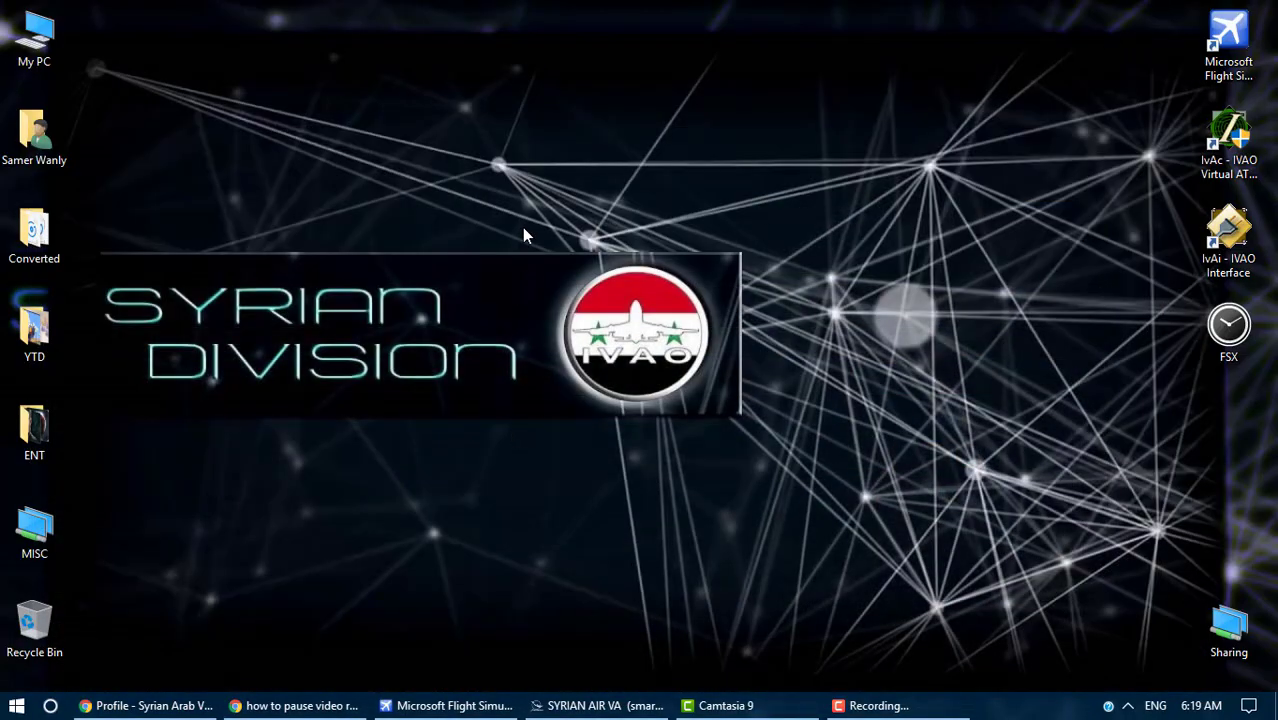
pyautogui.rightClick(522, 228)
pyautogui.click(562, 284)
pyautogui.click(552, 706)
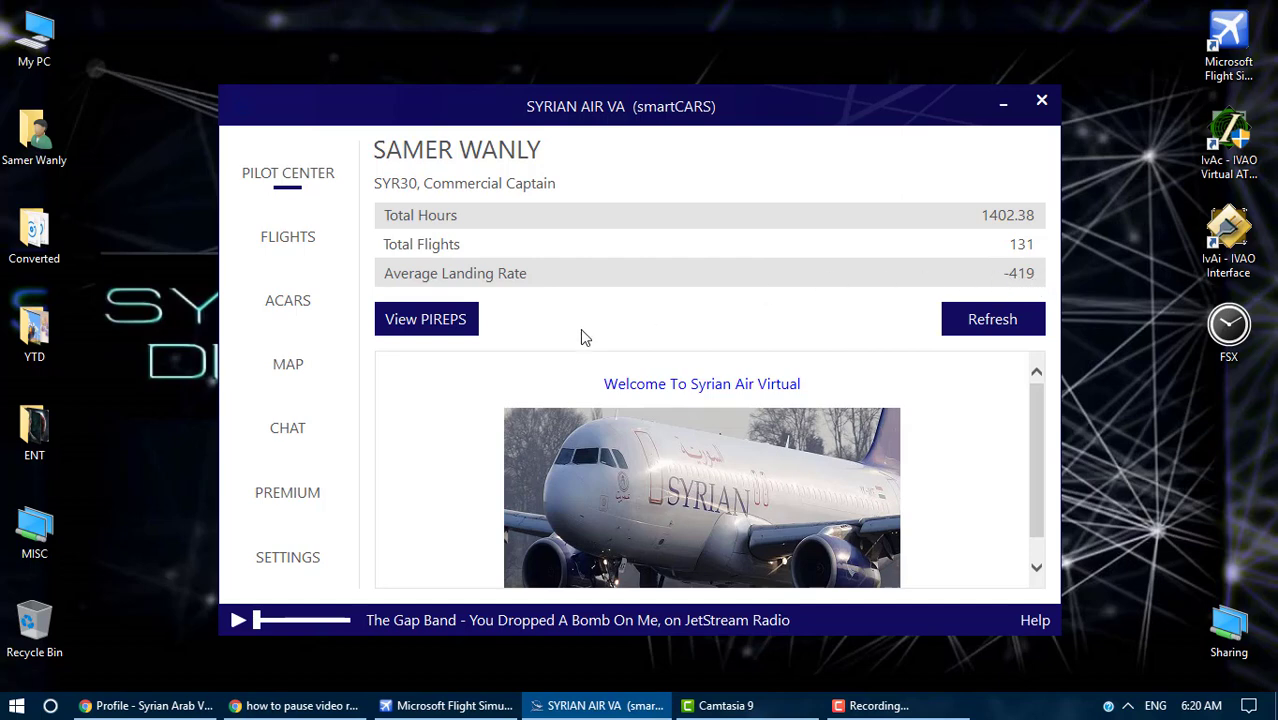
# - Look over the smartCARS Pilot Center page, then view the Flights and Map pages
pyautogui.scroll(-1, 439, 374)
pyautogui.scroll(1, 433, 381)
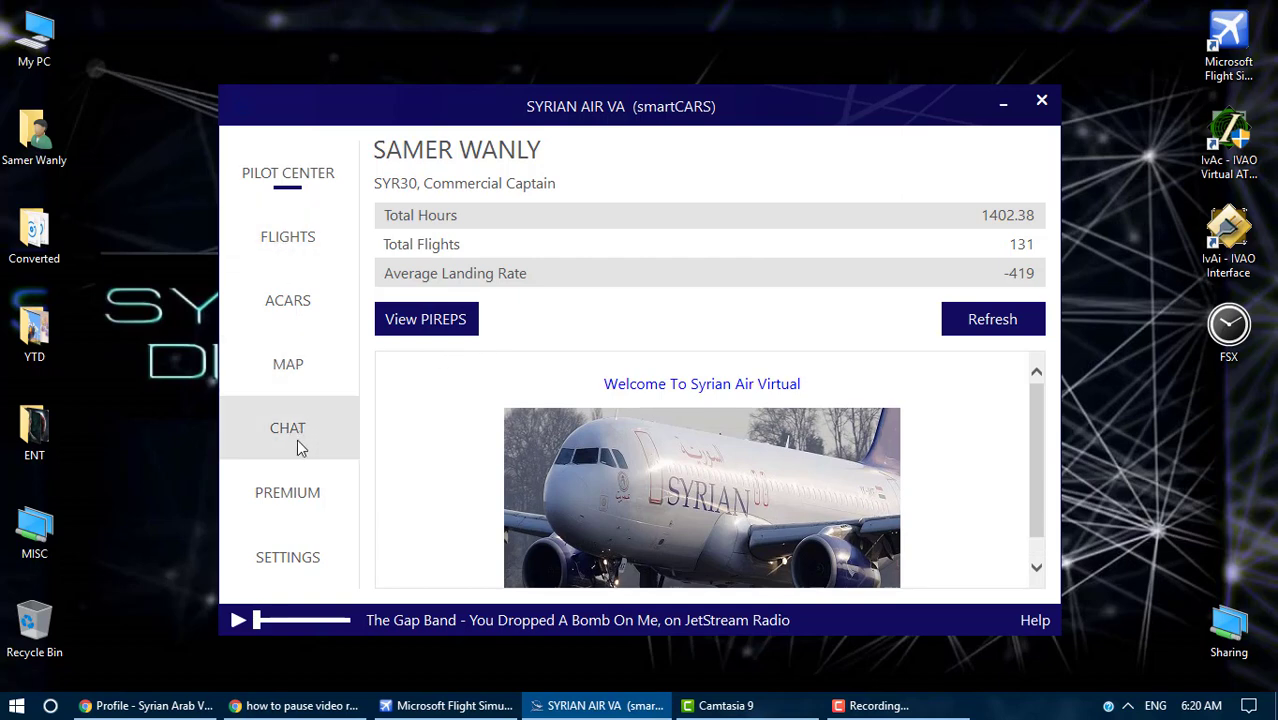
pyautogui.click(310, 254)
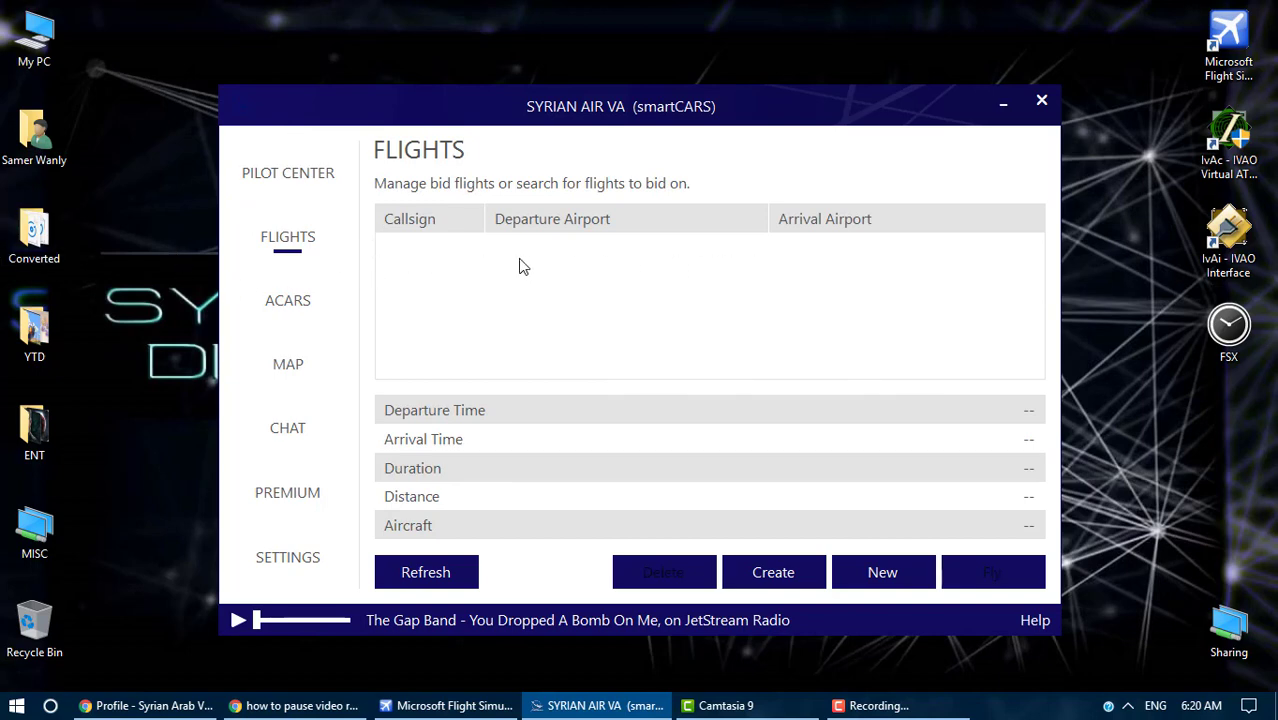
pyautogui.click(286, 365)
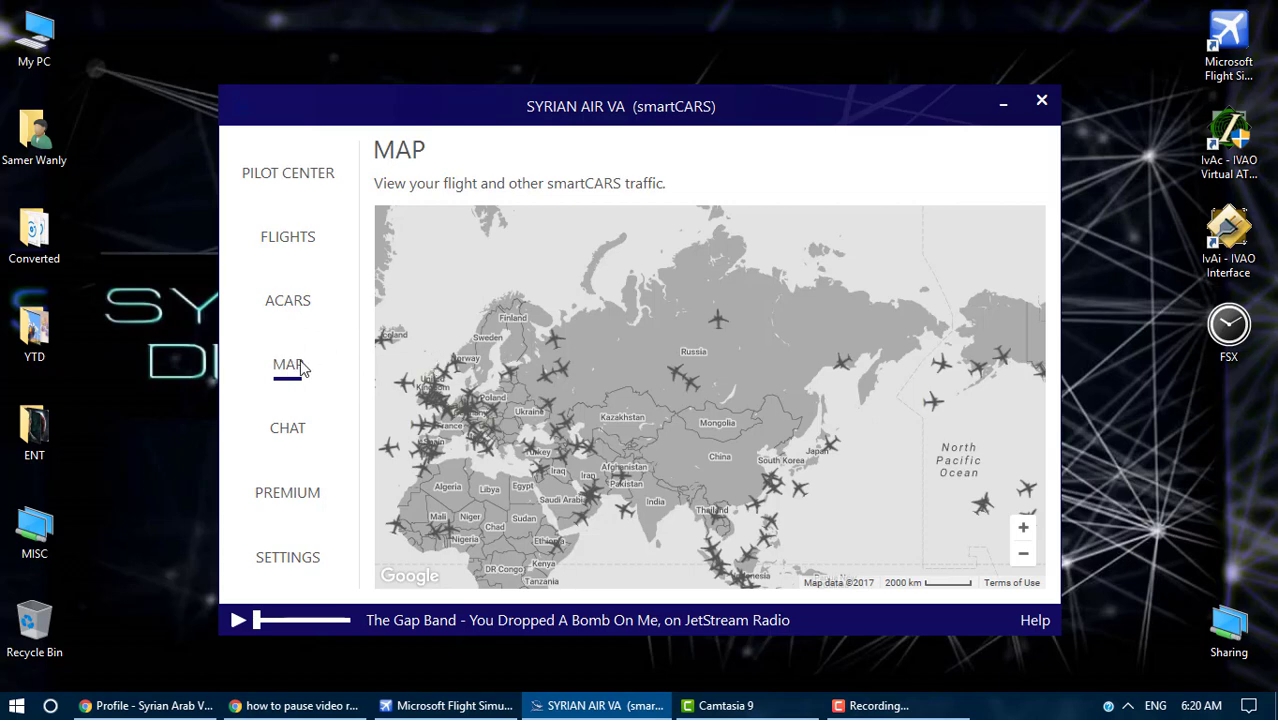
# - View the Global, Airline and Private Conversations chats and return to the Global chat
pyautogui.click(295, 428)
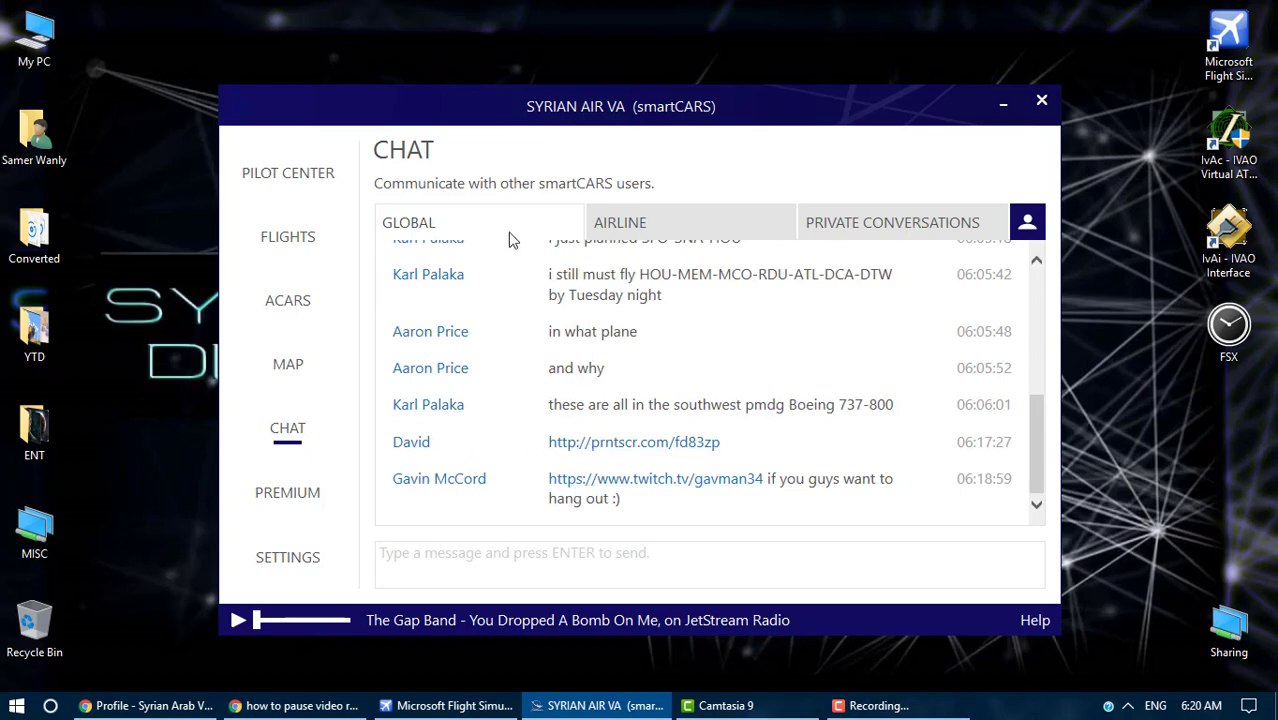
pyautogui.click(620, 224)
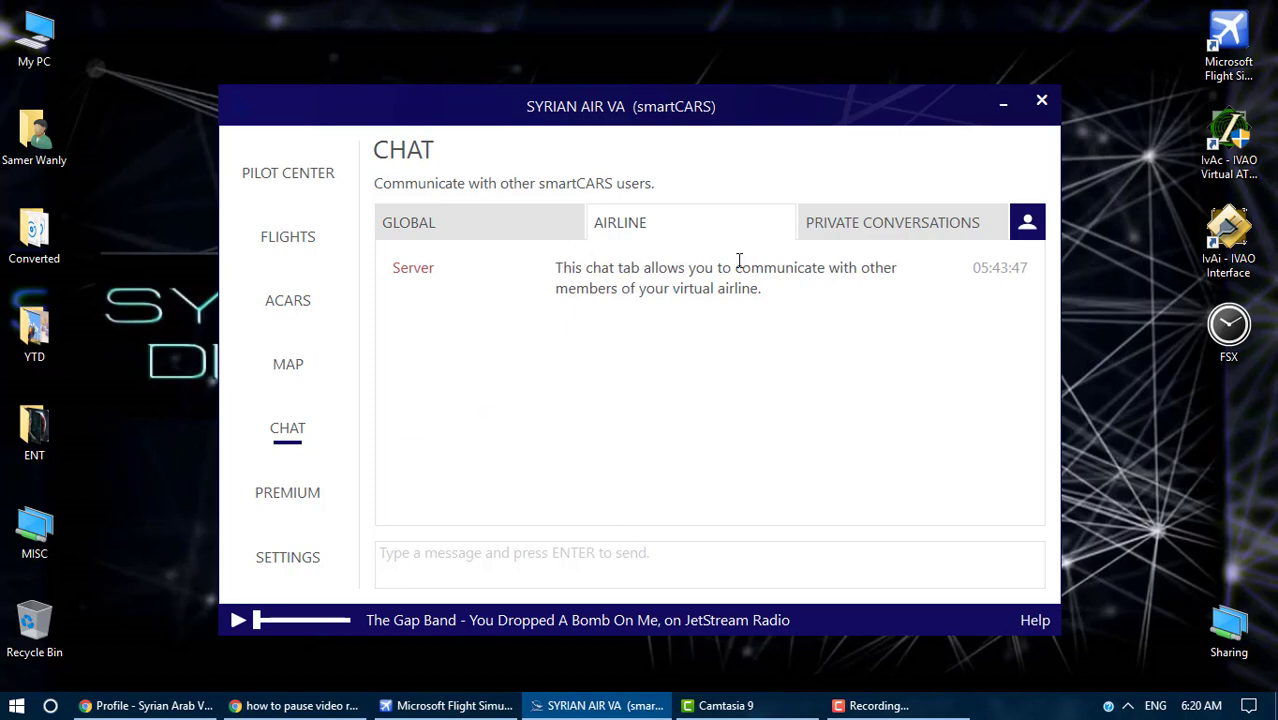
pyautogui.click(872, 240)
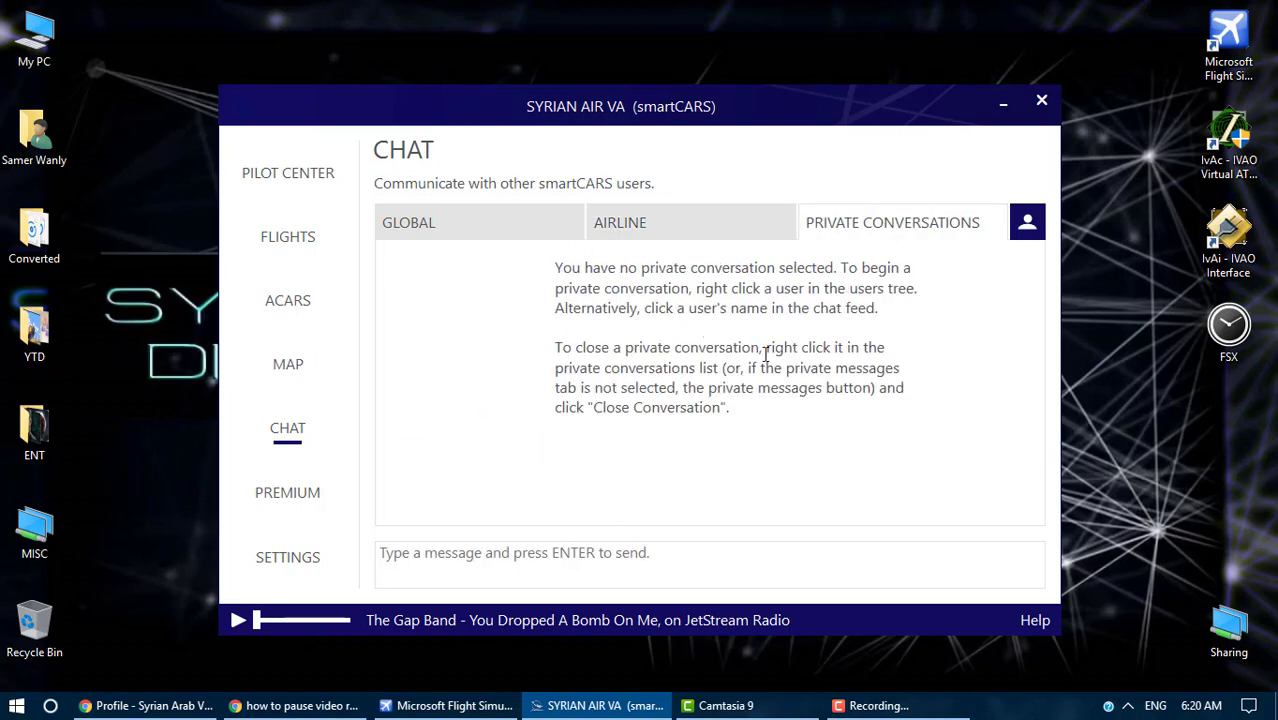
pyautogui.click(619, 236)
pyautogui.click(450, 220)
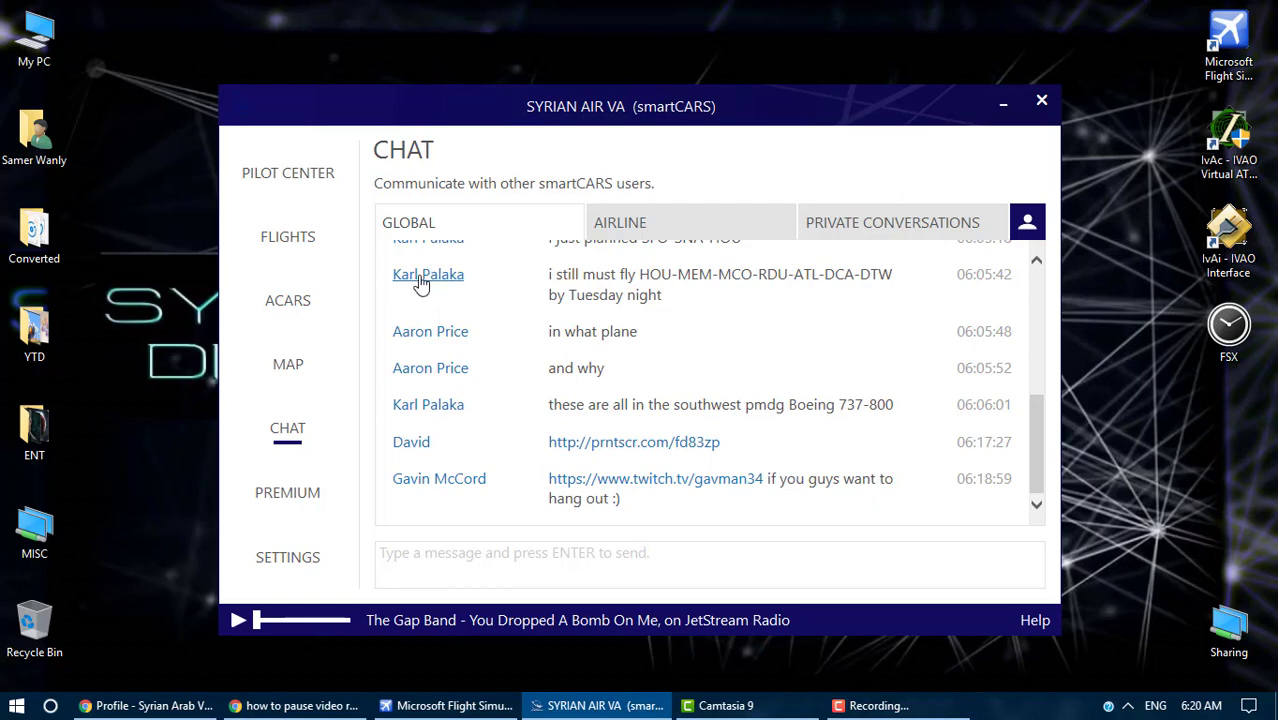
# - View the Premium page, then open the general Settings and select Pilot Center as the default tab
pyautogui.click(274, 499)
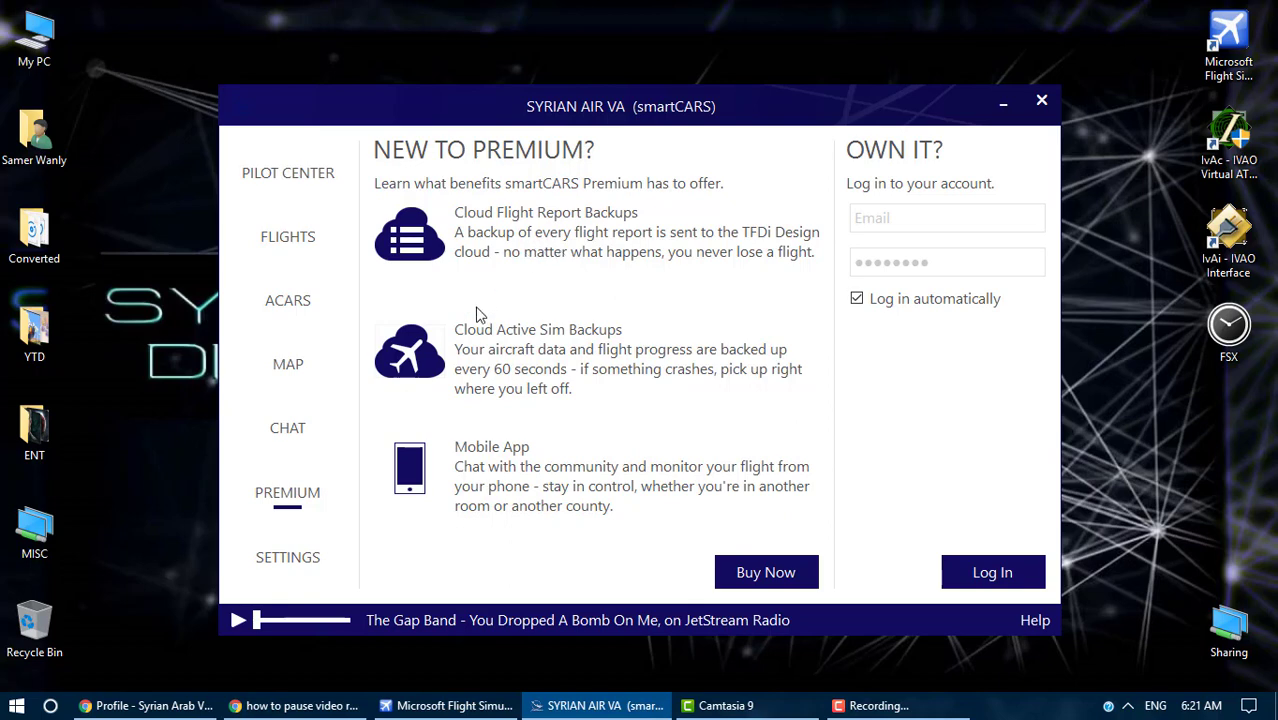
pyautogui.click(292, 558)
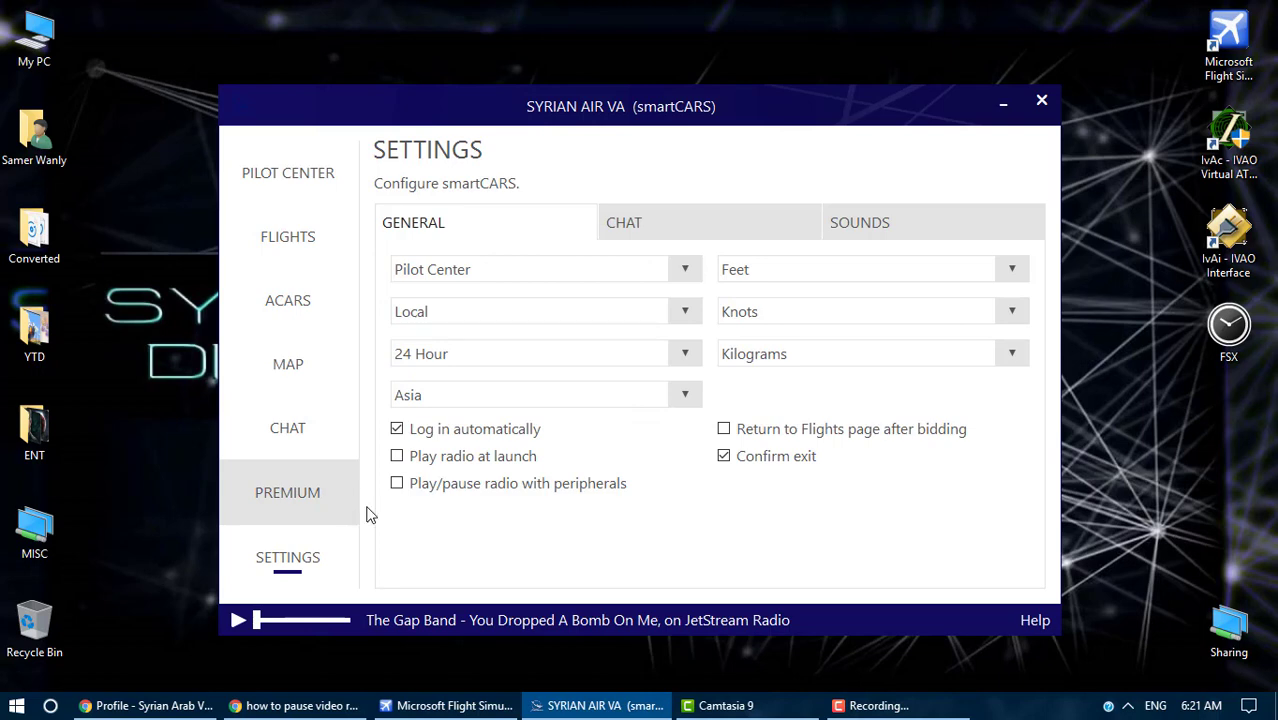
pyautogui.click(682, 271)
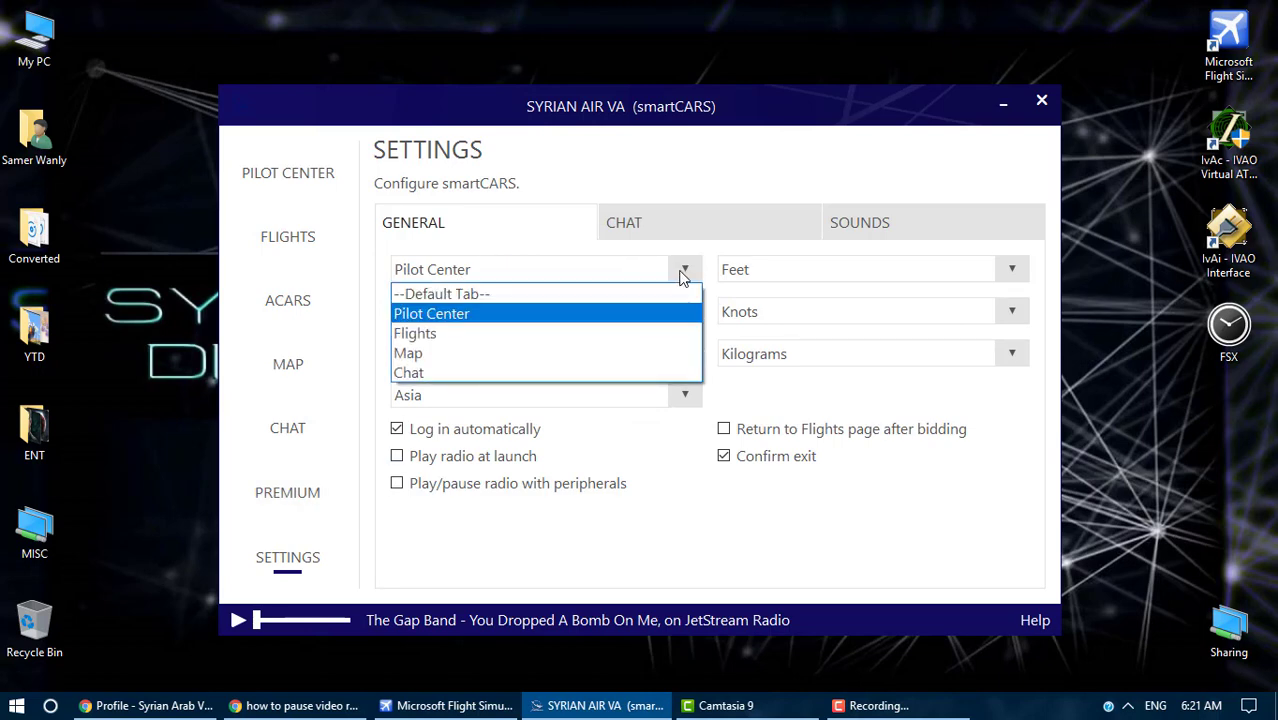
pyautogui.click(600, 316)
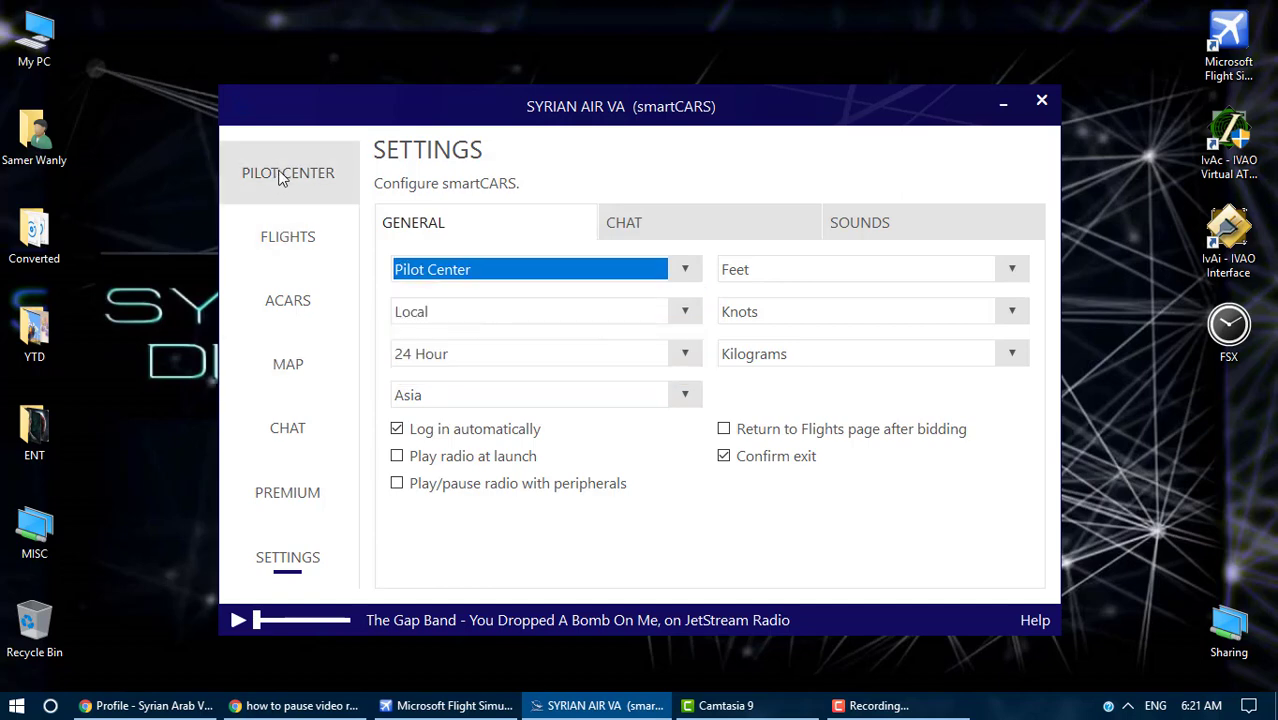
# - Switch the default tab to Flights and set it back to Pilot Center
pyautogui.click(684, 279)
pyautogui.click(556, 333)
pyautogui.click(682, 270)
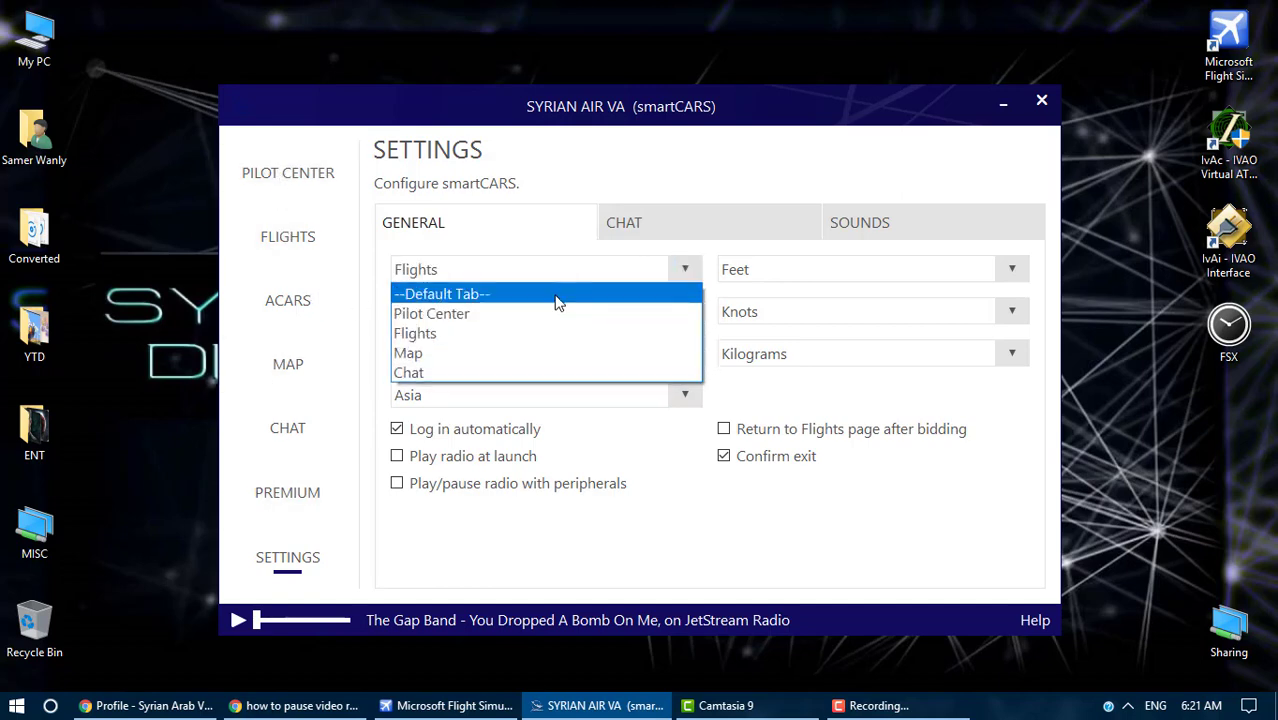
pyautogui.click(531, 316)
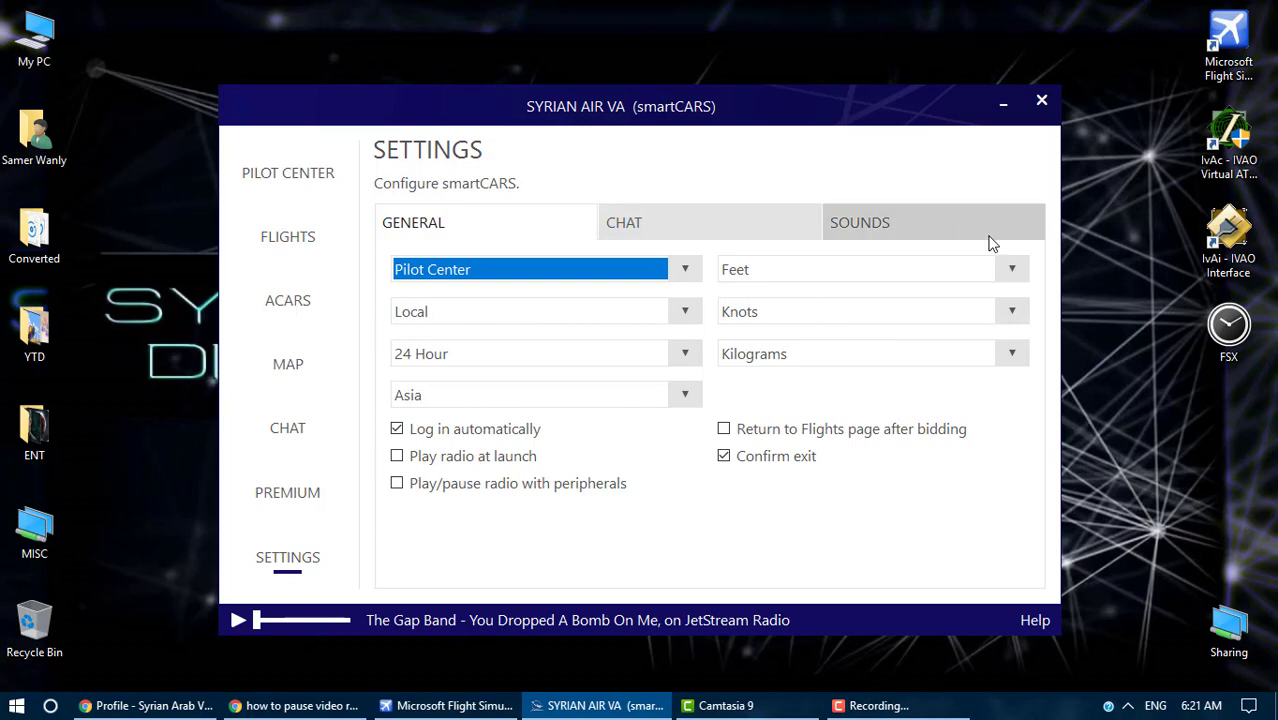
# - Examine the available options for altitude, speed and weight units in the general settings
pyautogui.click(1010, 268)
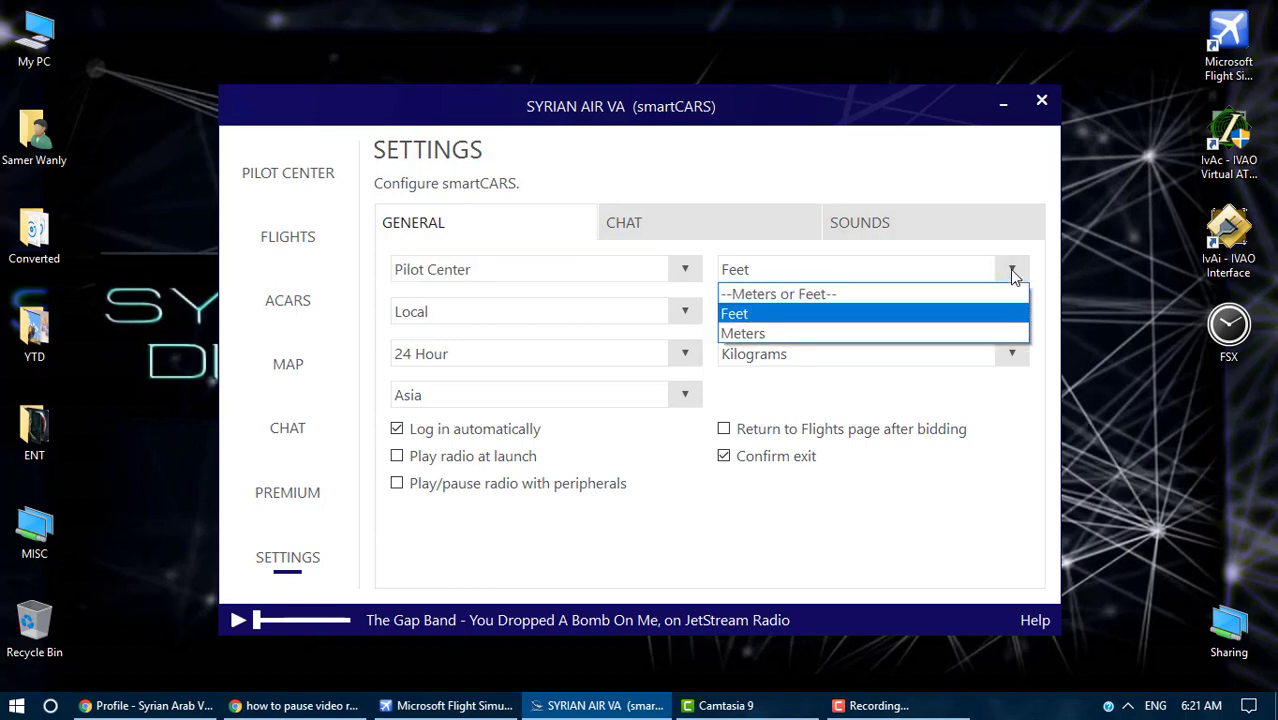
pyautogui.click(1012, 273)
pyautogui.click(1014, 315)
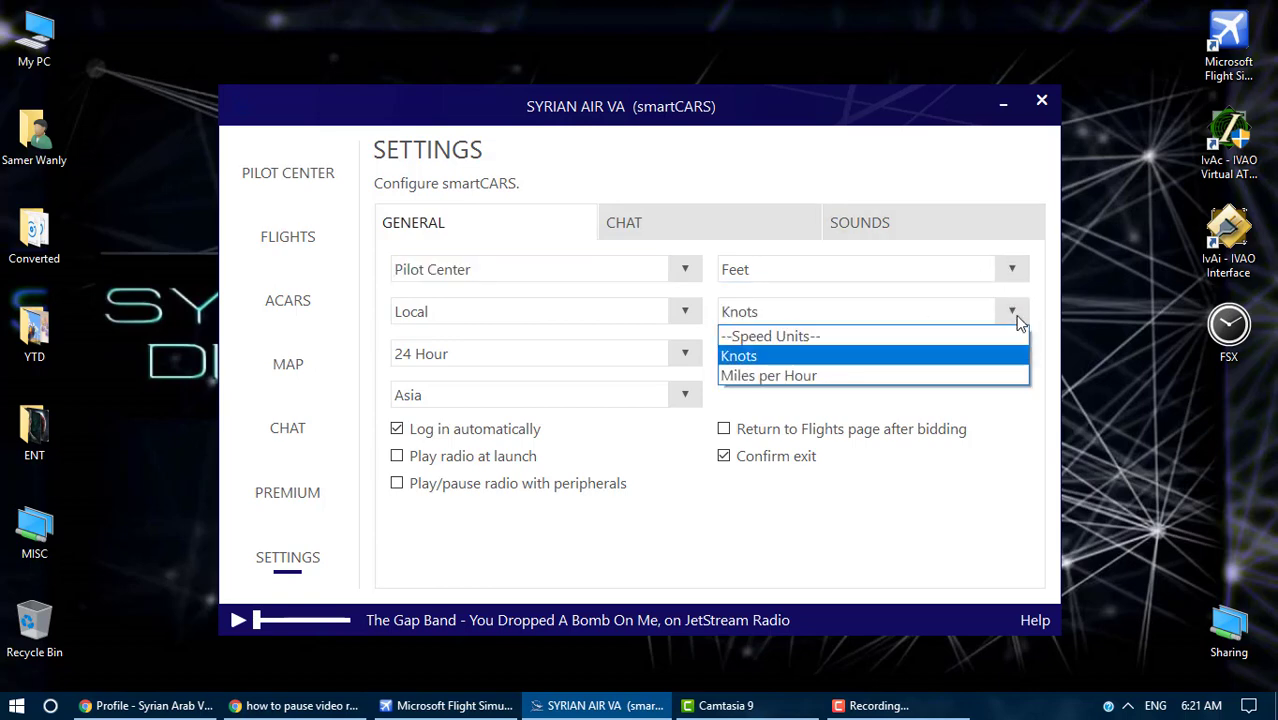
pyautogui.click(1016, 318)
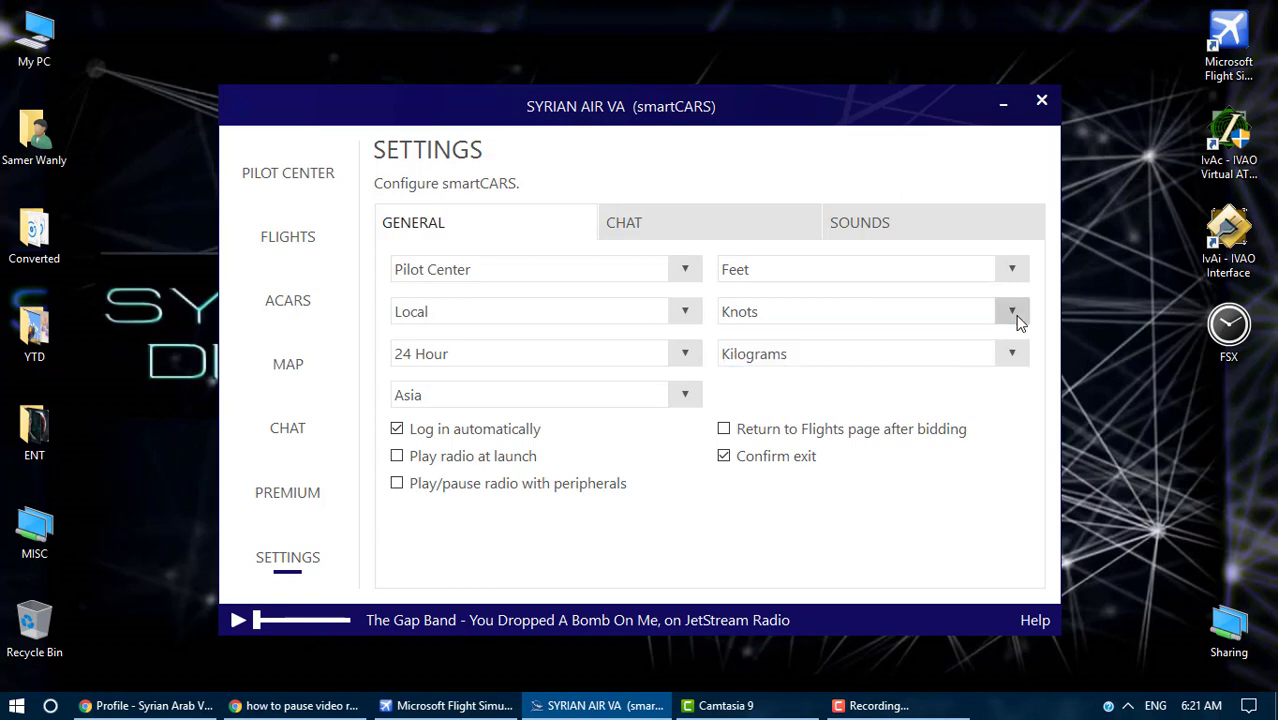
pyautogui.click(1014, 358)
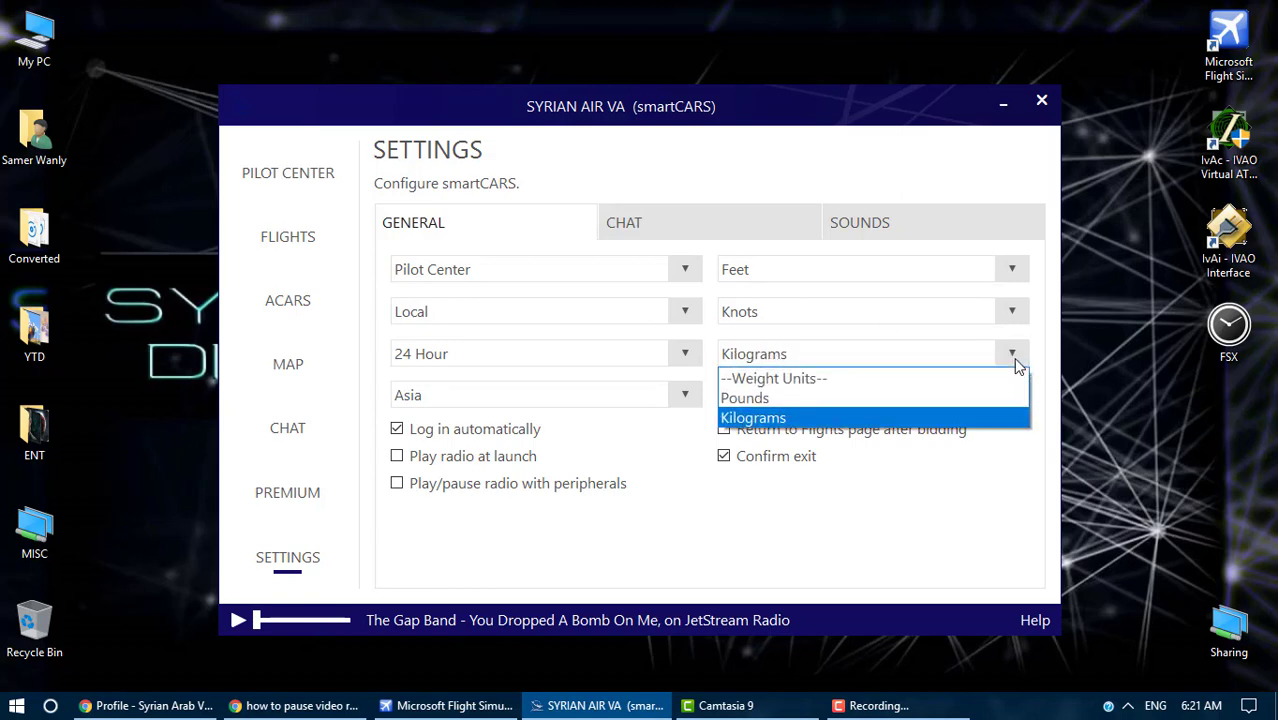
pyautogui.click(1013, 358)
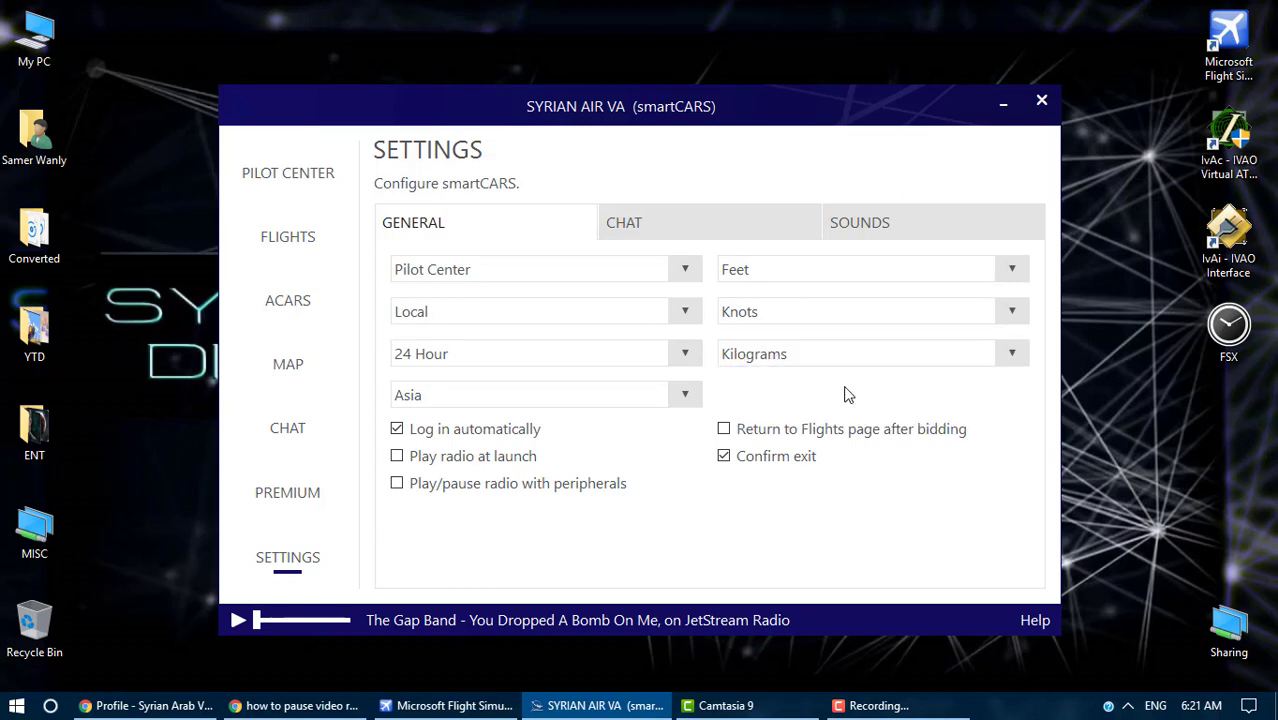
# - Examine the available options for time zone, time format and default map region
pyautogui.click(681, 318)
pyautogui.click(681, 318)
pyautogui.click(690, 316)
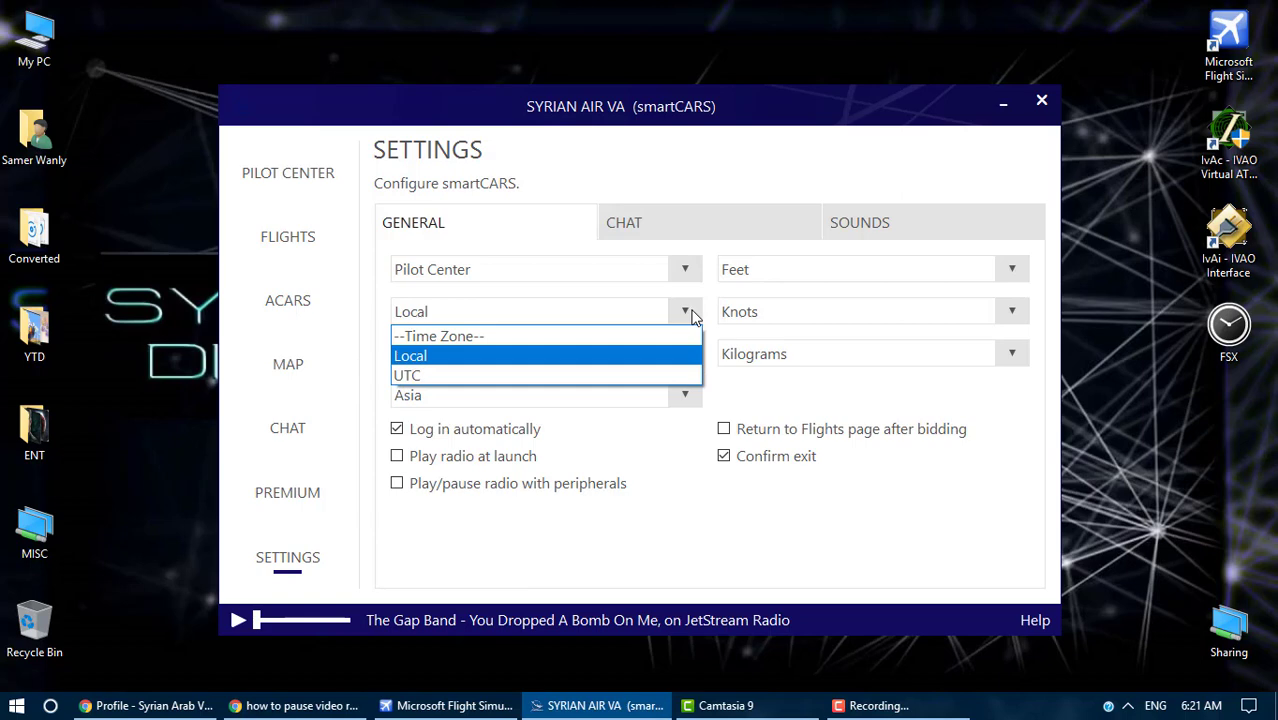
pyautogui.click(690, 315)
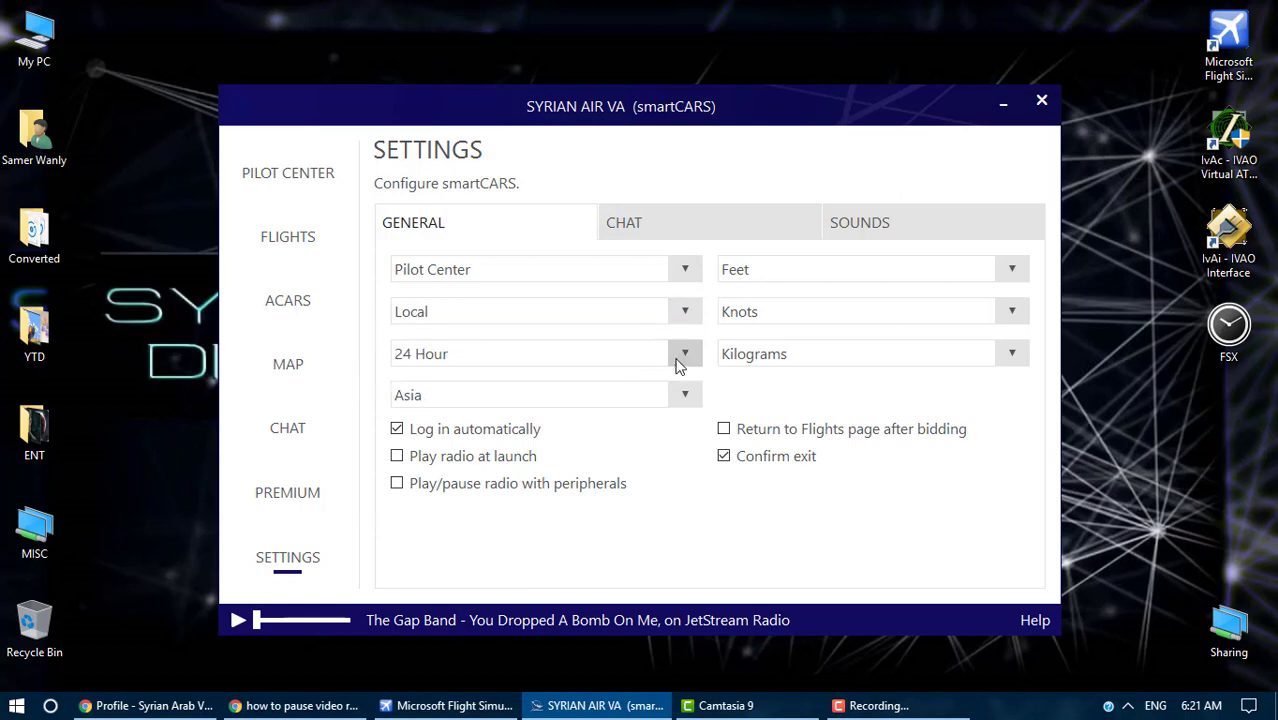
pyautogui.click(680, 360)
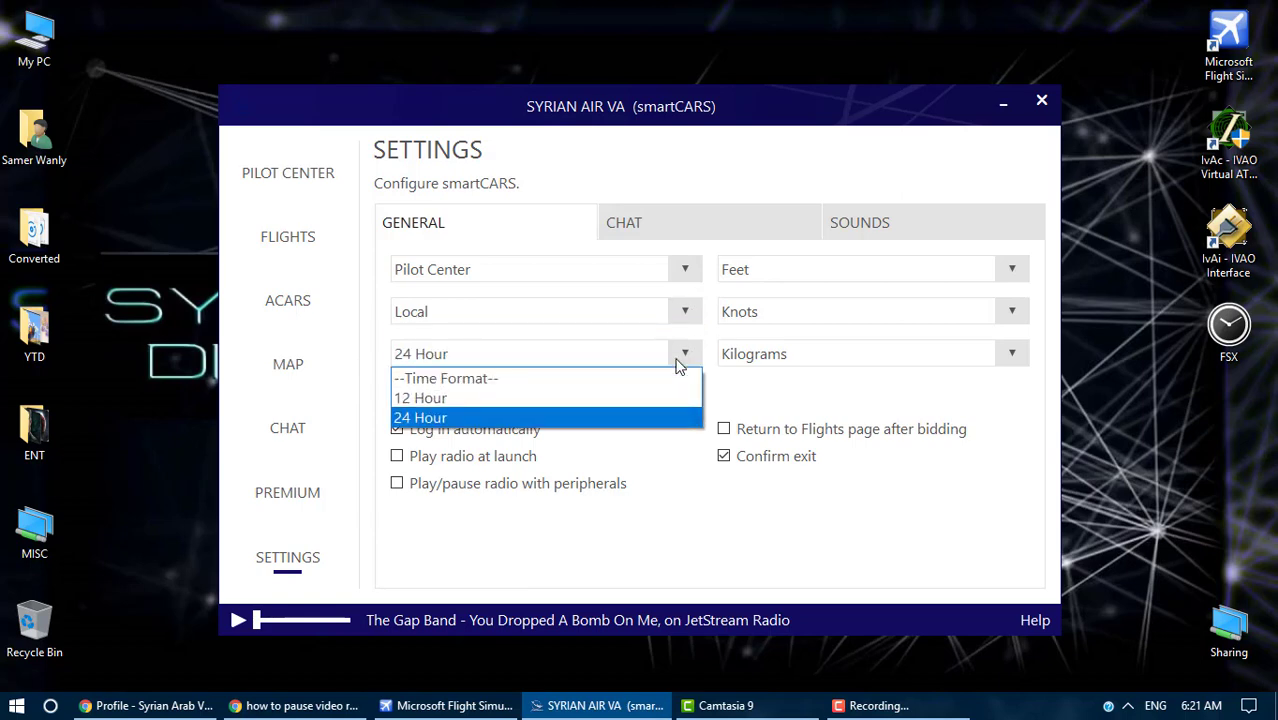
pyautogui.click(668, 356)
pyautogui.click(685, 396)
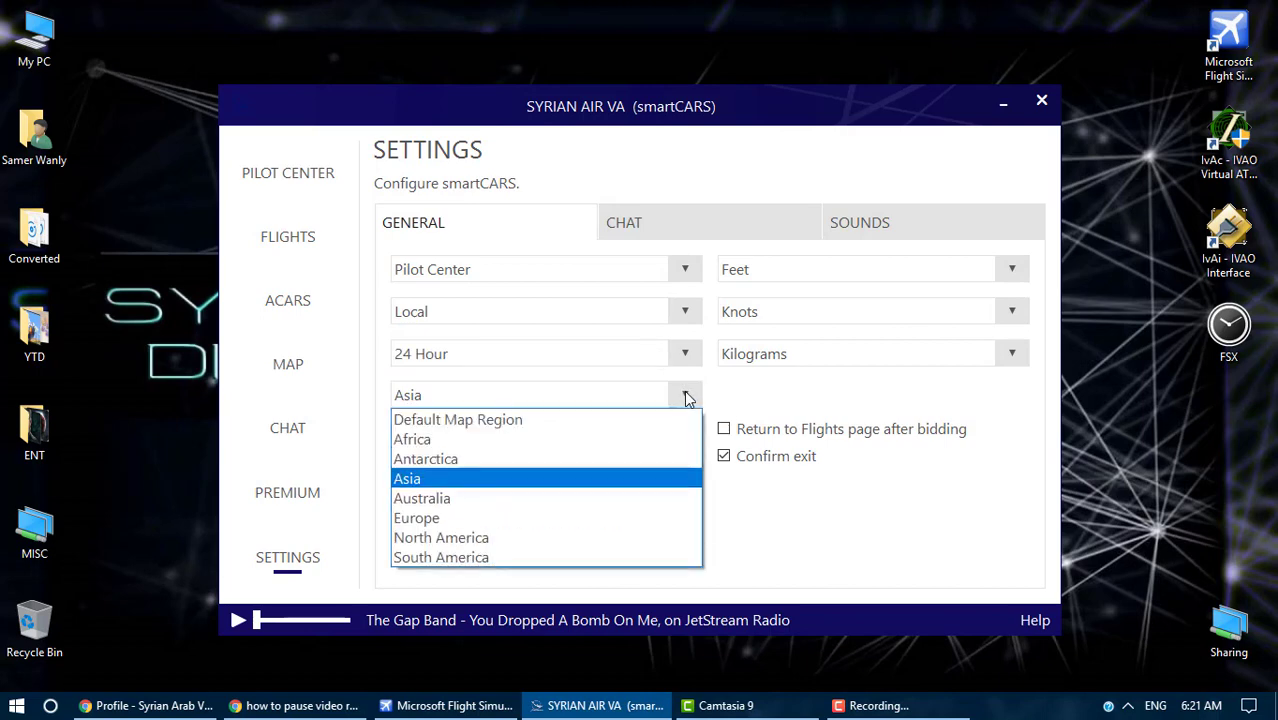
pyautogui.click(686, 398)
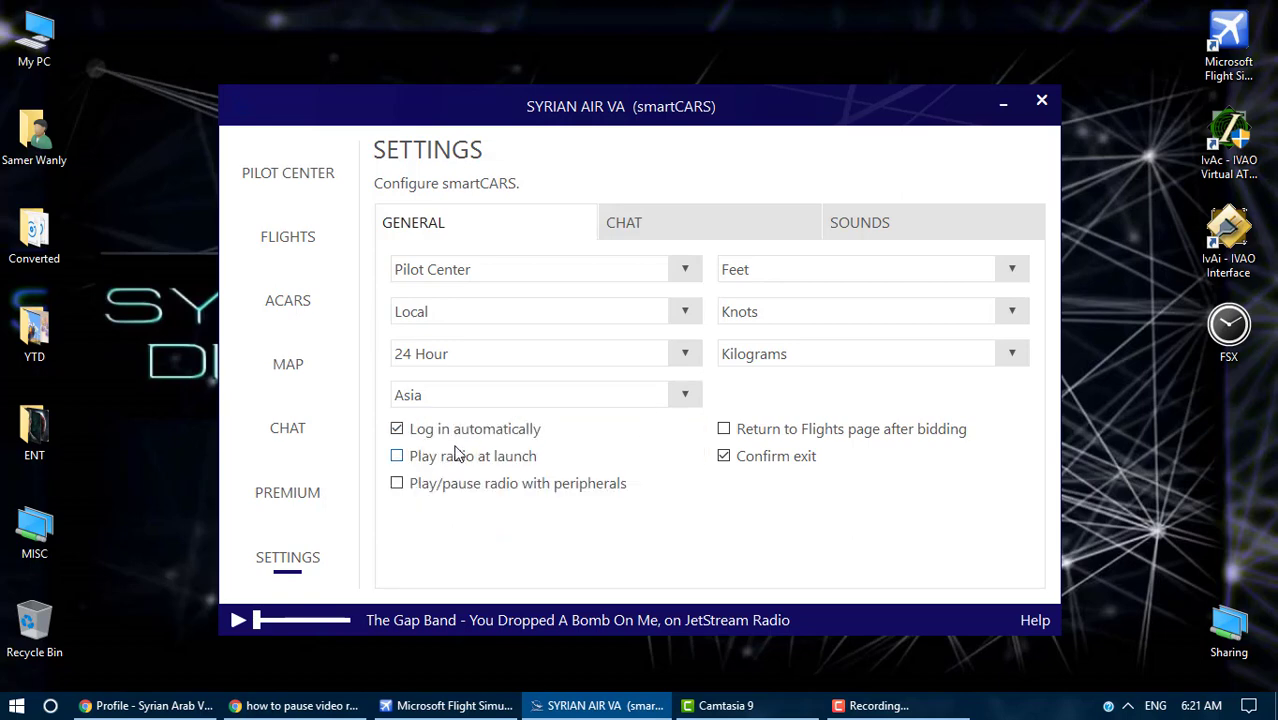
# - Toggle automatic login off and on, then play the radio at a raised volume before pausing and turning it back down
pyautogui.doubleClick(397, 429)
pyautogui.click(237, 621)
pyautogui.moveTo(256, 621); pyautogui.dragTo(283, 621)
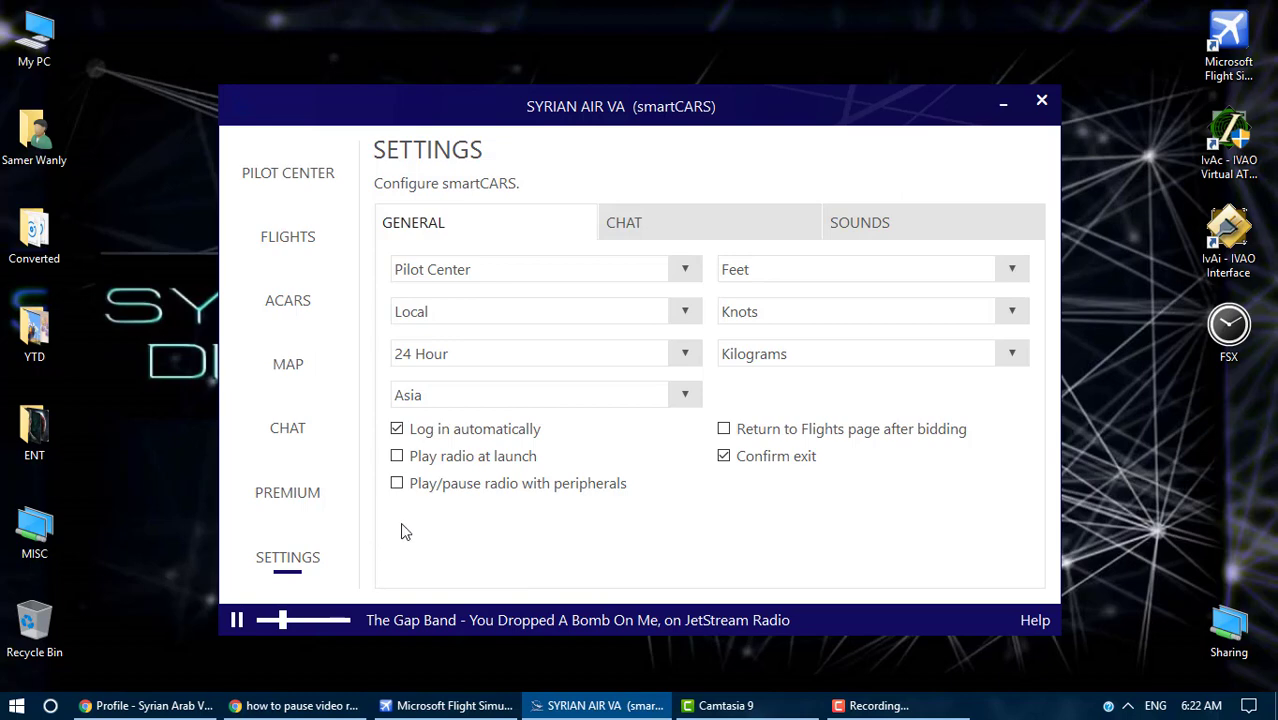
pyautogui.click(237, 620)
pyautogui.moveTo(285, 636); pyautogui.dragTo(257, 630)
# - Toggle the option to play/pause radio with peripherals and review the Chat and Sounds settings
pyautogui.click(397, 484)
pyautogui.click(637, 222)
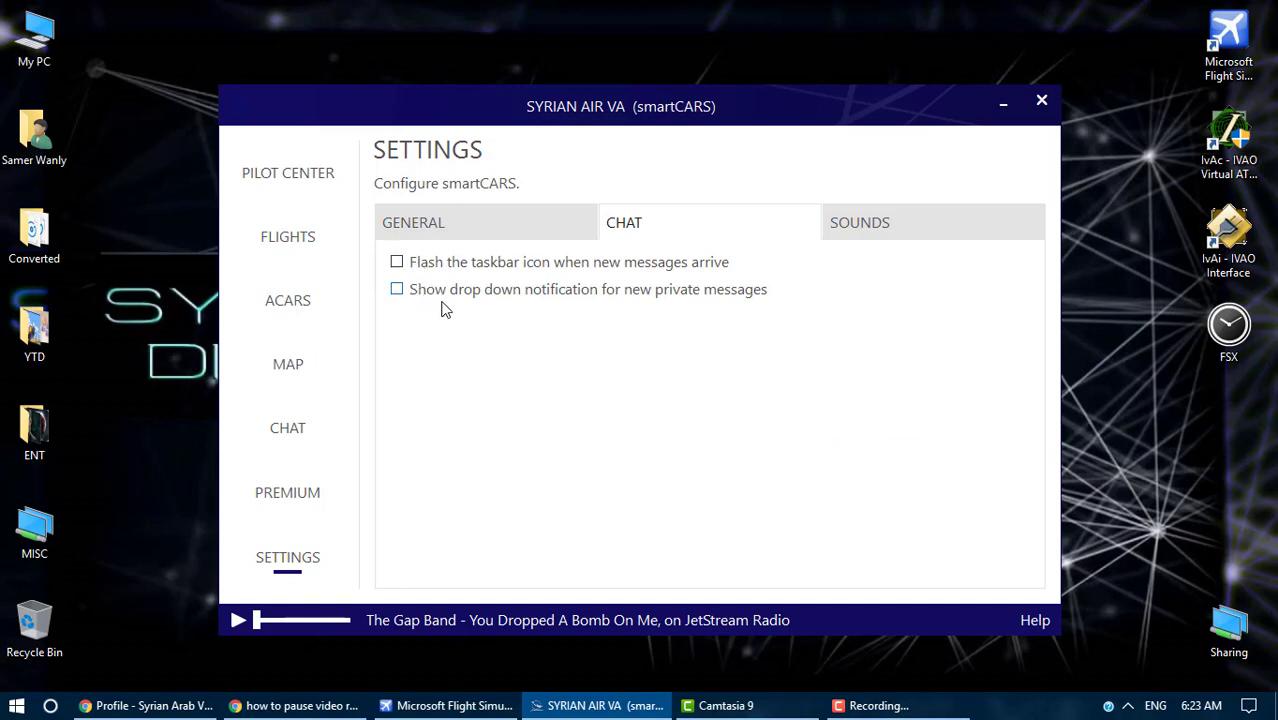
pyautogui.click(862, 226)
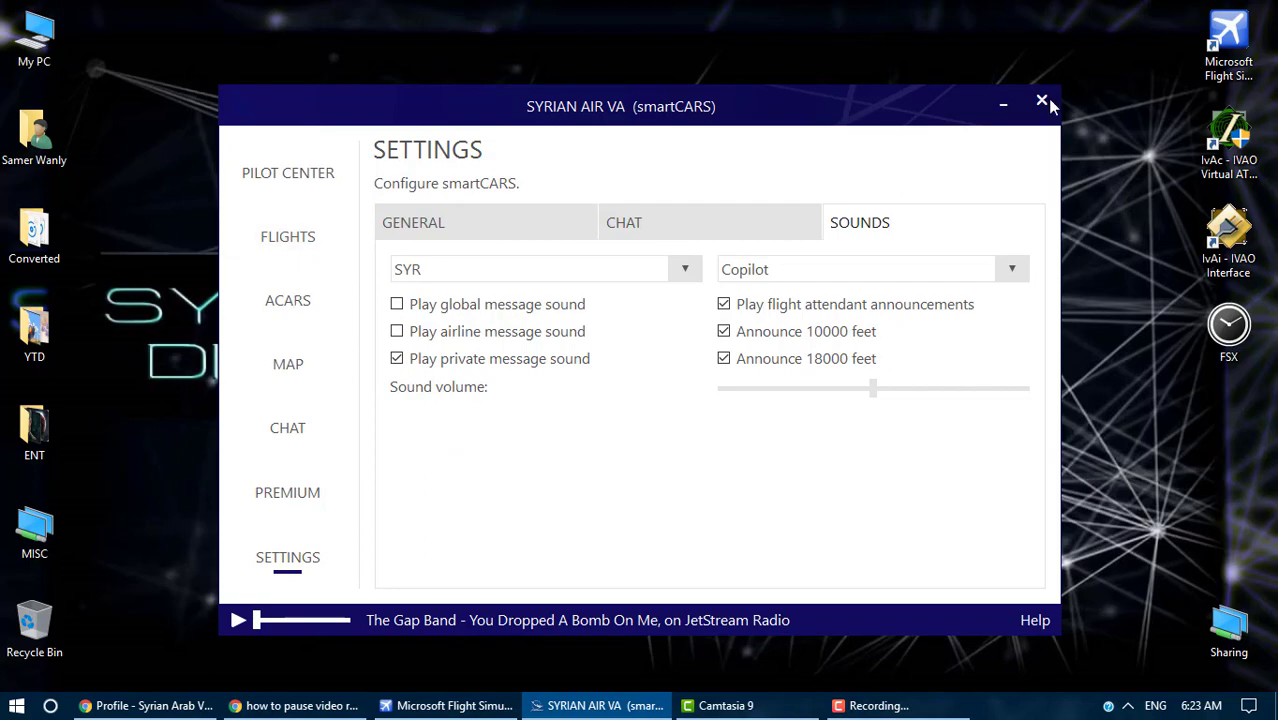
# - Minimize smartCARS, switch to the airline website in Chrome and open the Book a Flight schedule search
pyautogui.click(998, 110)
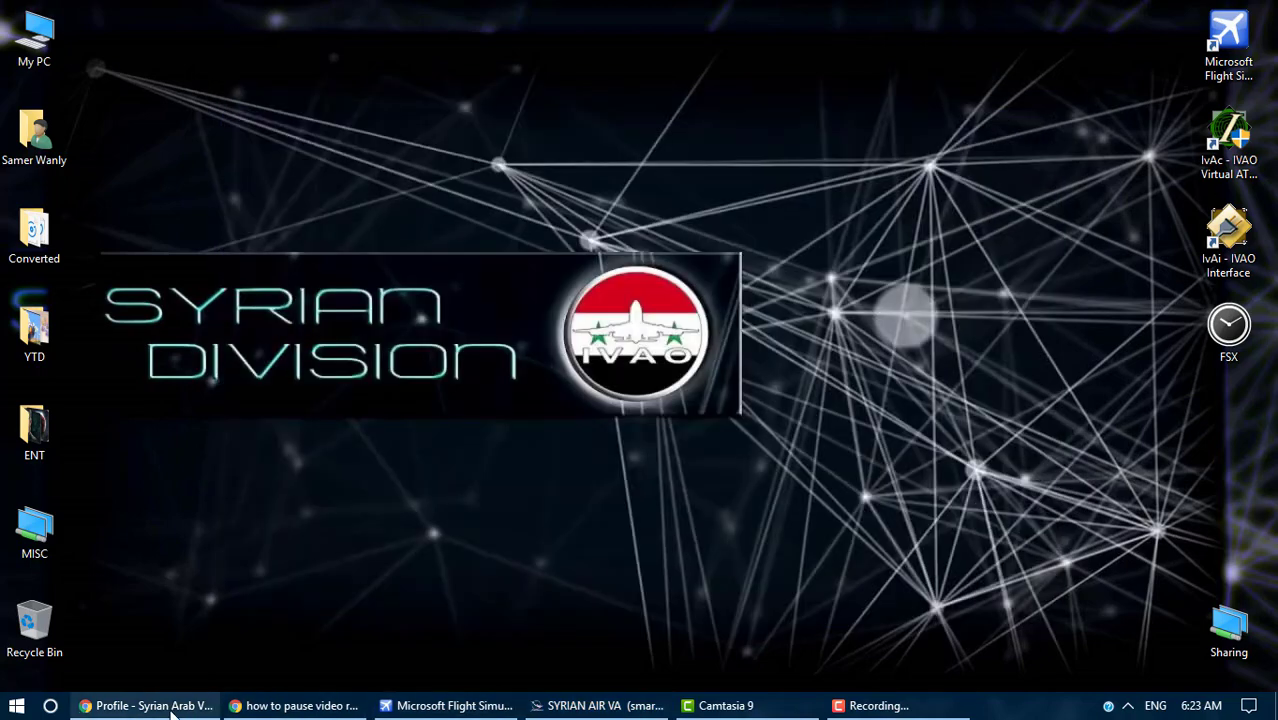
pyautogui.click(200, 705)
pyautogui.moveTo(733, 144)
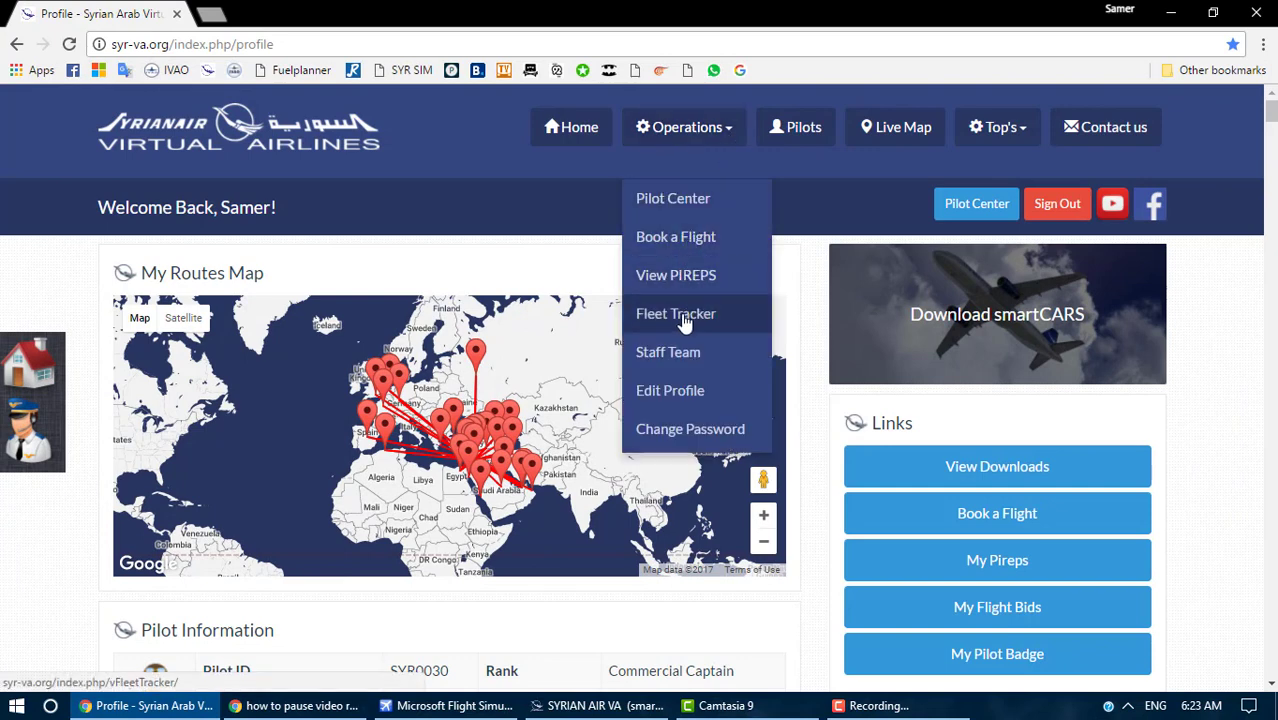
pyautogui.click(686, 246)
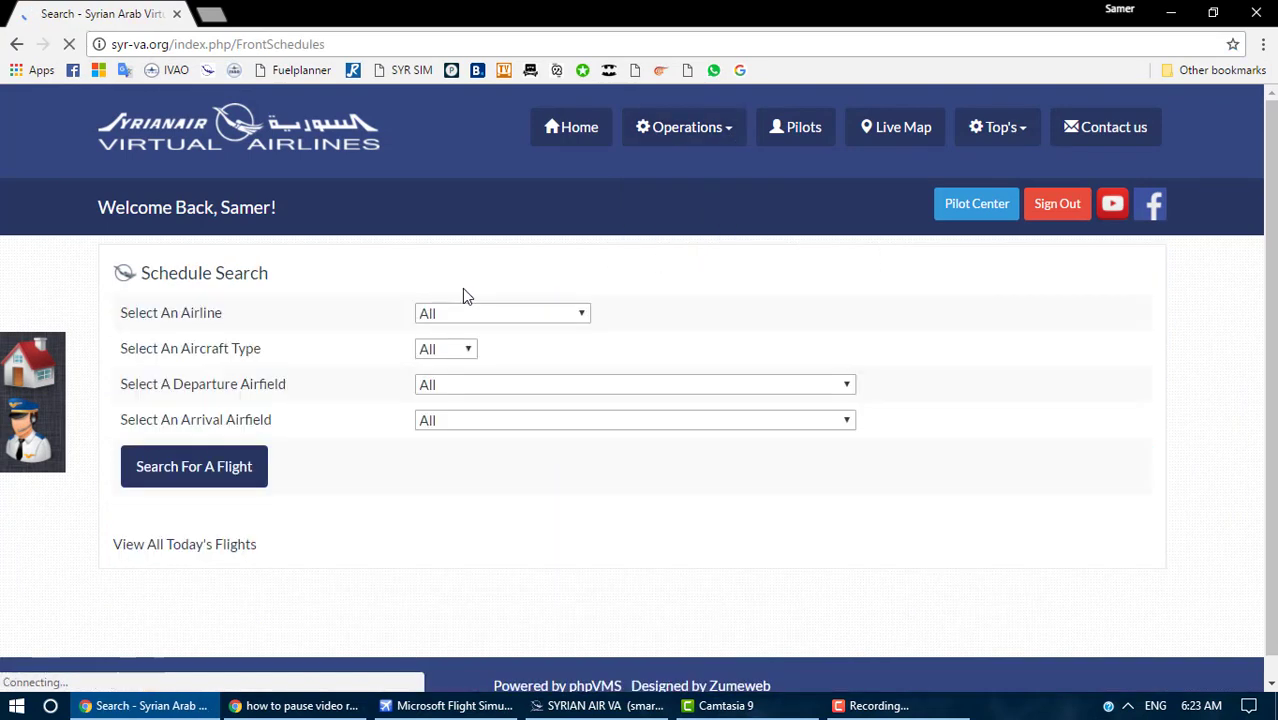
# - Set the schedule search's airline to Syrian Air and its aircraft type to A320
pyautogui.click(479, 312)
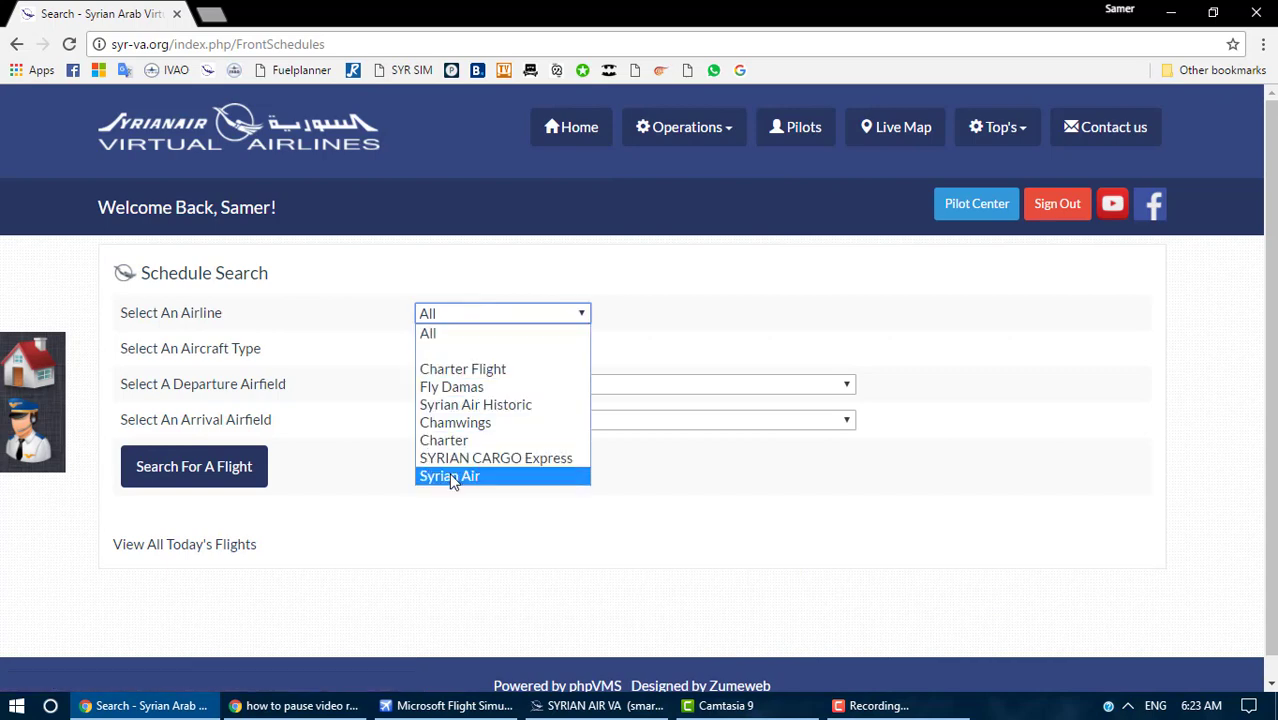
pyautogui.click(451, 476)
pyautogui.click(466, 349)
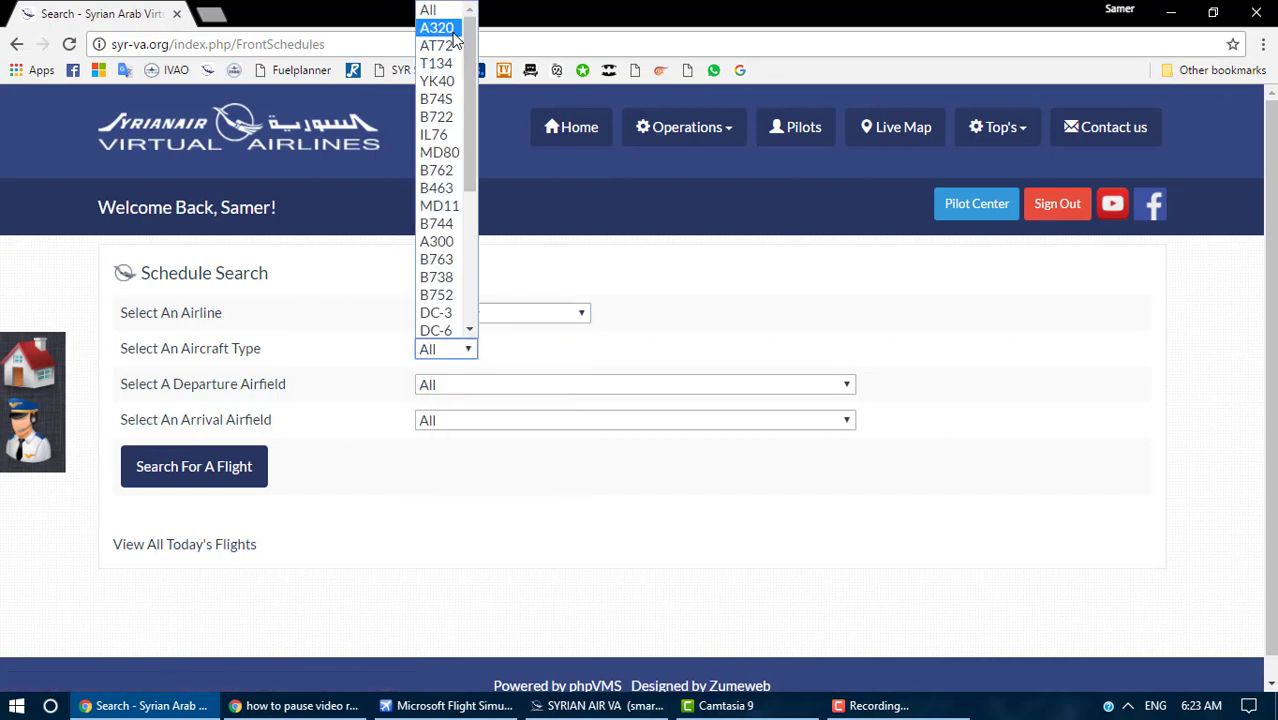
pyautogui.click(457, 30)
# - Set the departure airfield to OSDI - Damascus Intl. Airport
pyautogui.click(470, 391)
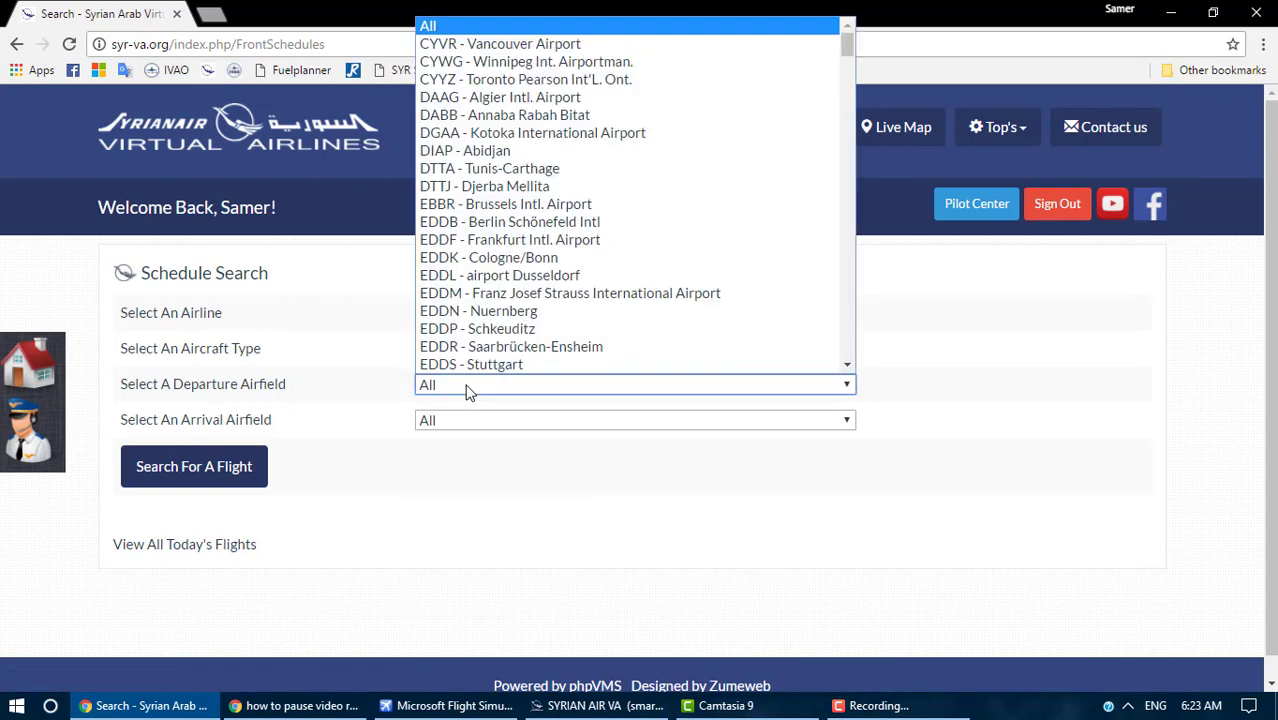
pyautogui.press('o')
pyautogui.scroll(-12, 510, 300)
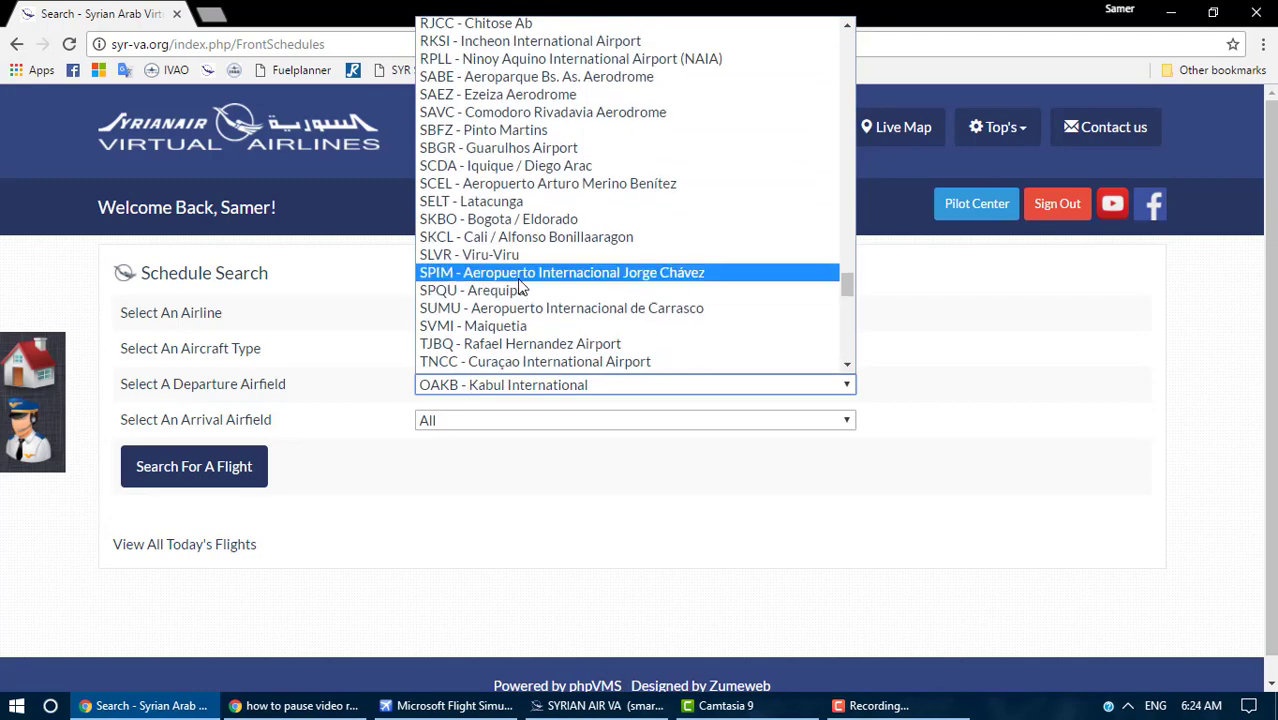
pyautogui.scroll(12, 520, 288)
pyautogui.click(502, 166)
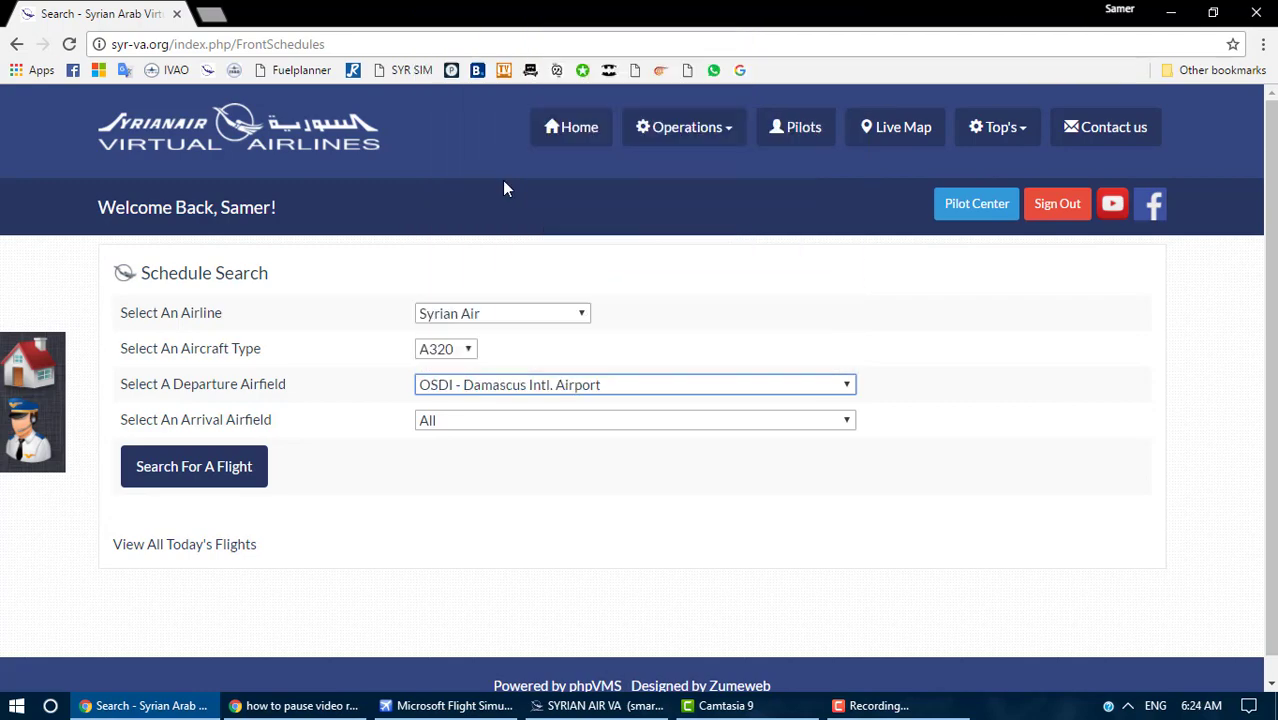
# - Set the arrival airfield to OSAP - Aleppo Intl. Airport and search for matching flights
pyautogui.click(518, 422)
pyautogui.press('o')
pyautogui.scroll(-5, 578, 340)
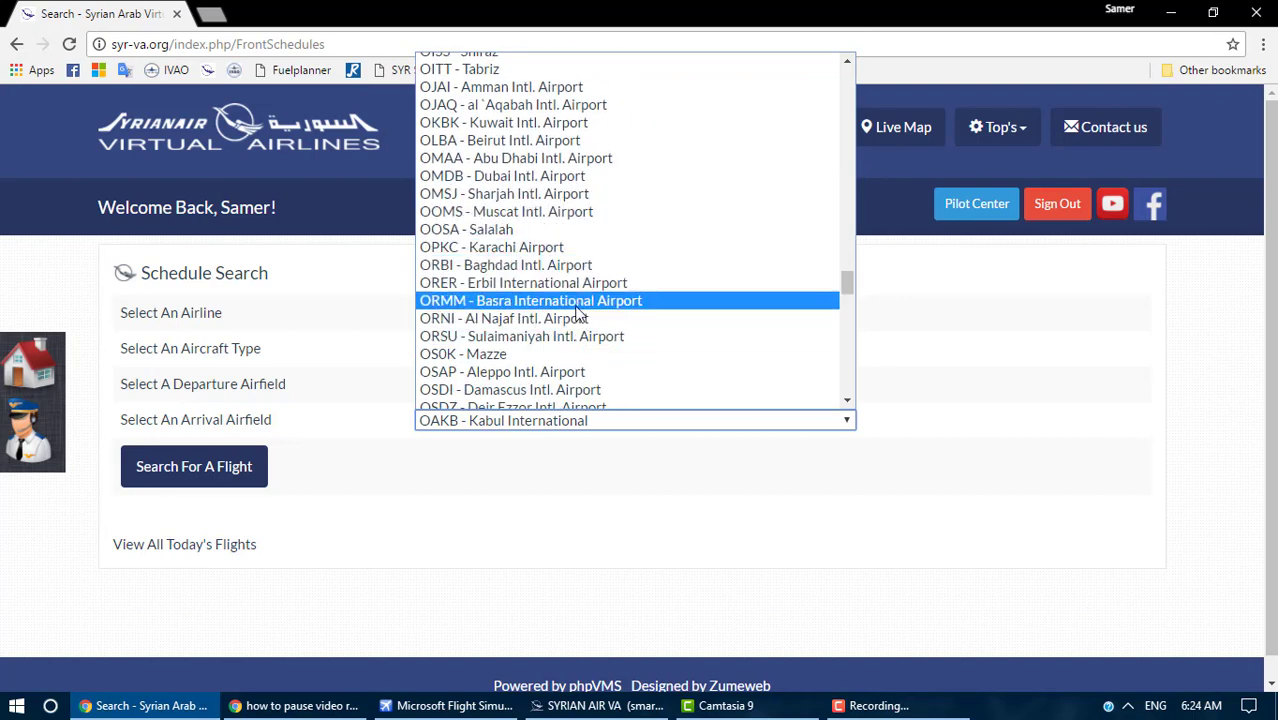
pyautogui.click(548, 369)
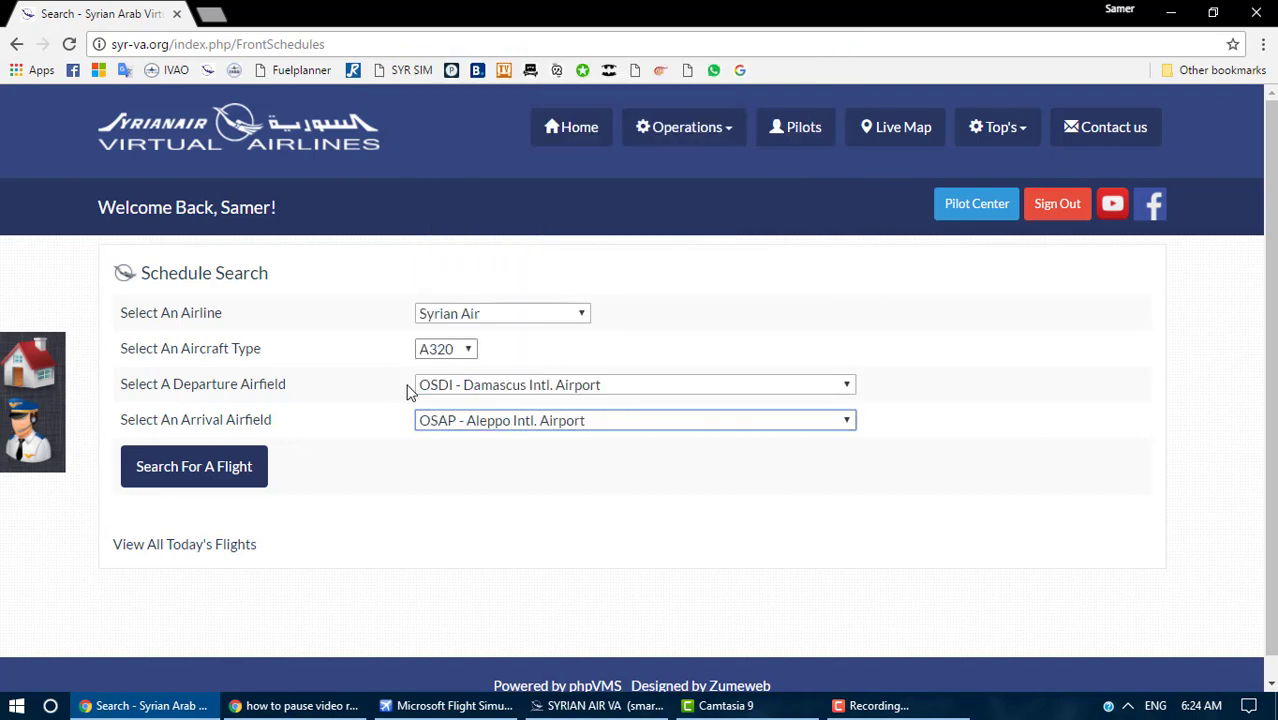
pyautogui.press('Tab')
pyautogui.press('Return')
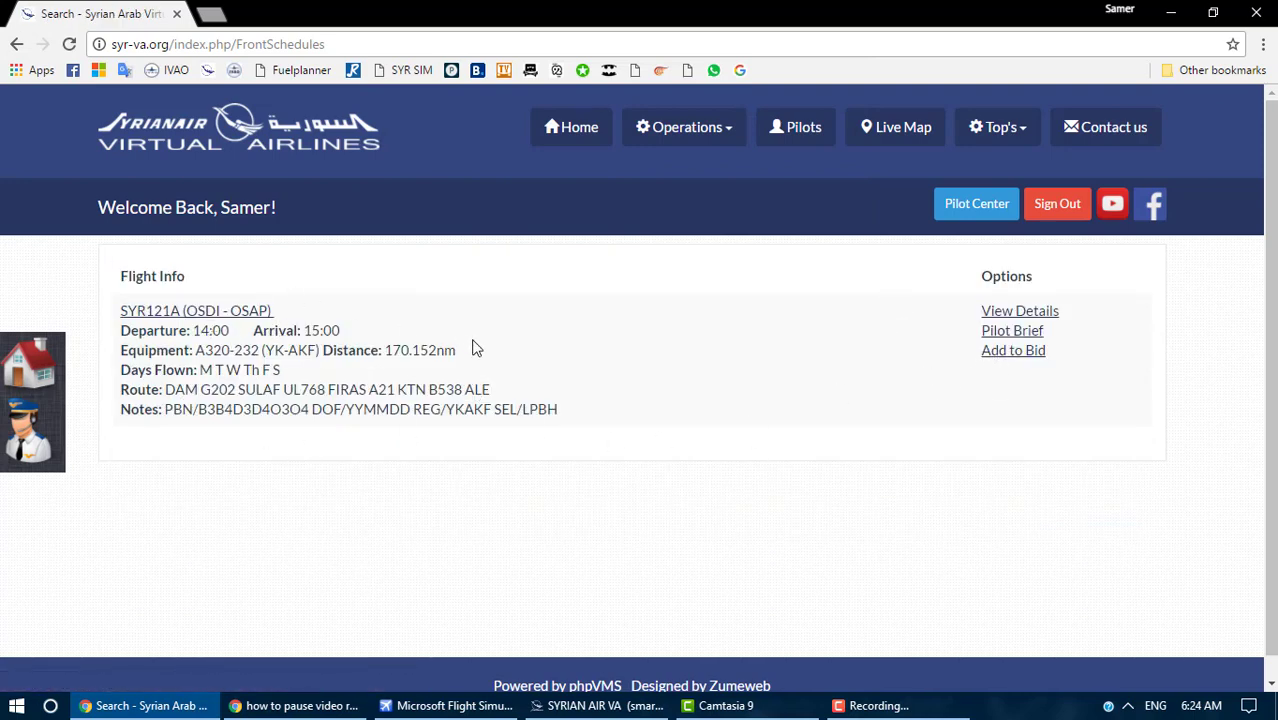
# - Add the SYR121A flight (OSDI - OSAP) to the bids and open My Flight Bids from the Pilot Center
pyautogui.click(1029, 355)
pyautogui.click(948, 203)
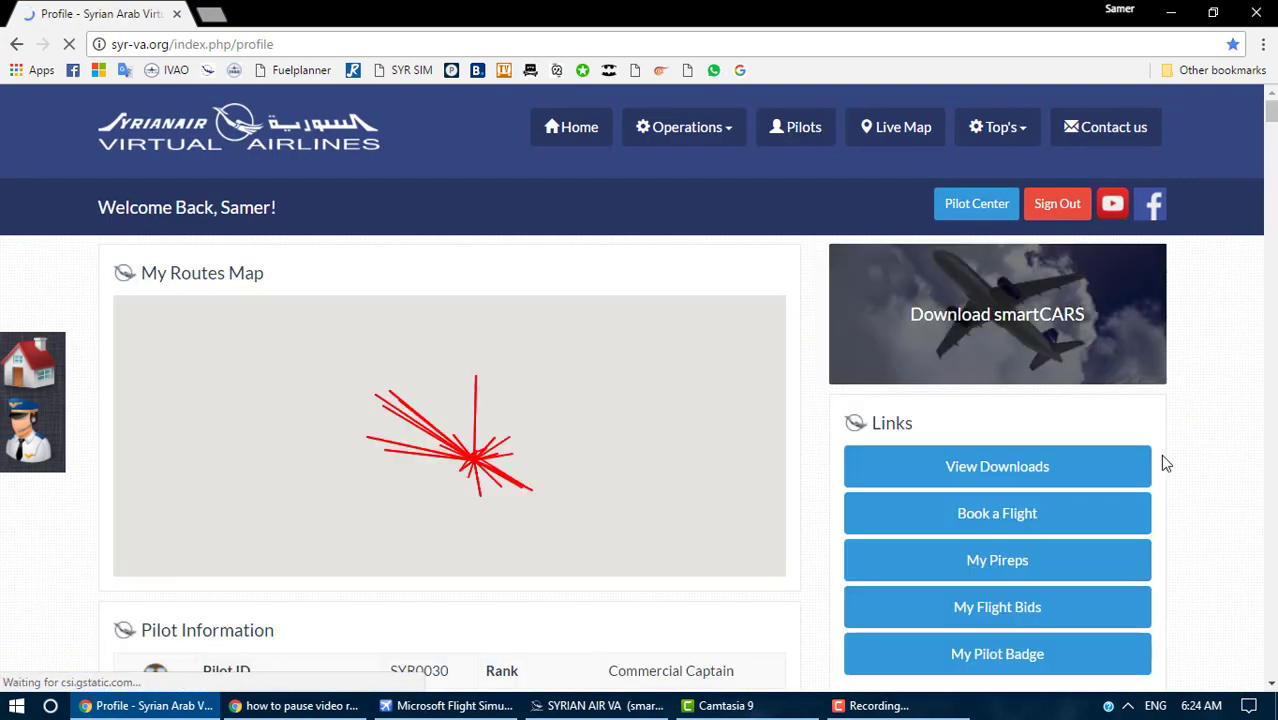
pyautogui.scroll(-3, 1145, 450)
pyautogui.click(1000, 433)
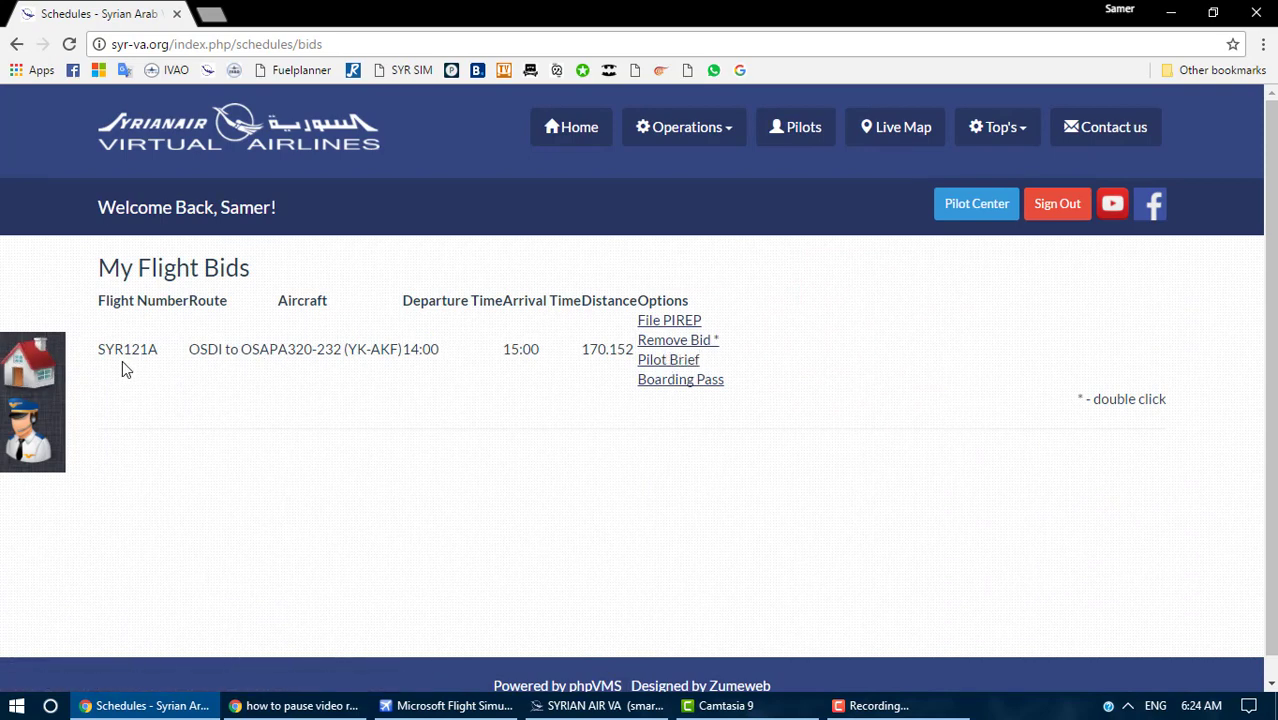
pyautogui.moveTo(160, 352); pyautogui.dragTo(152, 350)
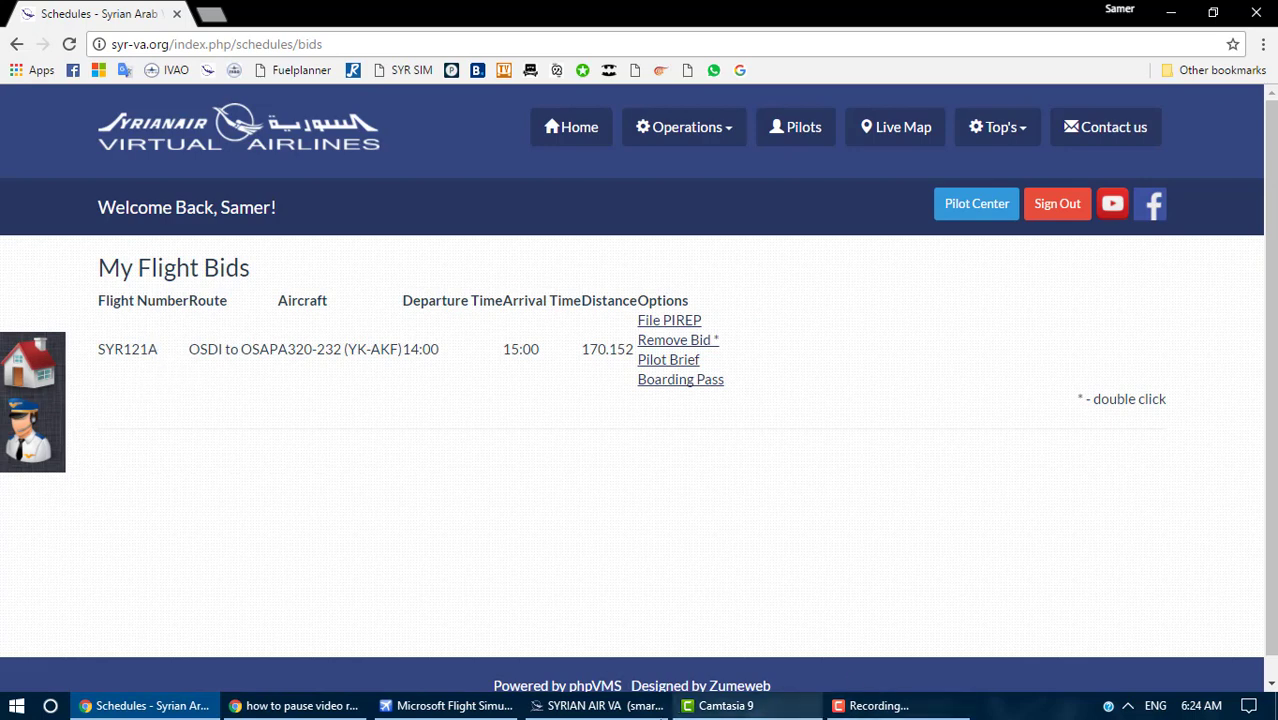
# - Switch to smartCARS and refresh the bid list on its Flights page
pyautogui.click(533, 707)
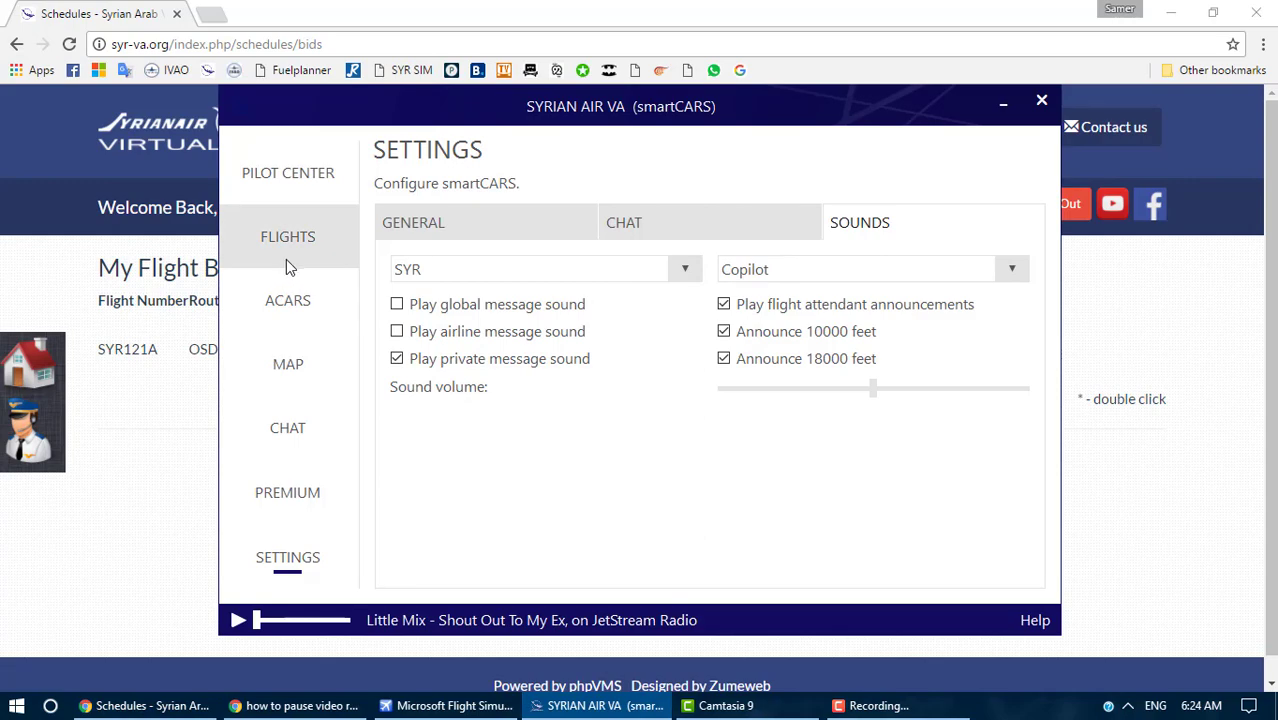
pyautogui.click(286, 262)
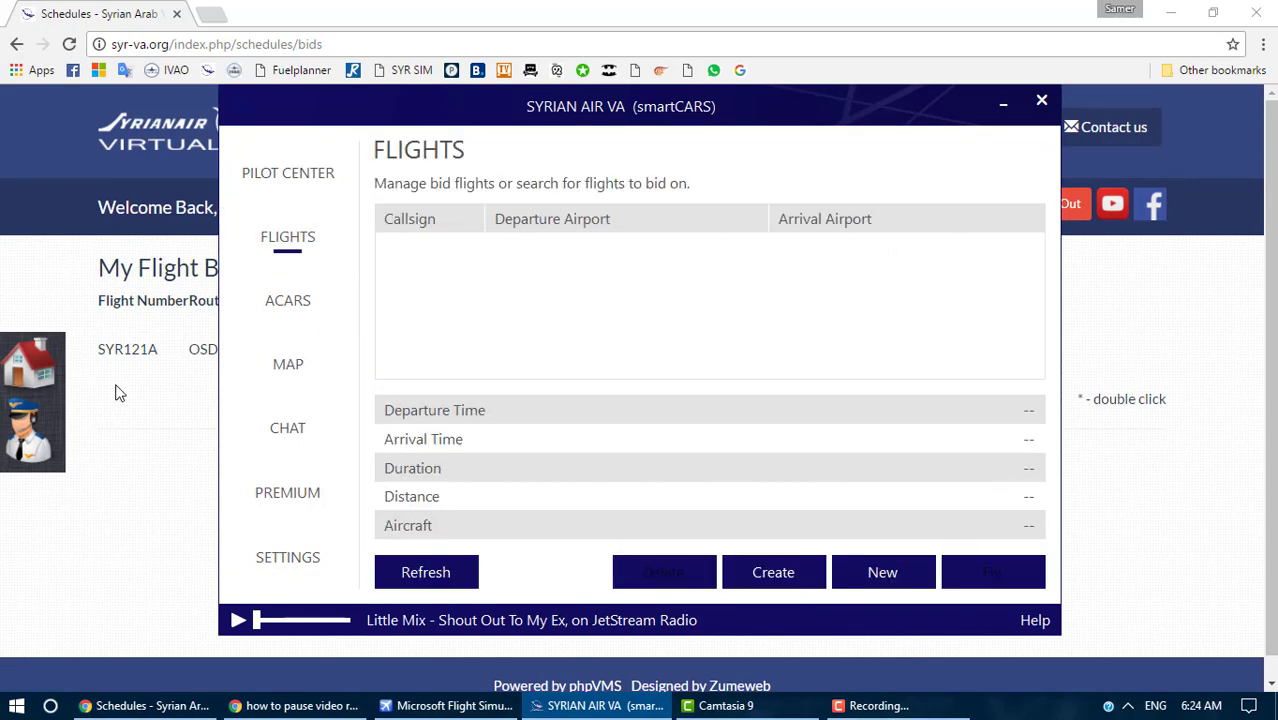
pyautogui.click(433, 578)
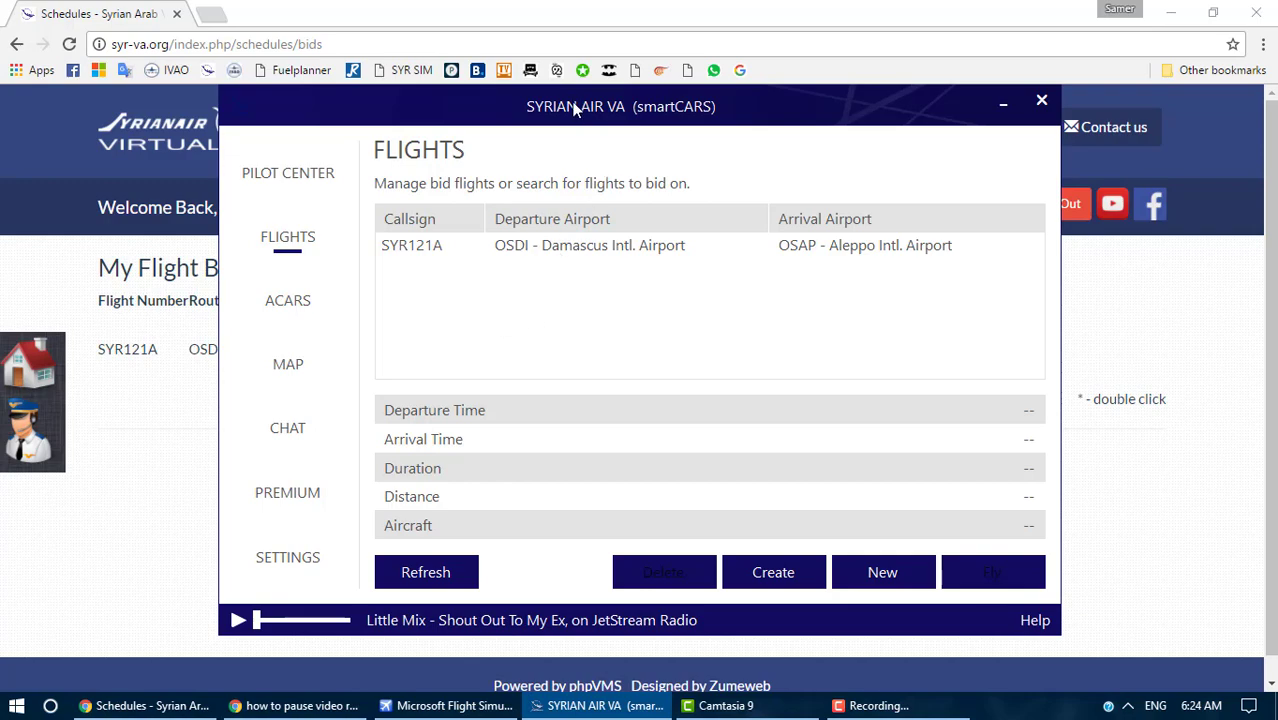
# - Switch to Microsoft Flight Simulator X, turn its sound off and return to smartCARS
pyautogui.click(448, 705)
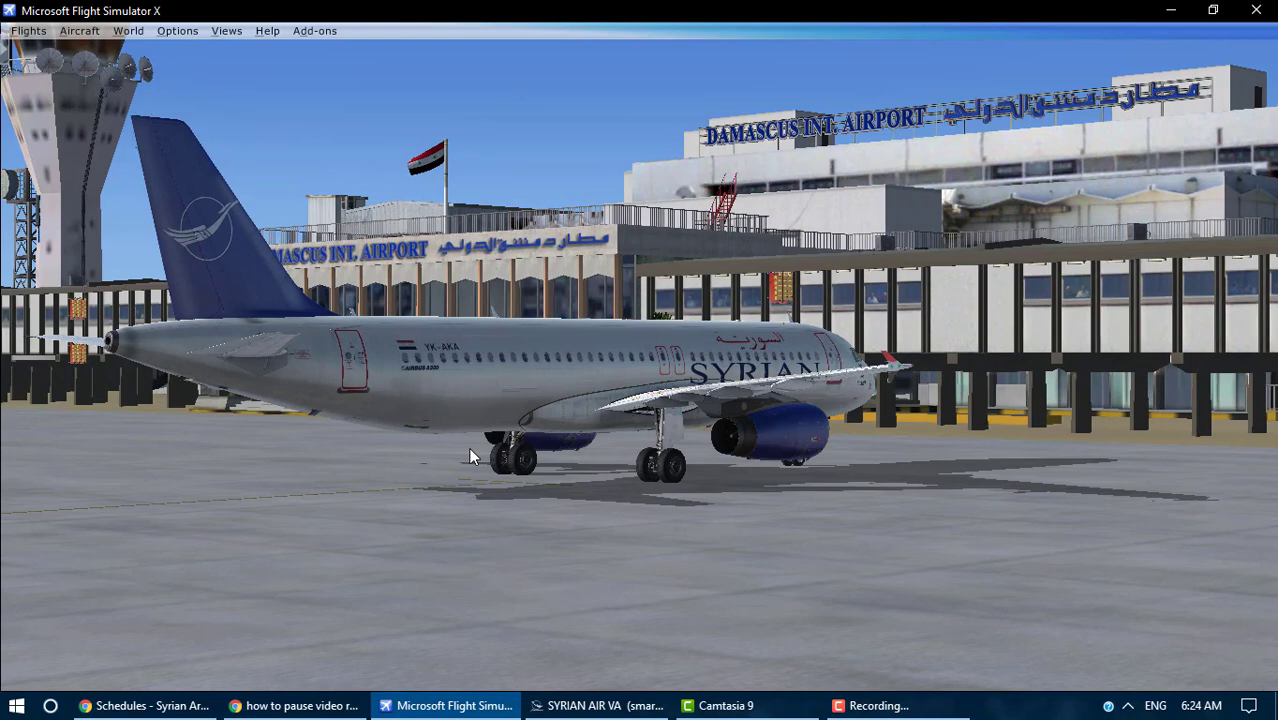
pyautogui.press('q')
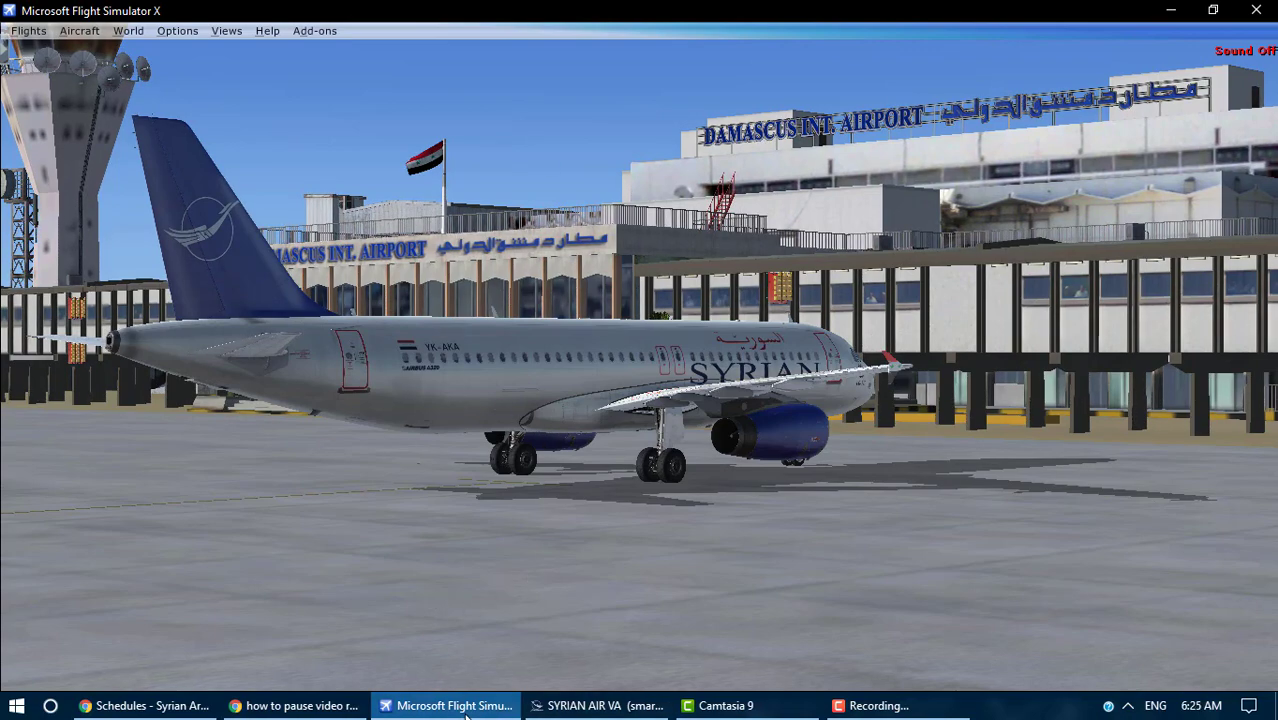
pyautogui.click(511, 708)
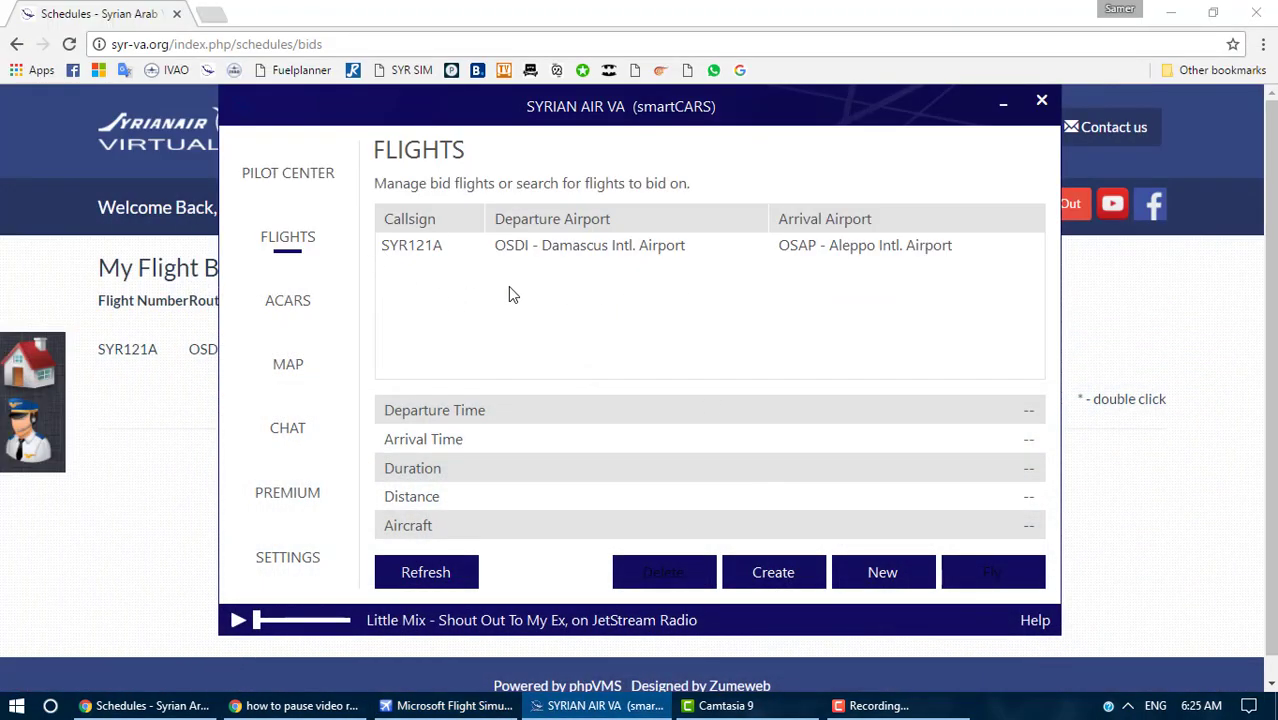
# - Open bid flight SYR121A for flying, review its cruising altitude and route, and start it in offline mode
pyautogui.click(408, 251)
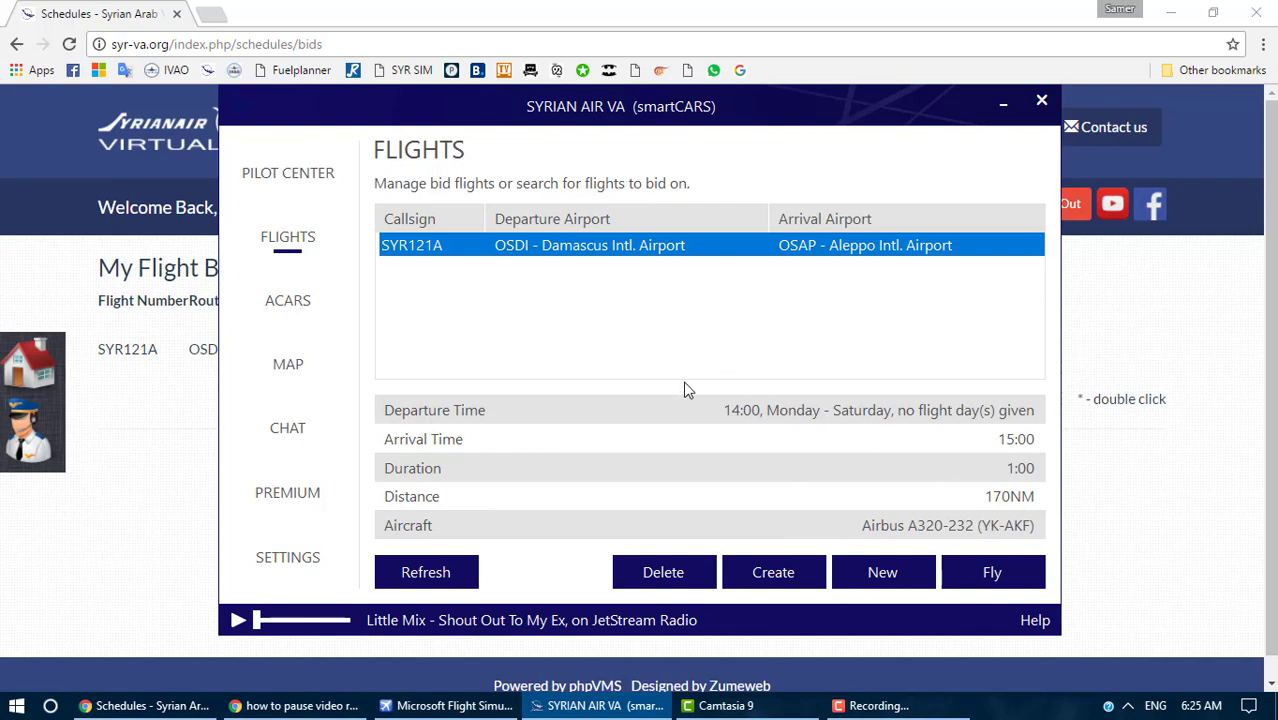
pyautogui.click(990, 573)
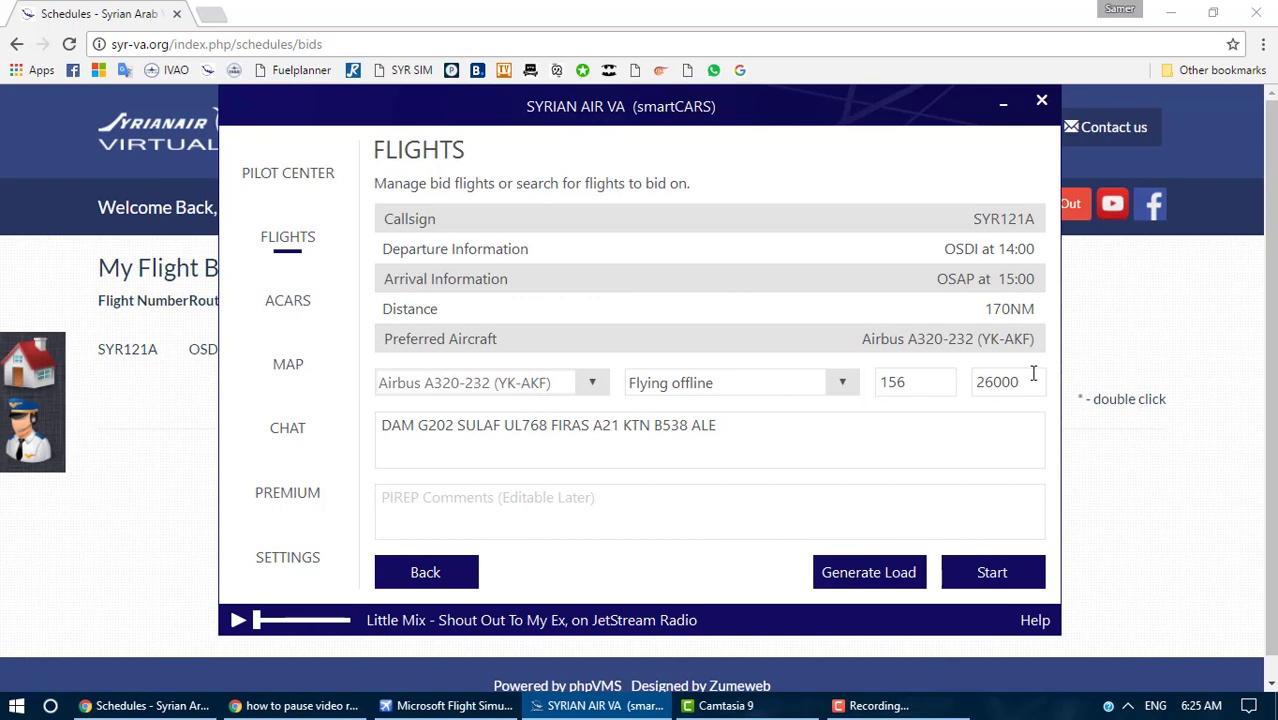
pyautogui.moveTo(1031, 379); pyautogui.dragTo(785, 483)
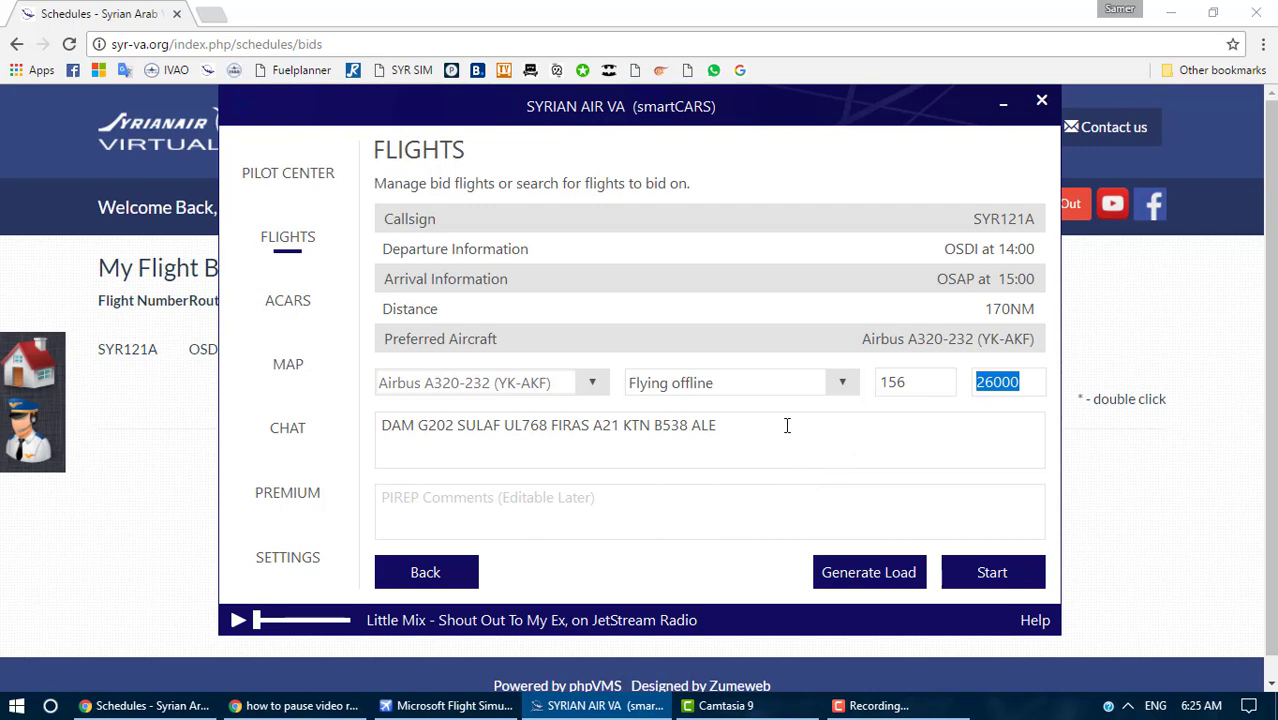
pyautogui.moveTo(749, 428); pyautogui.dragTo(362, 435)
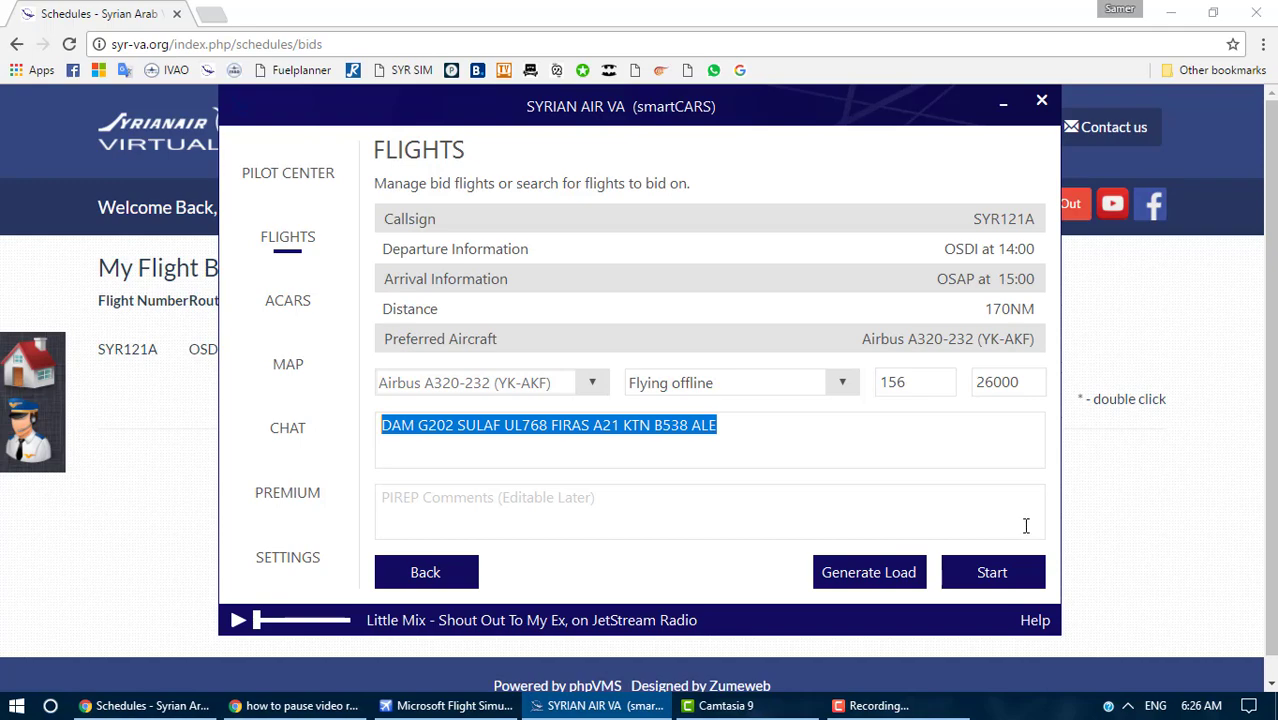
pyautogui.click(1013, 569)
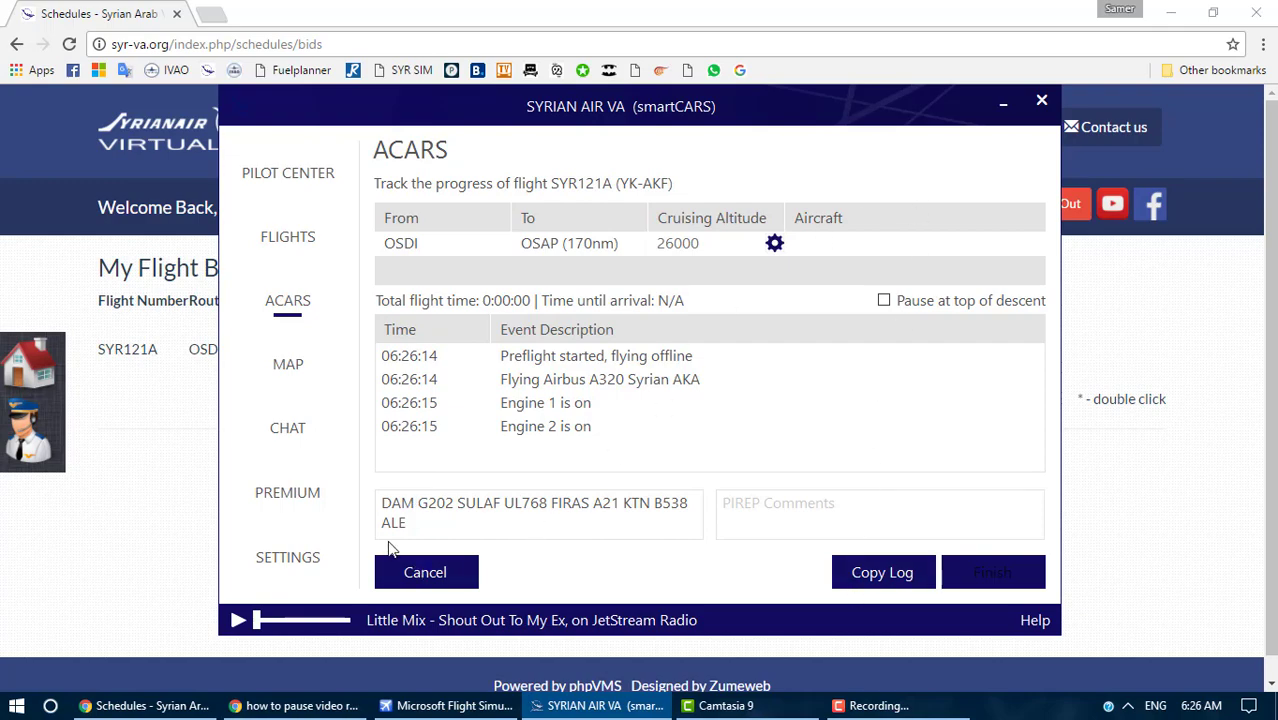
# - Cancel the SYR121A flight in progress and close smartCARS
pyautogui.click(422, 568)
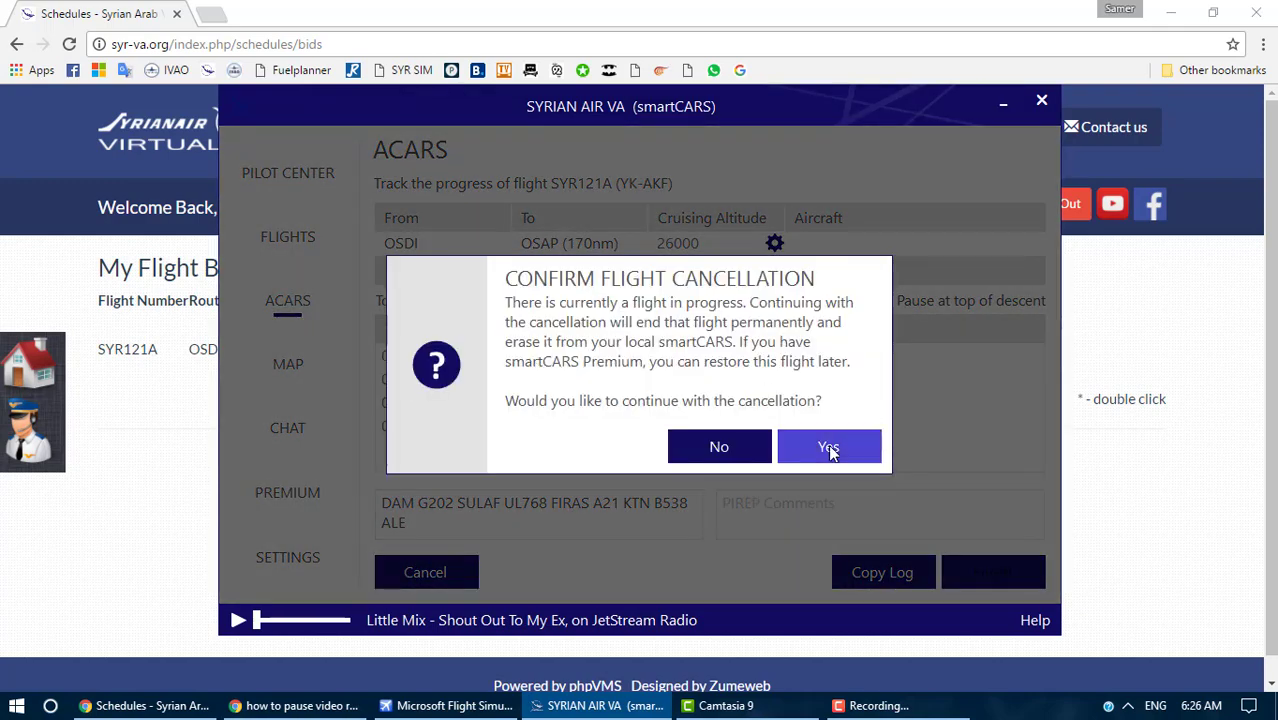
pyautogui.click(829, 448)
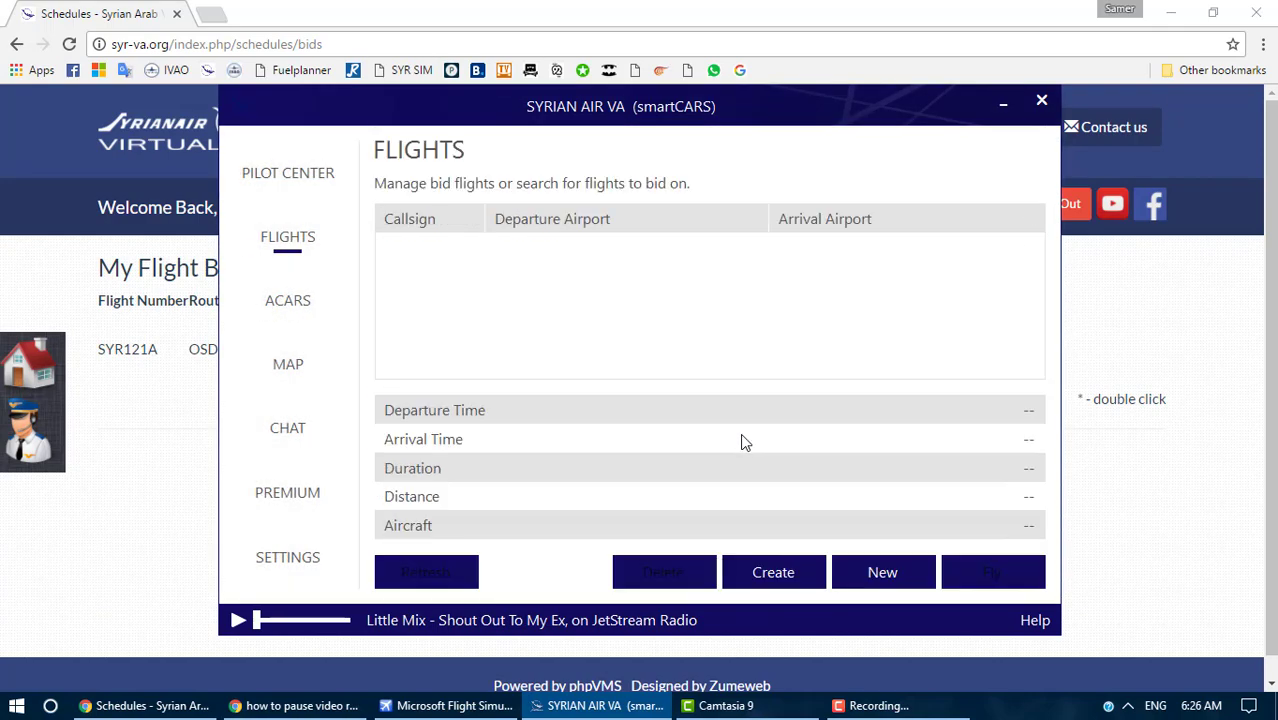
pyautogui.click(1041, 101)
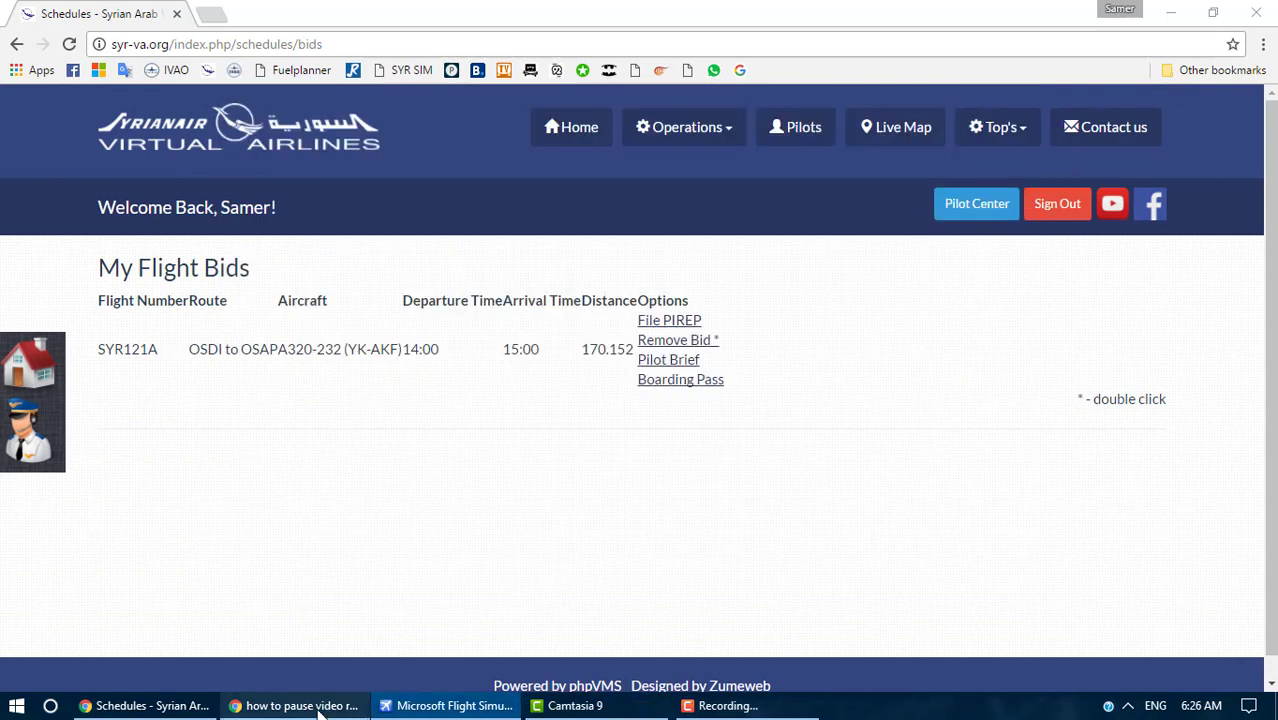
# - Remove the SYR121A bid from My Flight Bids on the website and switch to Microsoft Flight Simulator X
pyautogui.click(672, 350)
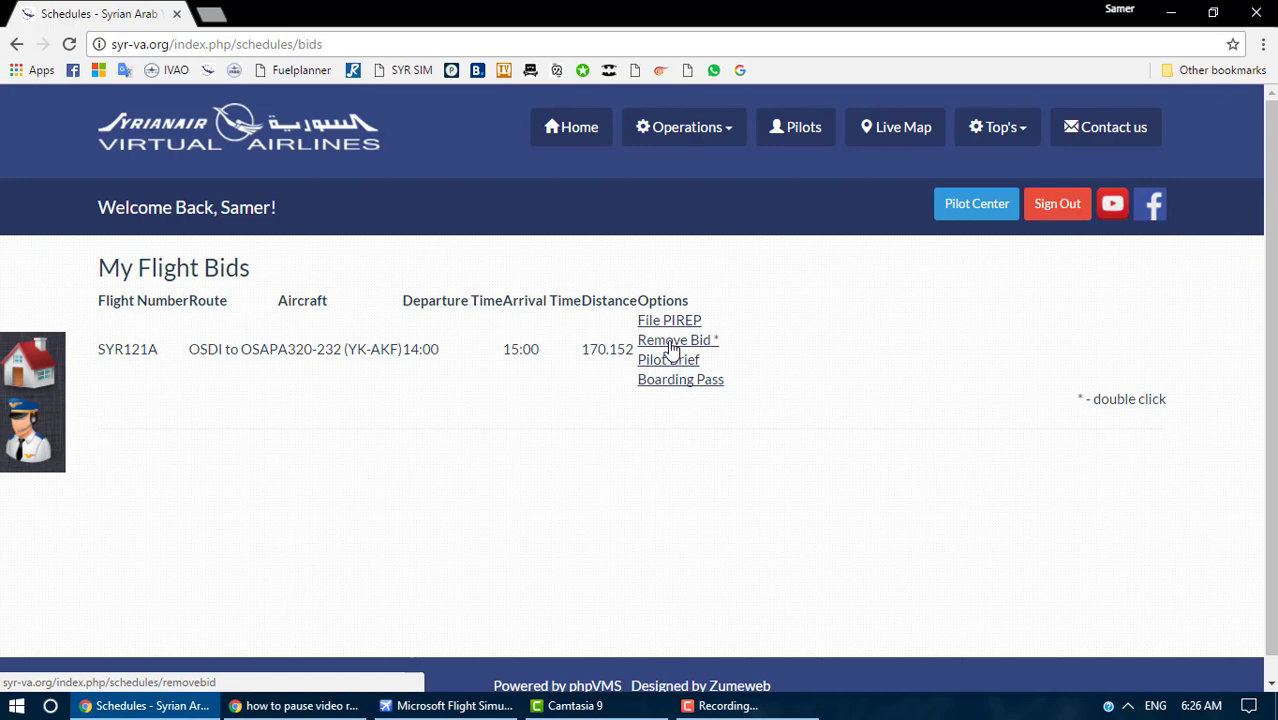
pyautogui.doubleClick(679, 345)
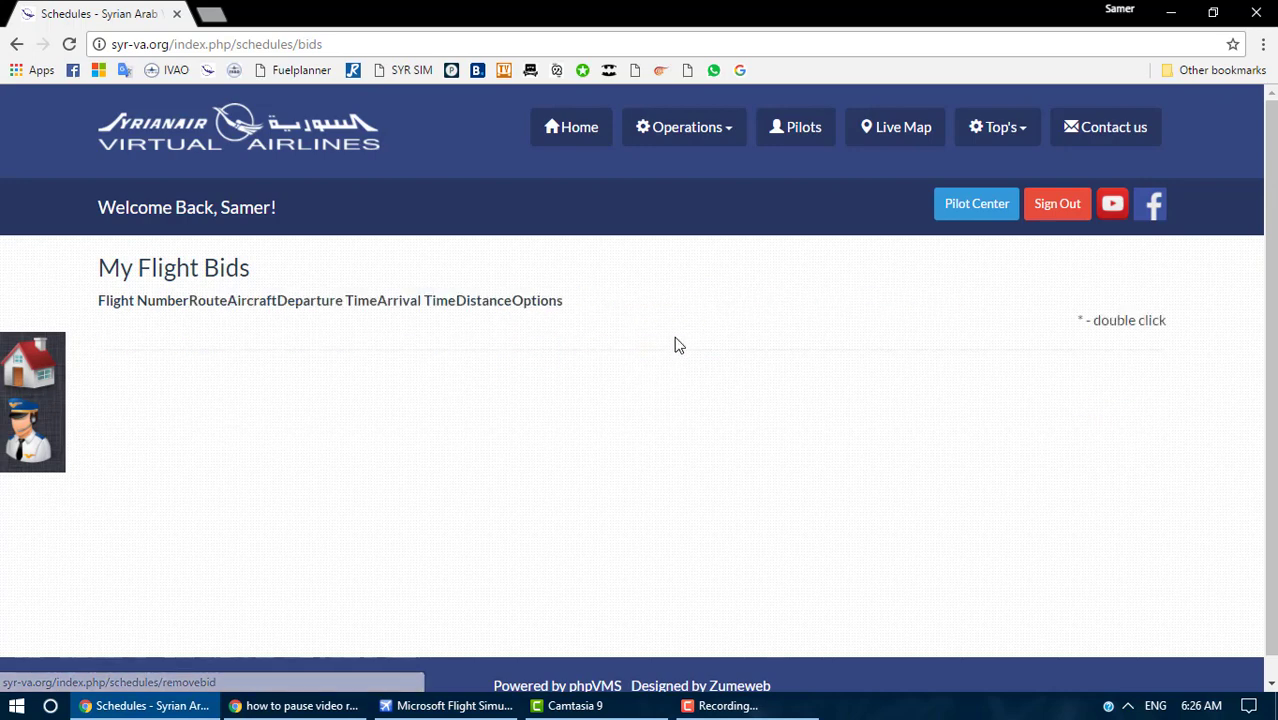
pyautogui.click(494, 713)
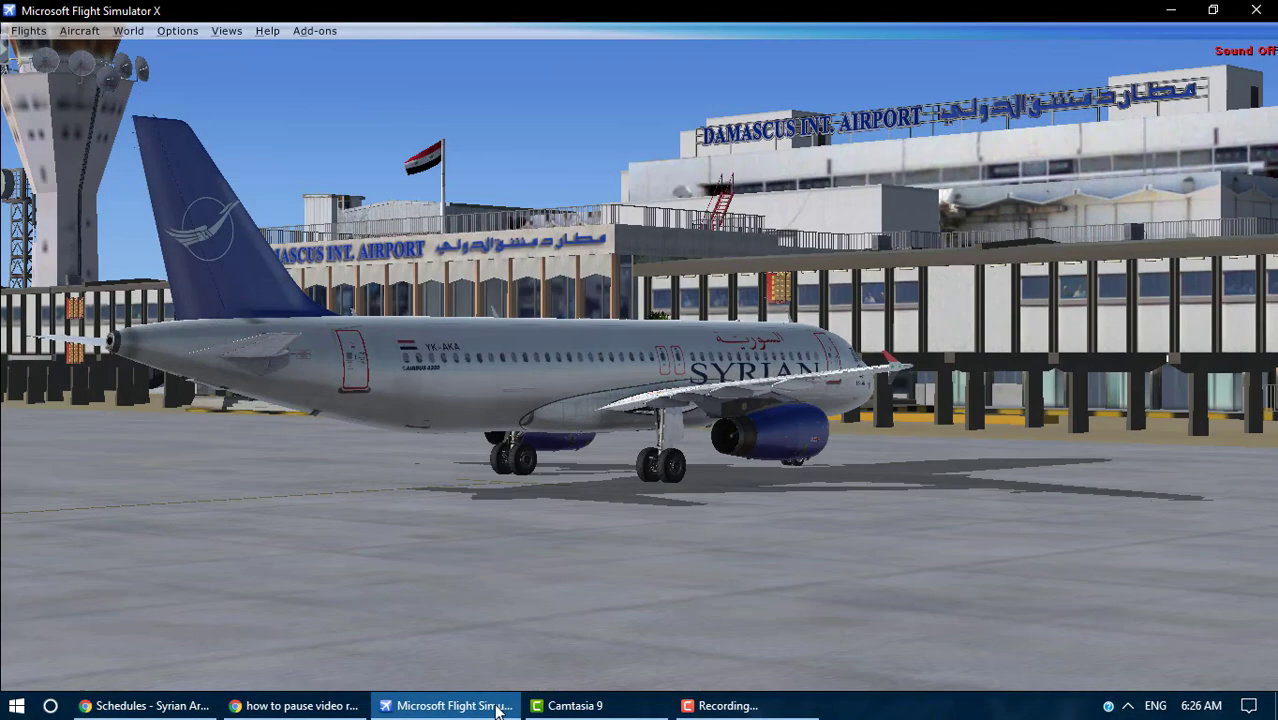
pyautogui.click(422, 713)
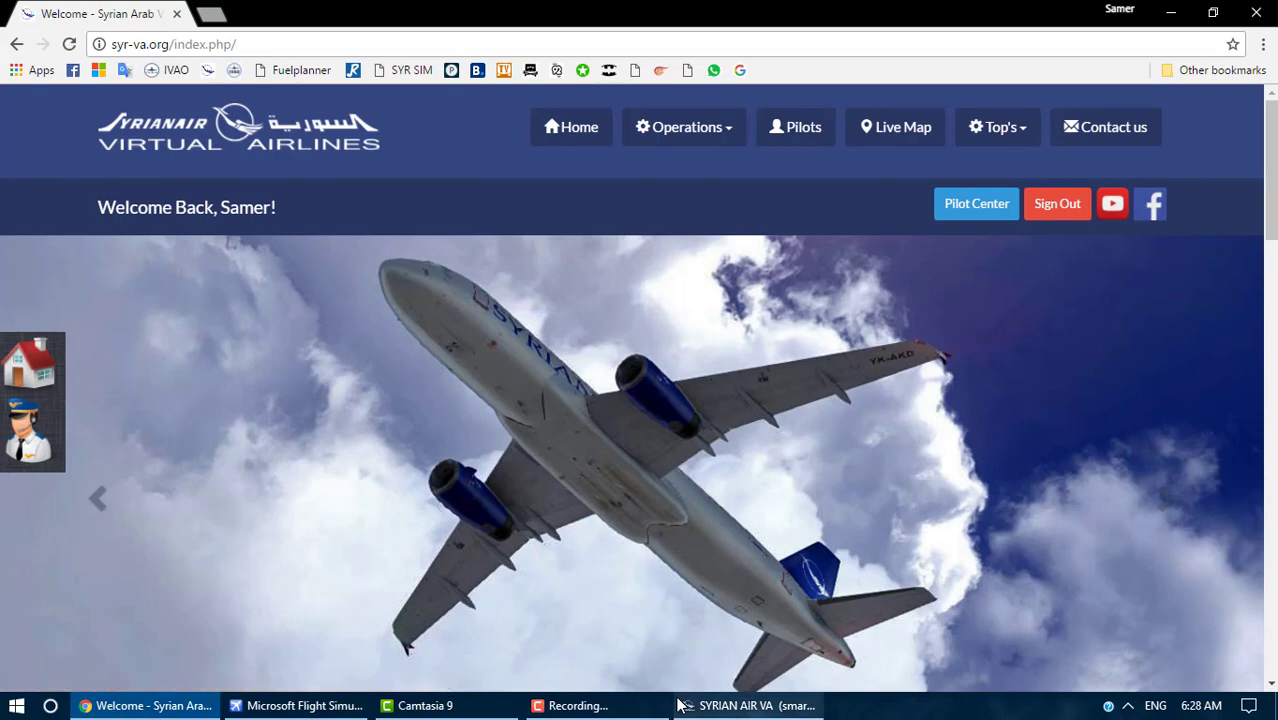
# - From the simulator, switch to smartCARS, start the selected SYR121A bid flight offline and cancel it from its ACARS page
pyautogui.click(334, 706)
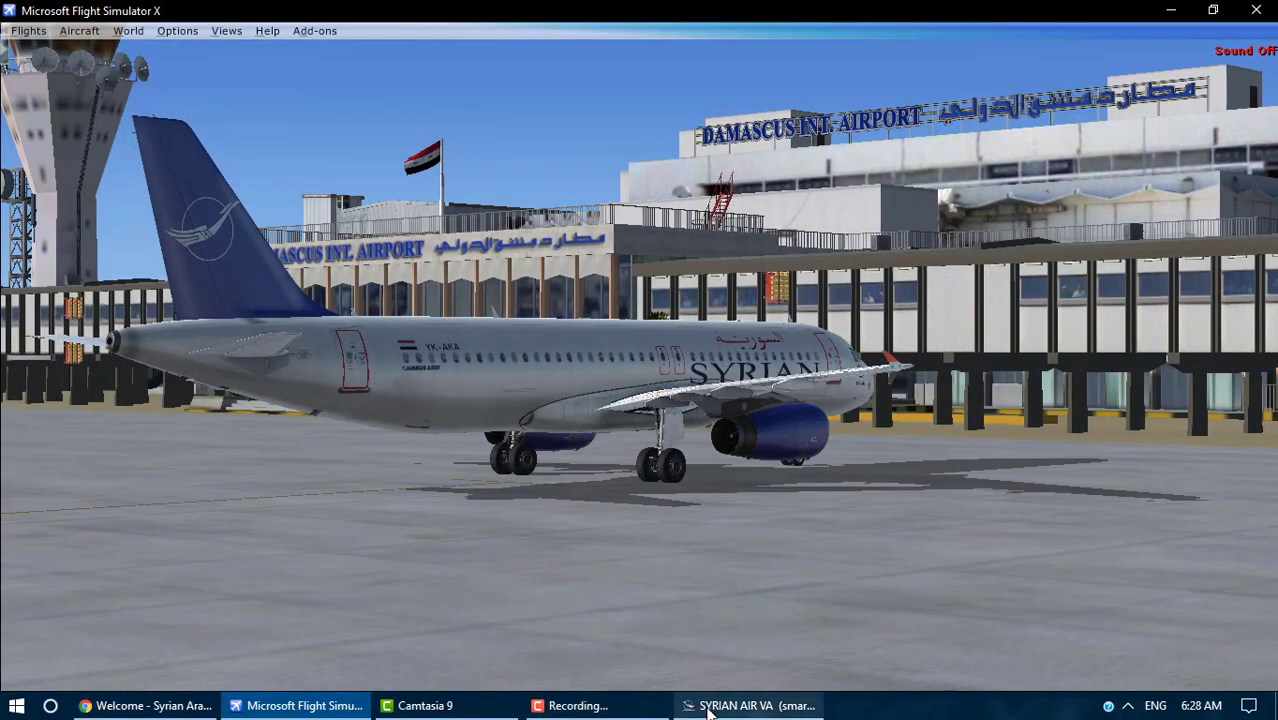
pyautogui.click(707, 705)
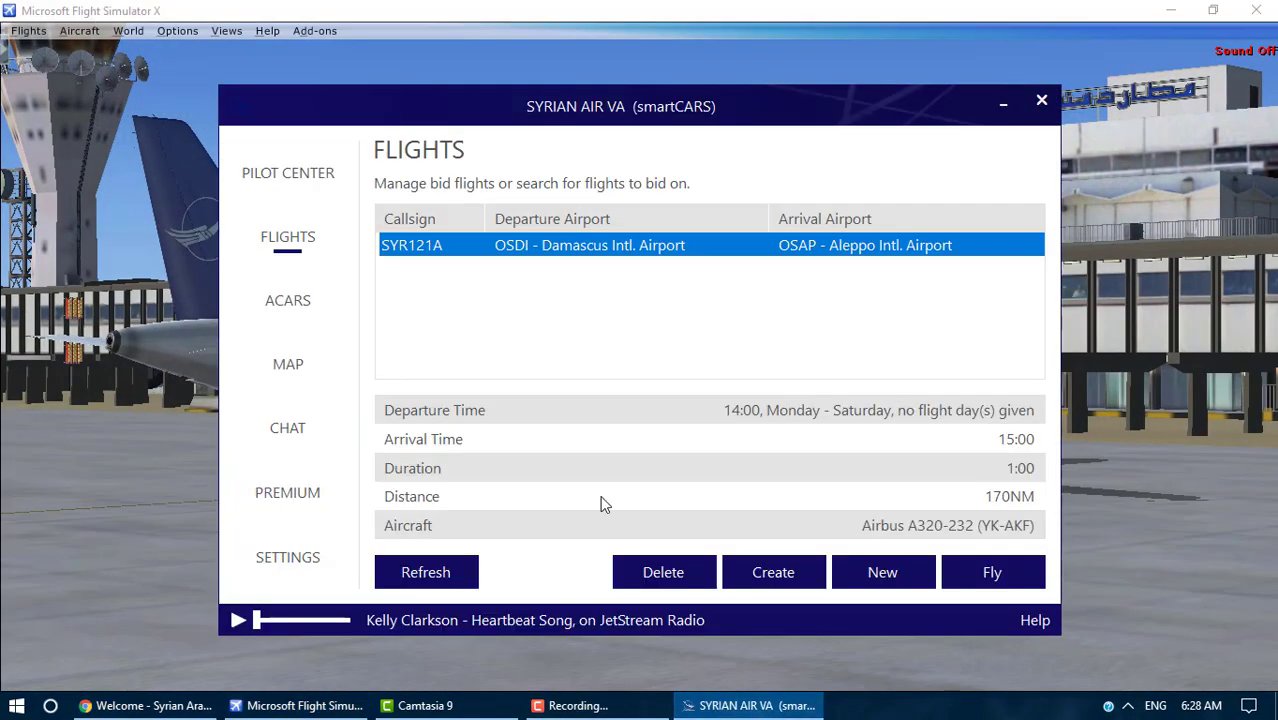
pyautogui.click(965, 566)
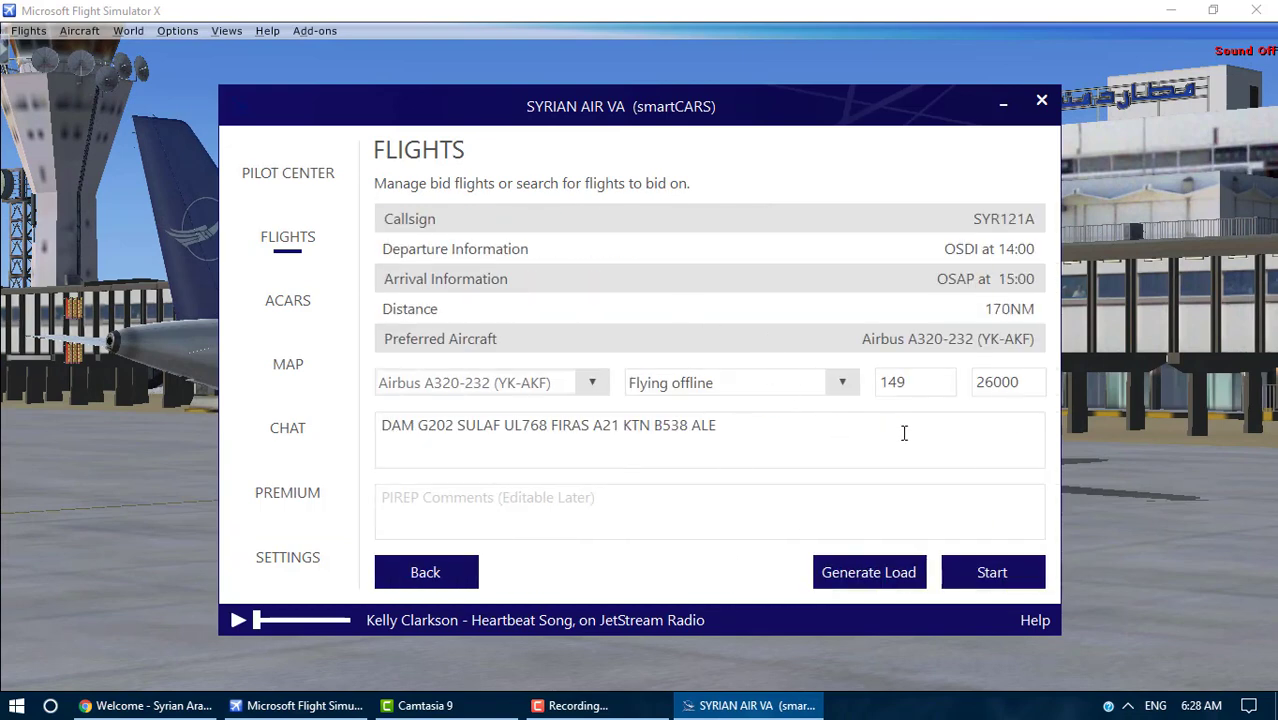
pyautogui.click(982, 566)
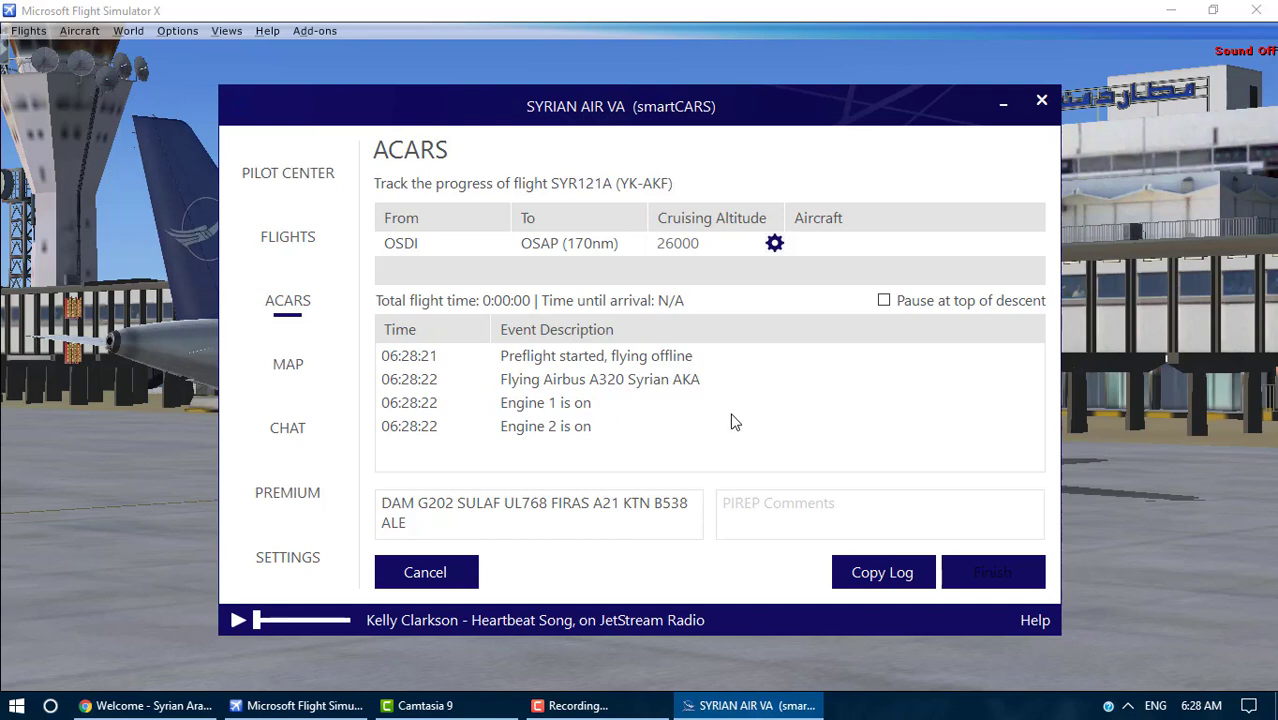
pyautogui.click(424, 571)
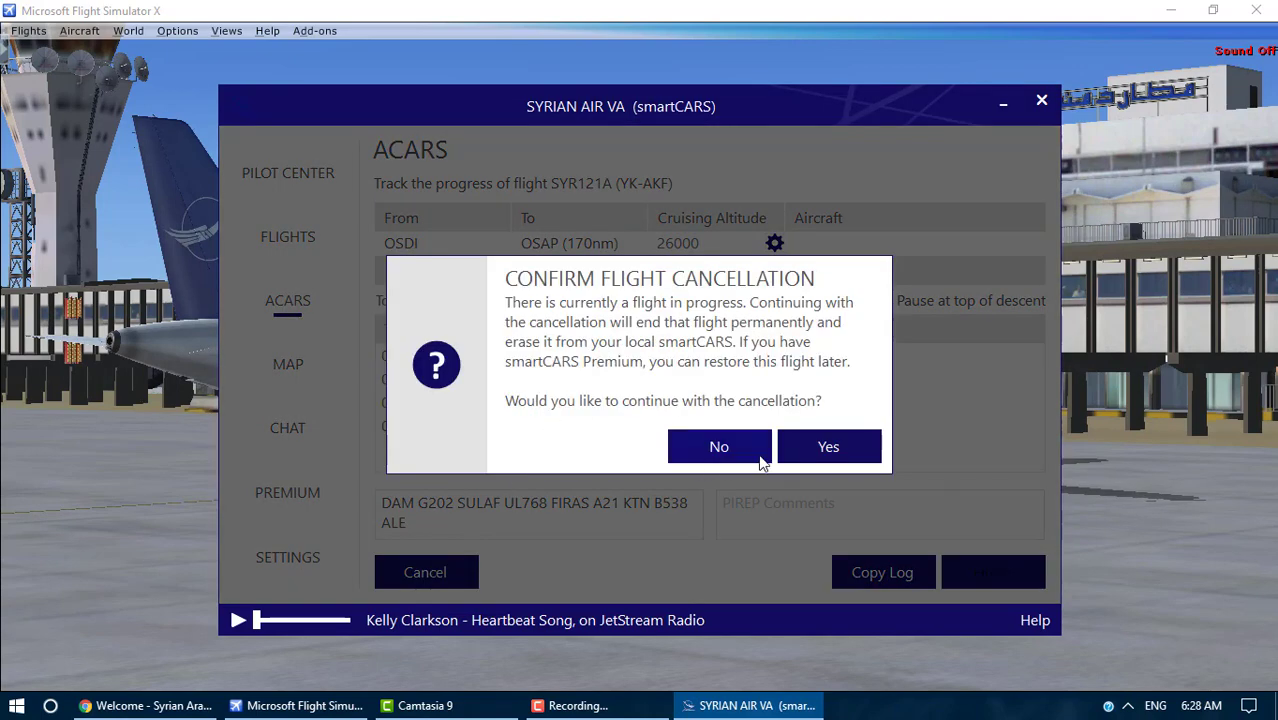
pyautogui.click(826, 450)
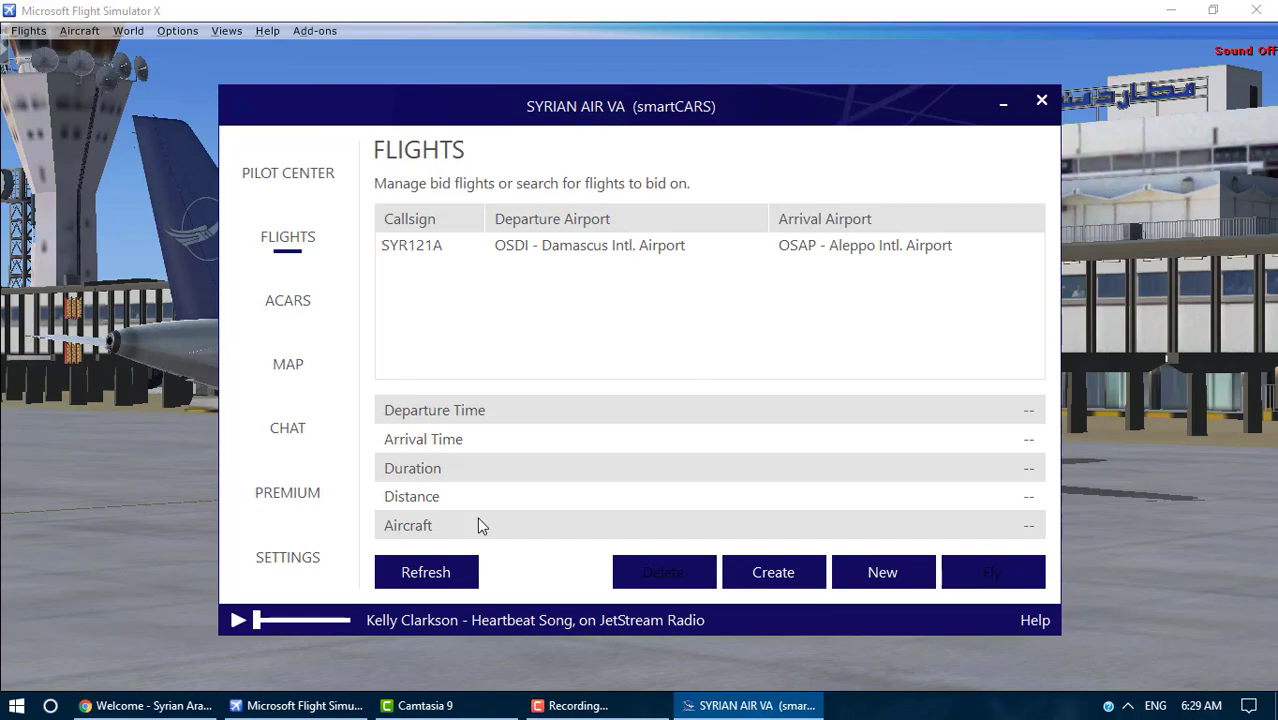
# - Switch to the airline website in Chrome and look over the home page's statistics, online members and live map
pyautogui.click(190, 705)
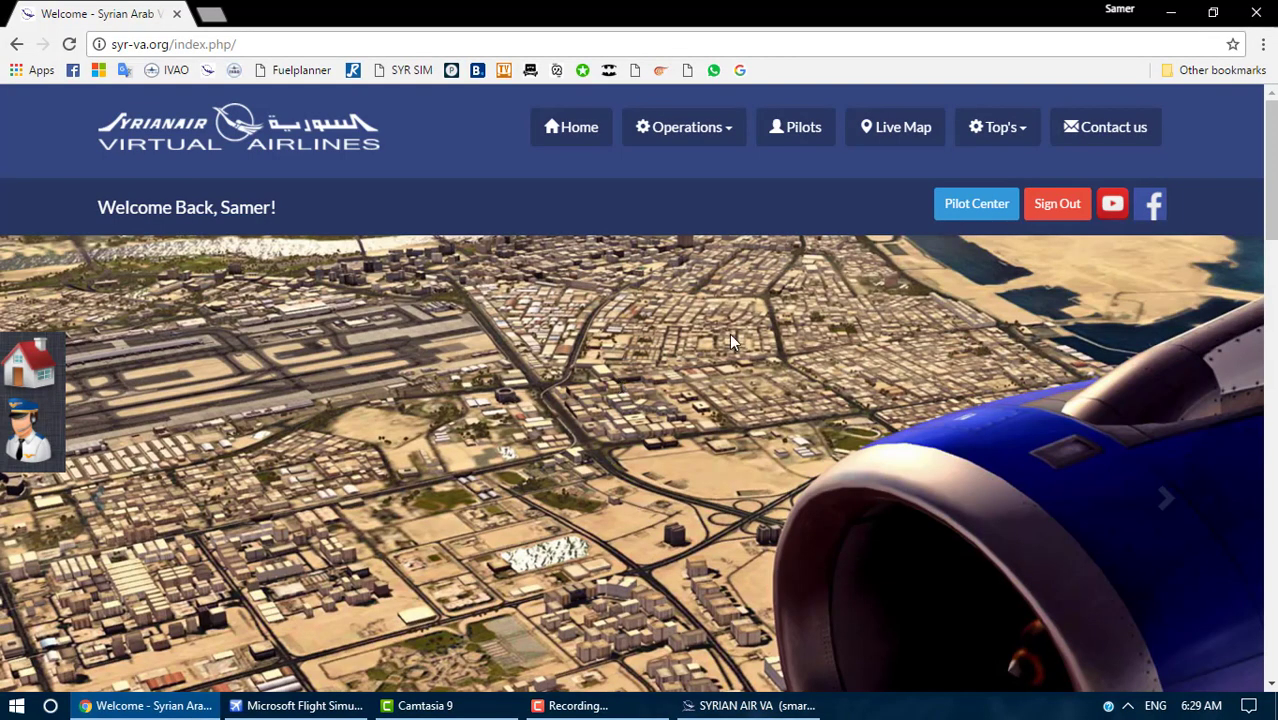
pyautogui.scroll(-5, 700, 400)
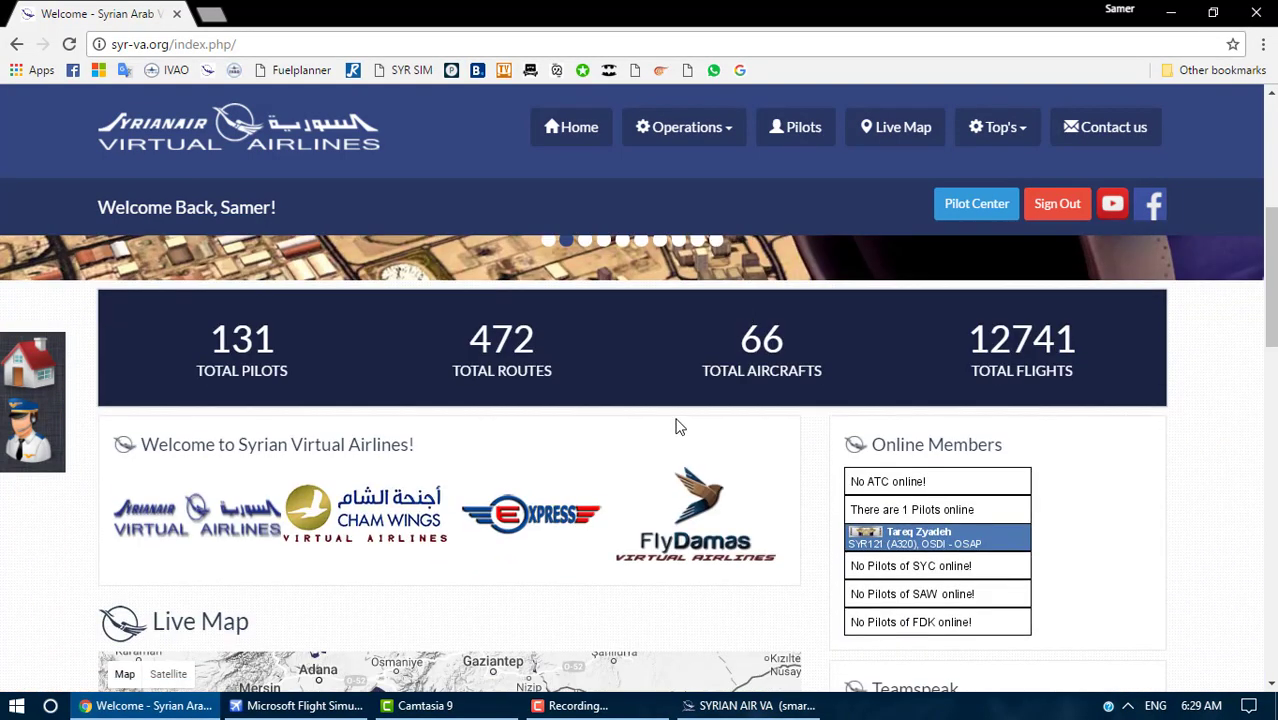
pyautogui.scroll(-6, 1140, 500)
pyautogui.scroll(10, 1132, 515)
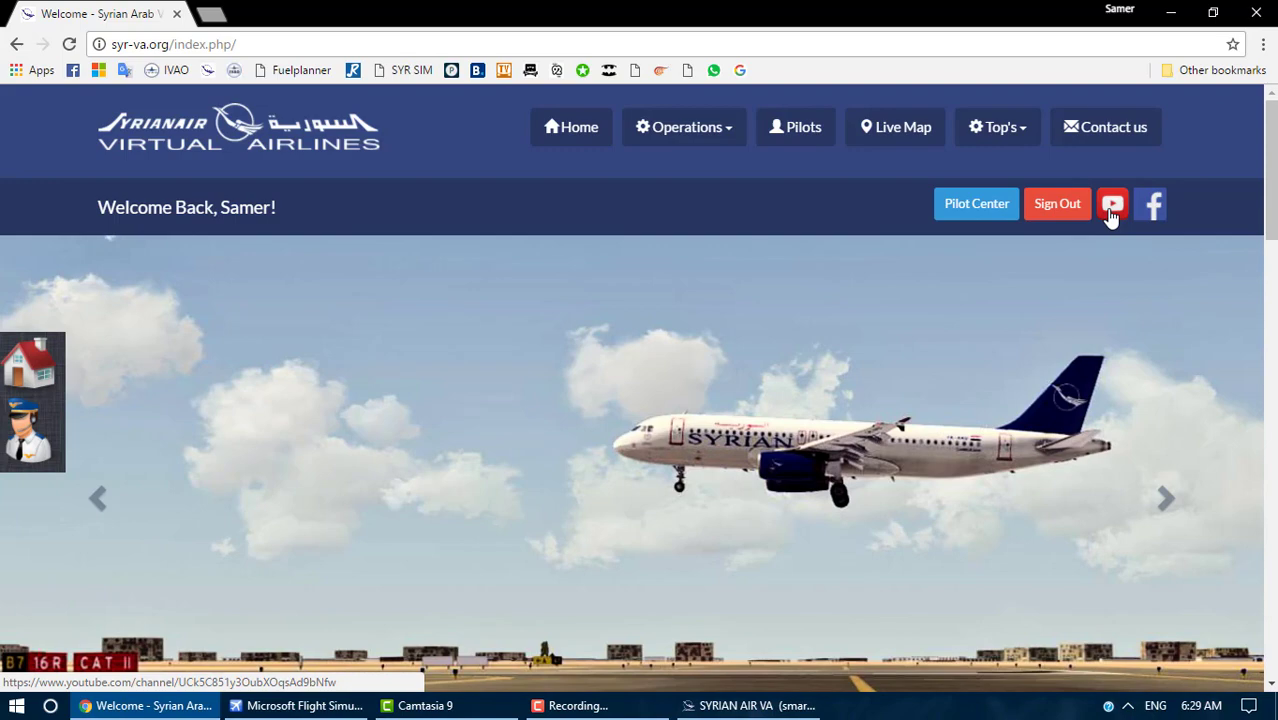
pyautogui.scroll(-8, 640, 460)
pyautogui.scroll(8, 1000, 360)
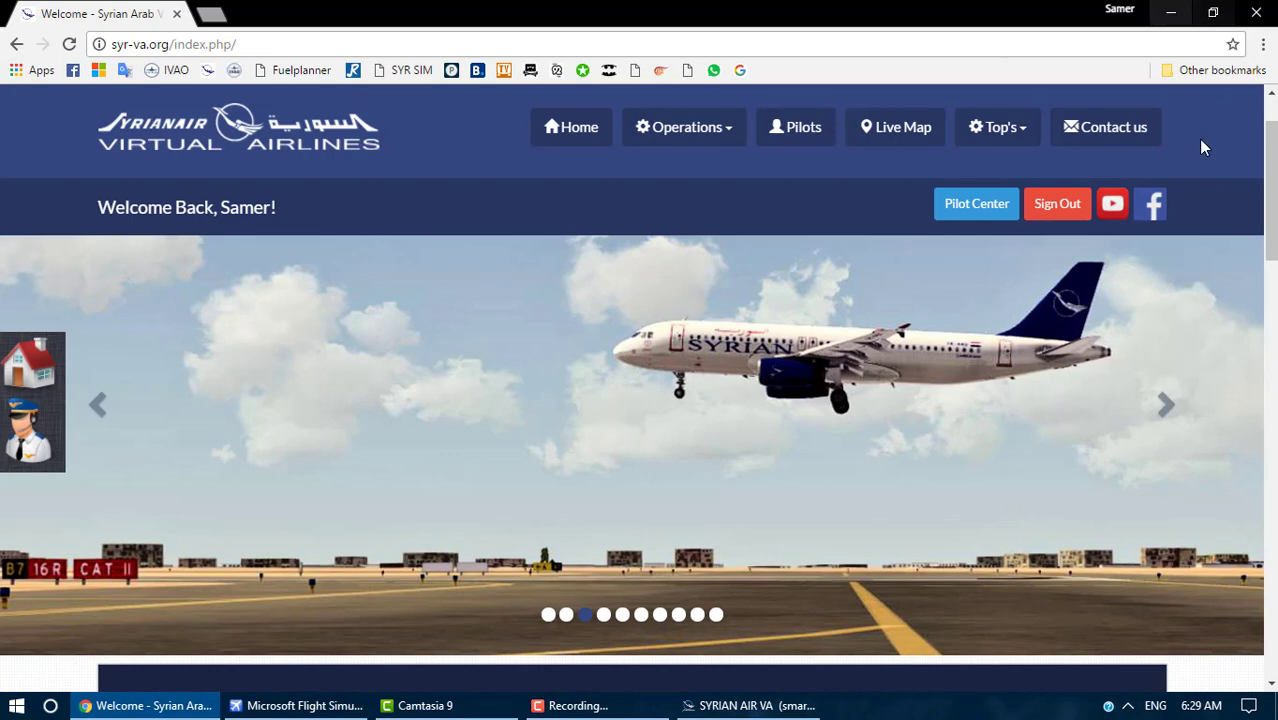
# - Minimize Chrome, the flight simulator and smartCARS to show the desktop
pyautogui.click(1171, 12)
pyautogui.click(1176, 10)
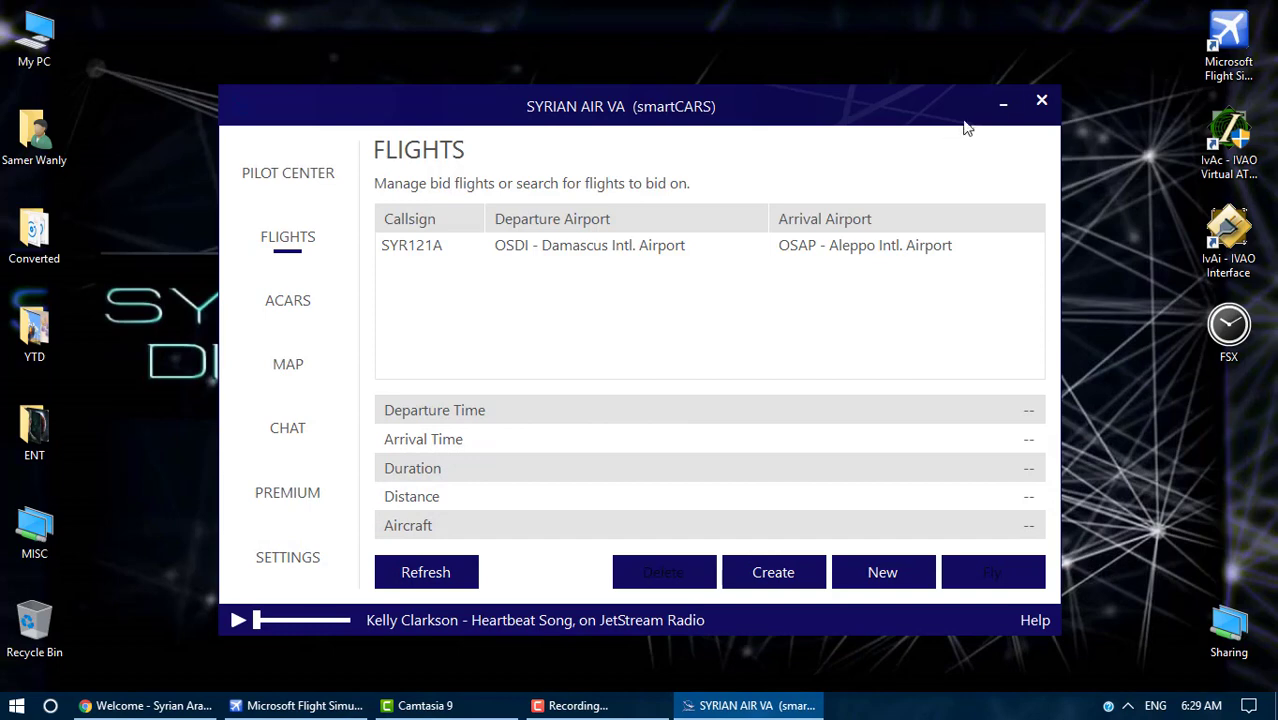
pyautogui.click(1002, 106)
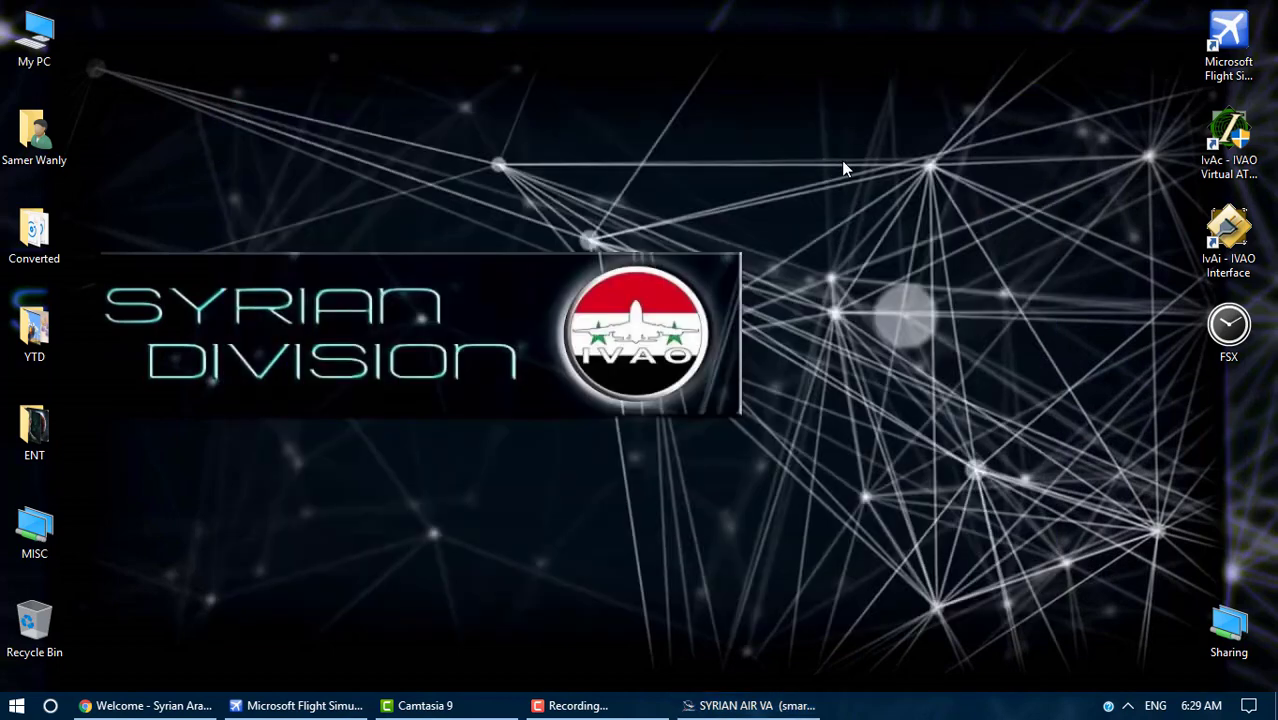